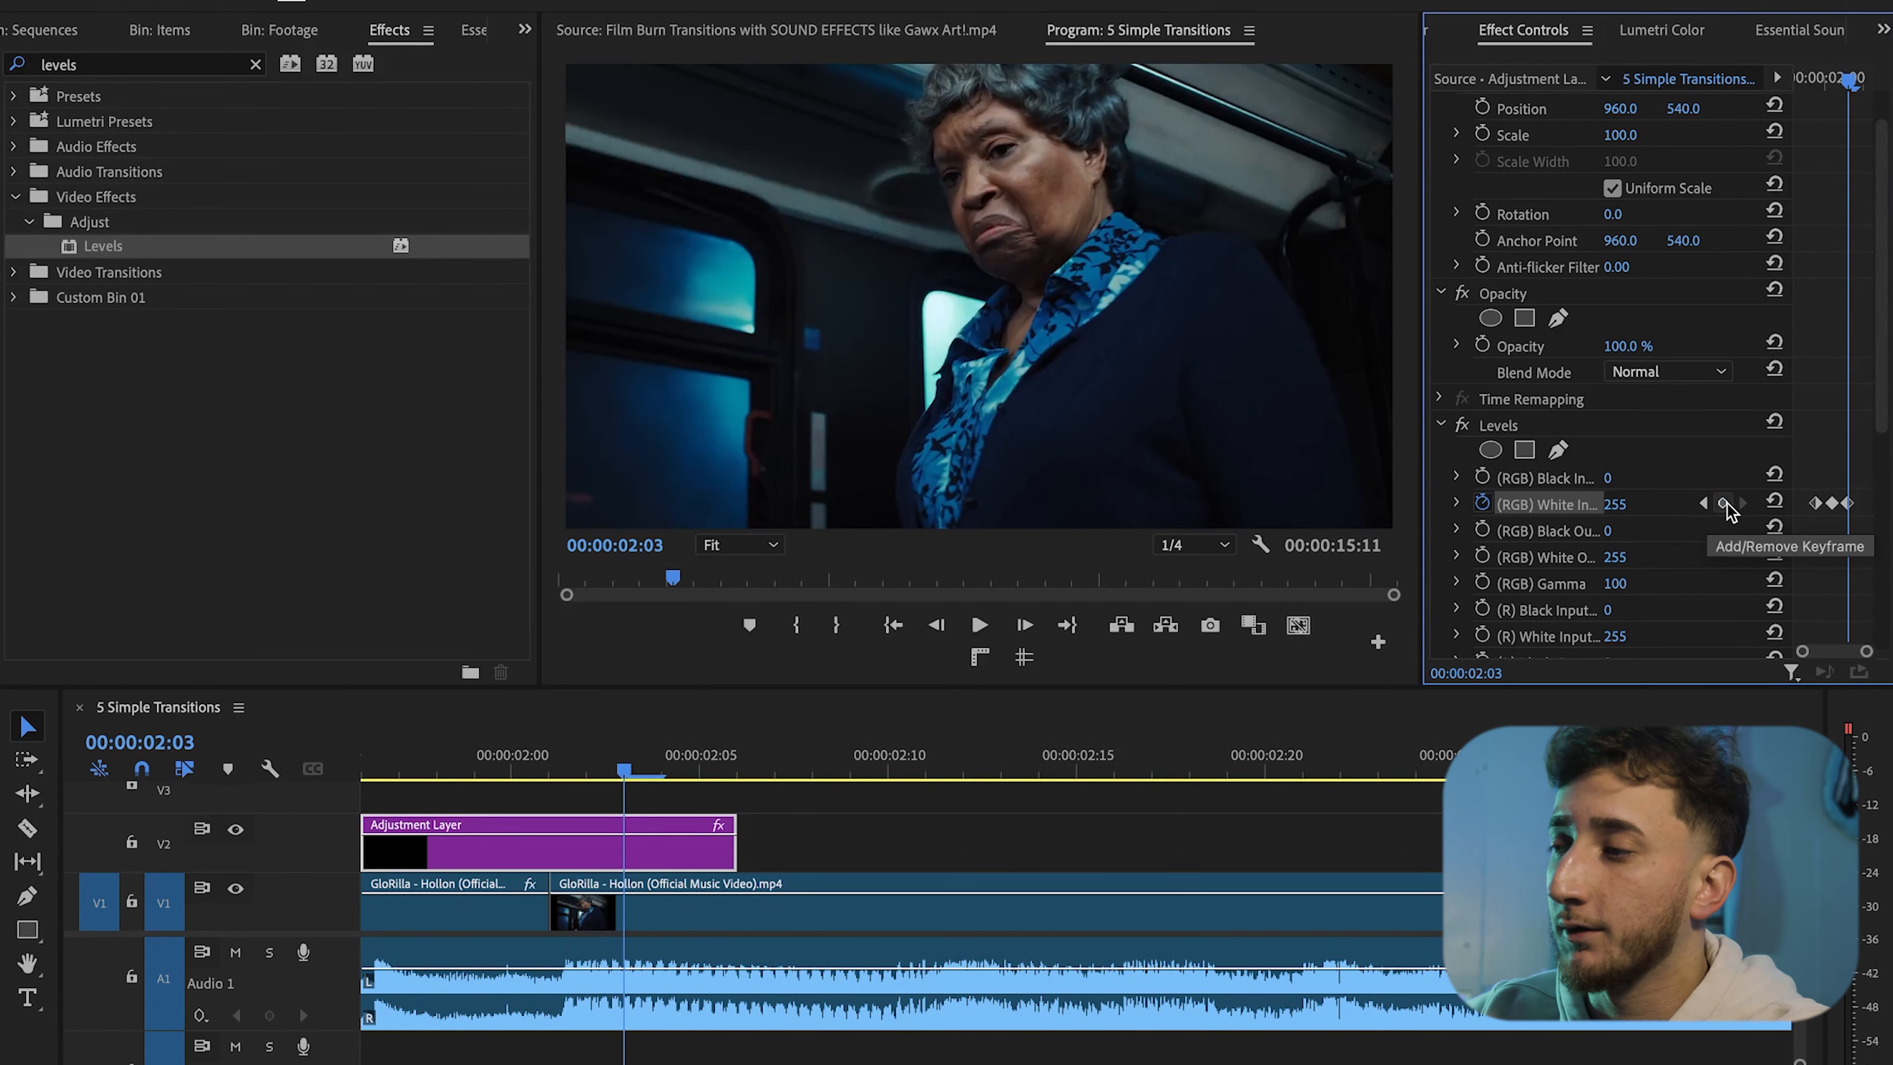
Set the Levels RGB White Input at the middle keyframe to 35 on the first adjustment layer
left_click(1705, 504)
left_click(1742, 504)
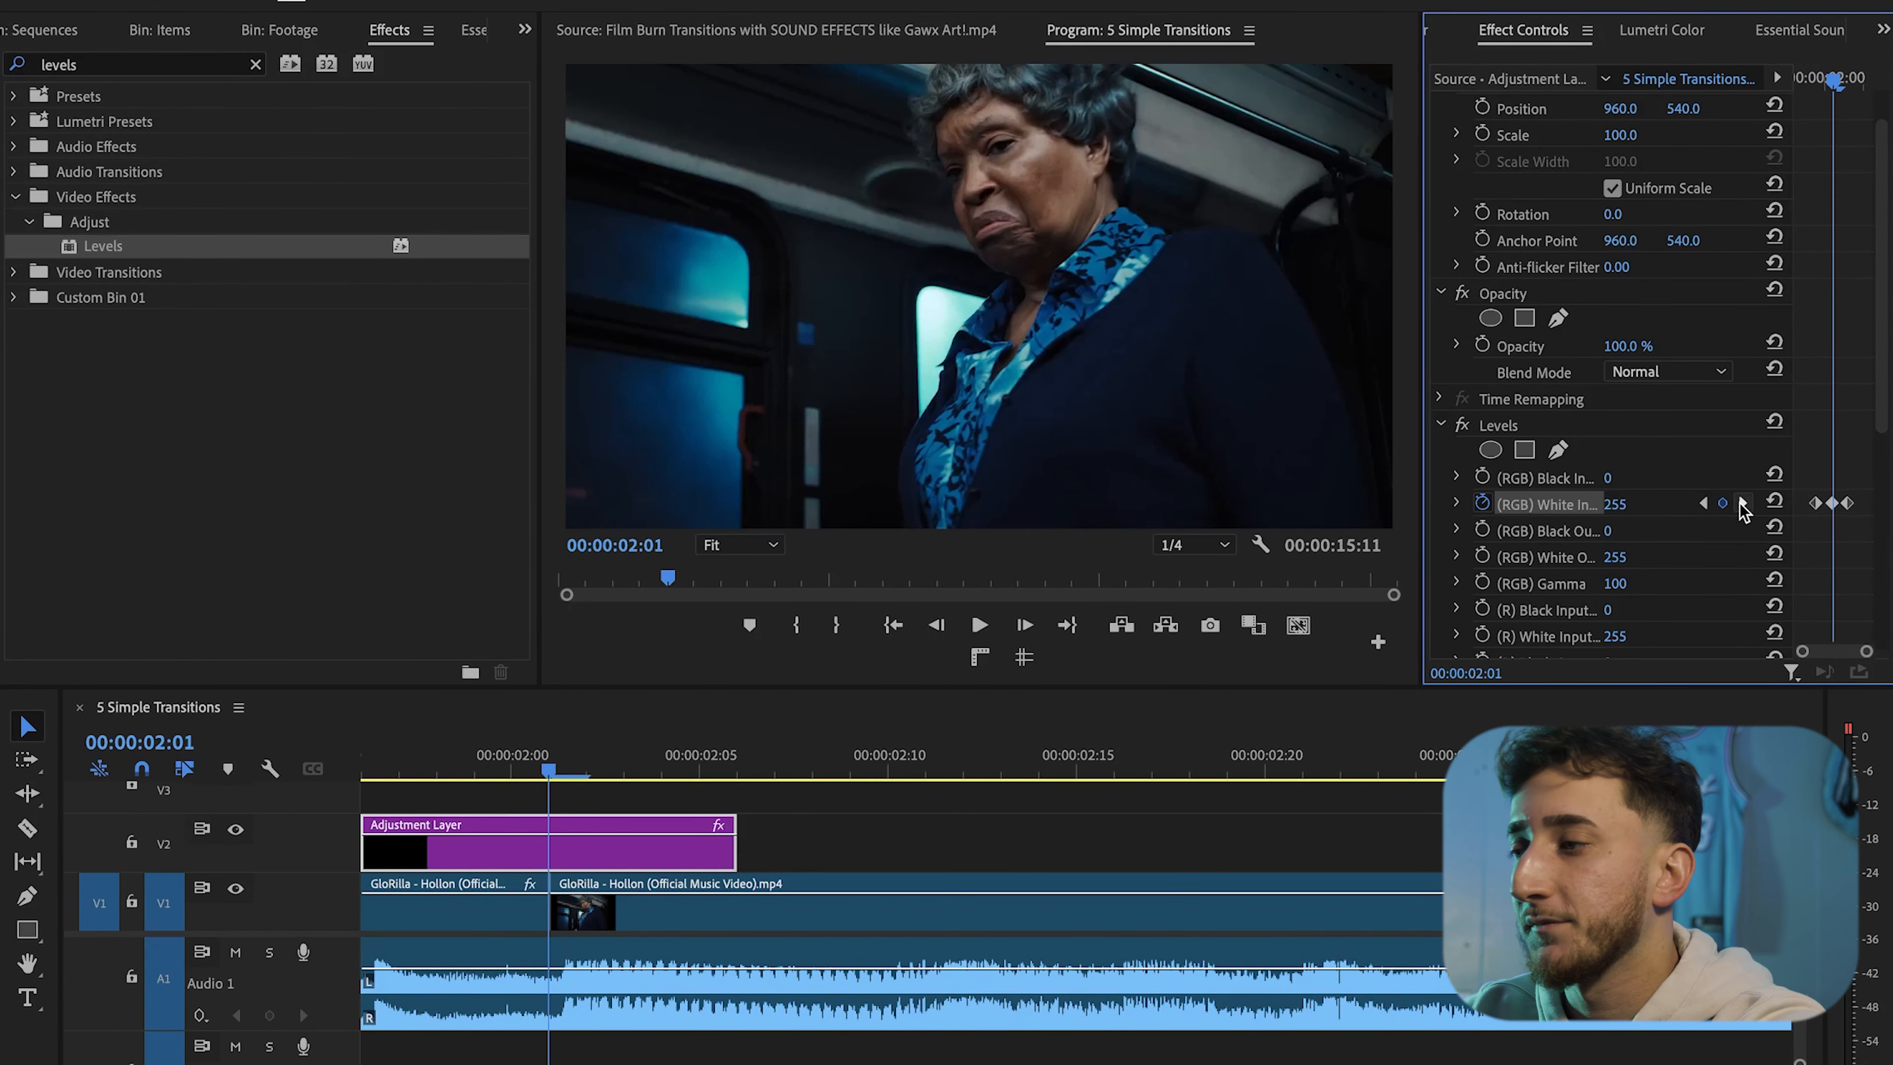
left_click(1702, 504)
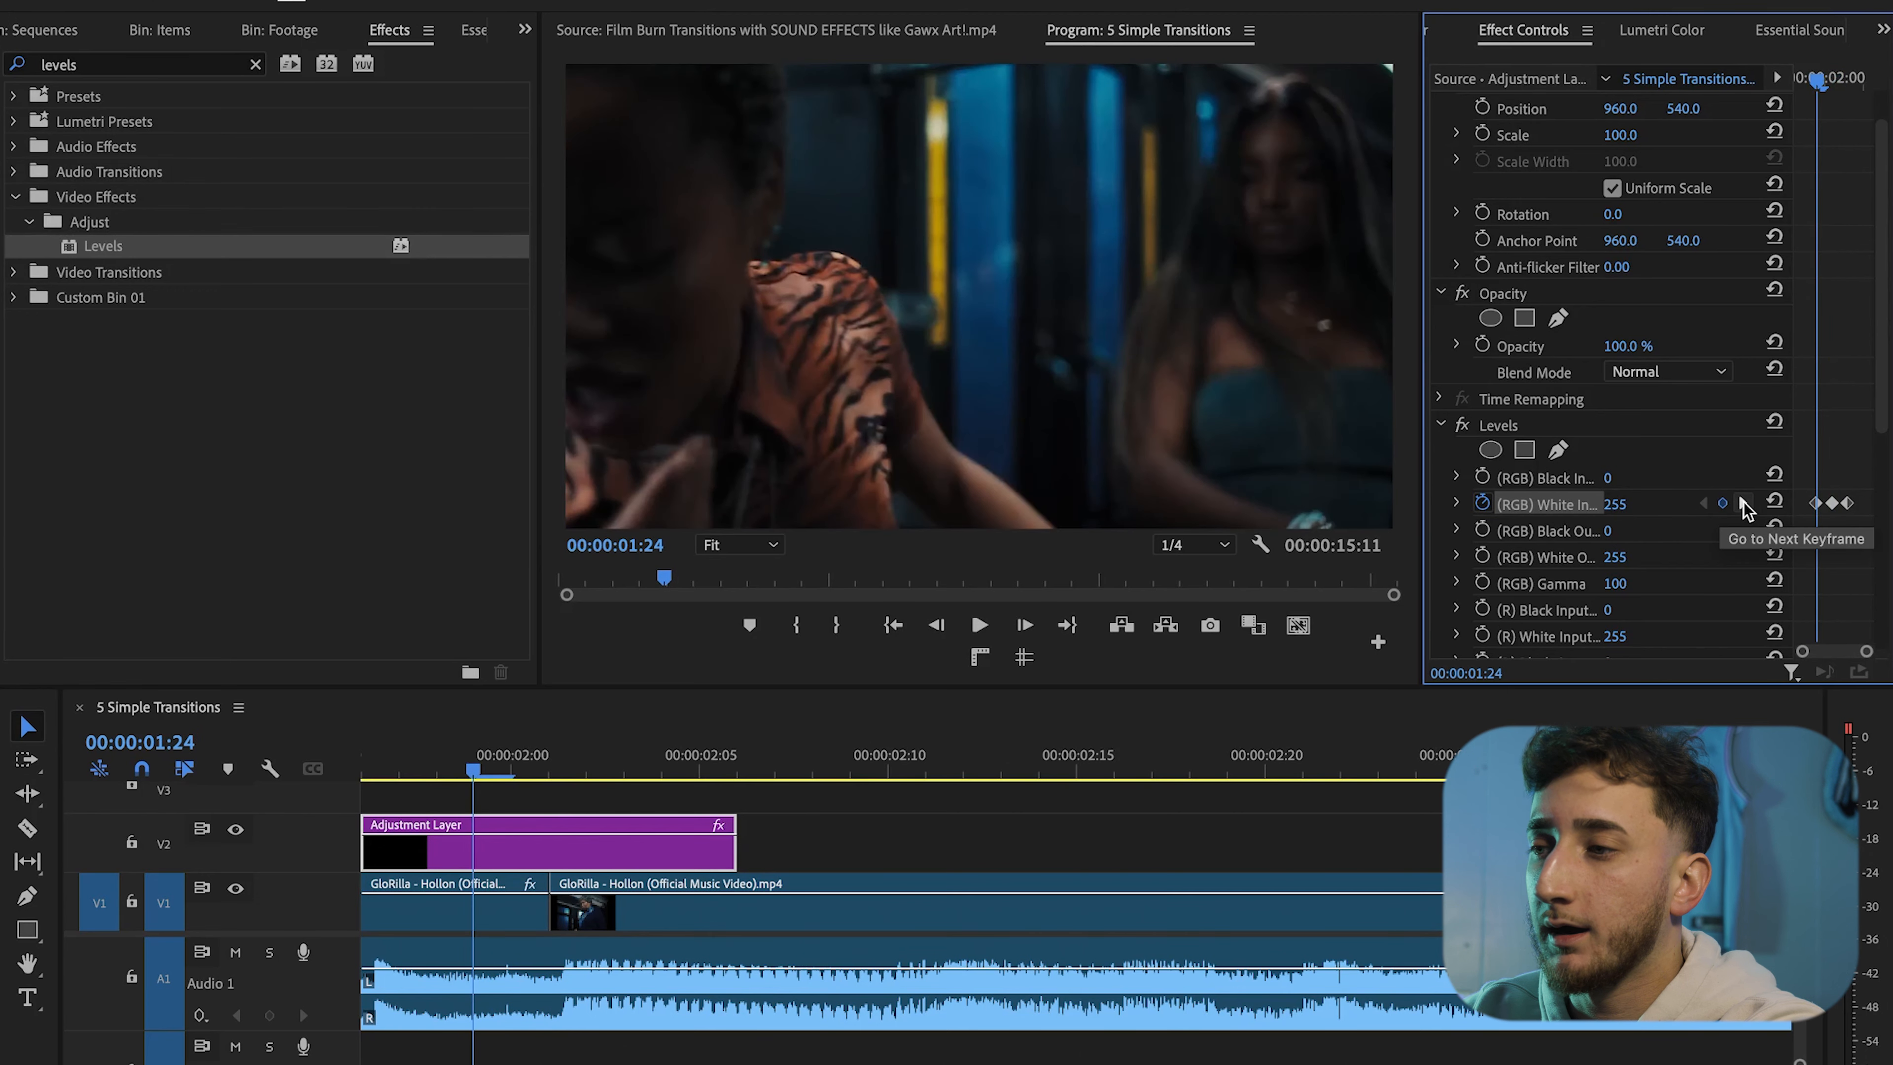
left_click(1743, 505)
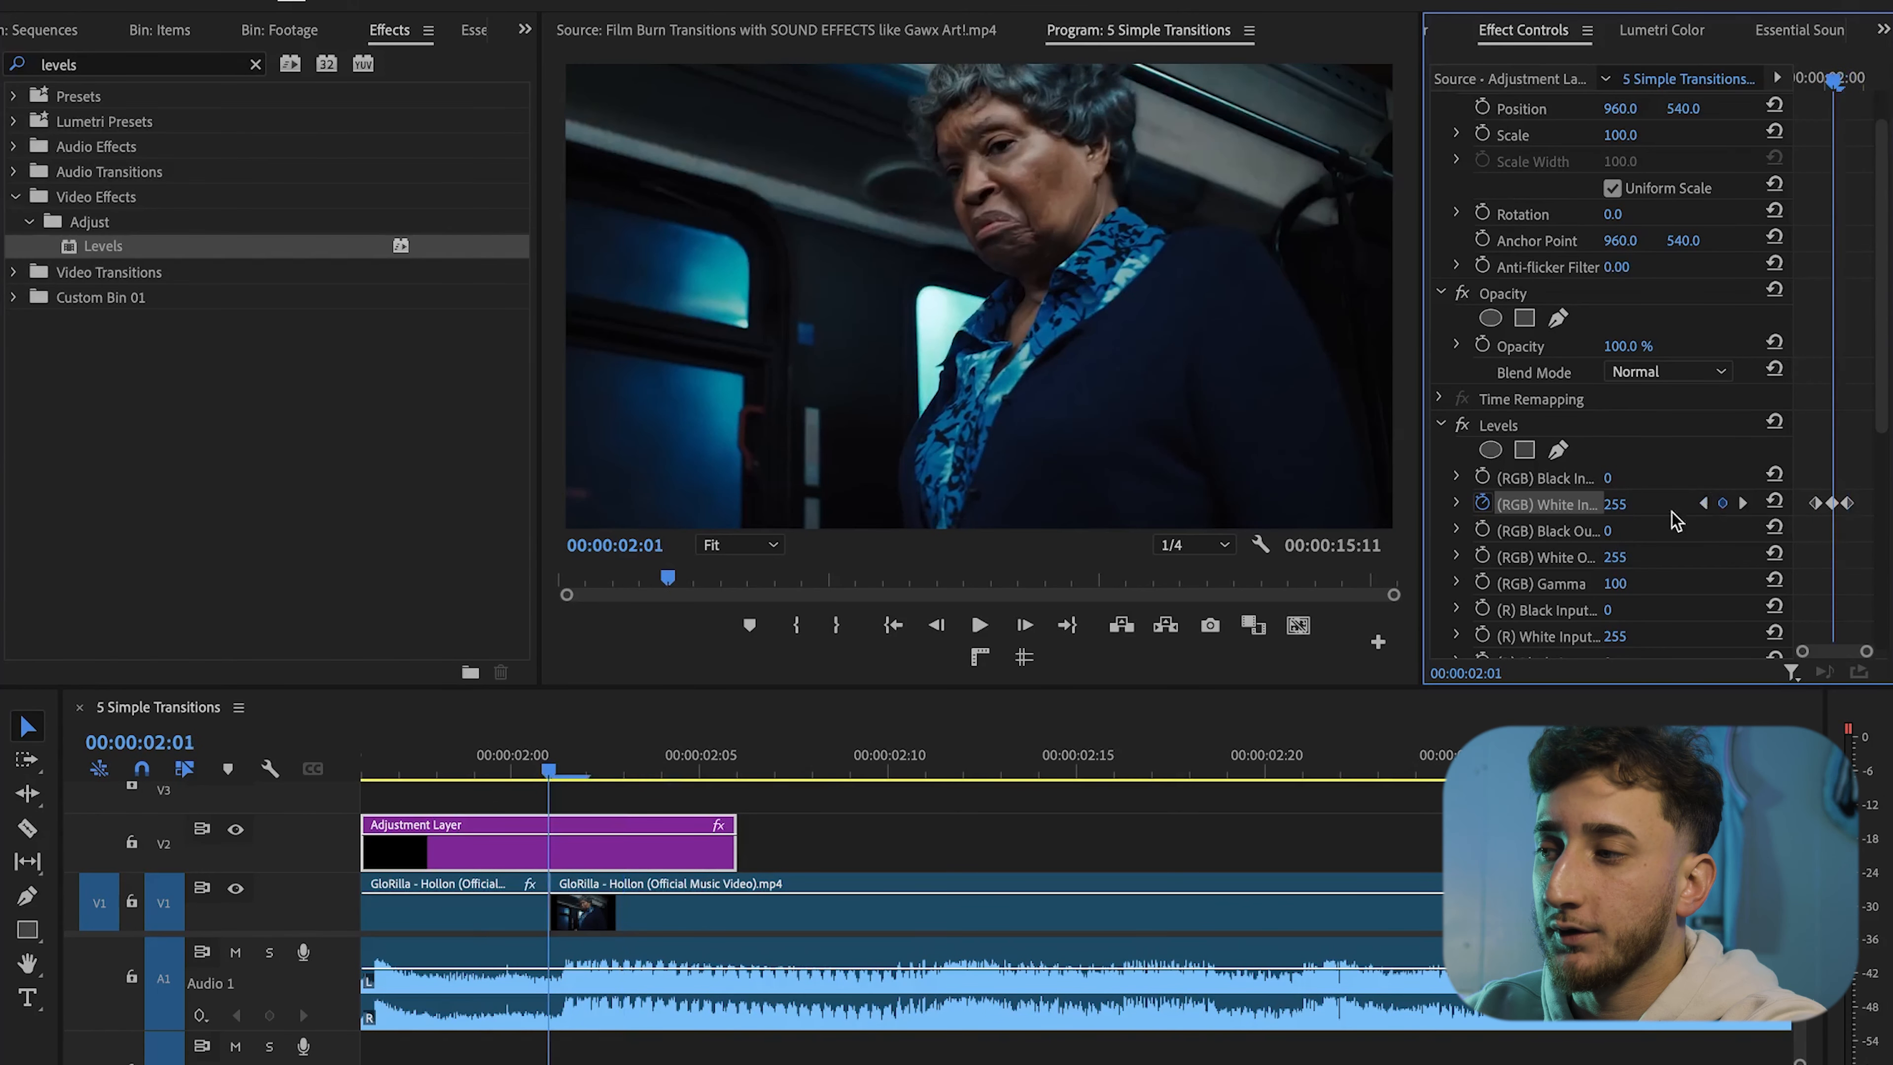
left_click(1628, 509)
type("35")
key("Return")
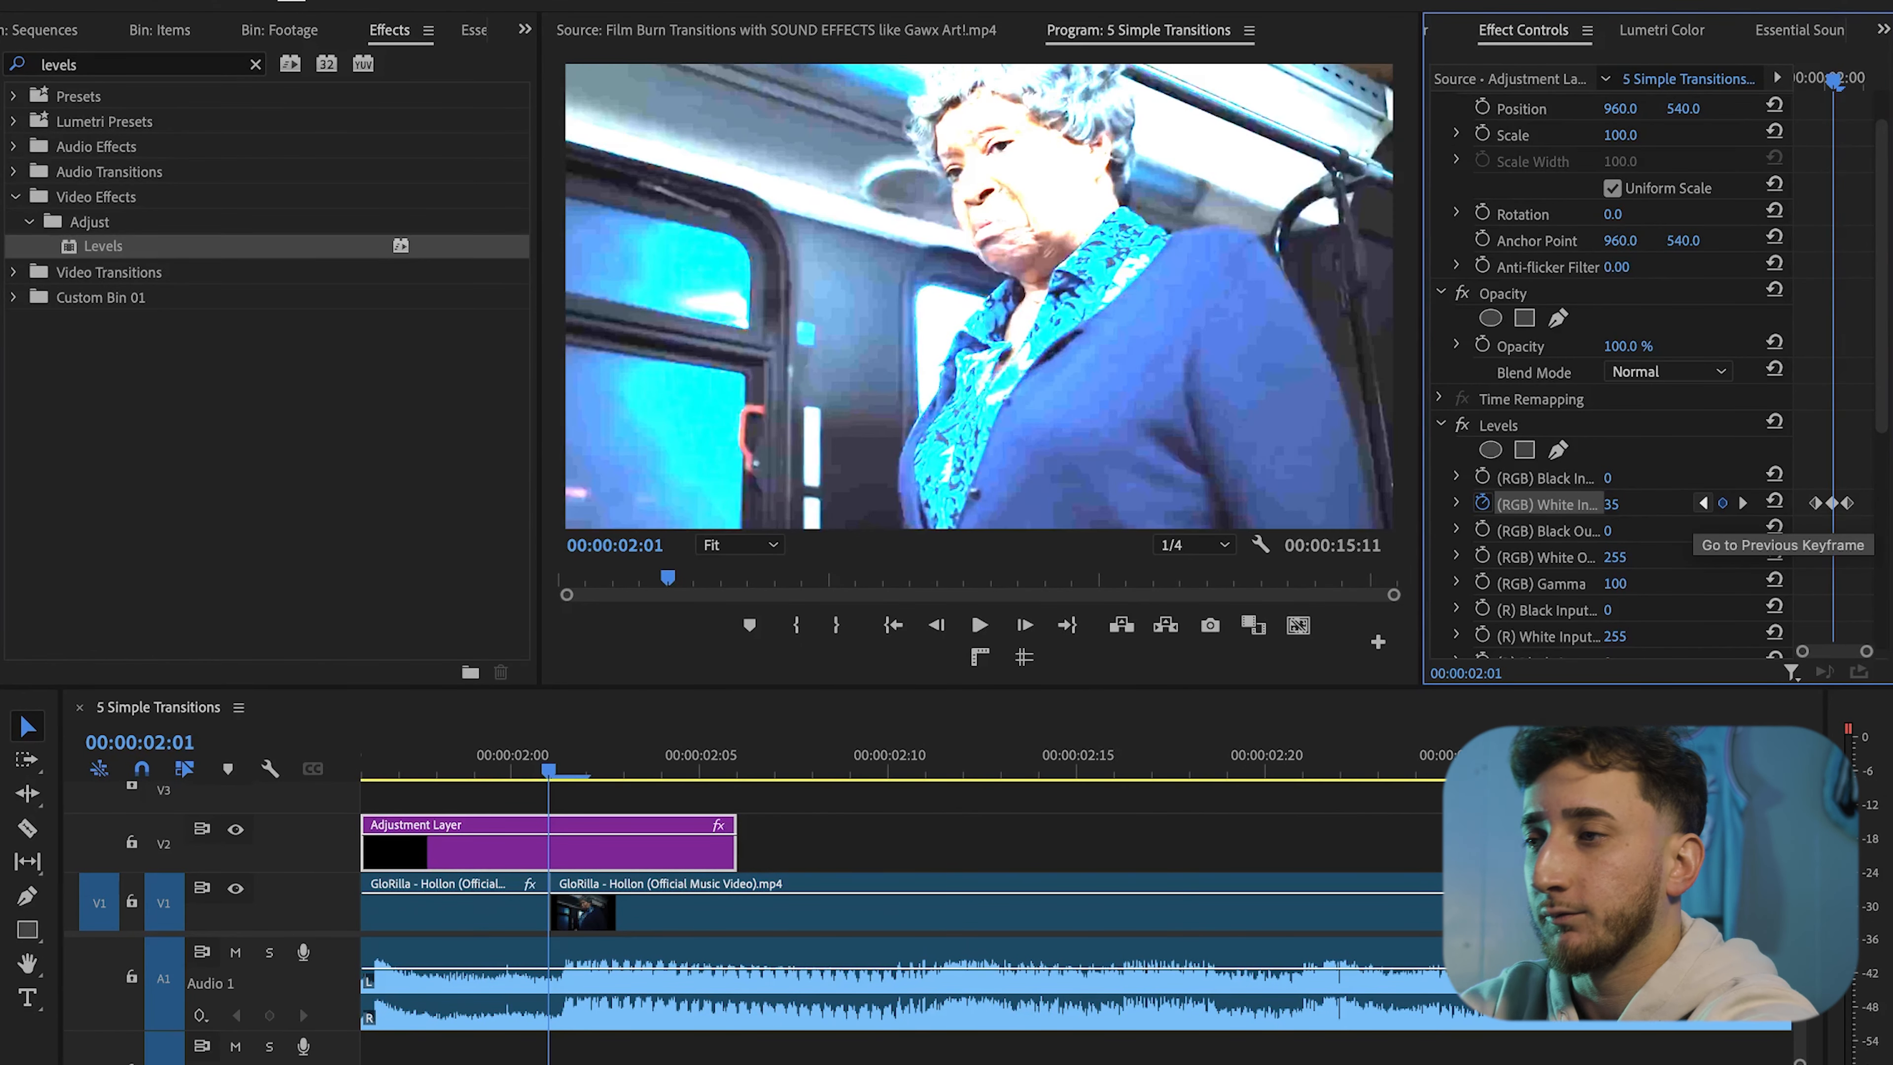
Play back the first flash transition to preview it
scroll(841, 820, "down", 5)
left_click(841, 822)
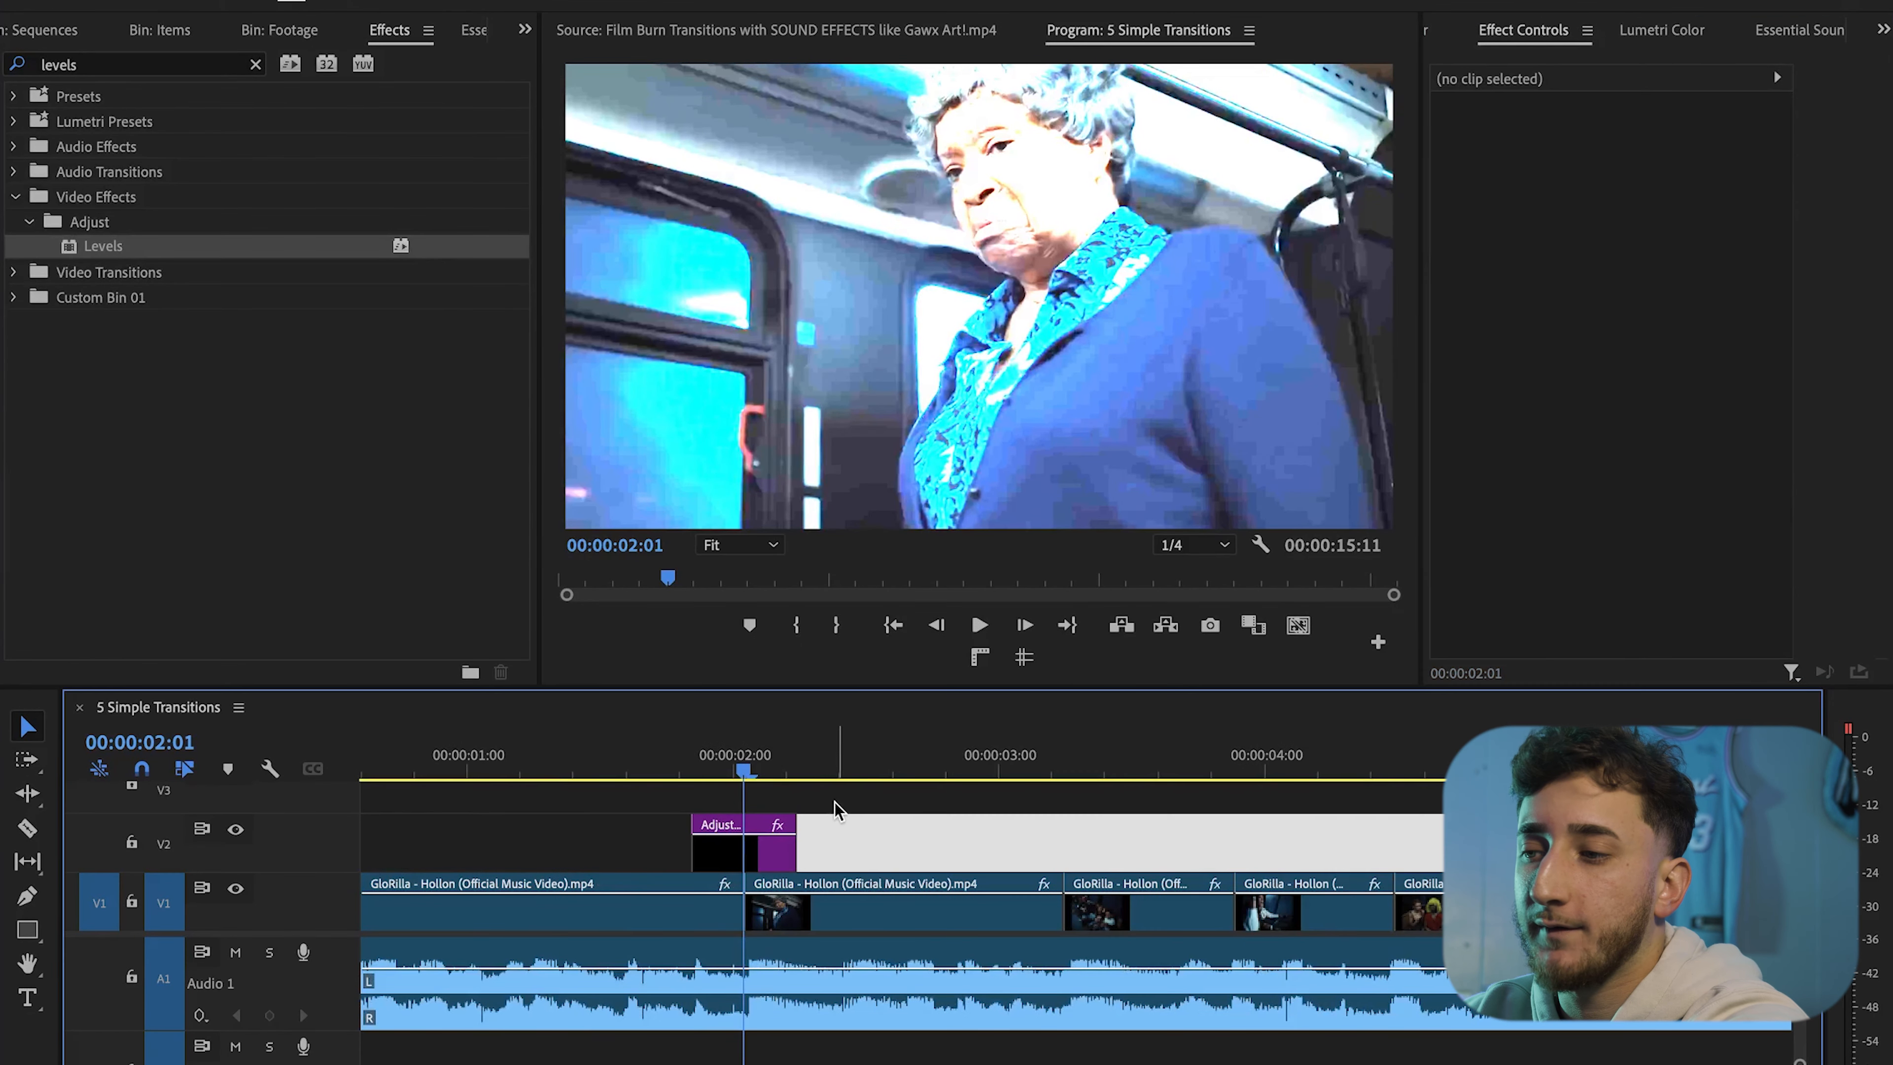
left_click(473, 738)
key("space")
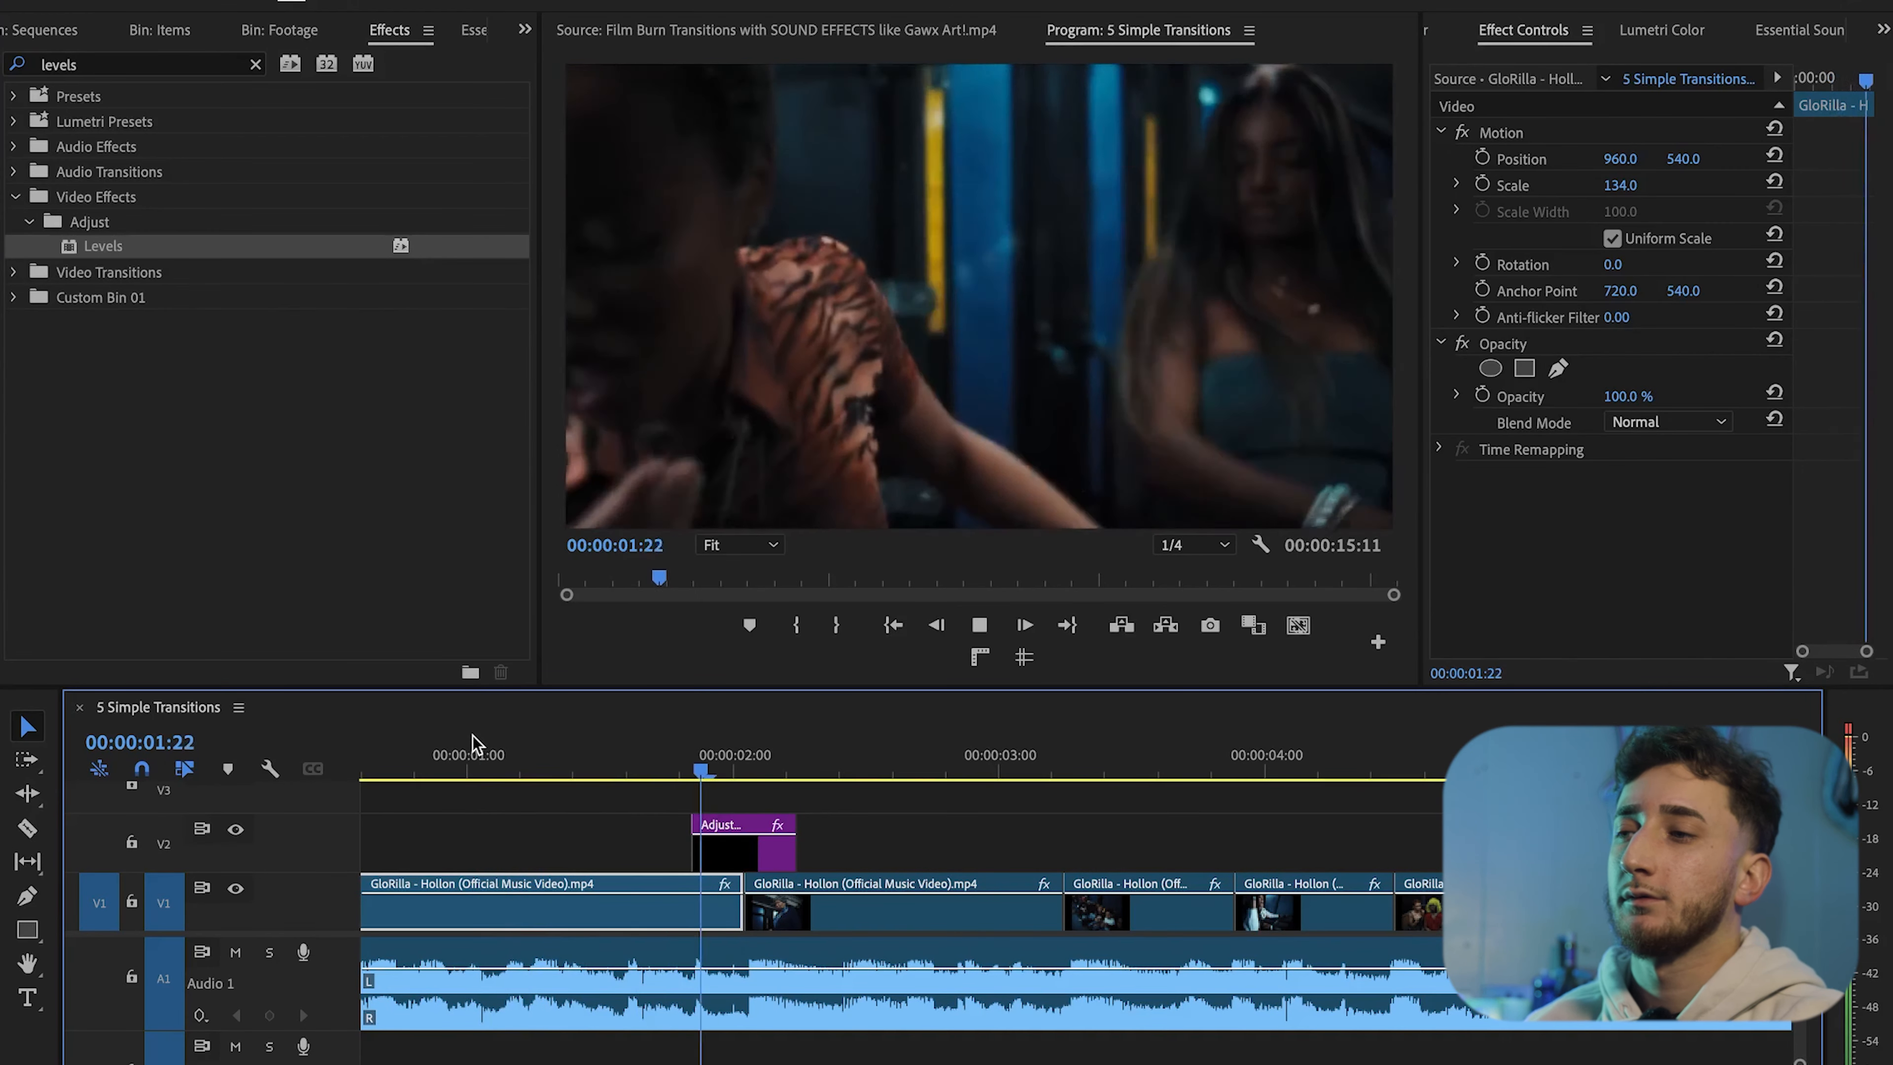
left_click(632, 746)
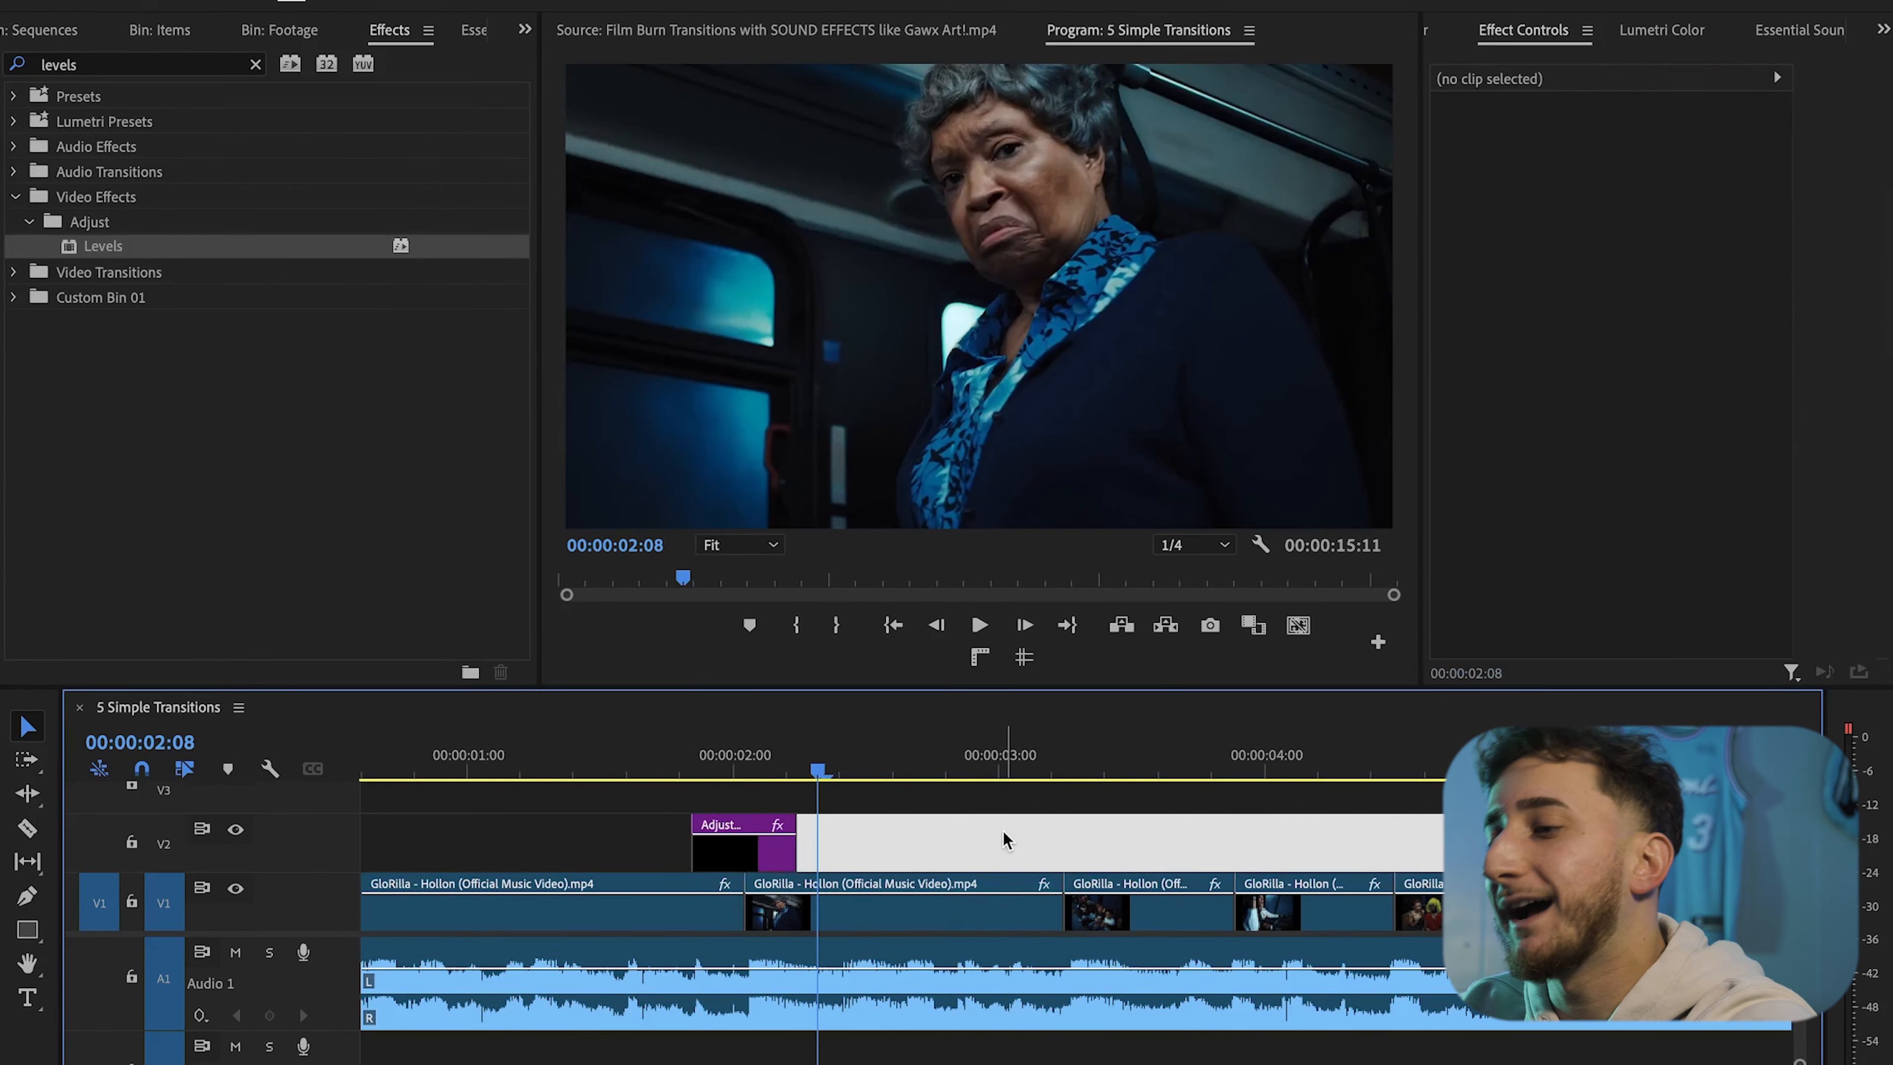
Delete the Levels effect from the second adjustment layer
scroll(944, 852, "down", 5)
scroll(944, 852, "up", 5)
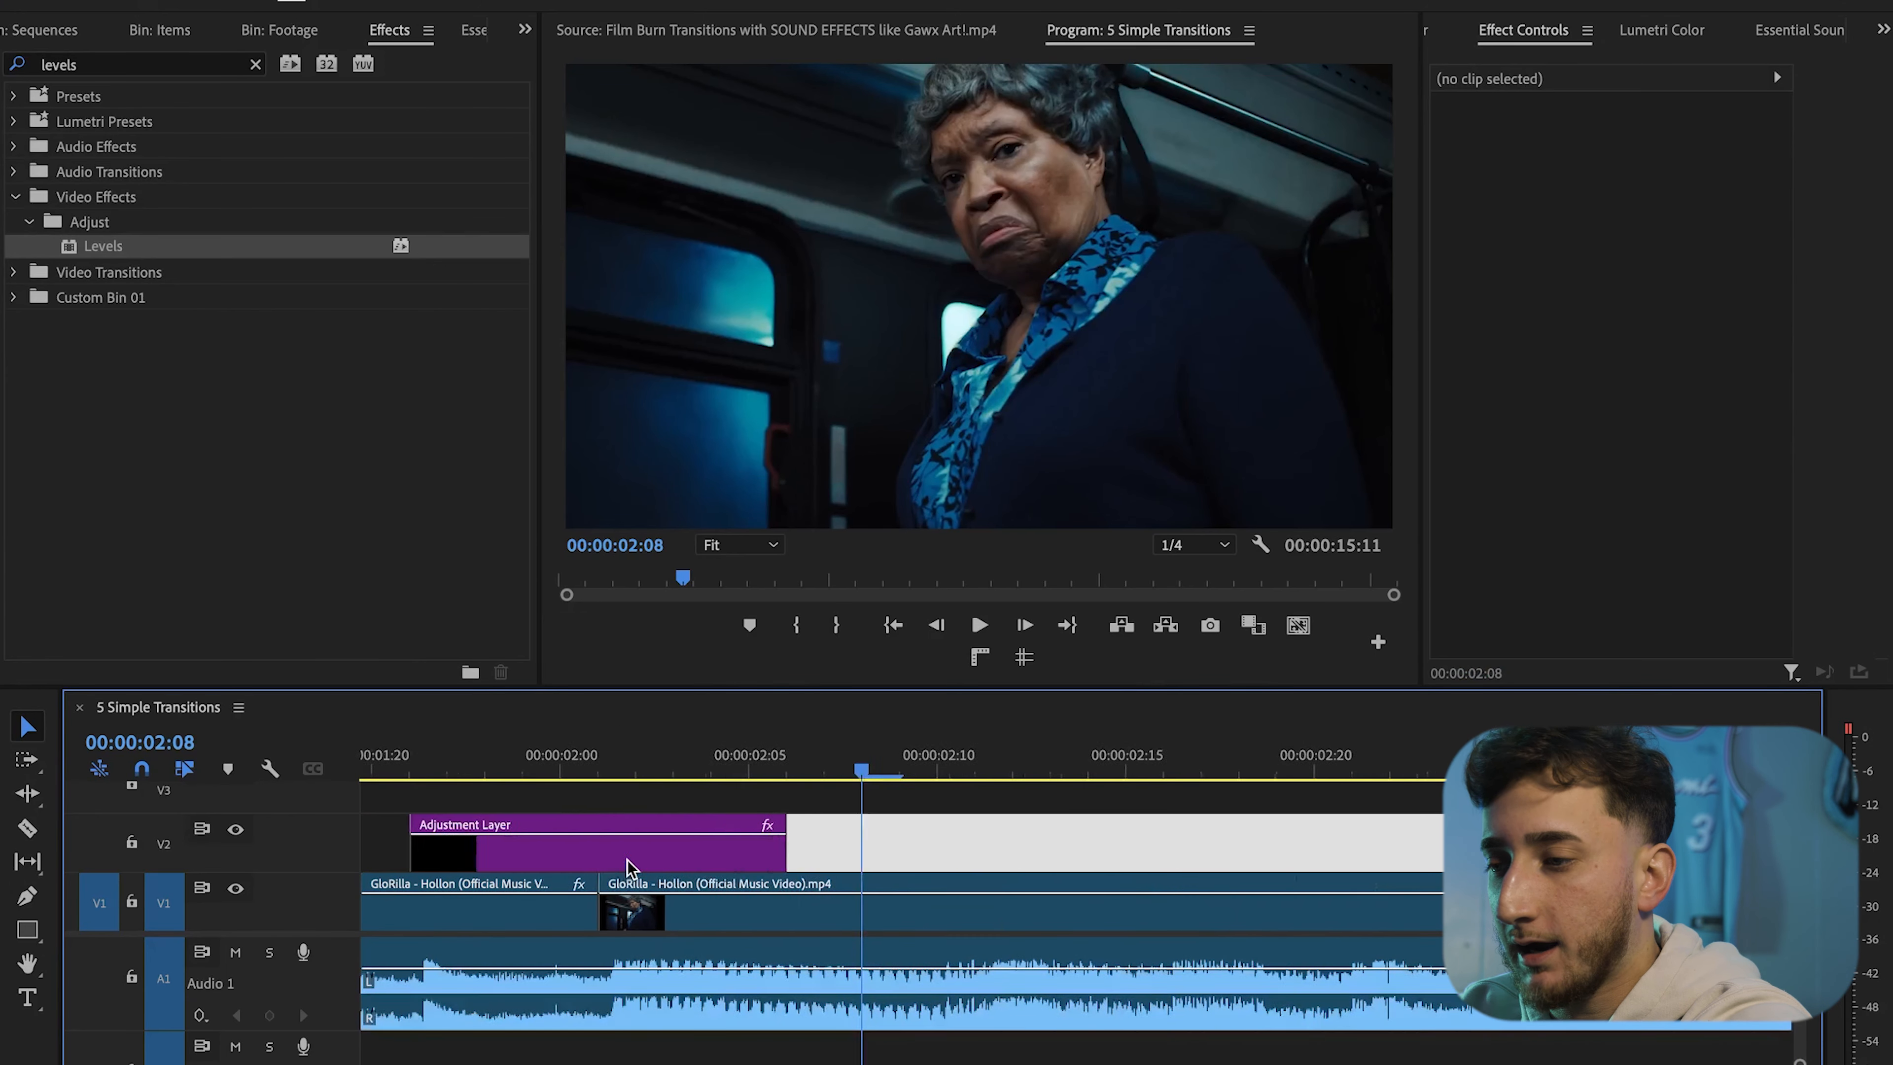
left_click(611, 860)
scroll(612, 860, "down", 3)
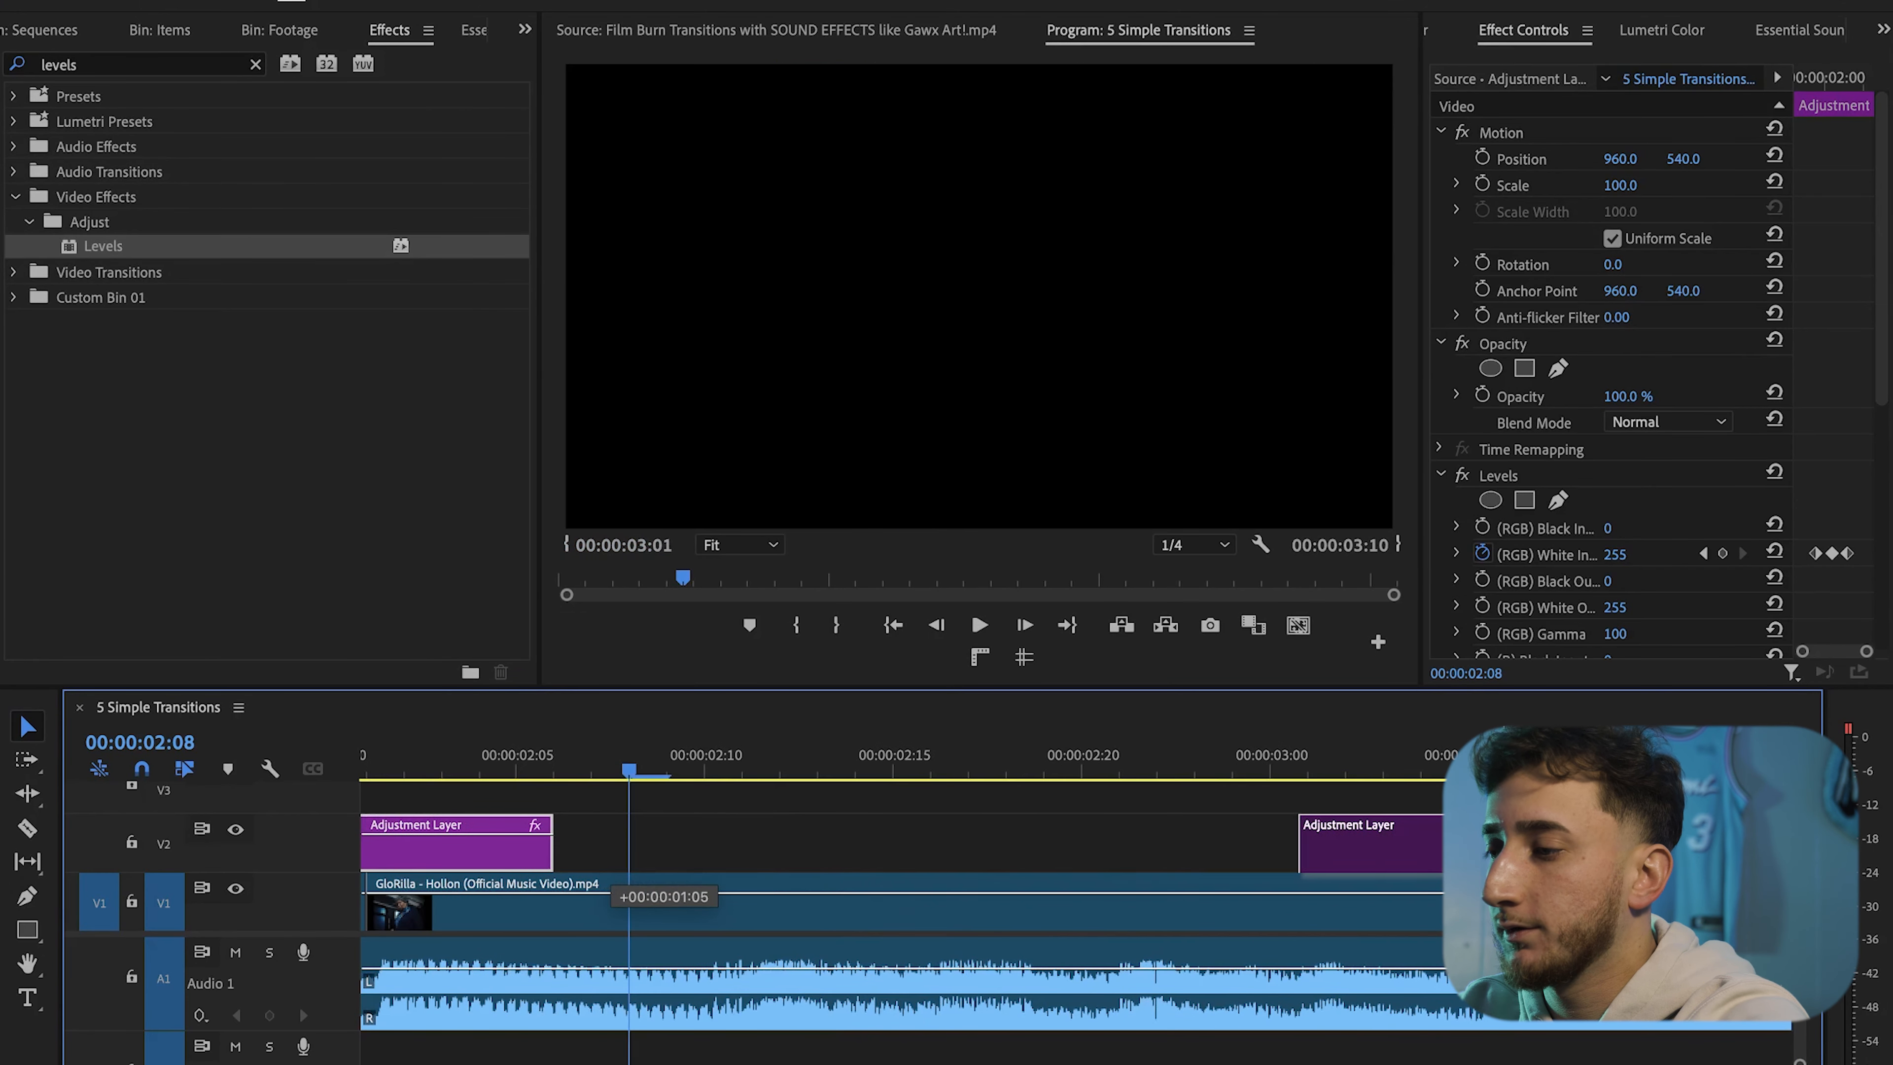
key("space")
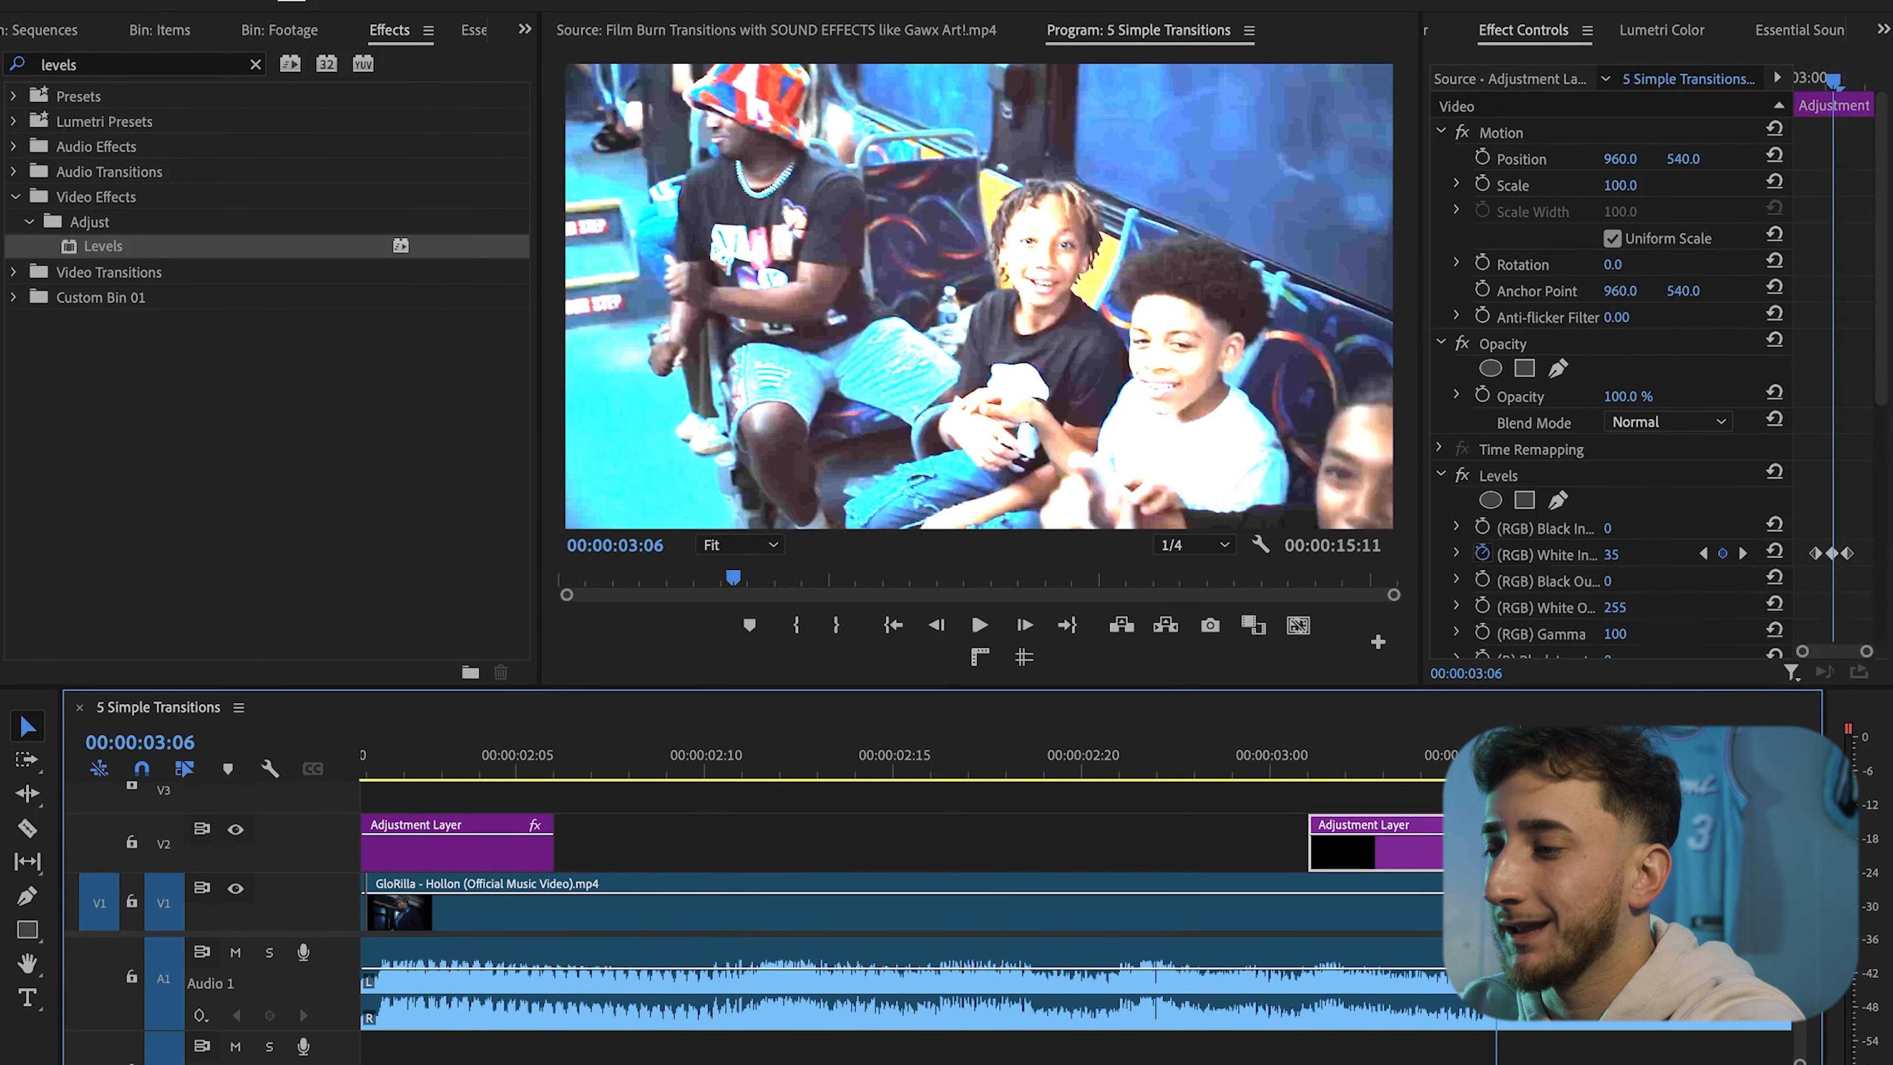
left_click(1517, 466)
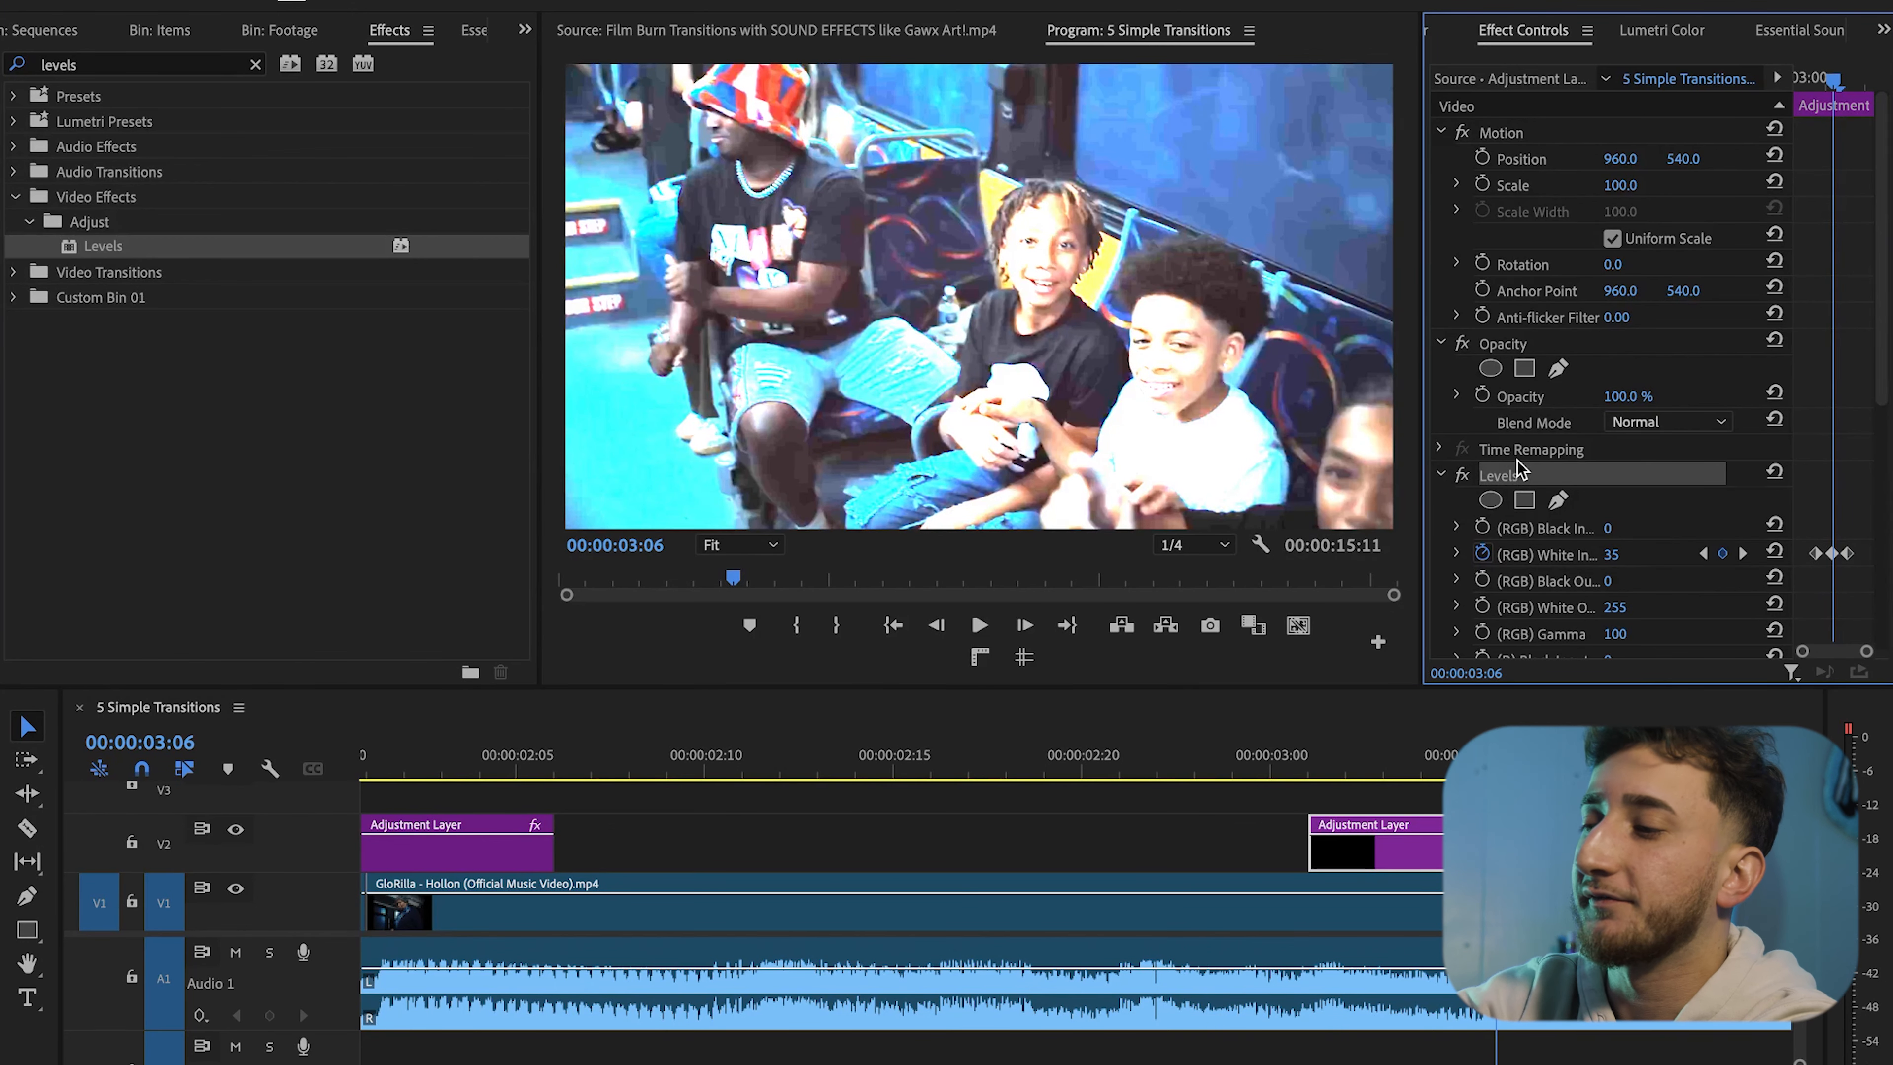
key("Delete")
Apply a fresh Levels effect to the second adjustment layer
scroll(1304, 883, "down", 3)
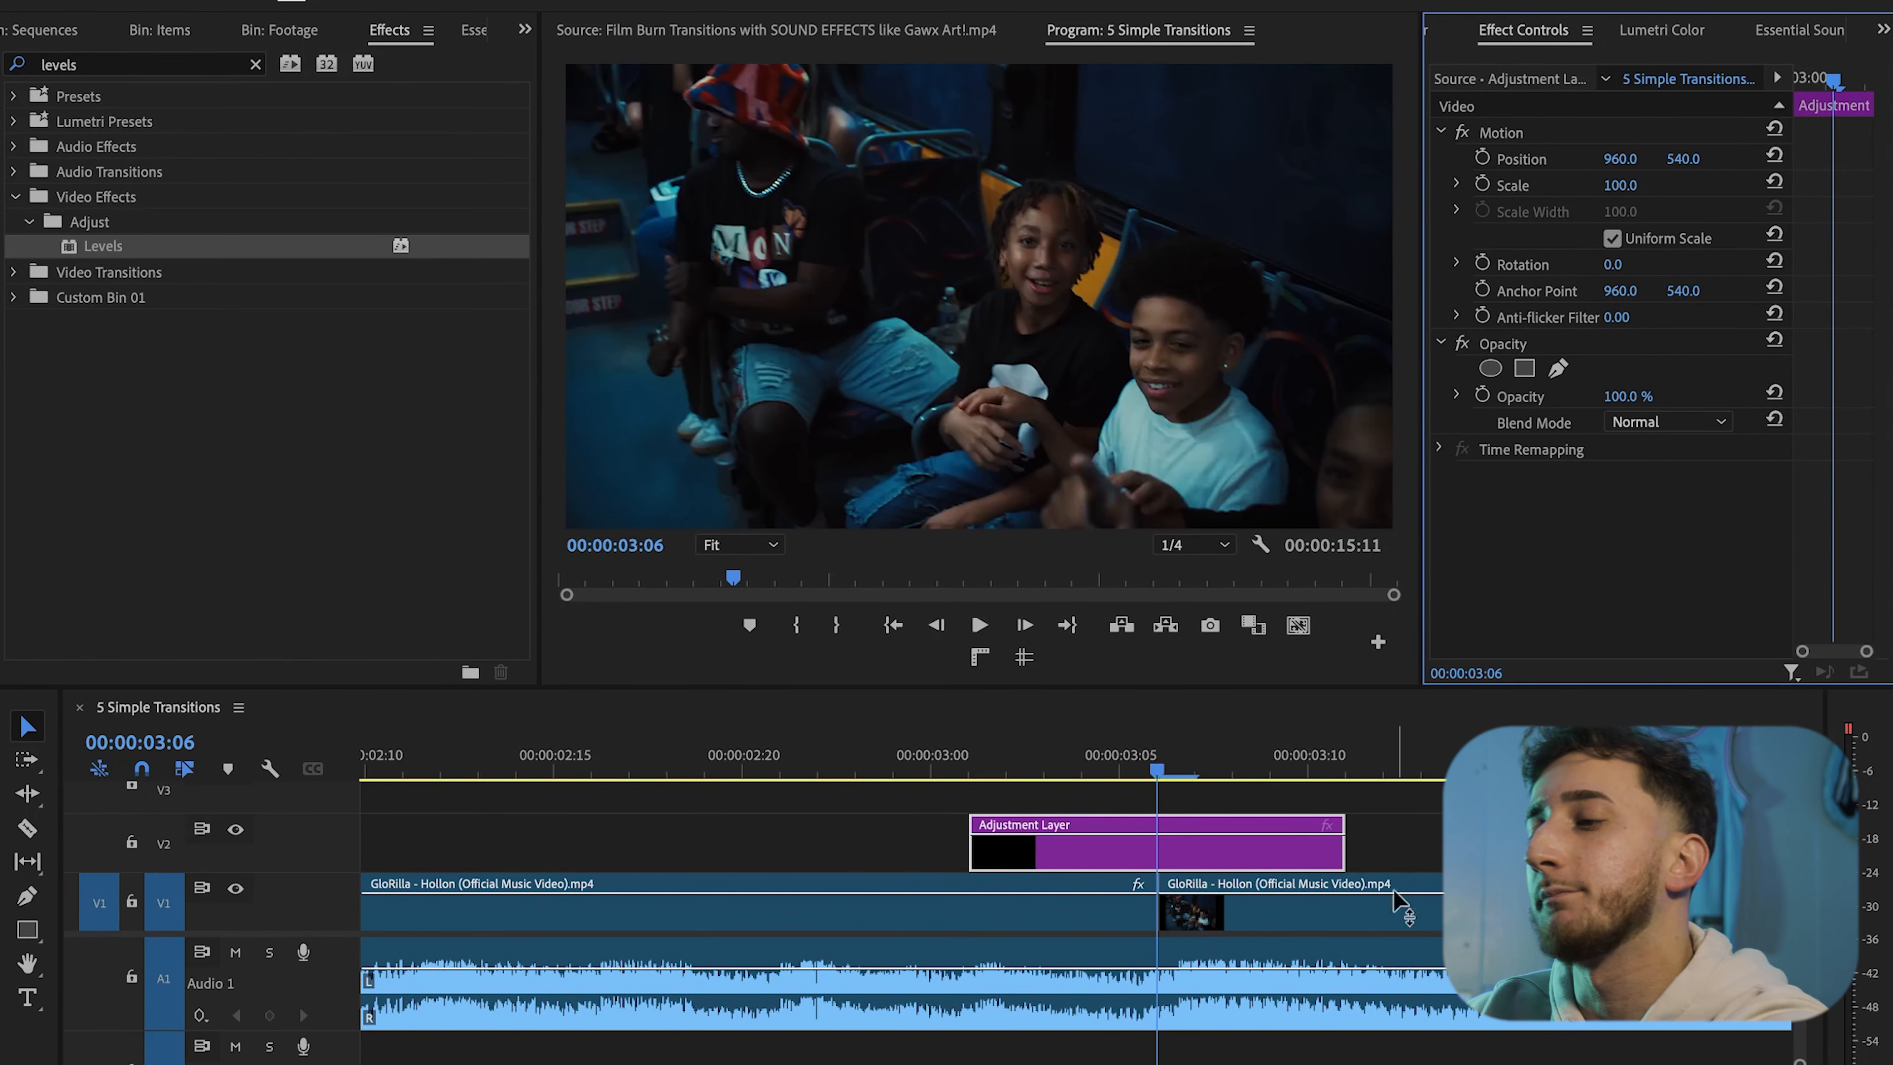
scroll(1395, 894, "down", 3)
scroll(1343, 879, "down", 4)
scroll(1341, 883, "down", 6)
scroll(1205, 866, "down", 3)
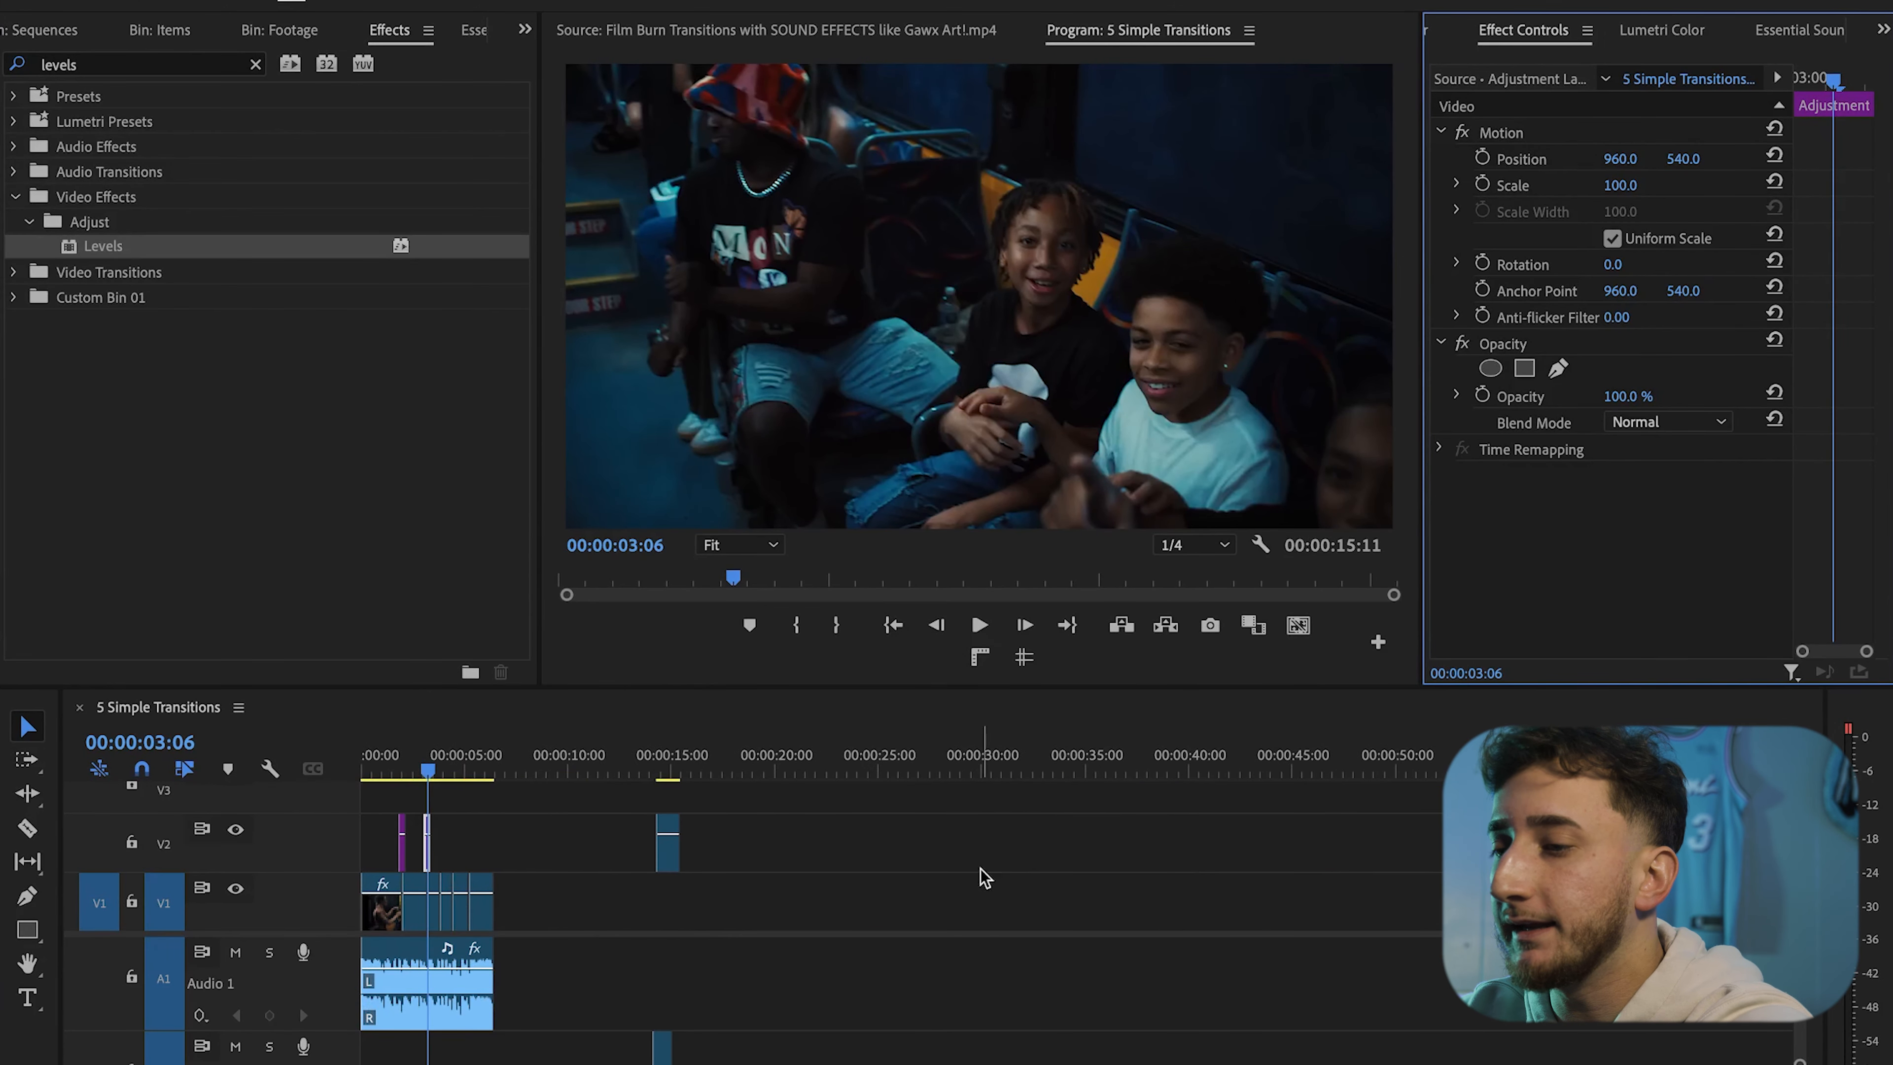
scroll(413, 880, "up", 4)
scroll(413, 880, "up", 5)
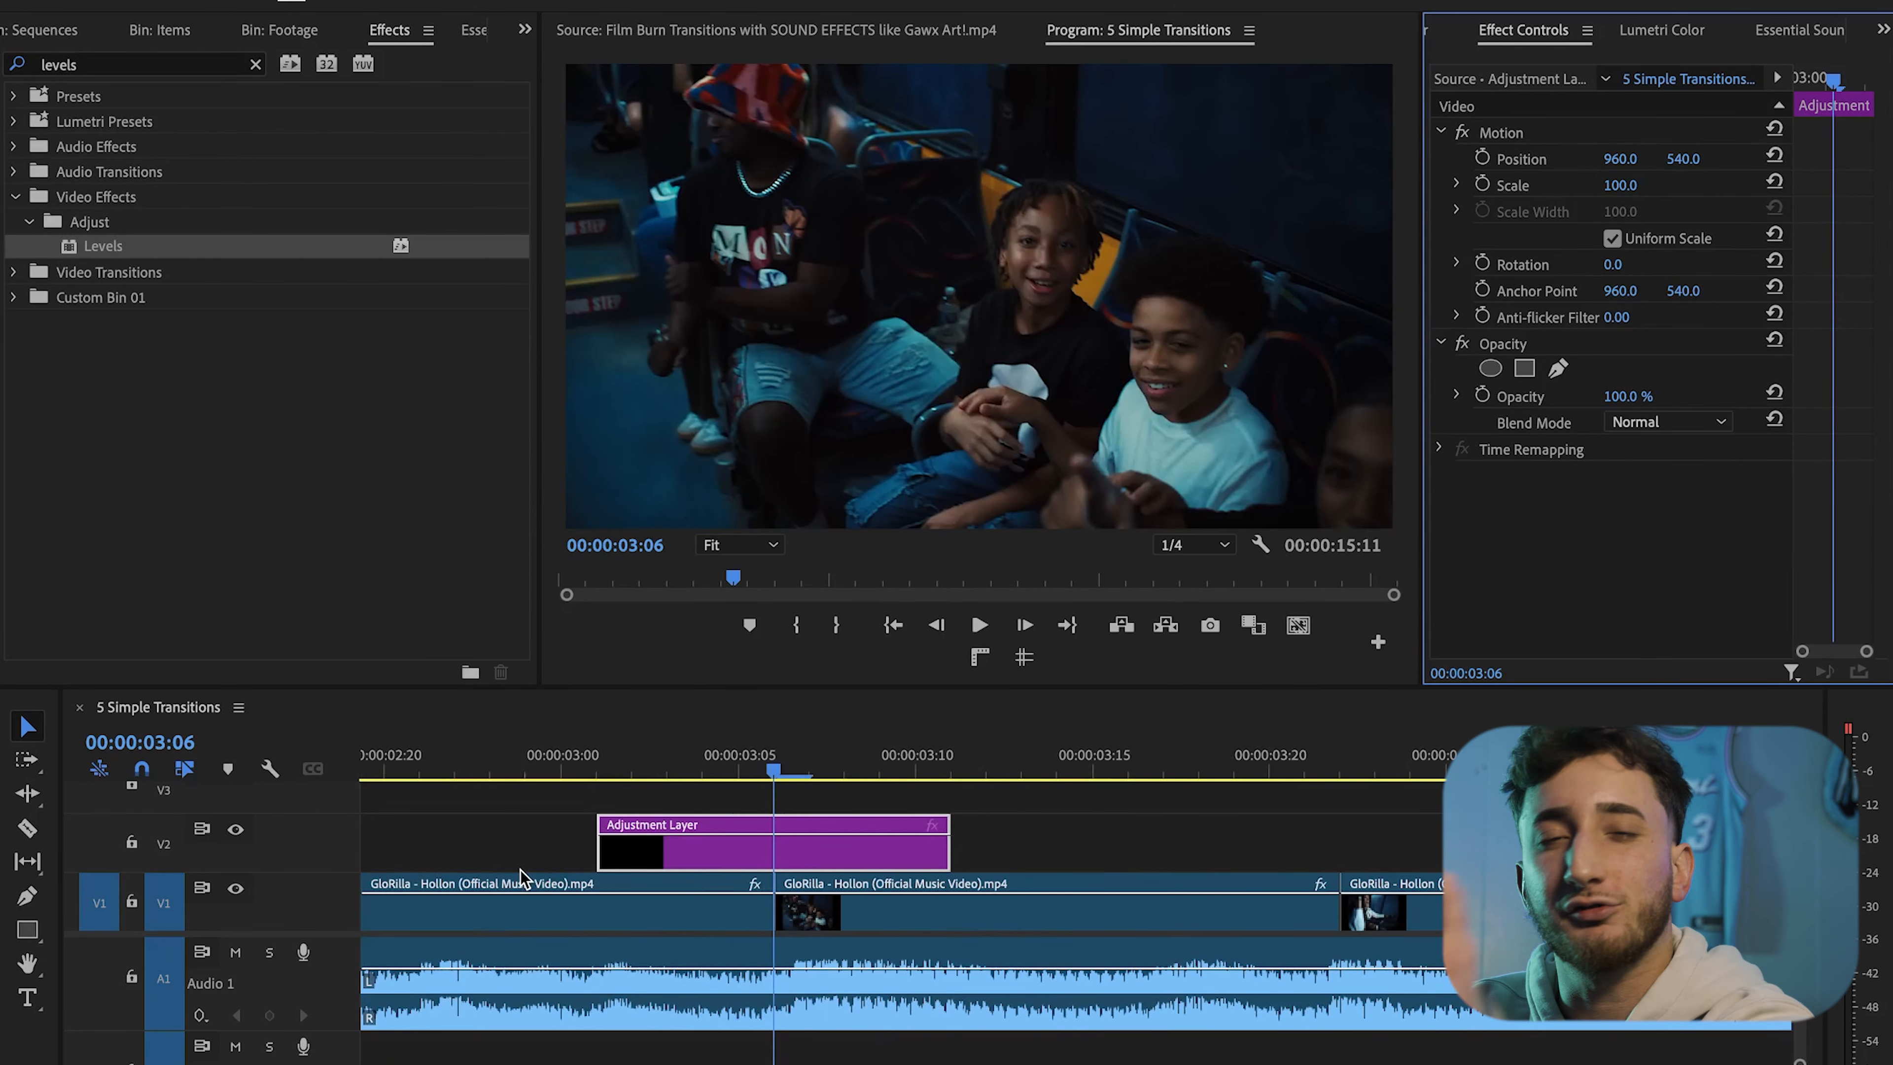
left_click_drag(202, 249, 780, 843)
Search the effects for gauss and apply Gaussian Blur to the second adjustment layer
left_click(256, 65)
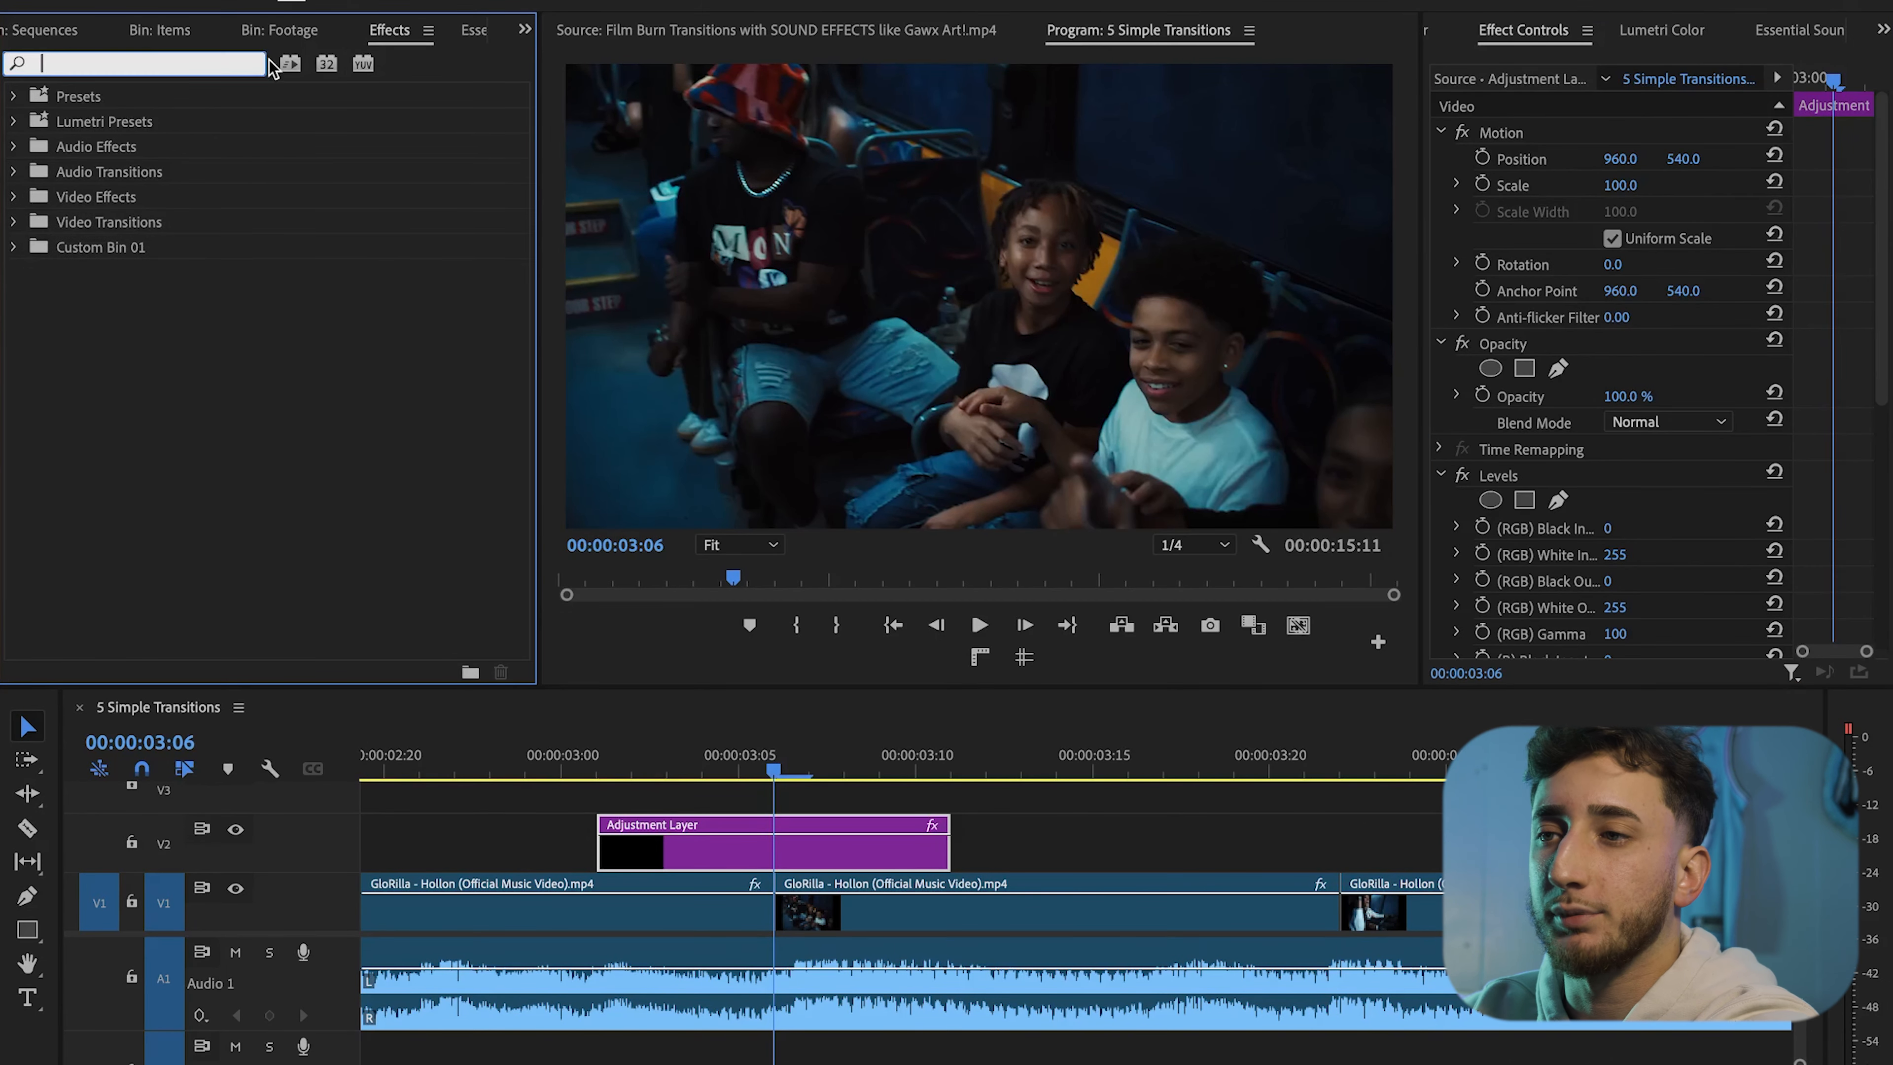
type("gauss")
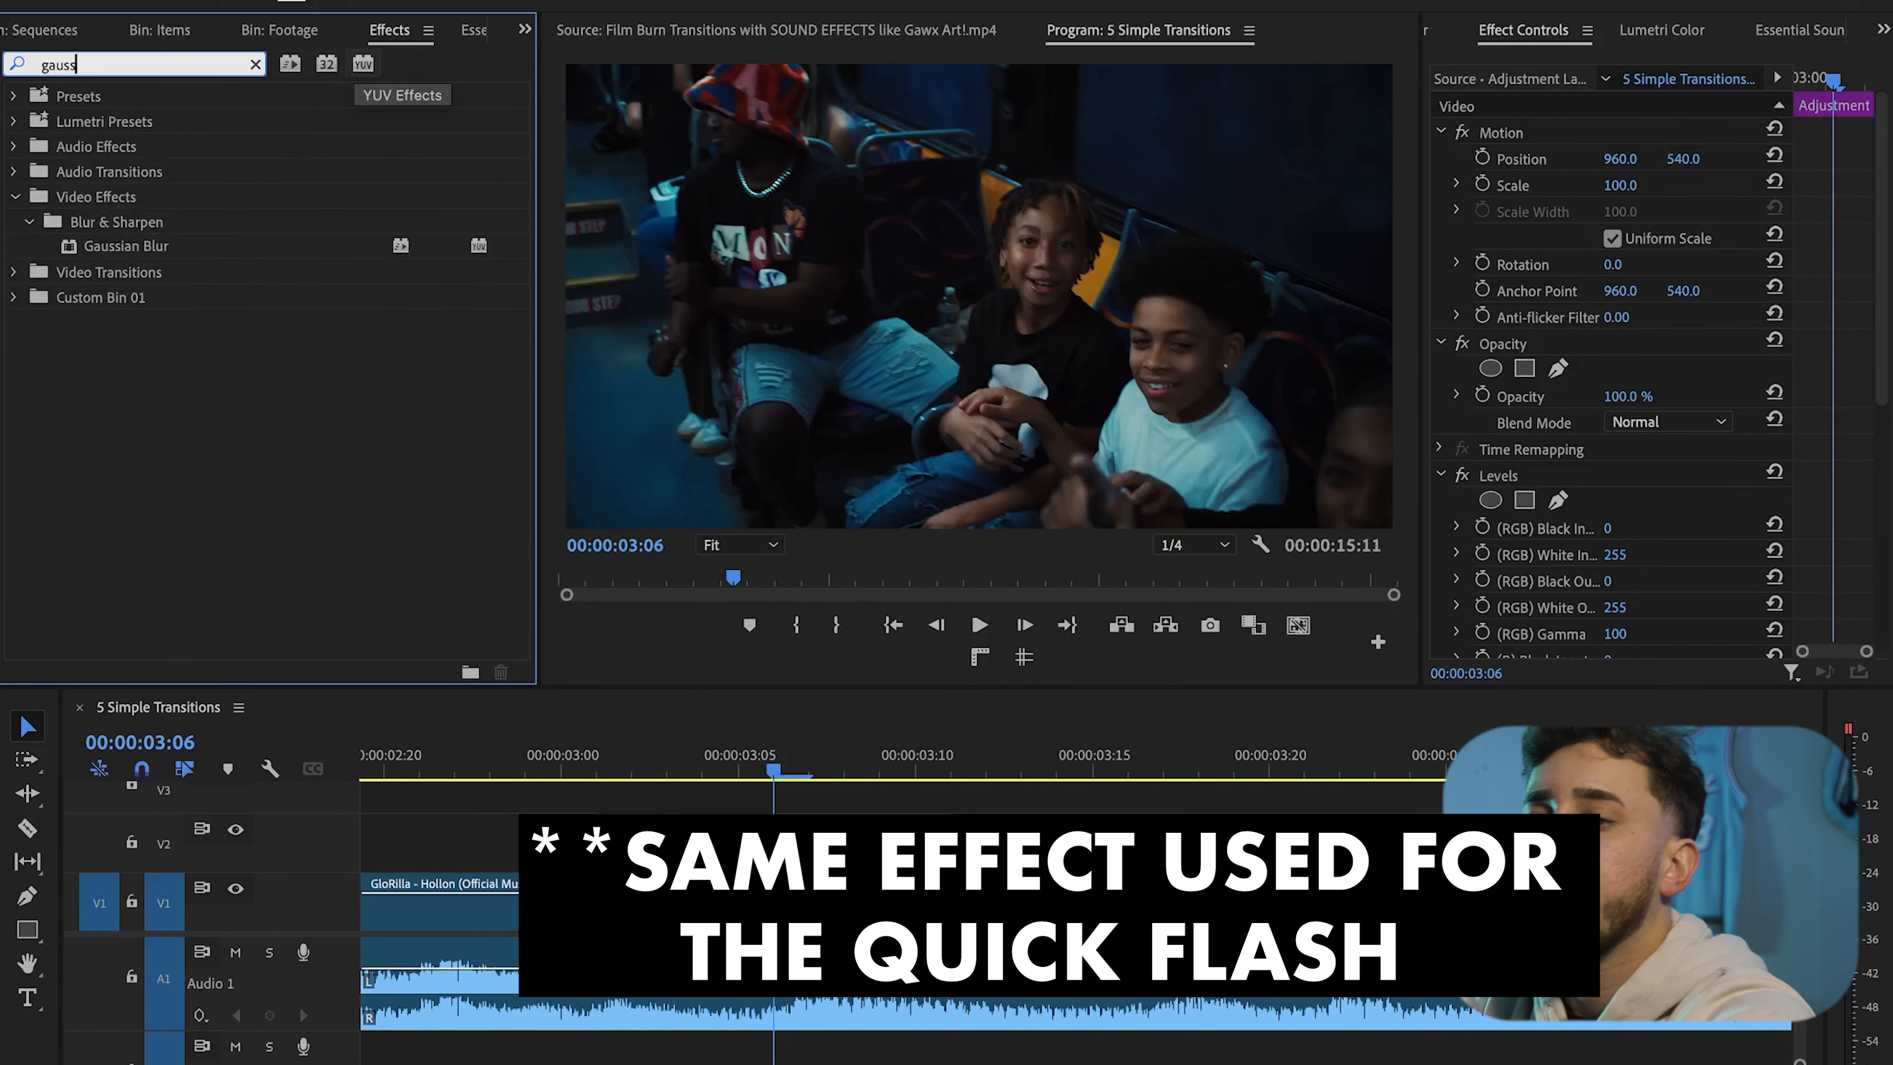
left_click_drag(253, 246, 775, 820)
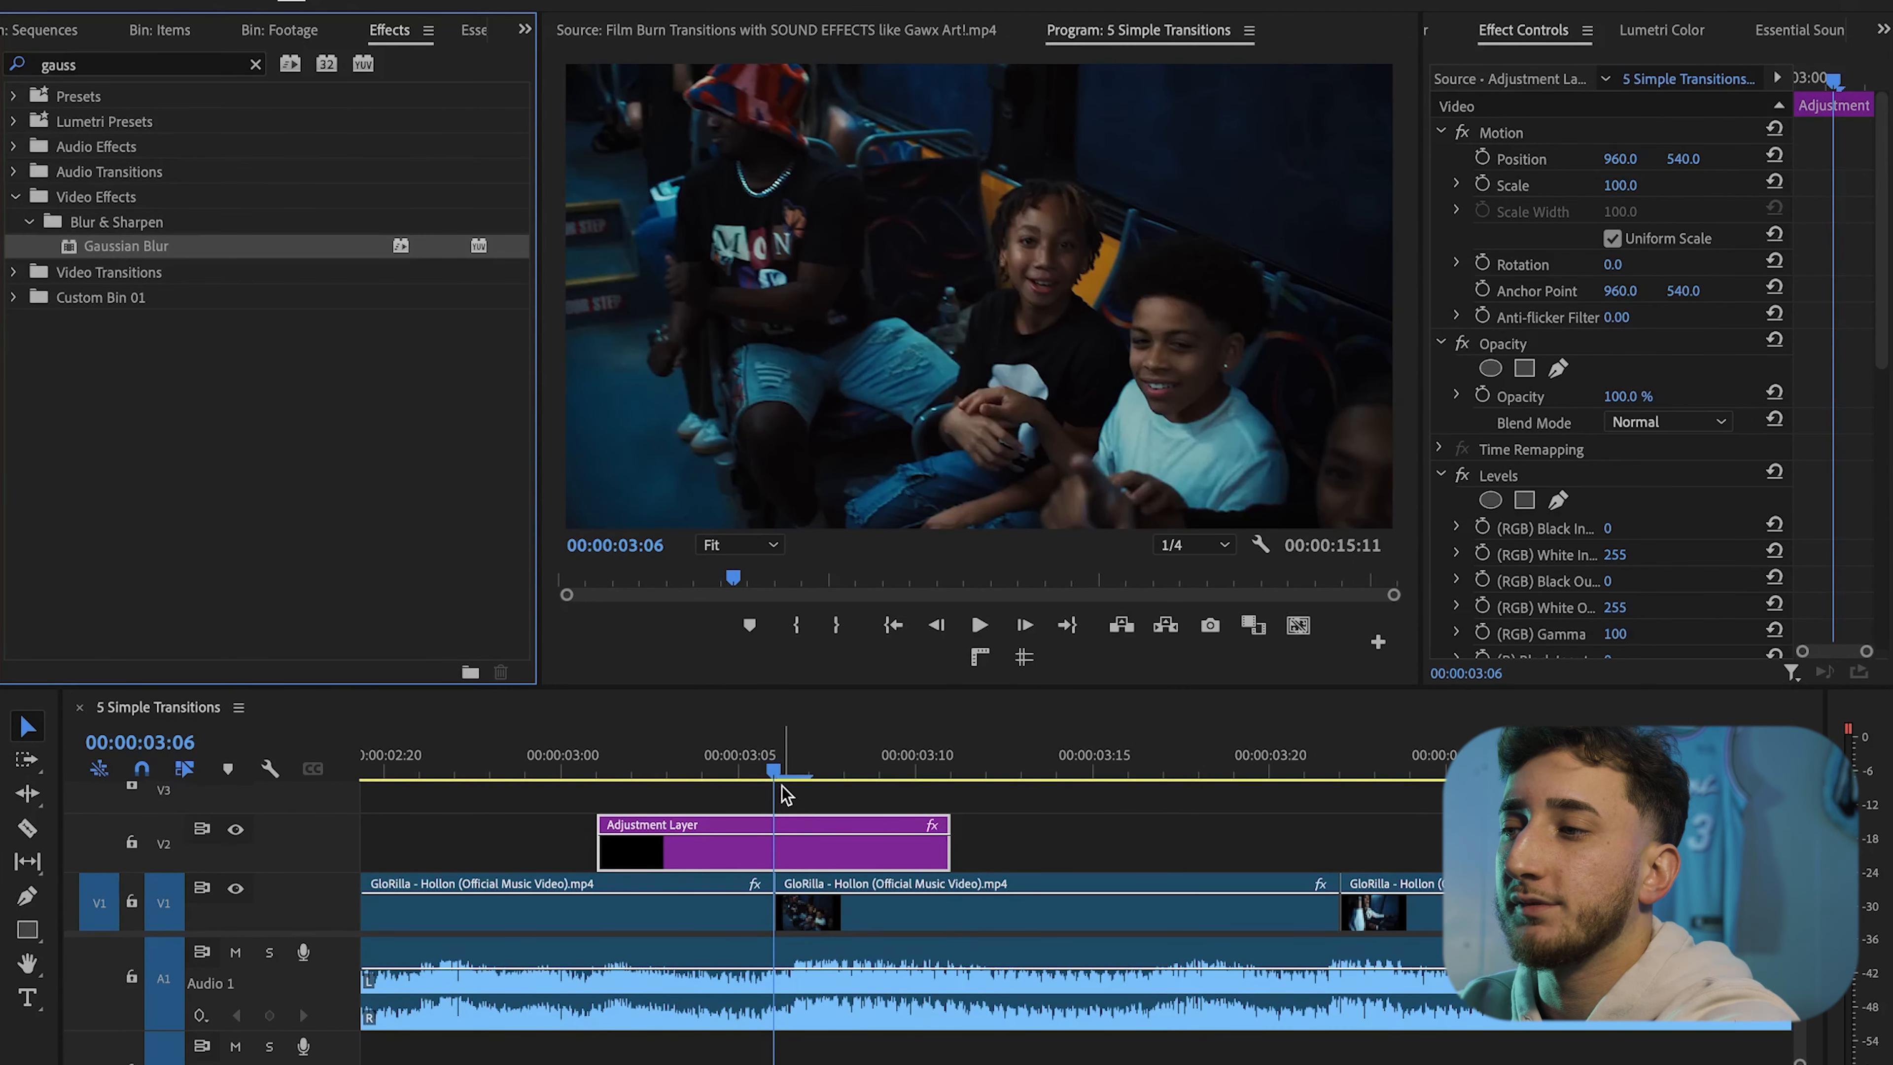
Turn on keyframing for the Levels RGB White Input and the Gaussian Blur Blurriness at the current frame
scroll(782, 790, "up", 5)
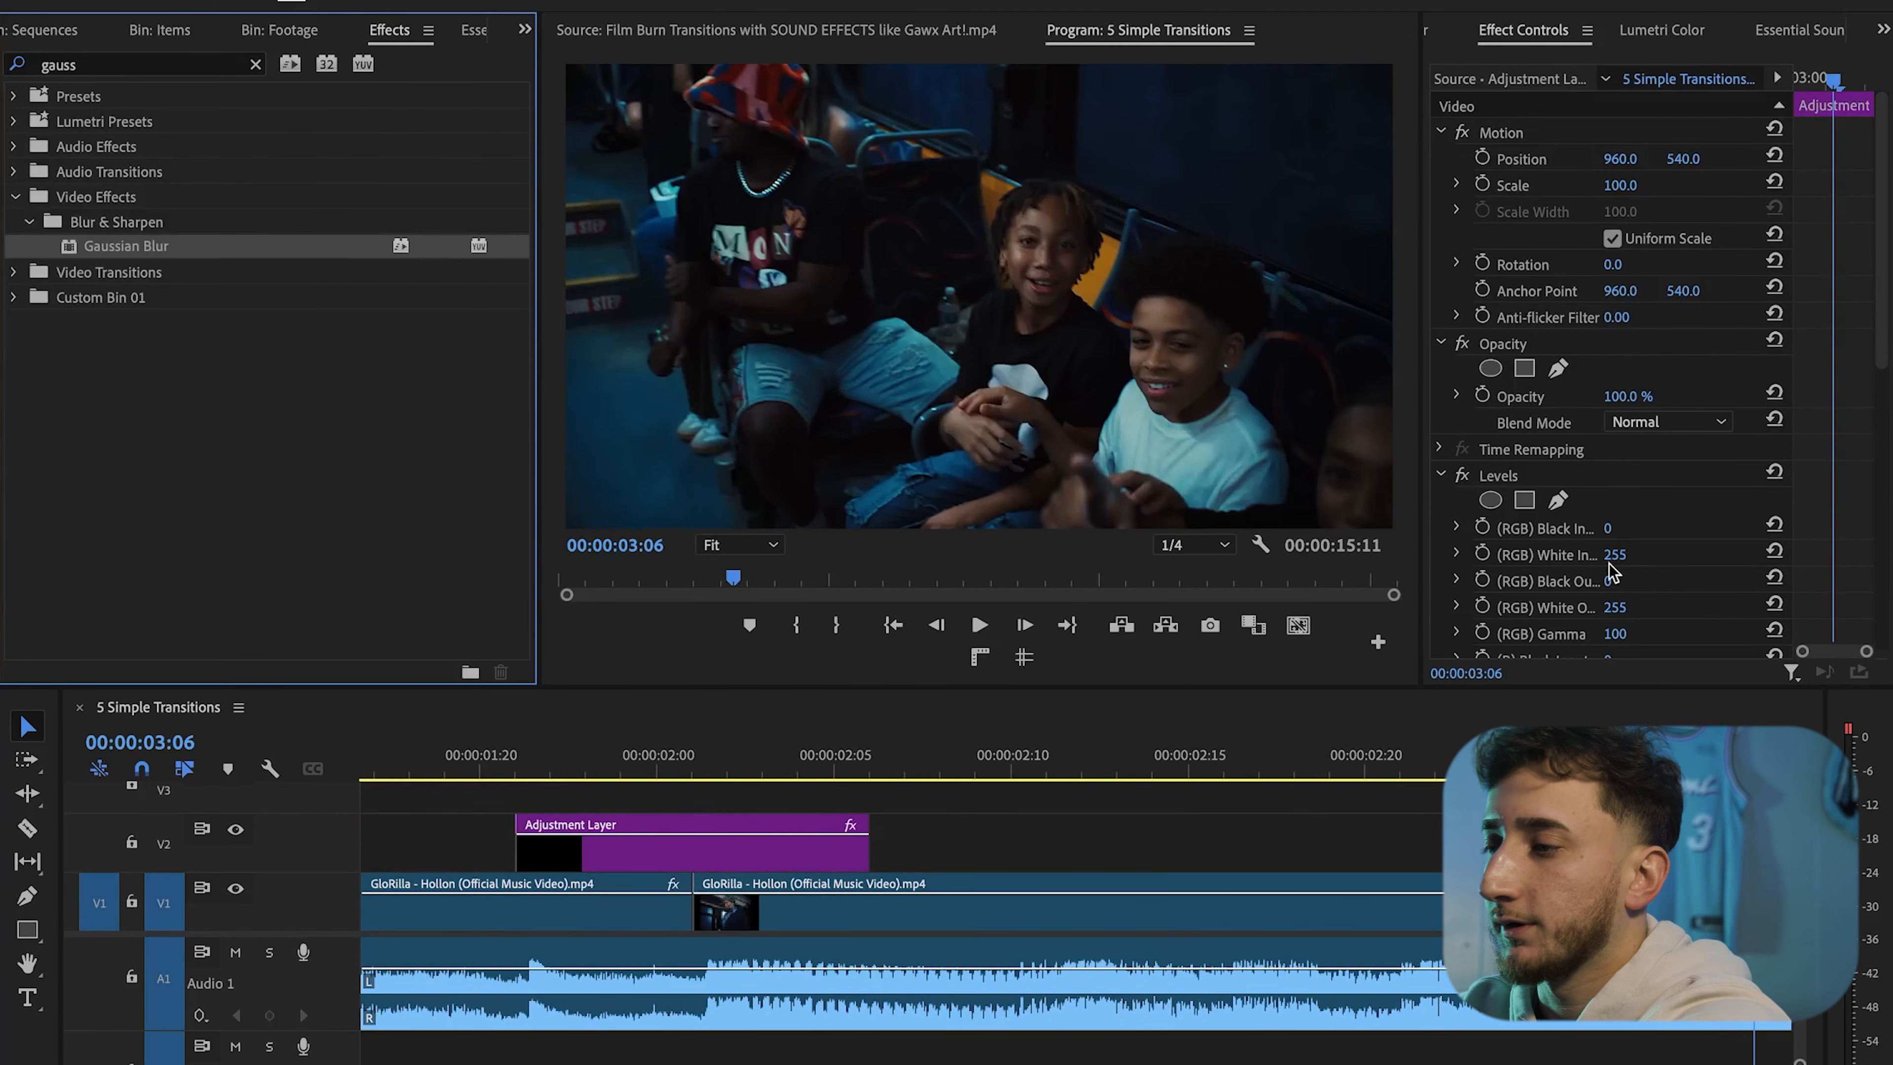
left_click(1484, 553)
scroll(1520, 790, "down", 5)
scroll(1588, 567, "down", 10)
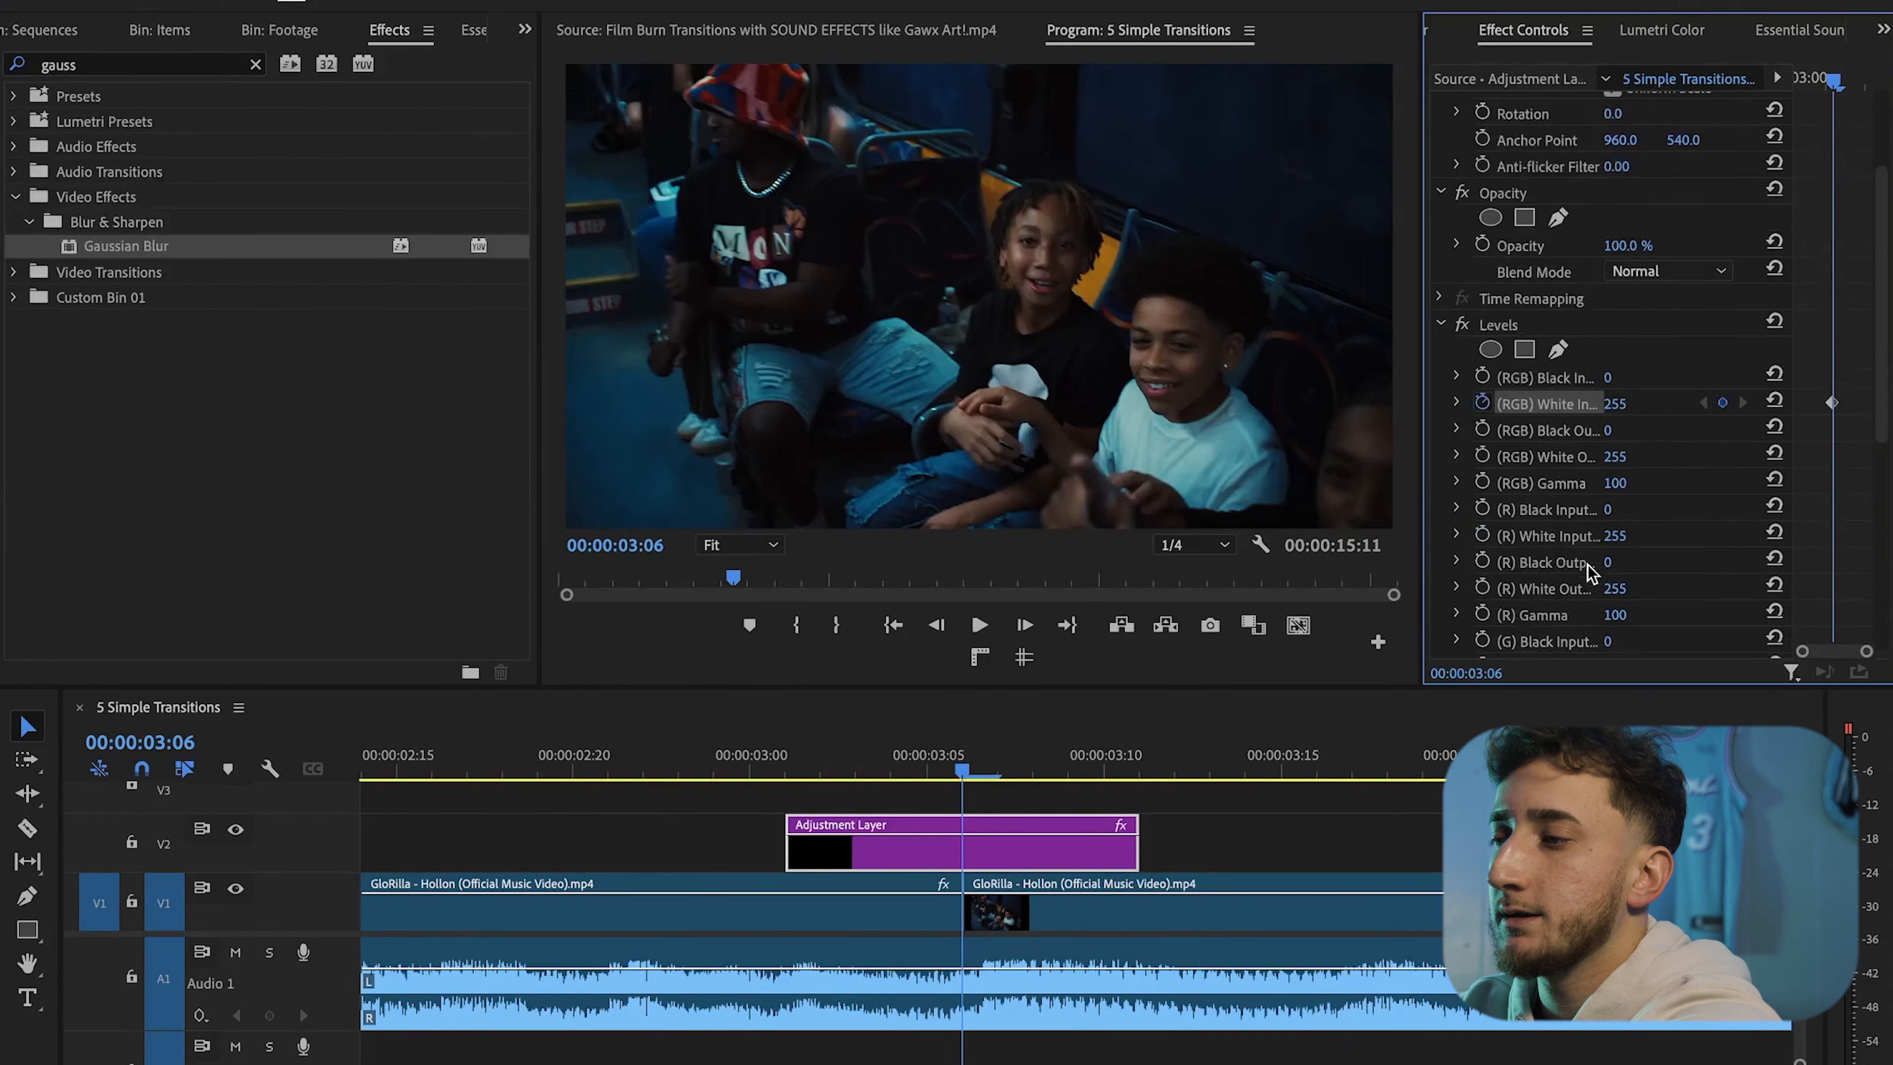
left_click(1482, 537)
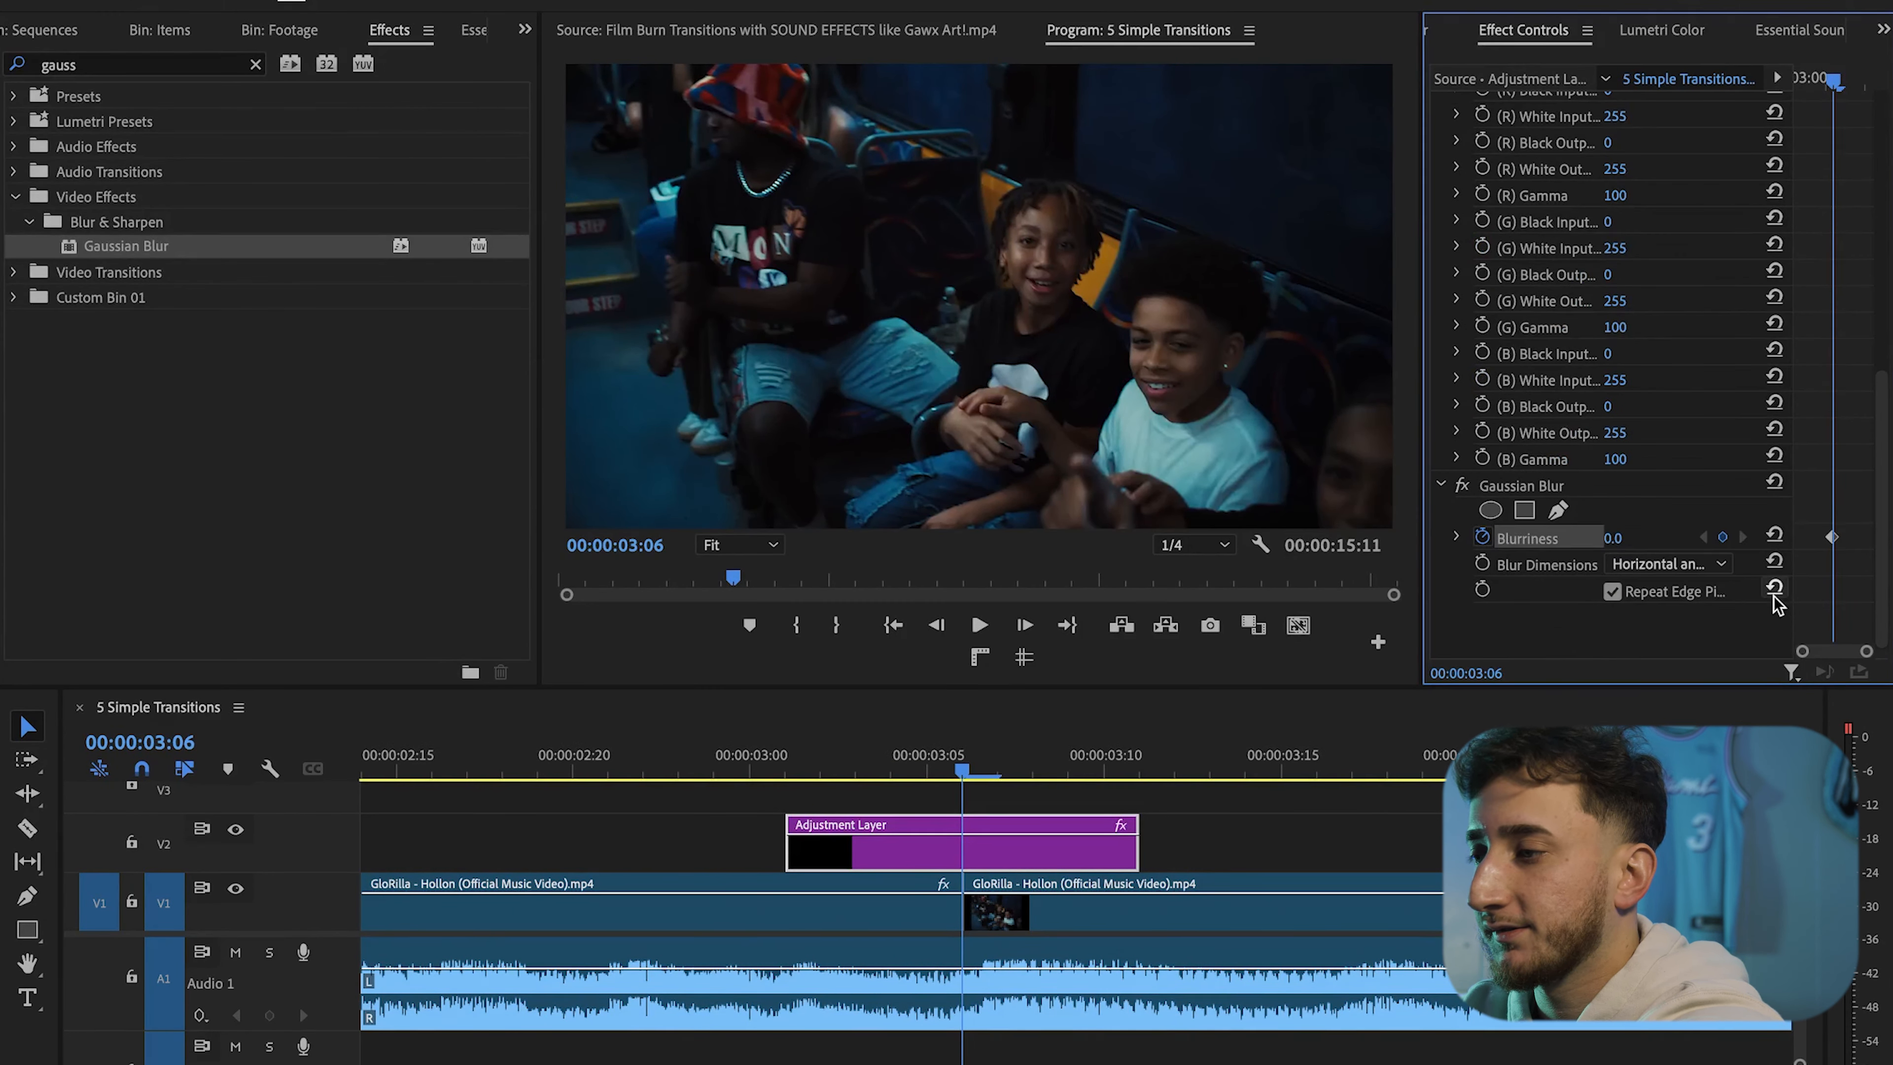
Add Blurriness keyframes three frames before and three frames after the current frame
key("Left")
key("Left")
key("Left")
left_click(1722, 537)
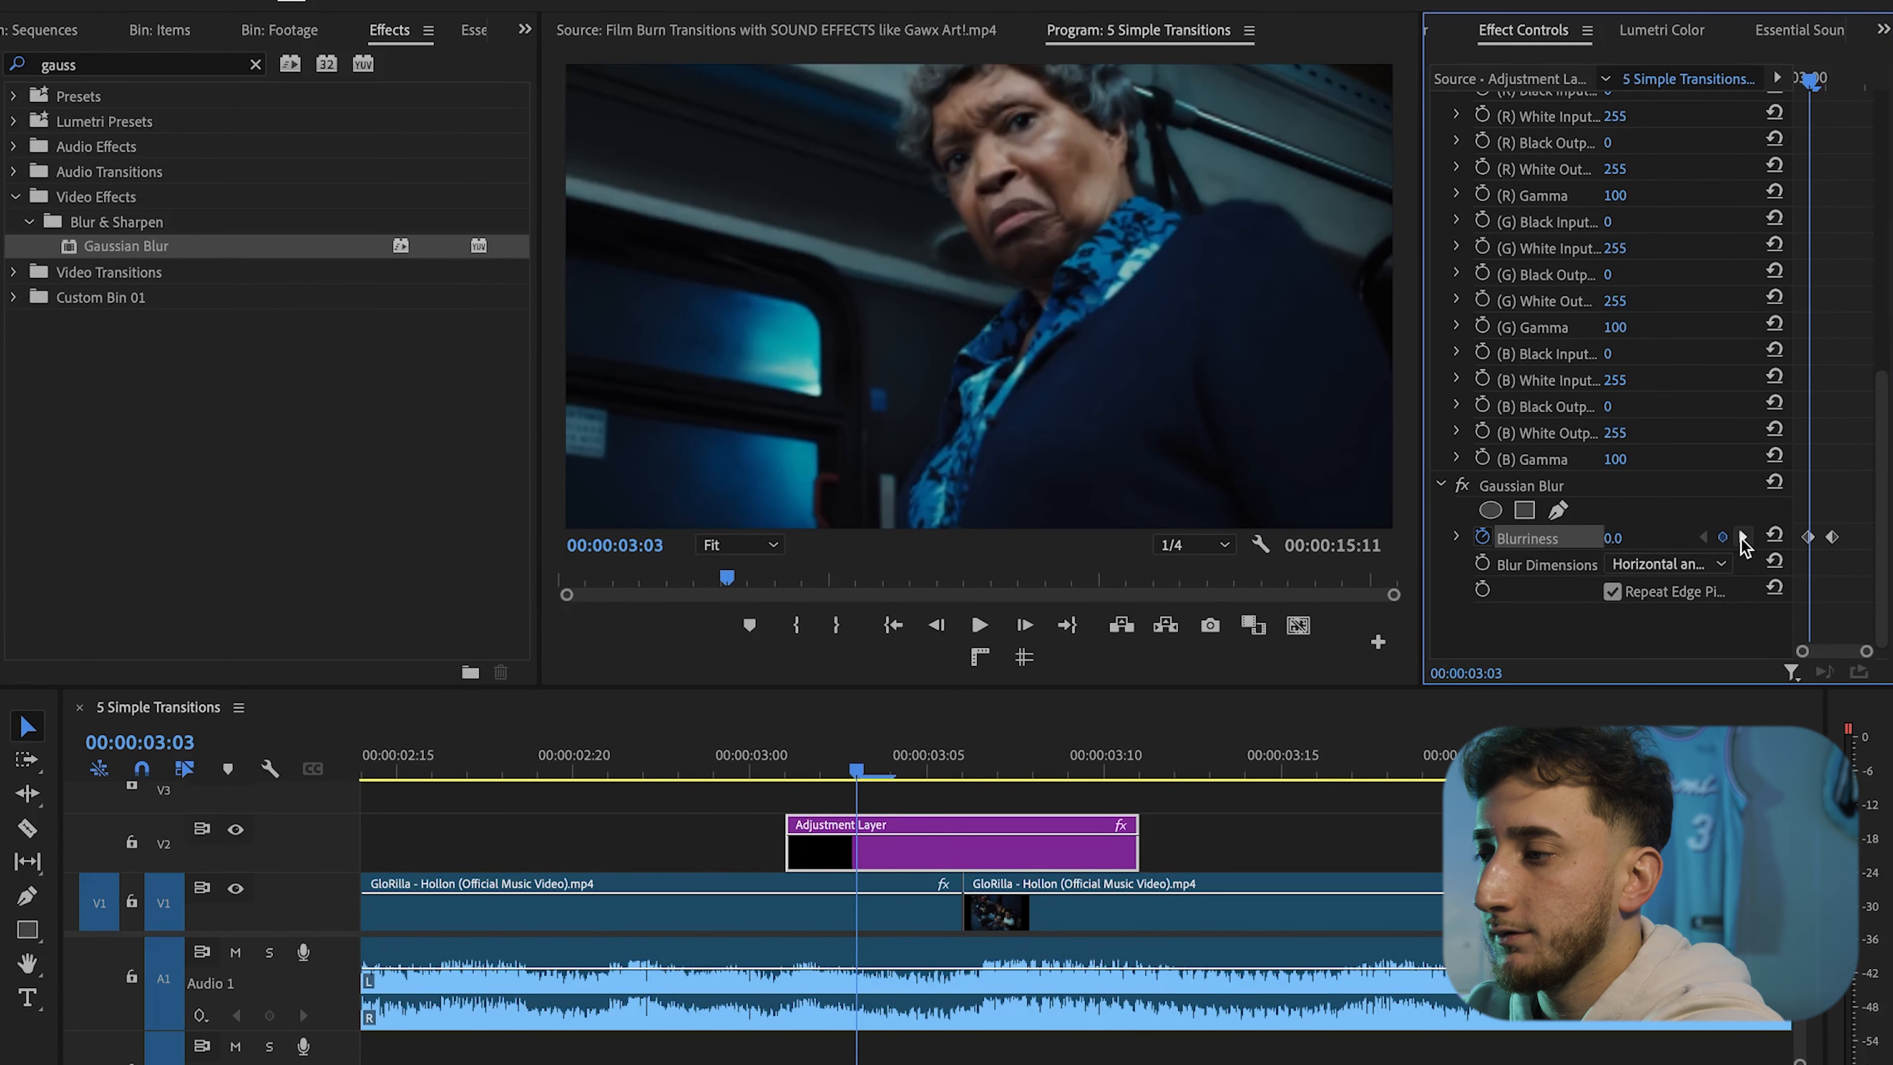
key("Right")
key("Right")
key("Right")
key("Right")
key("Right")
key("Right")
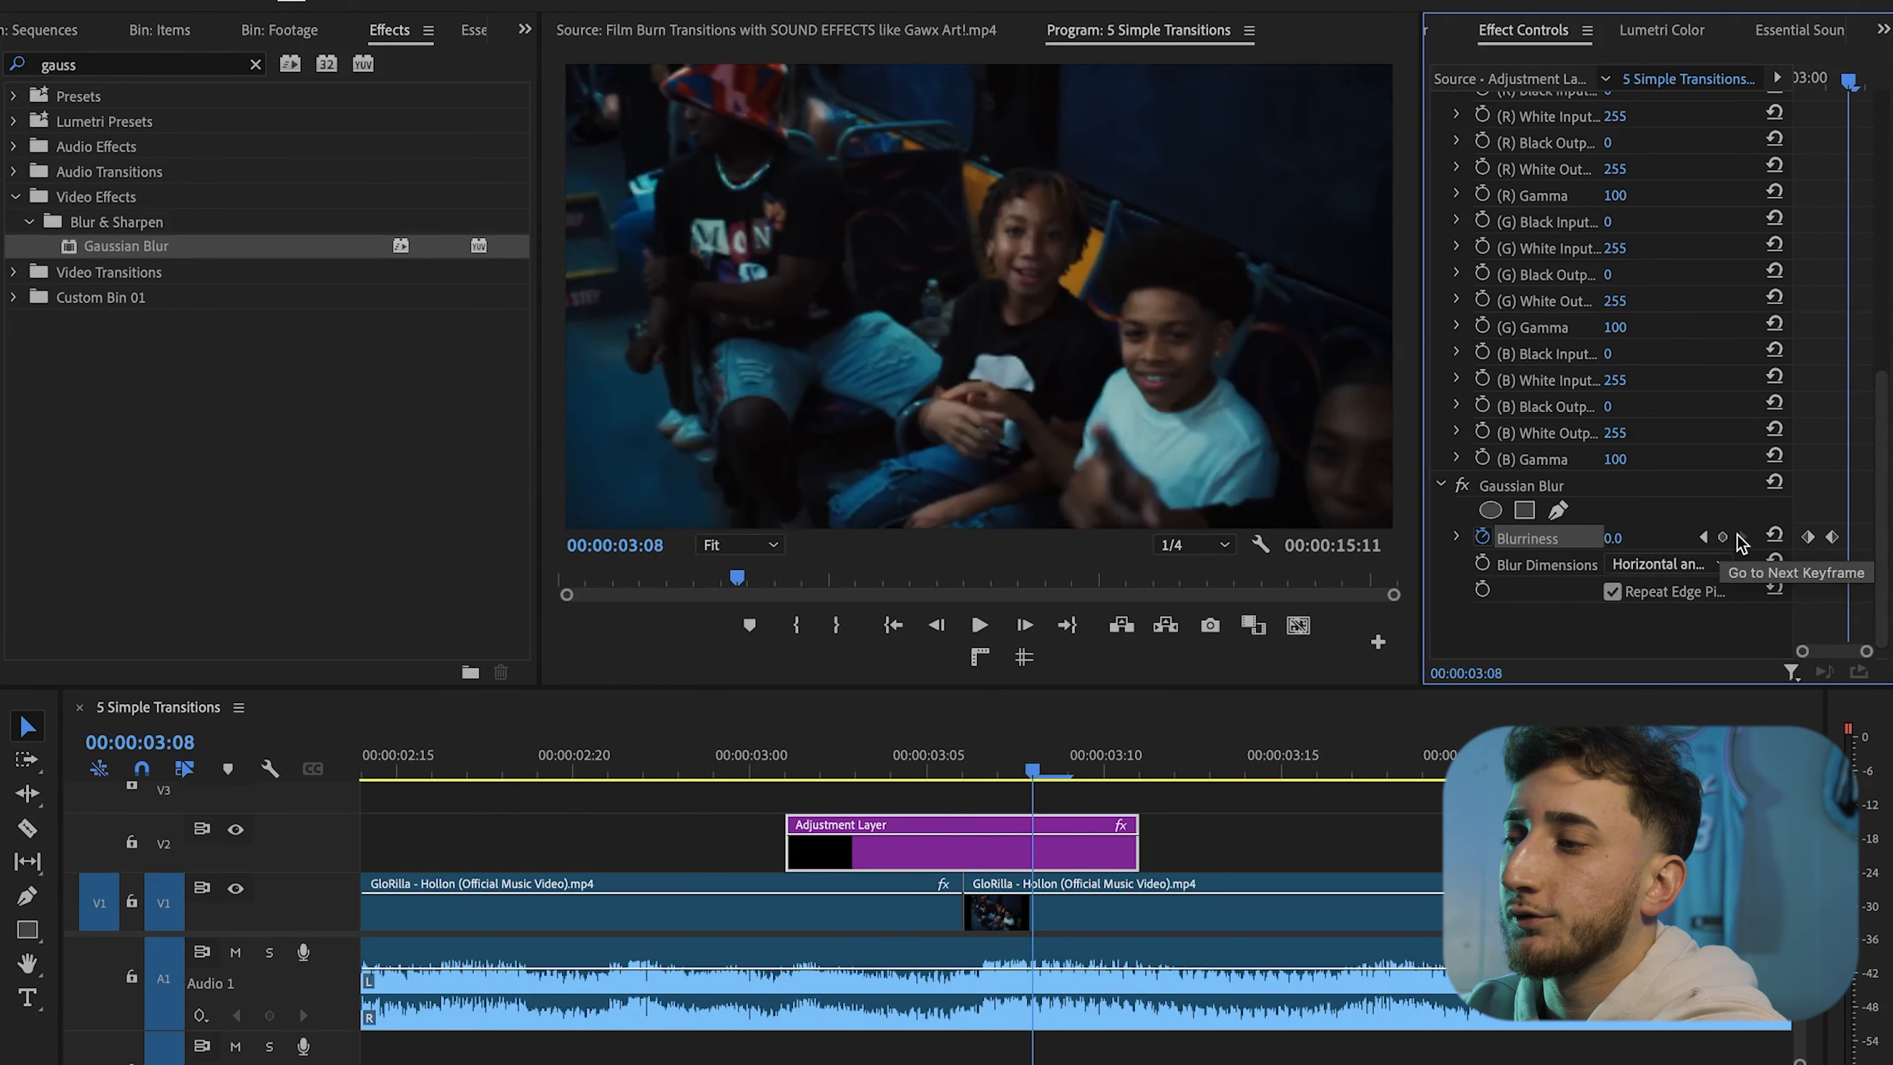
left_click(1722, 537)
Set Blurriness at the middle keyframe to 75
key("Left")
key("Left")
key("Left")
left_click(1632, 537)
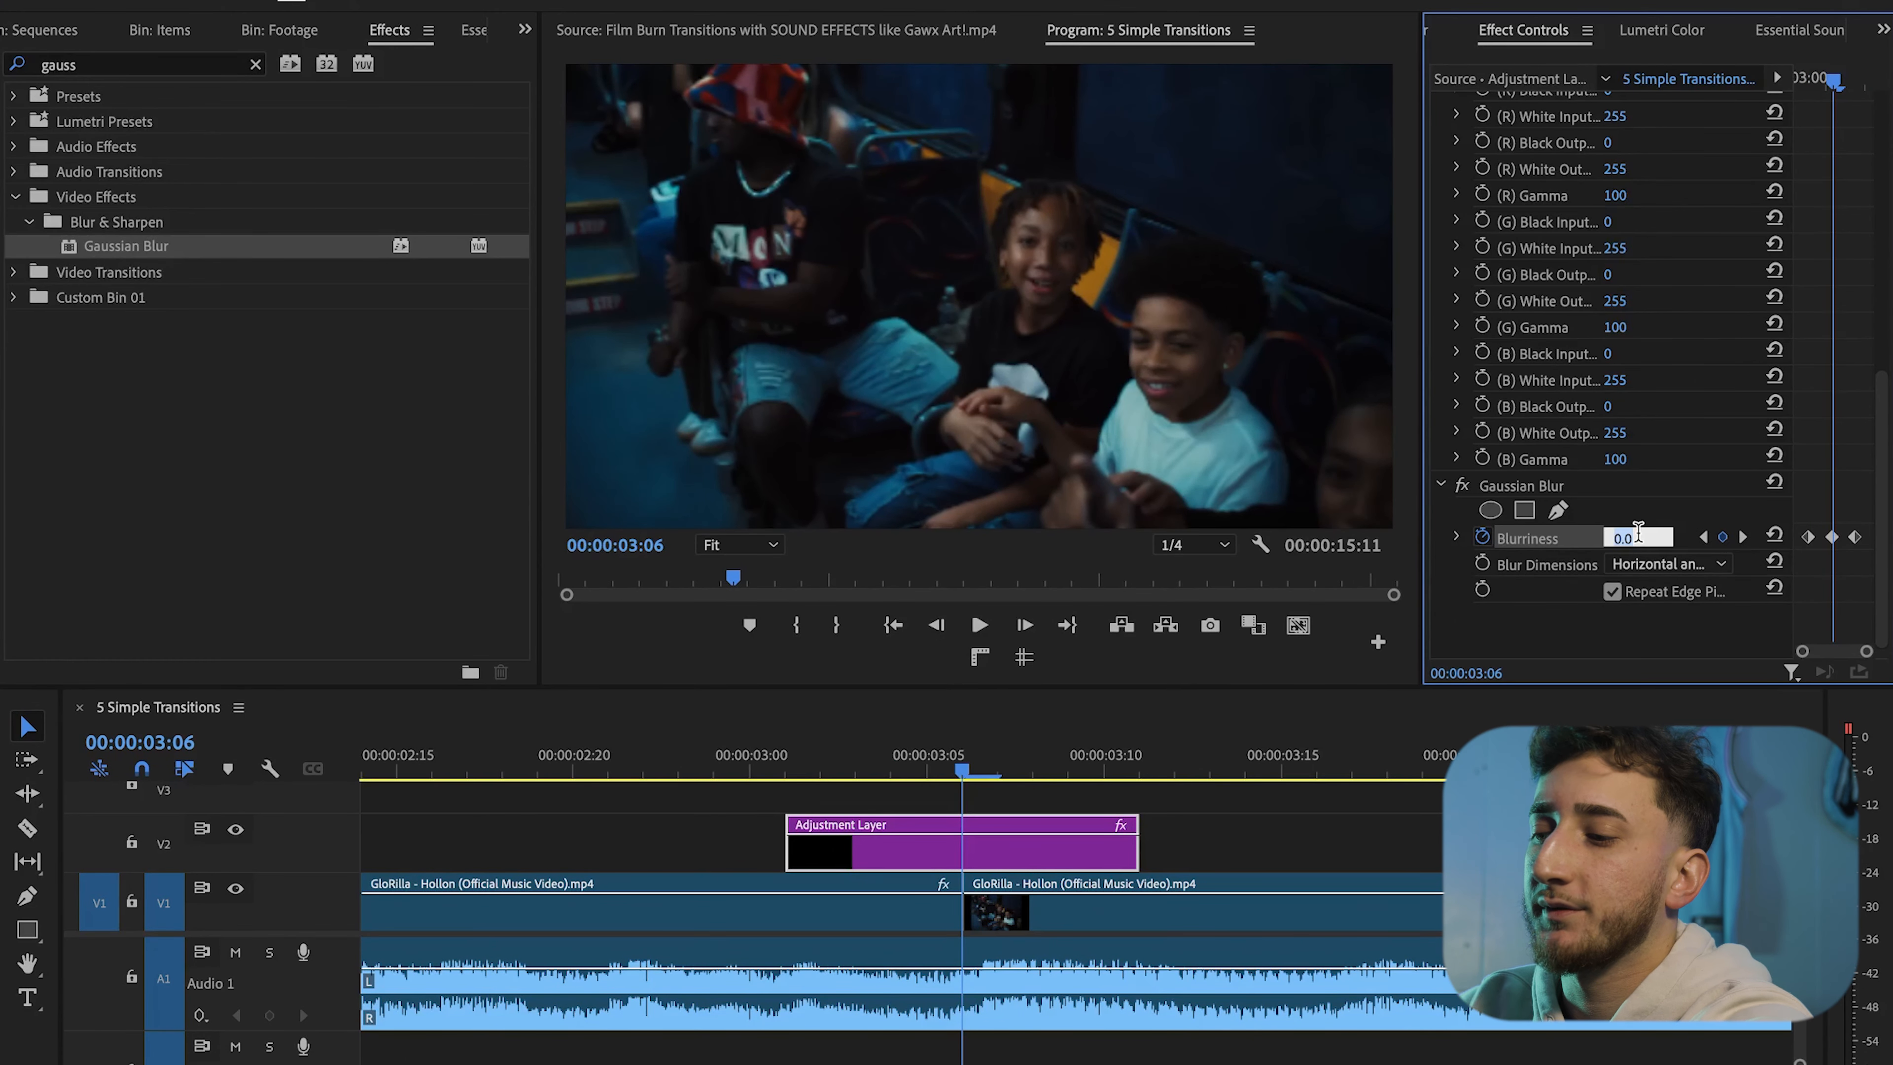
type("75")
key("Return")
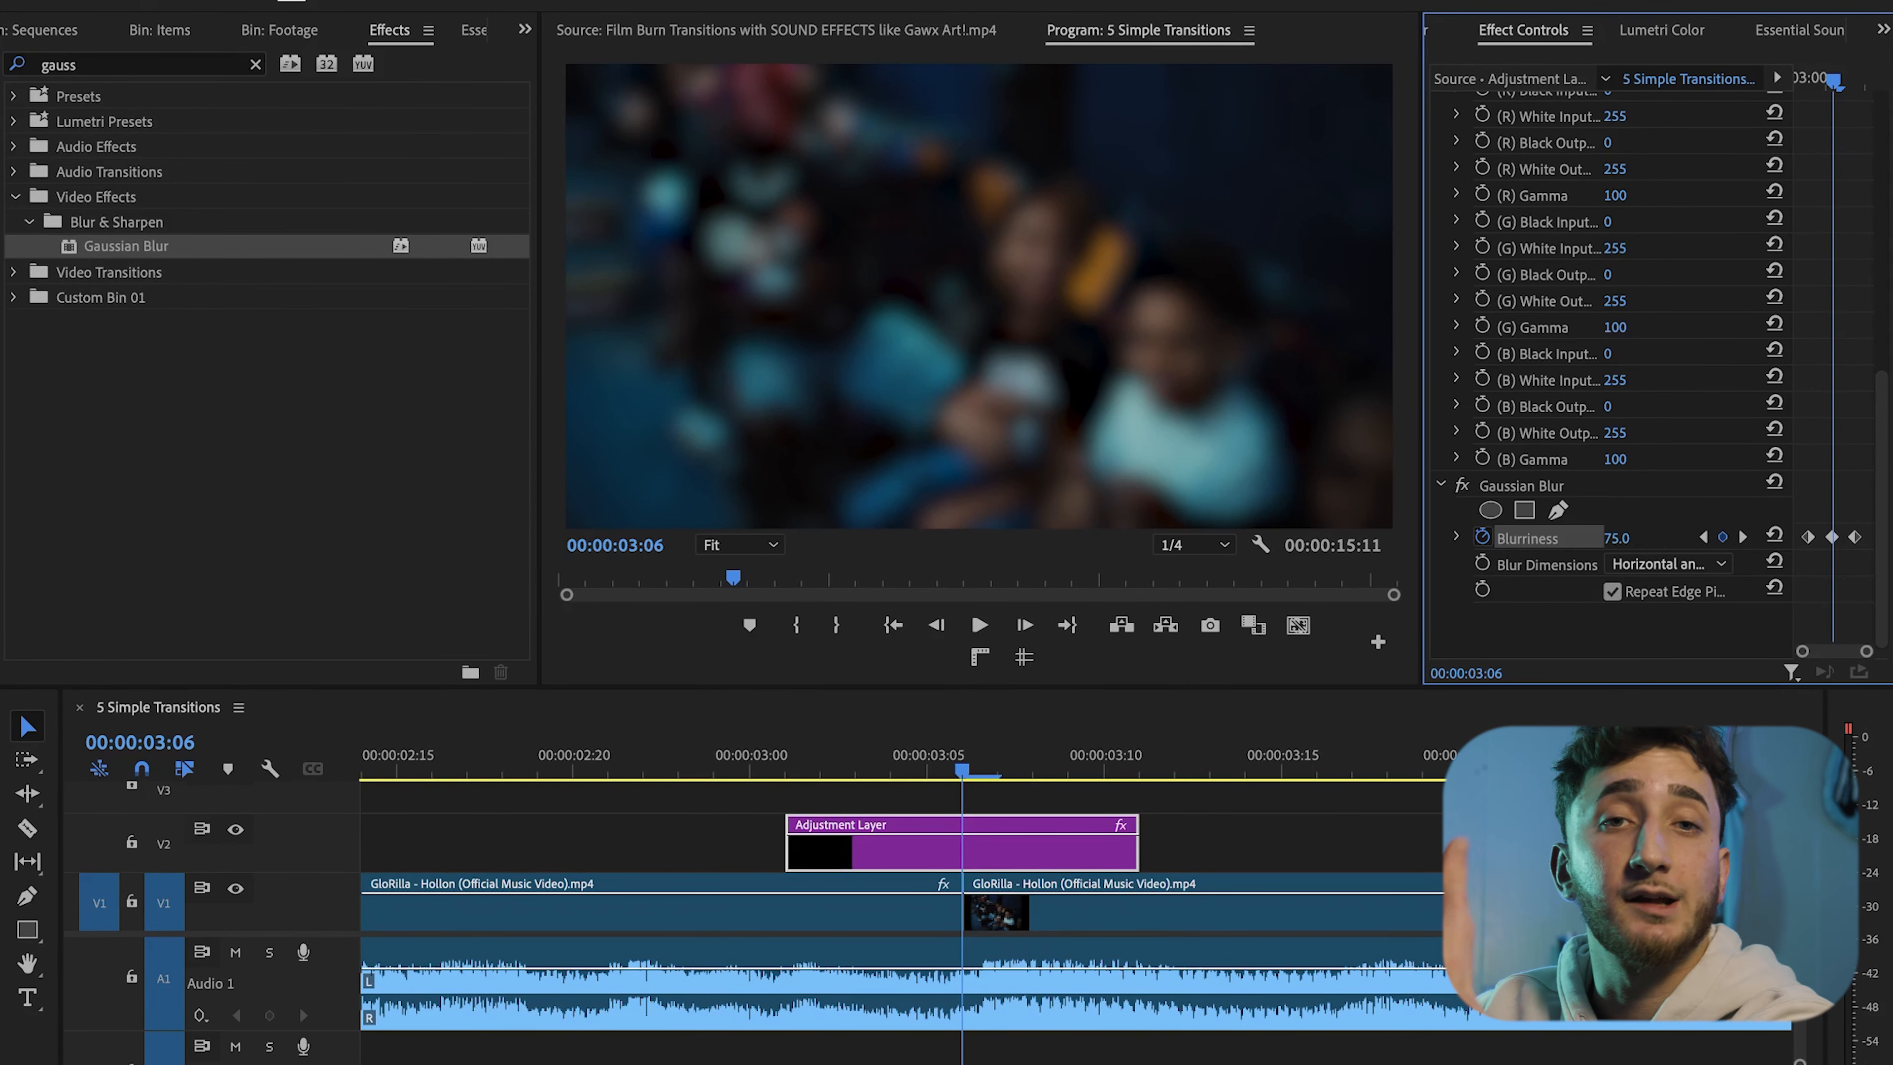
Add RGB White Input keyframes a few frames before and after the middle keyframe
scroll(1602, 522, "up", 5)
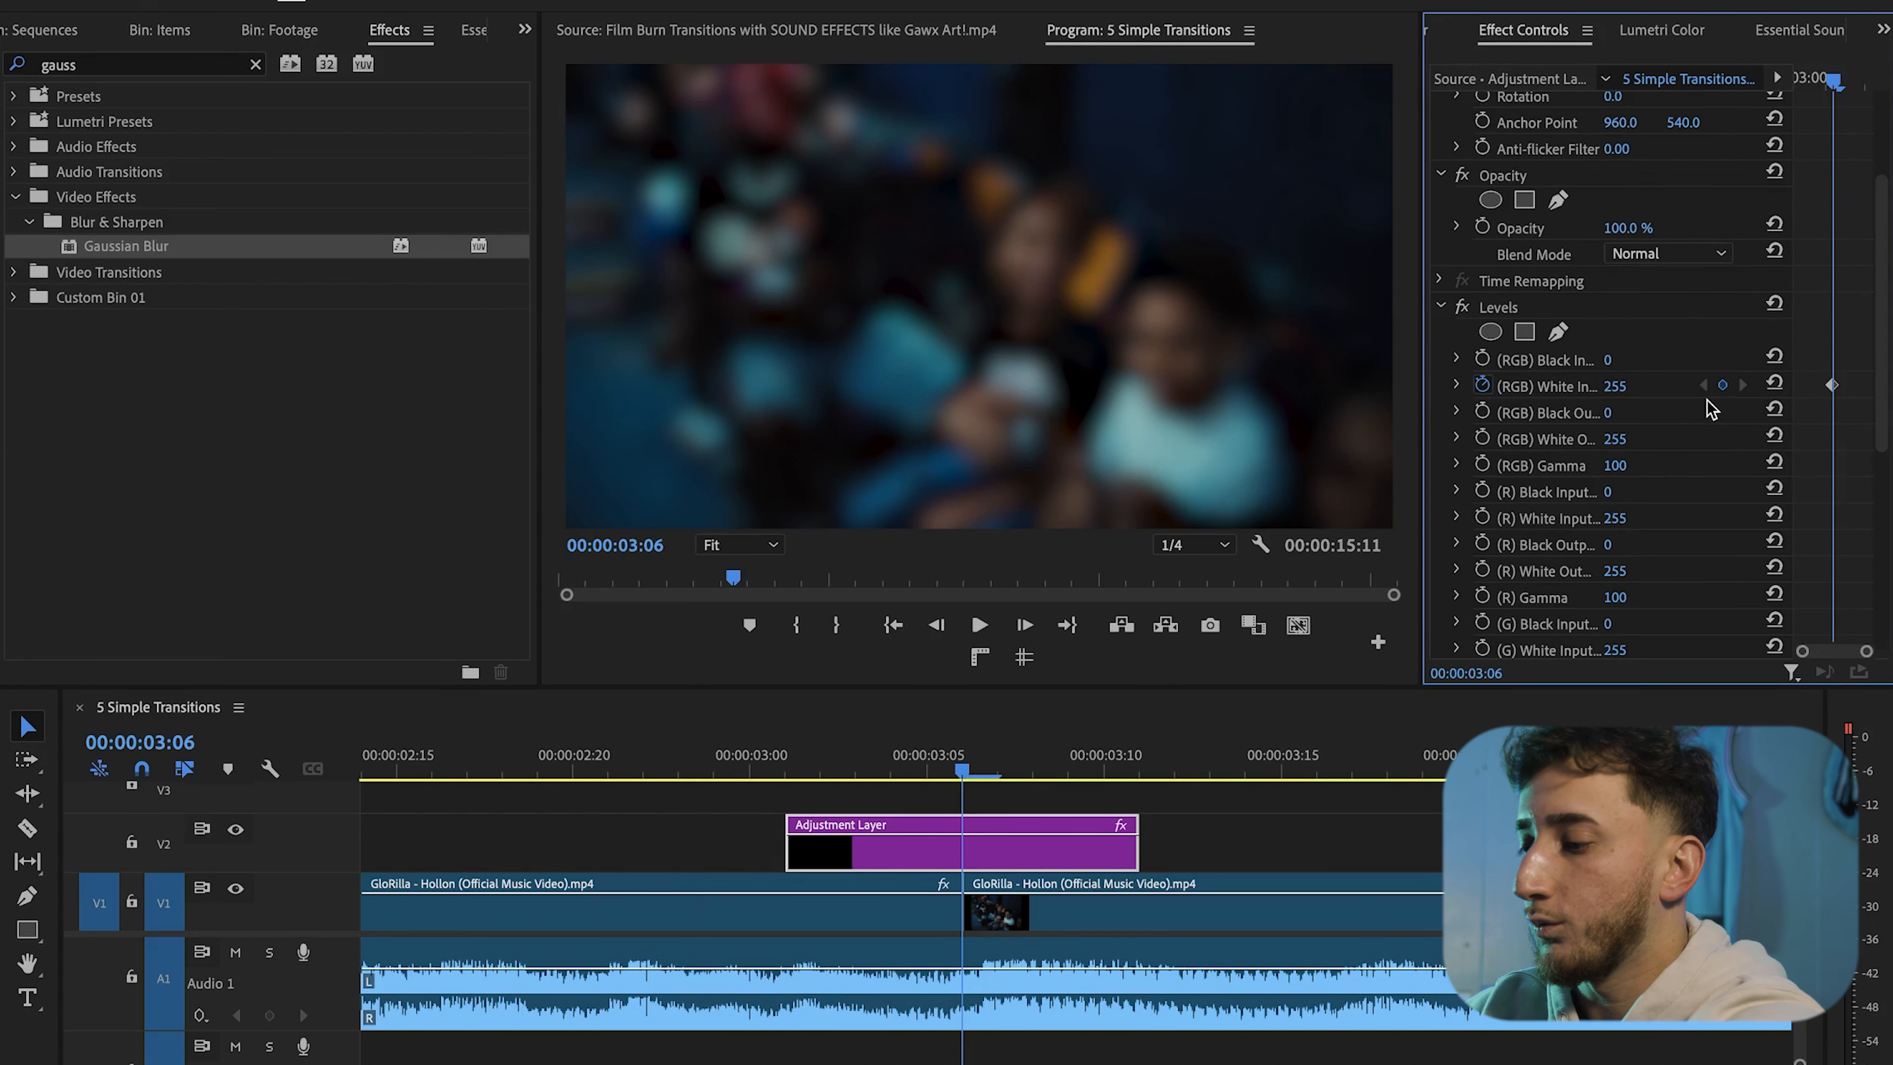
left_click(1705, 385)
key("Left")
key("Left")
left_click(1722, 386)
key("Right")
key("Right")
key("Right")
key("Right")
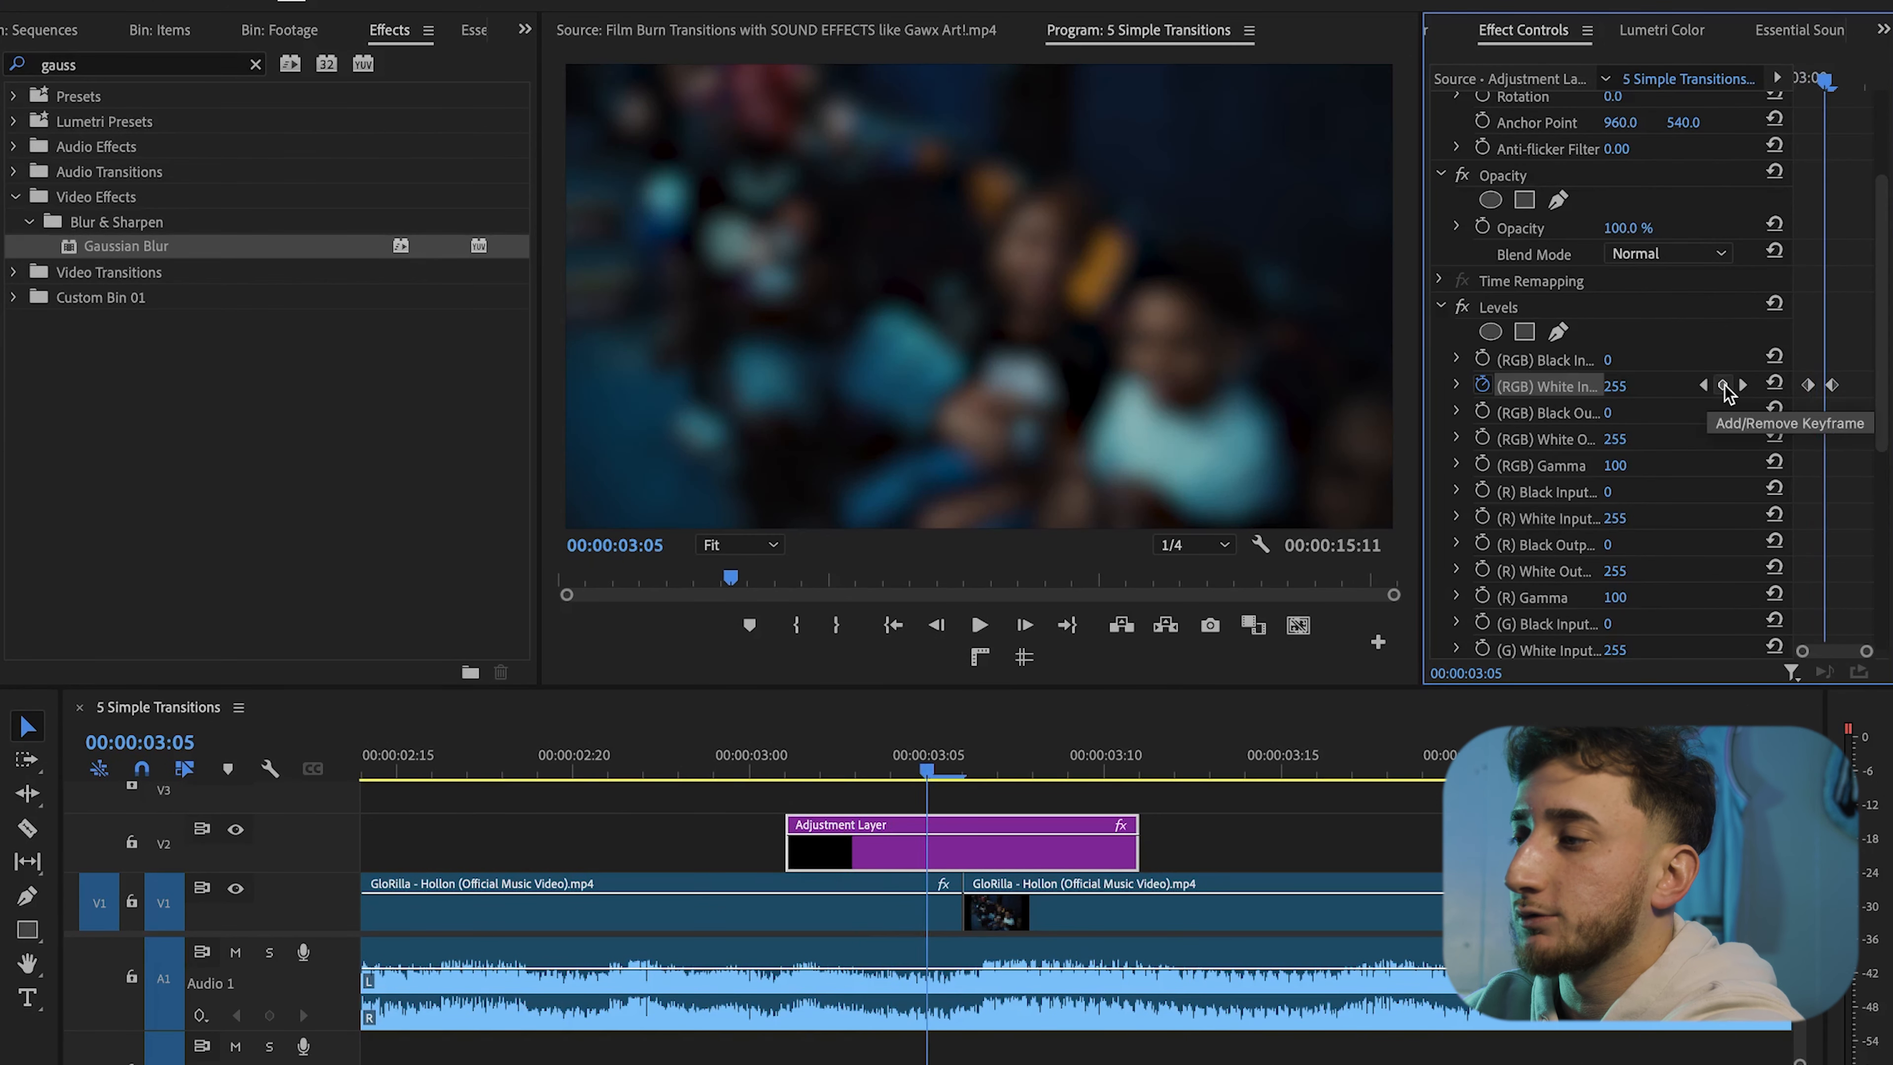
left_click(1722, 385)
left_click(1704, 385)
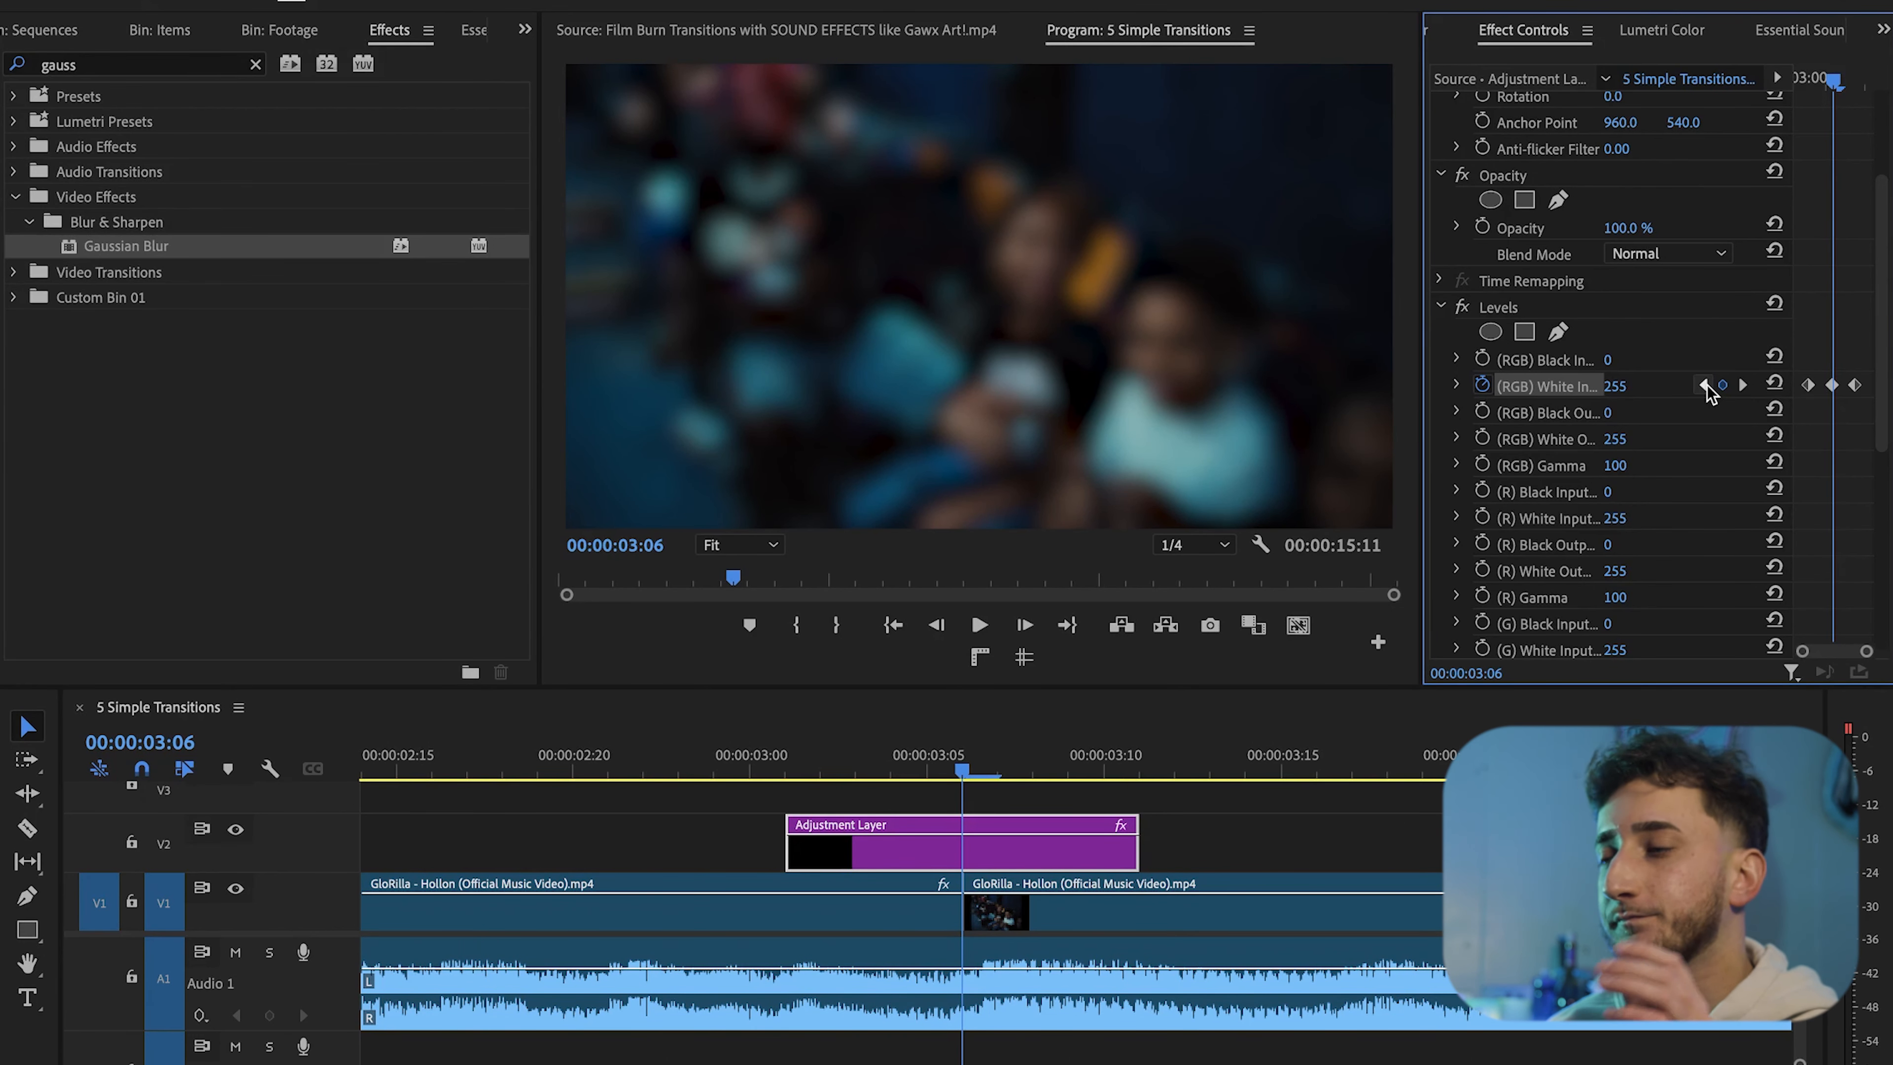
Set the middle RGB White Input keyframe to 165
left_click(1624, 384)
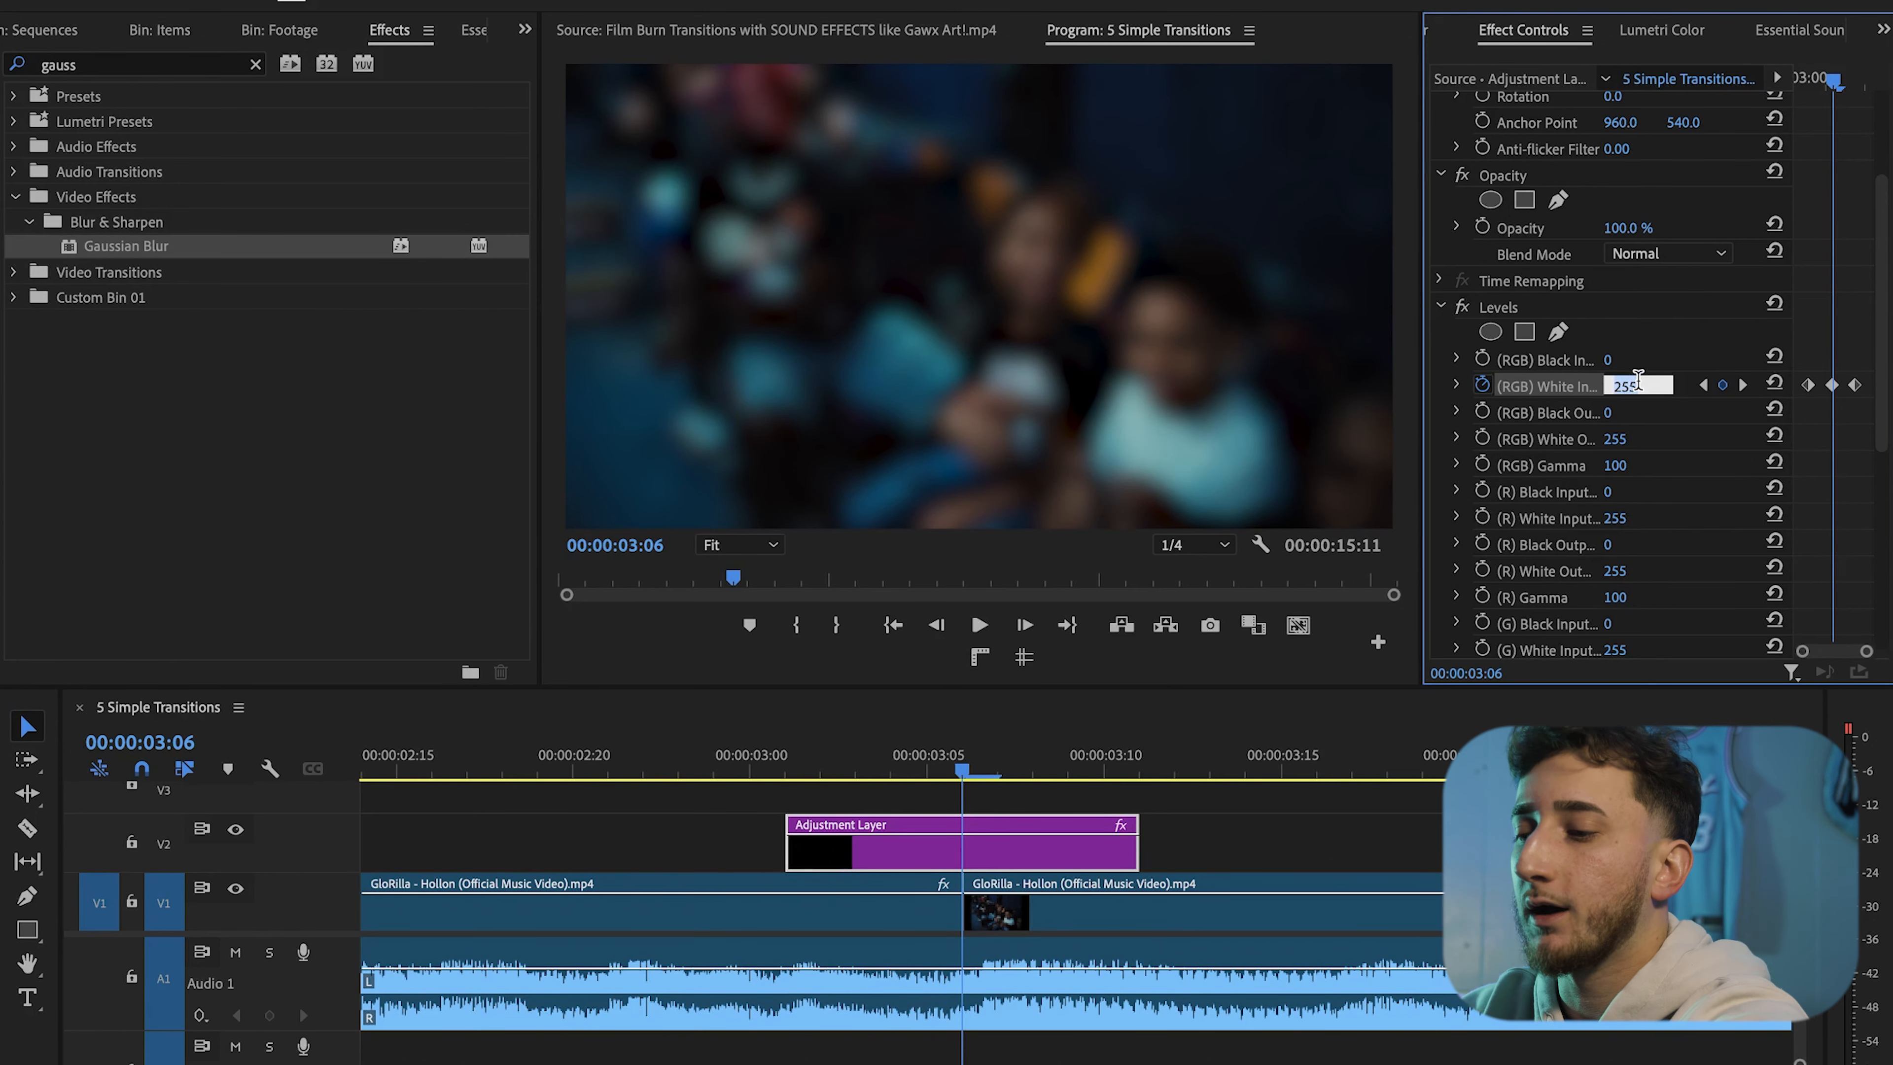
type("1")
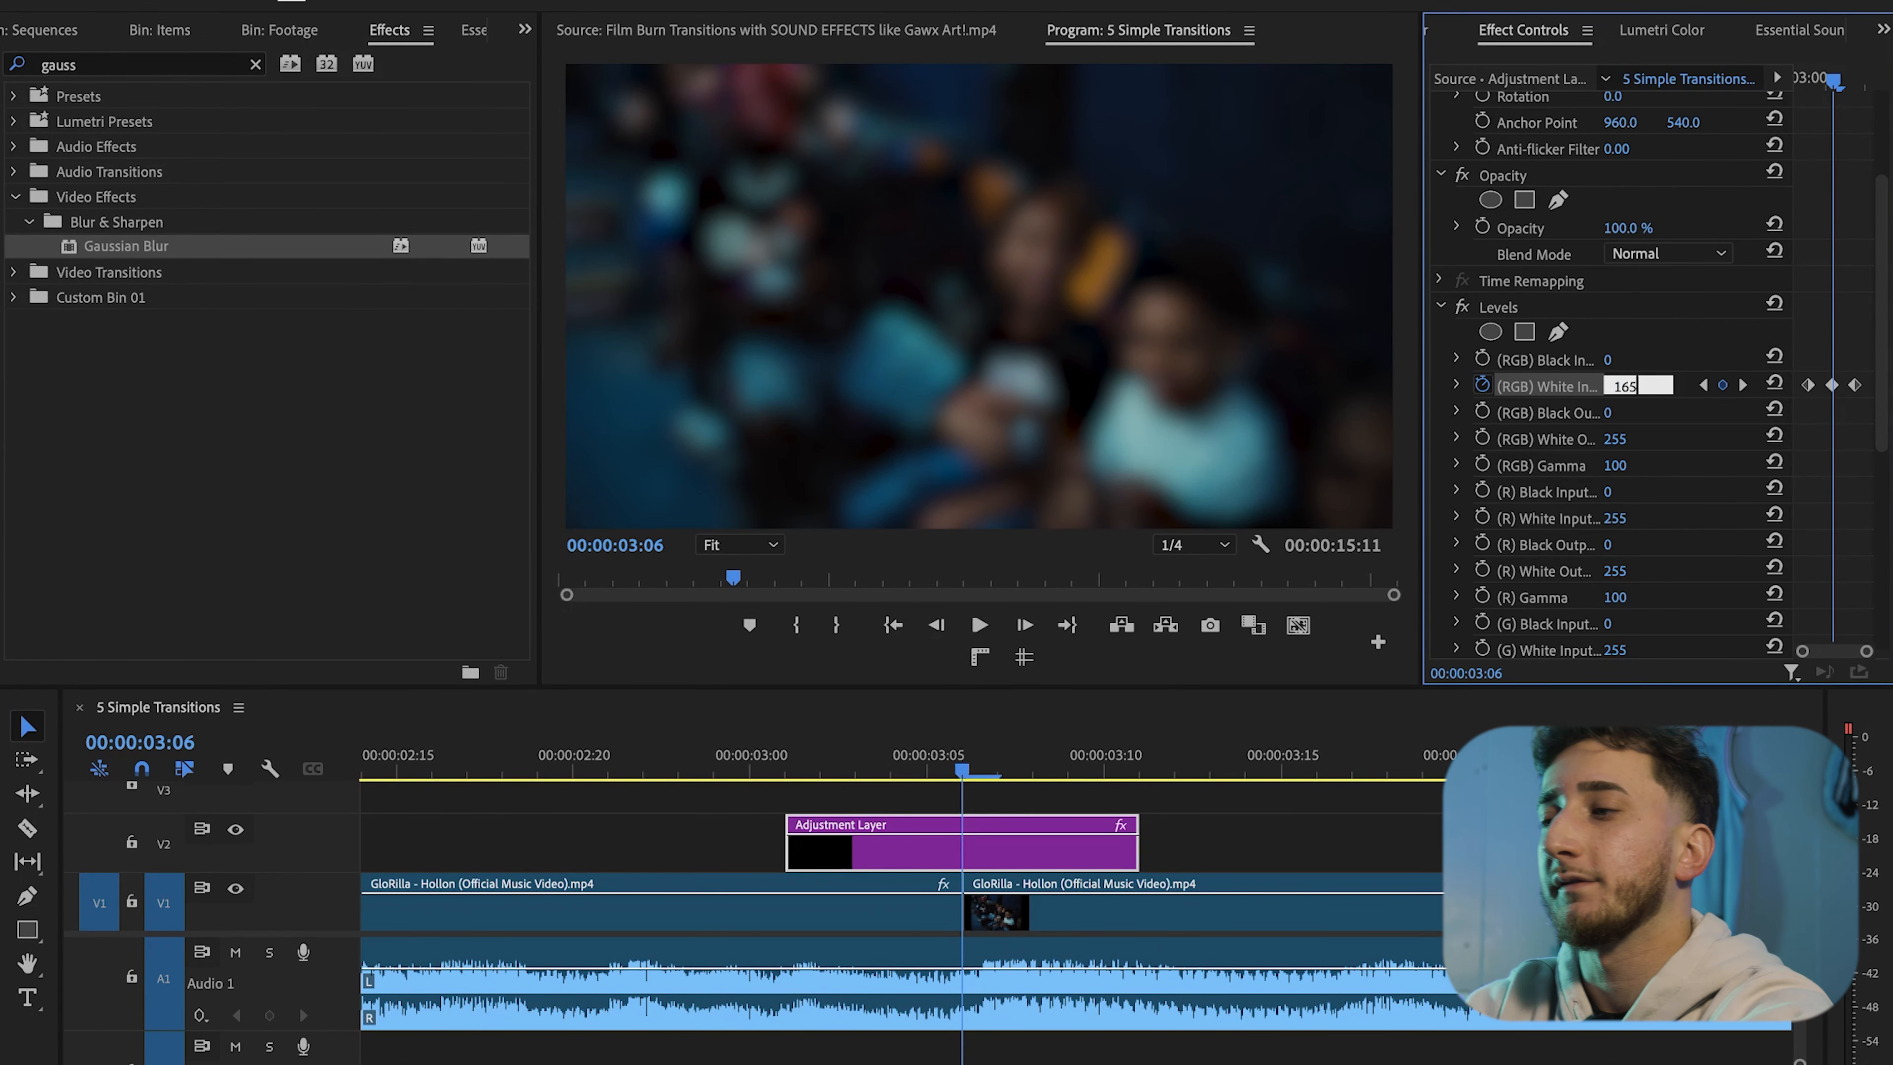
type("65")
key("Return")
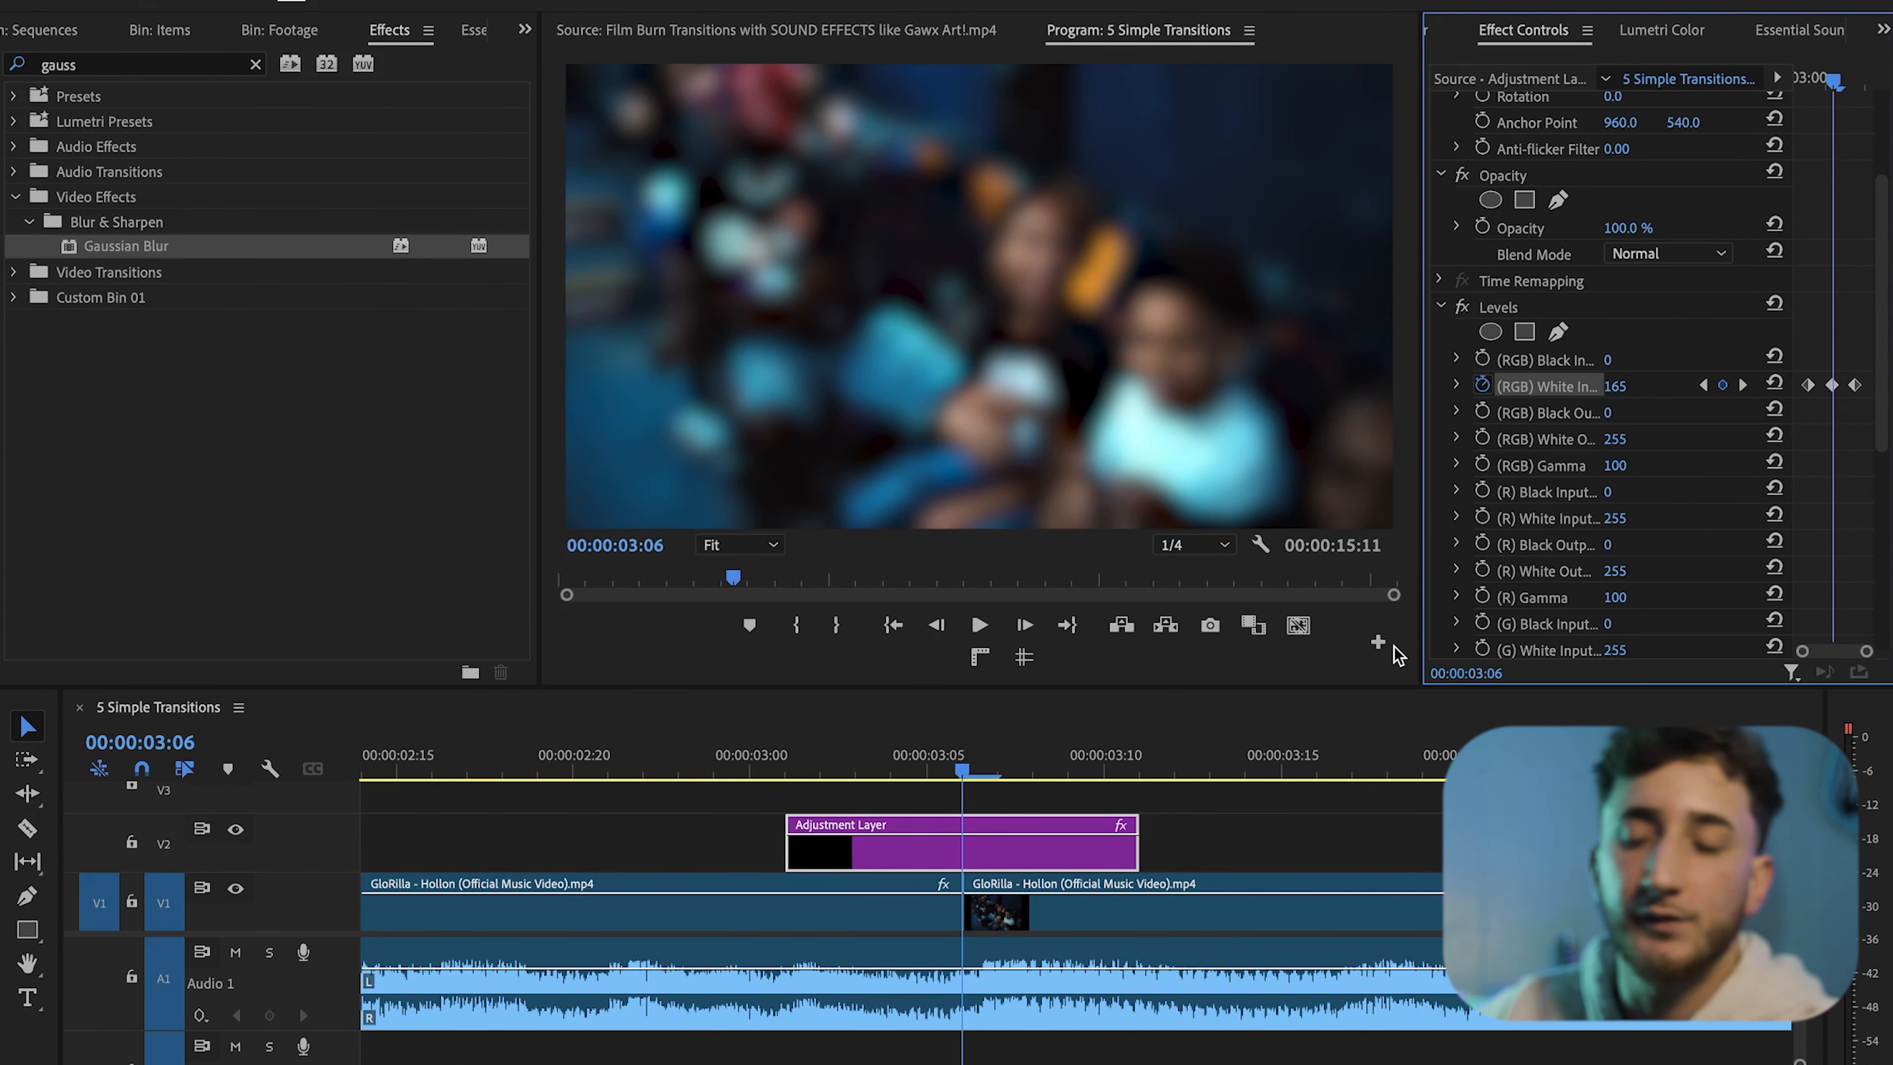
Play back and scrub the sequence to preview the transitions
left_click(1272, 859)
key("minus")
key("minus")
key("minus")
left_click(662, 771)
key("space")
left_click(614, 767)
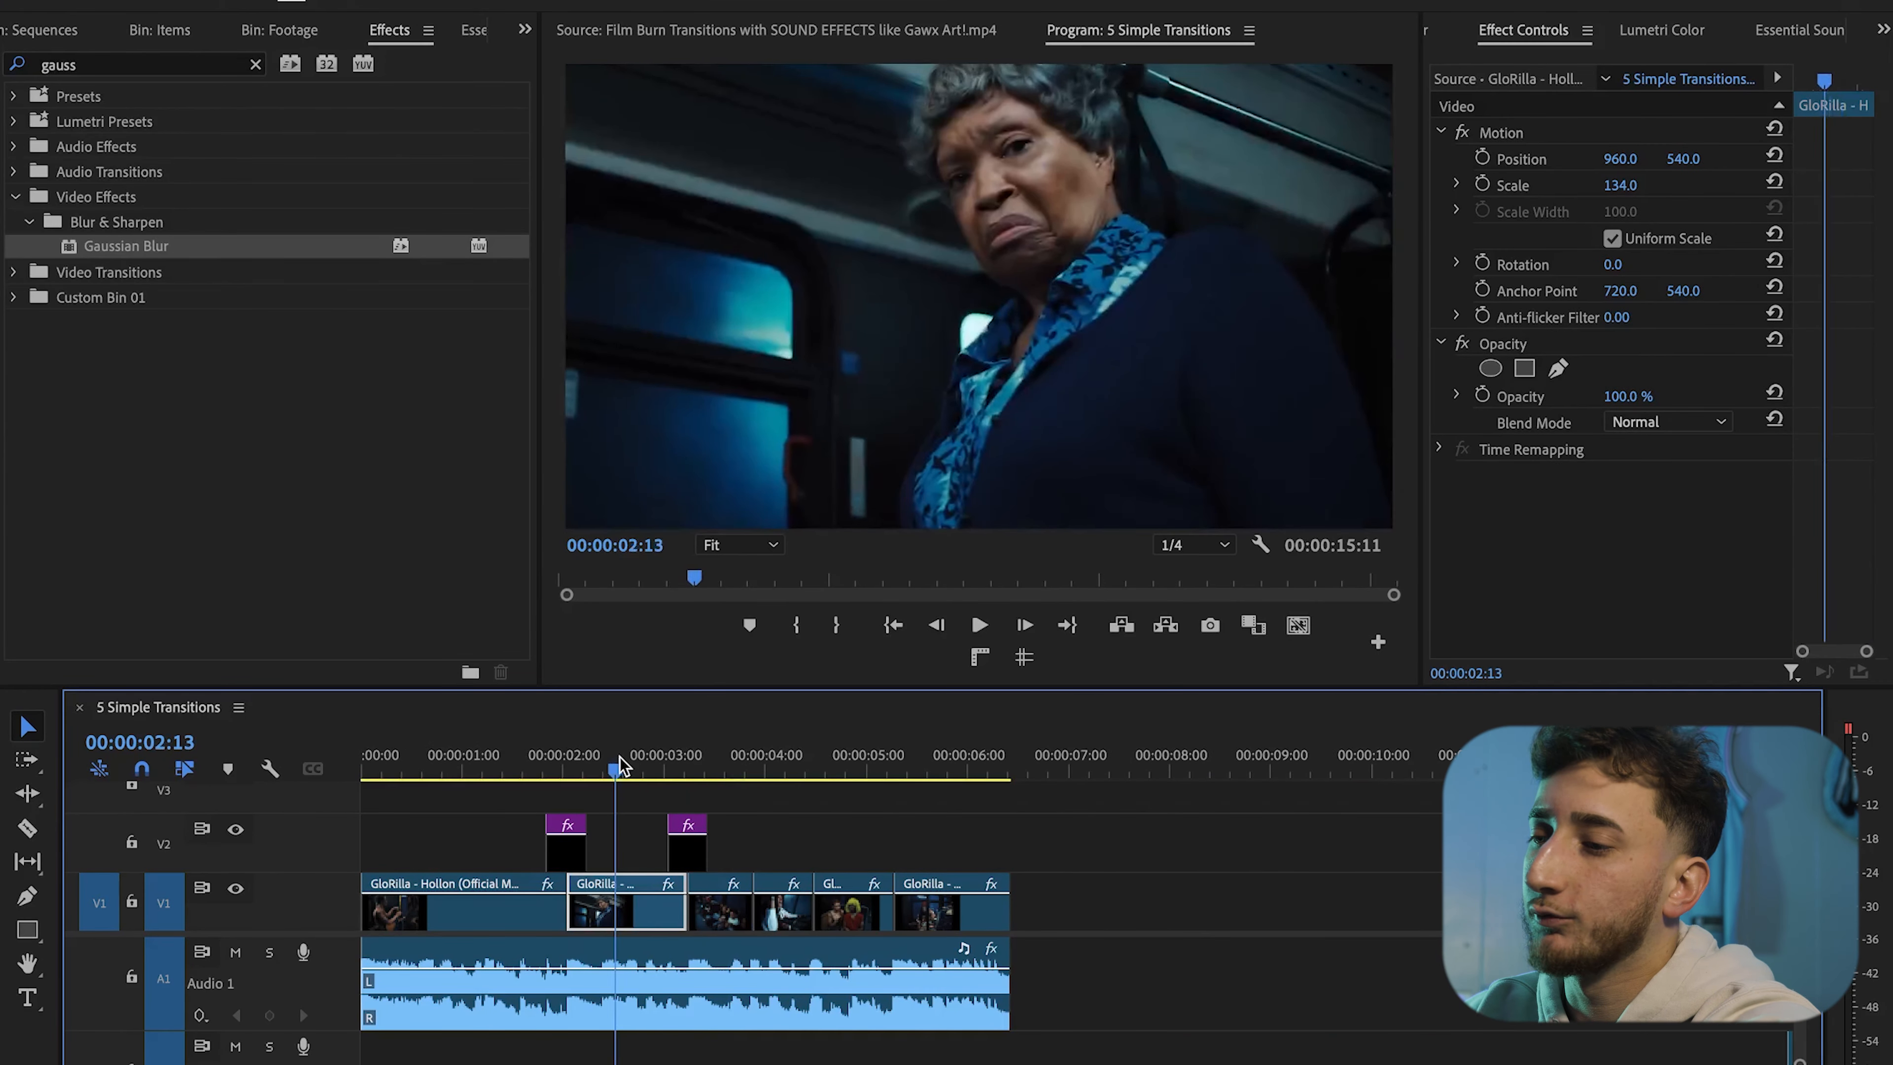
left_click(635, 762)
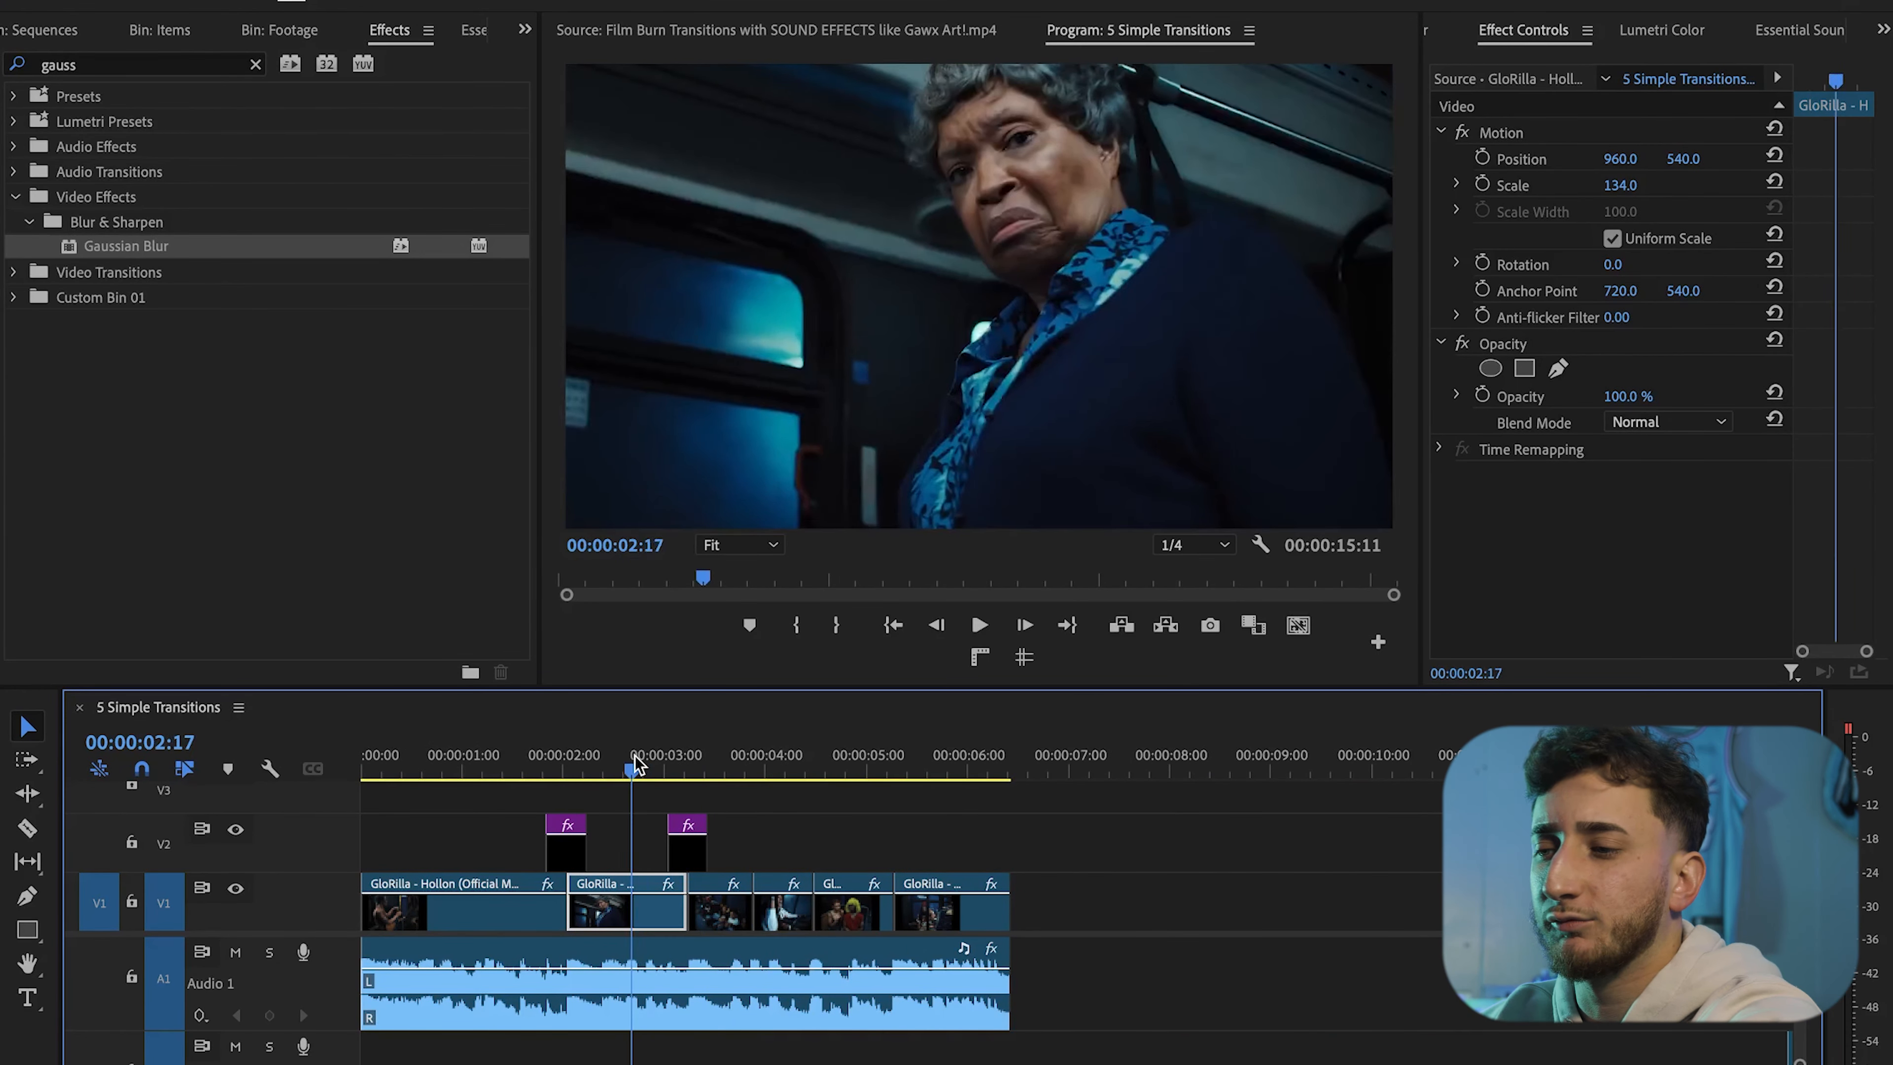
key("space")
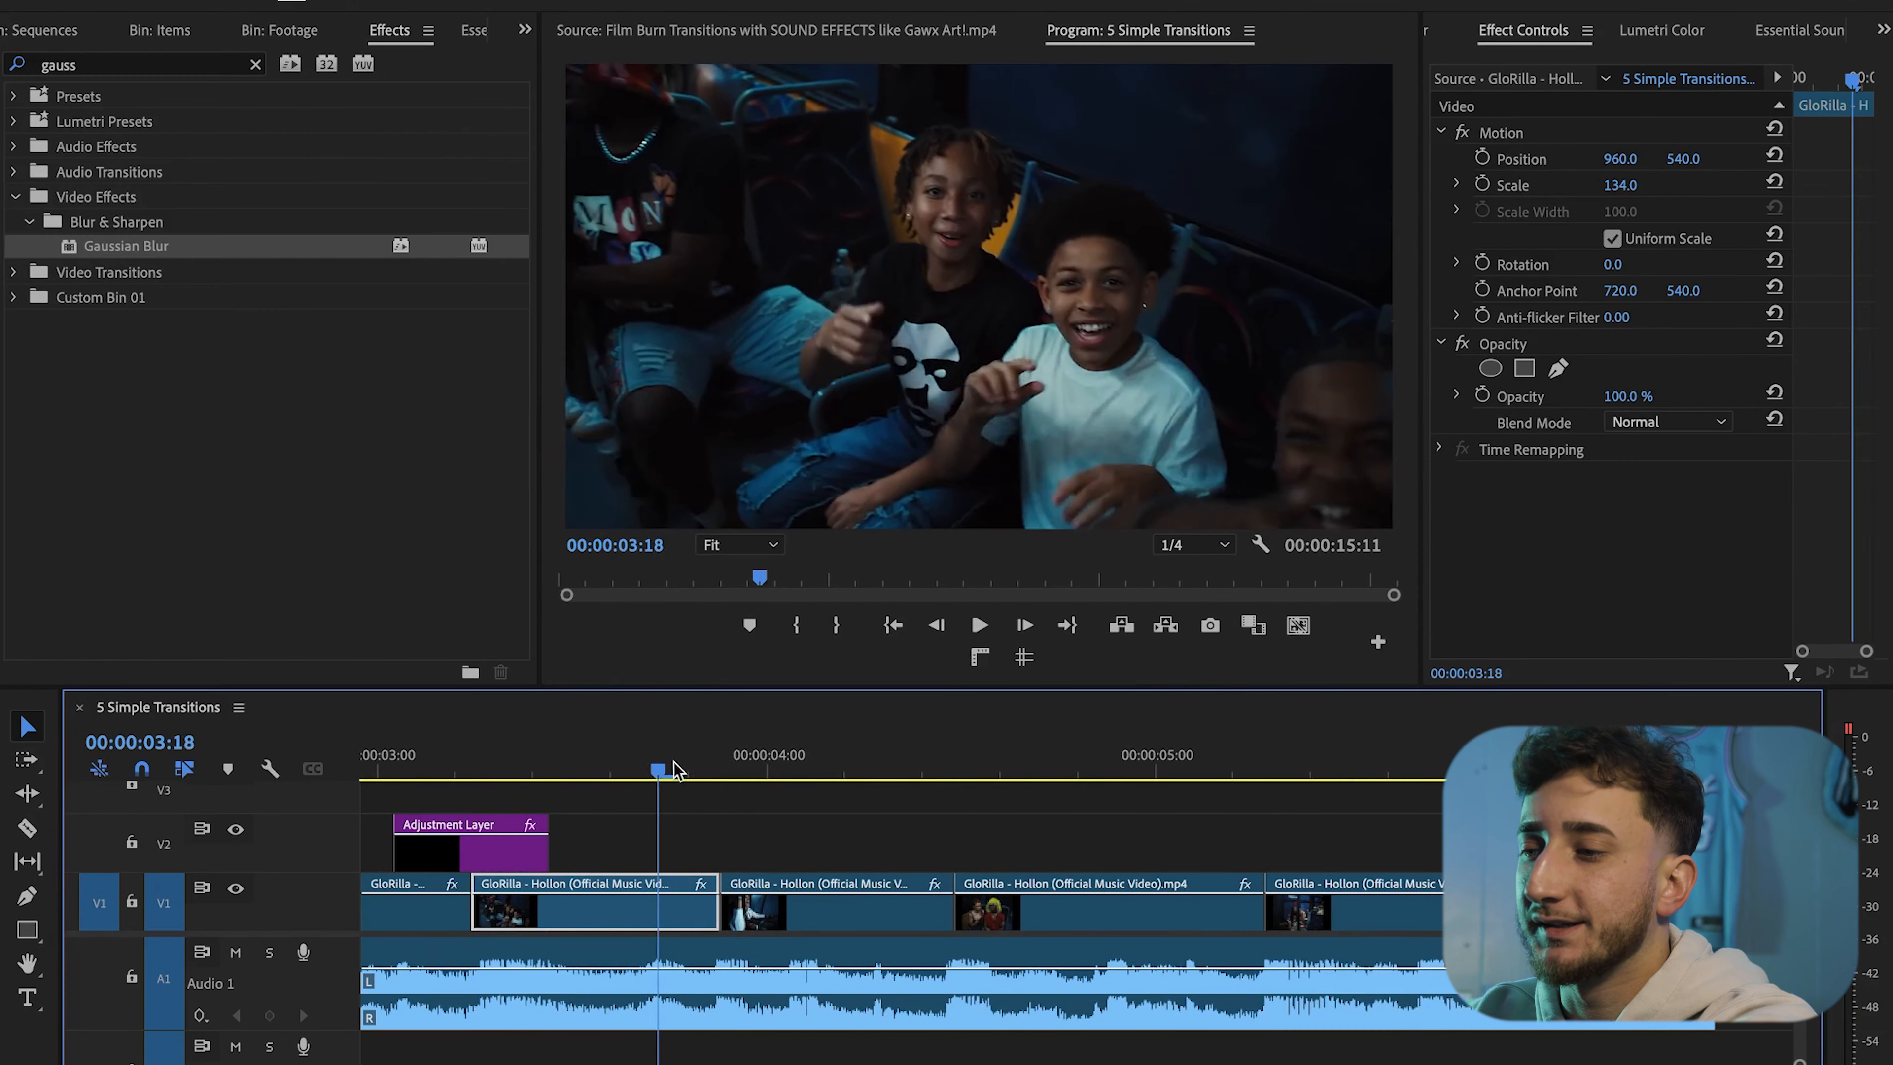
left_click_drag(663, 760, 719, 764)
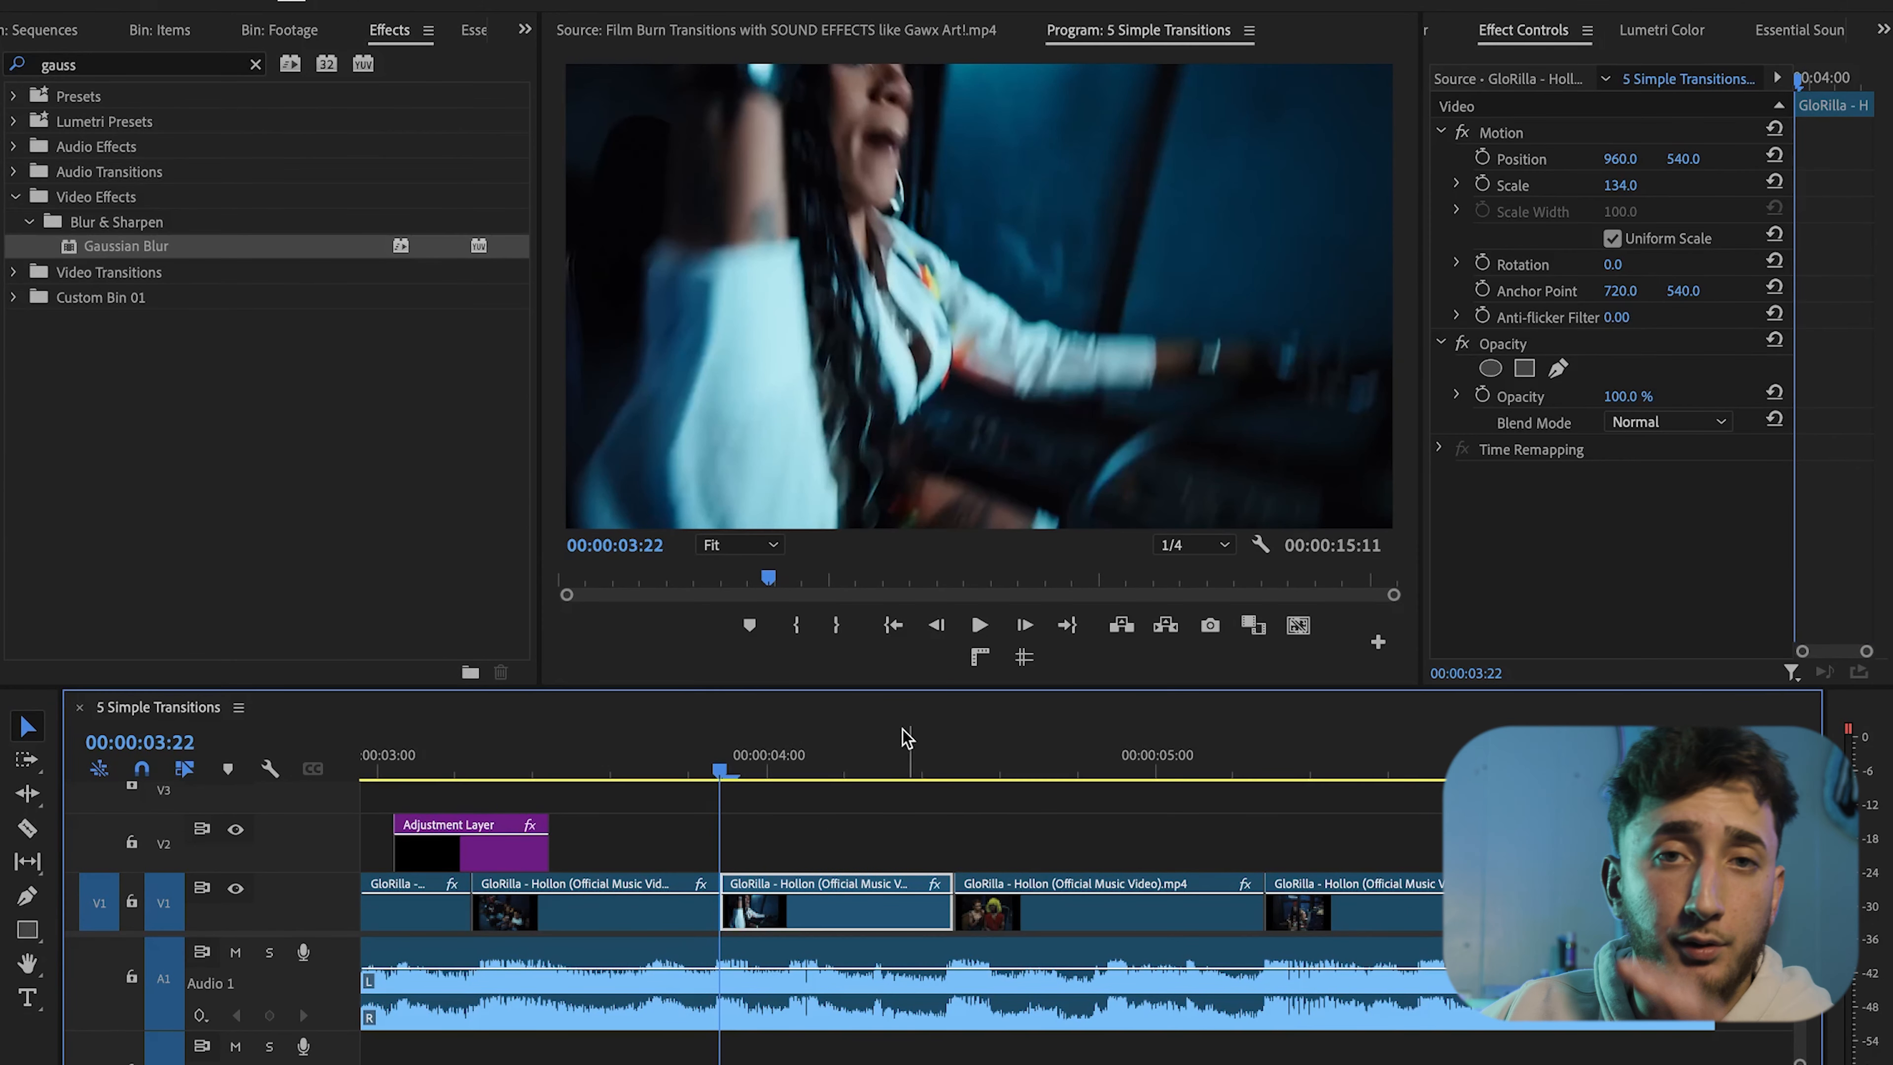
left_click(443, 857)
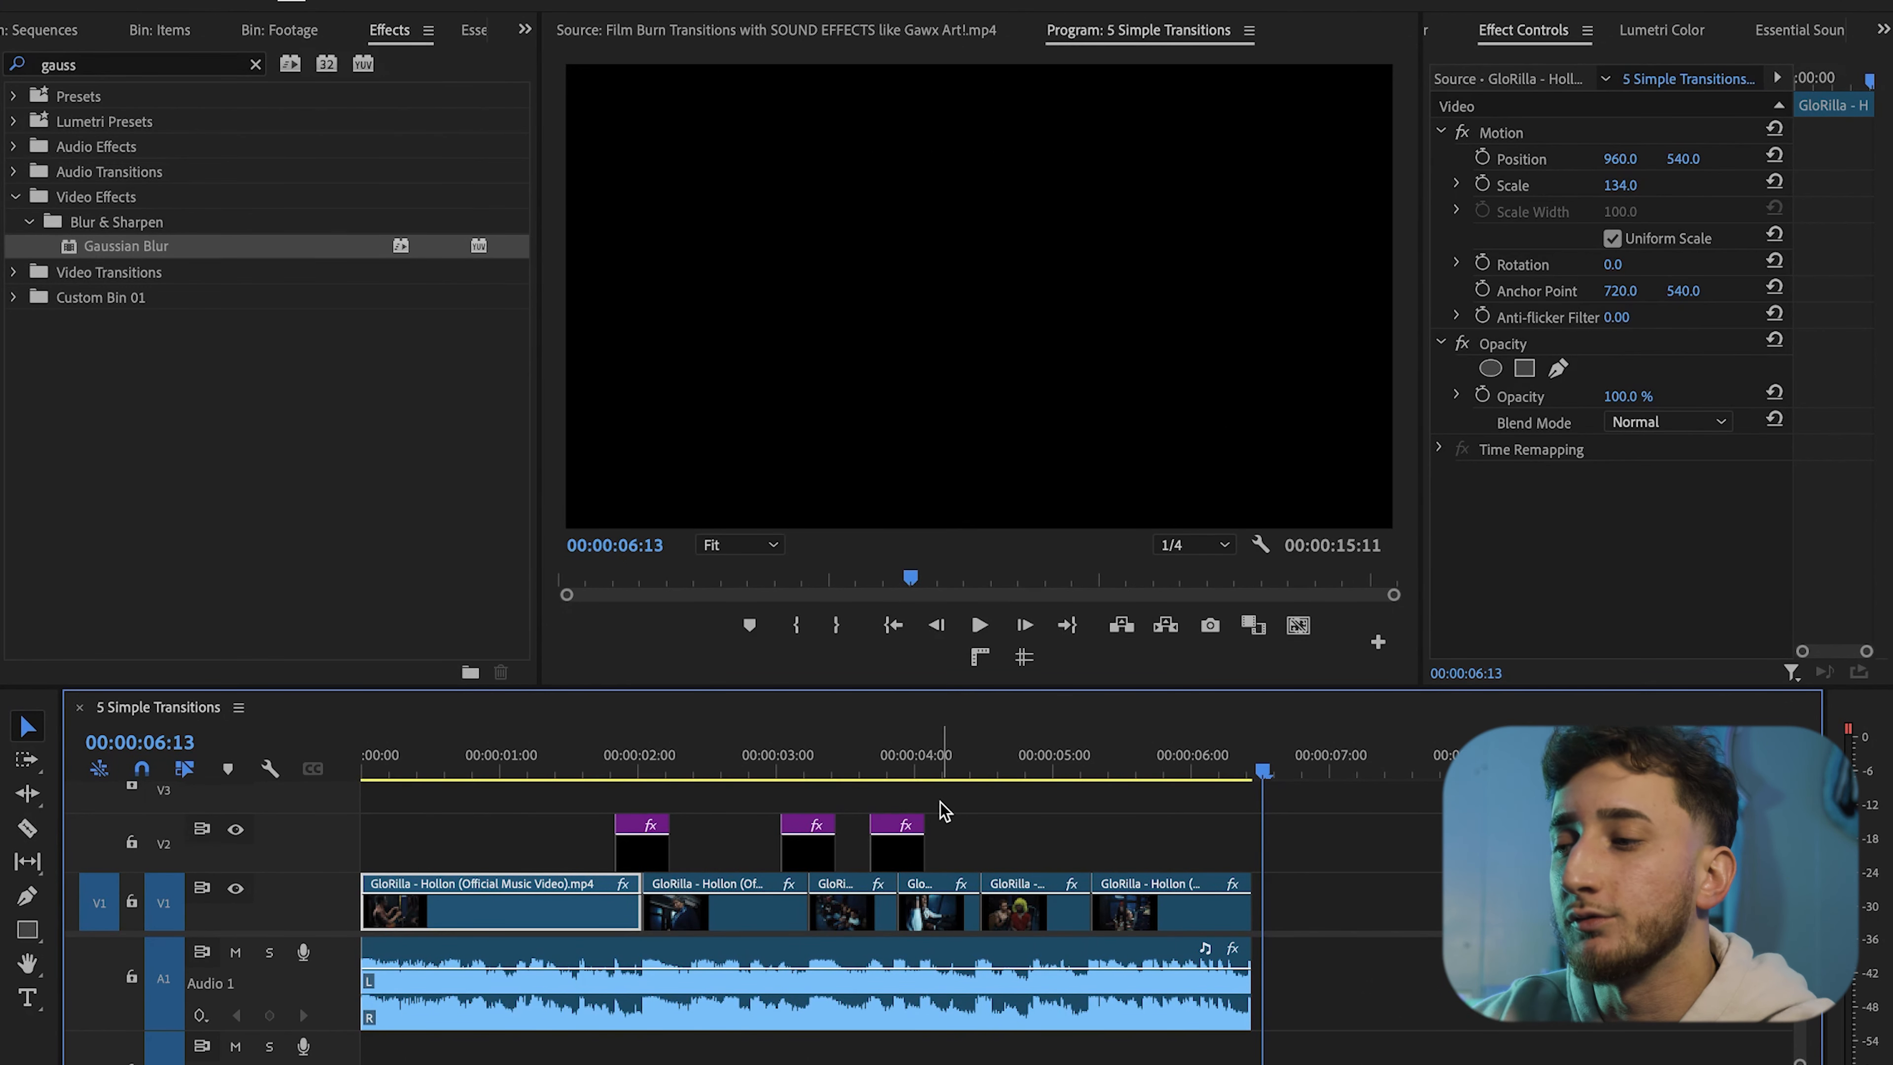
Delete the Levels and Gaussian Blur effects from the third adjustment layer
scroll(942, 805, "up", 5)
left_click(841, 769)
left_click(860, 848)
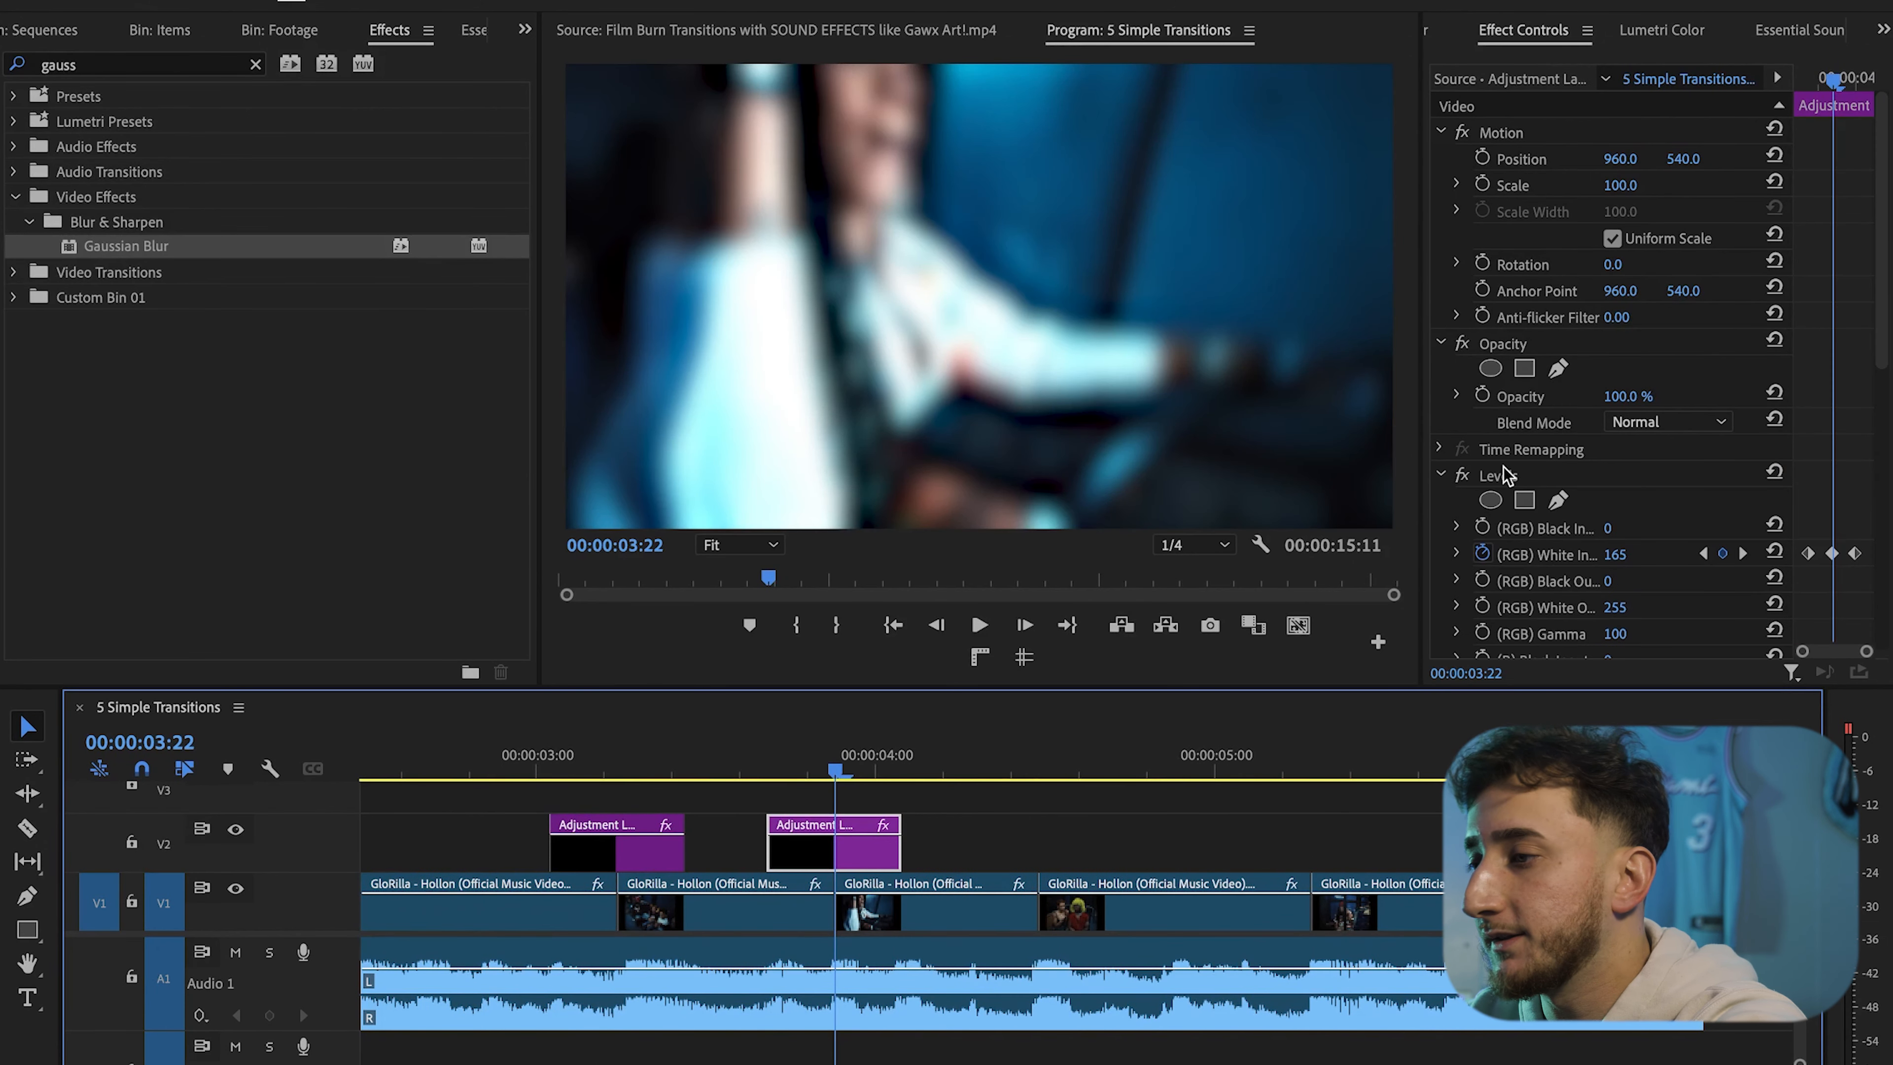
left_click(1505, 476)
key("Delete")
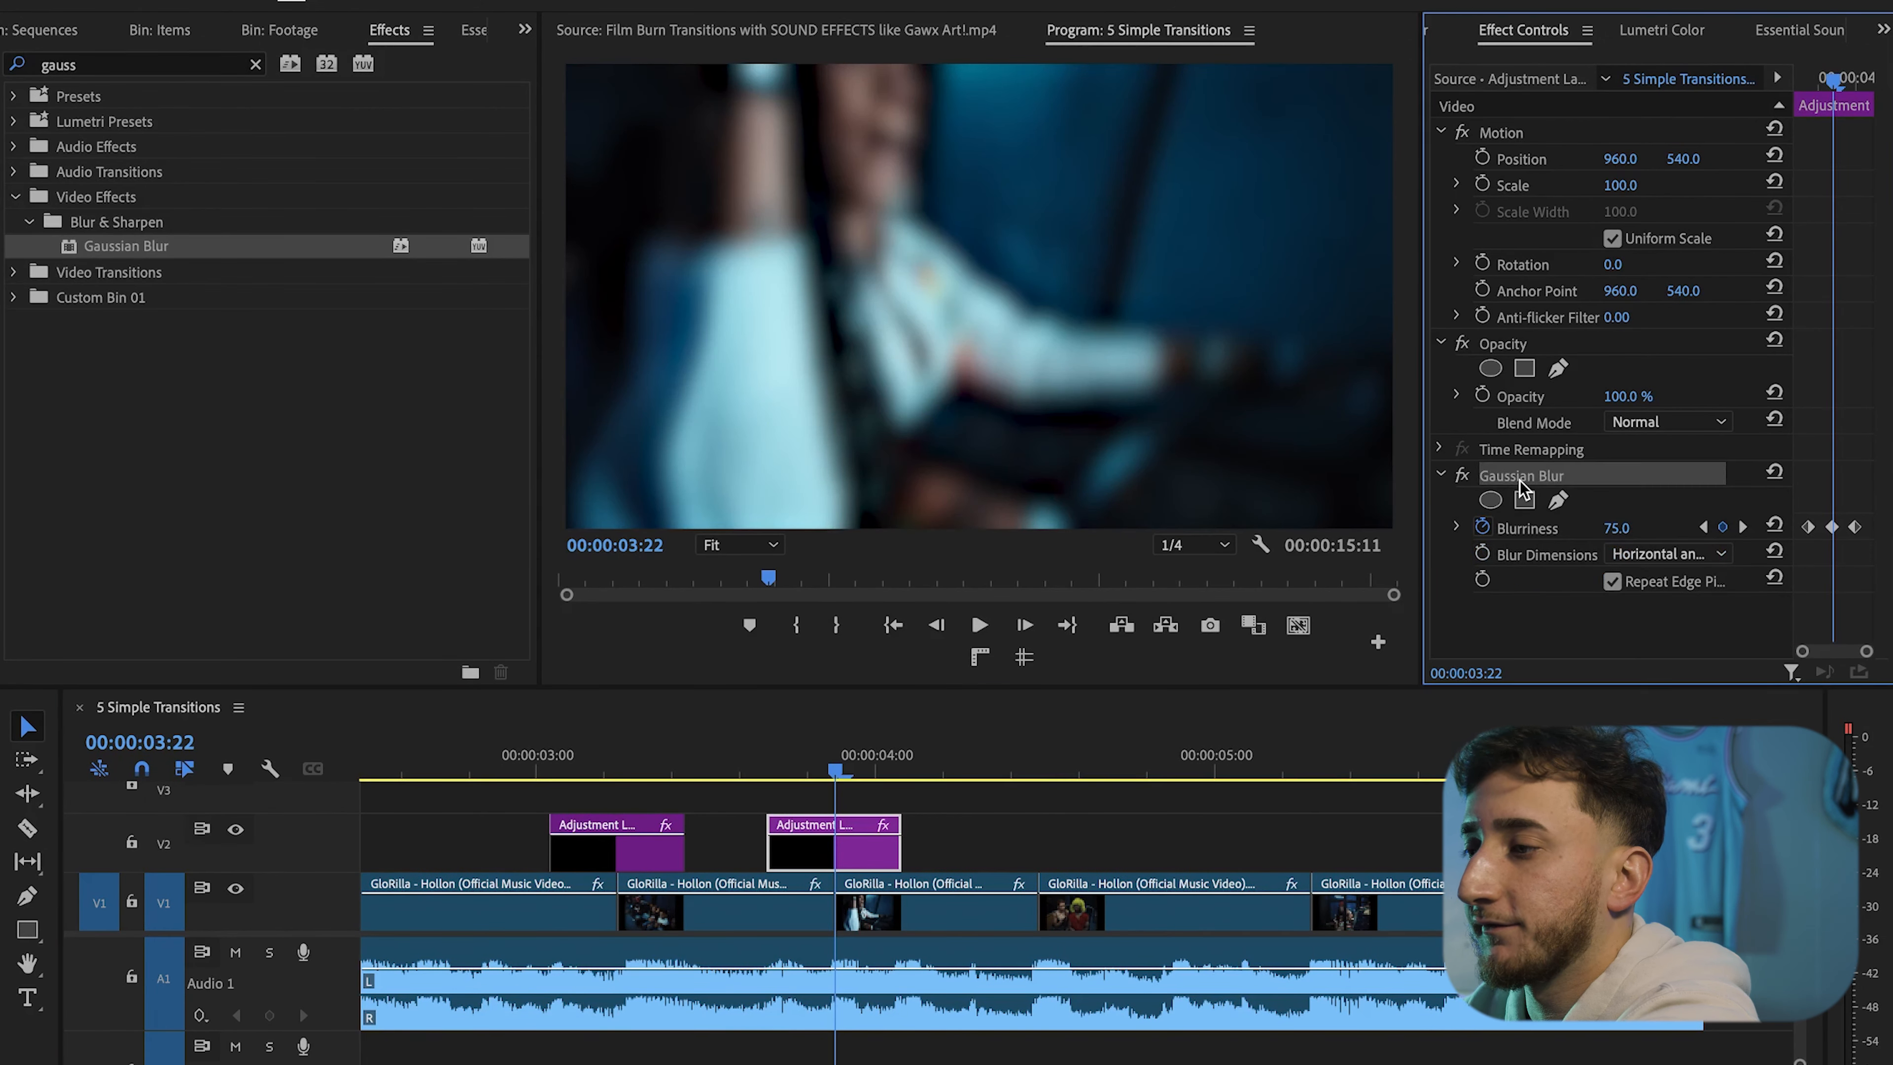
key("Delete")
Search the effects for Transform and apply it to the third adjustment layer
scroll(1006, 864, "down", 4)
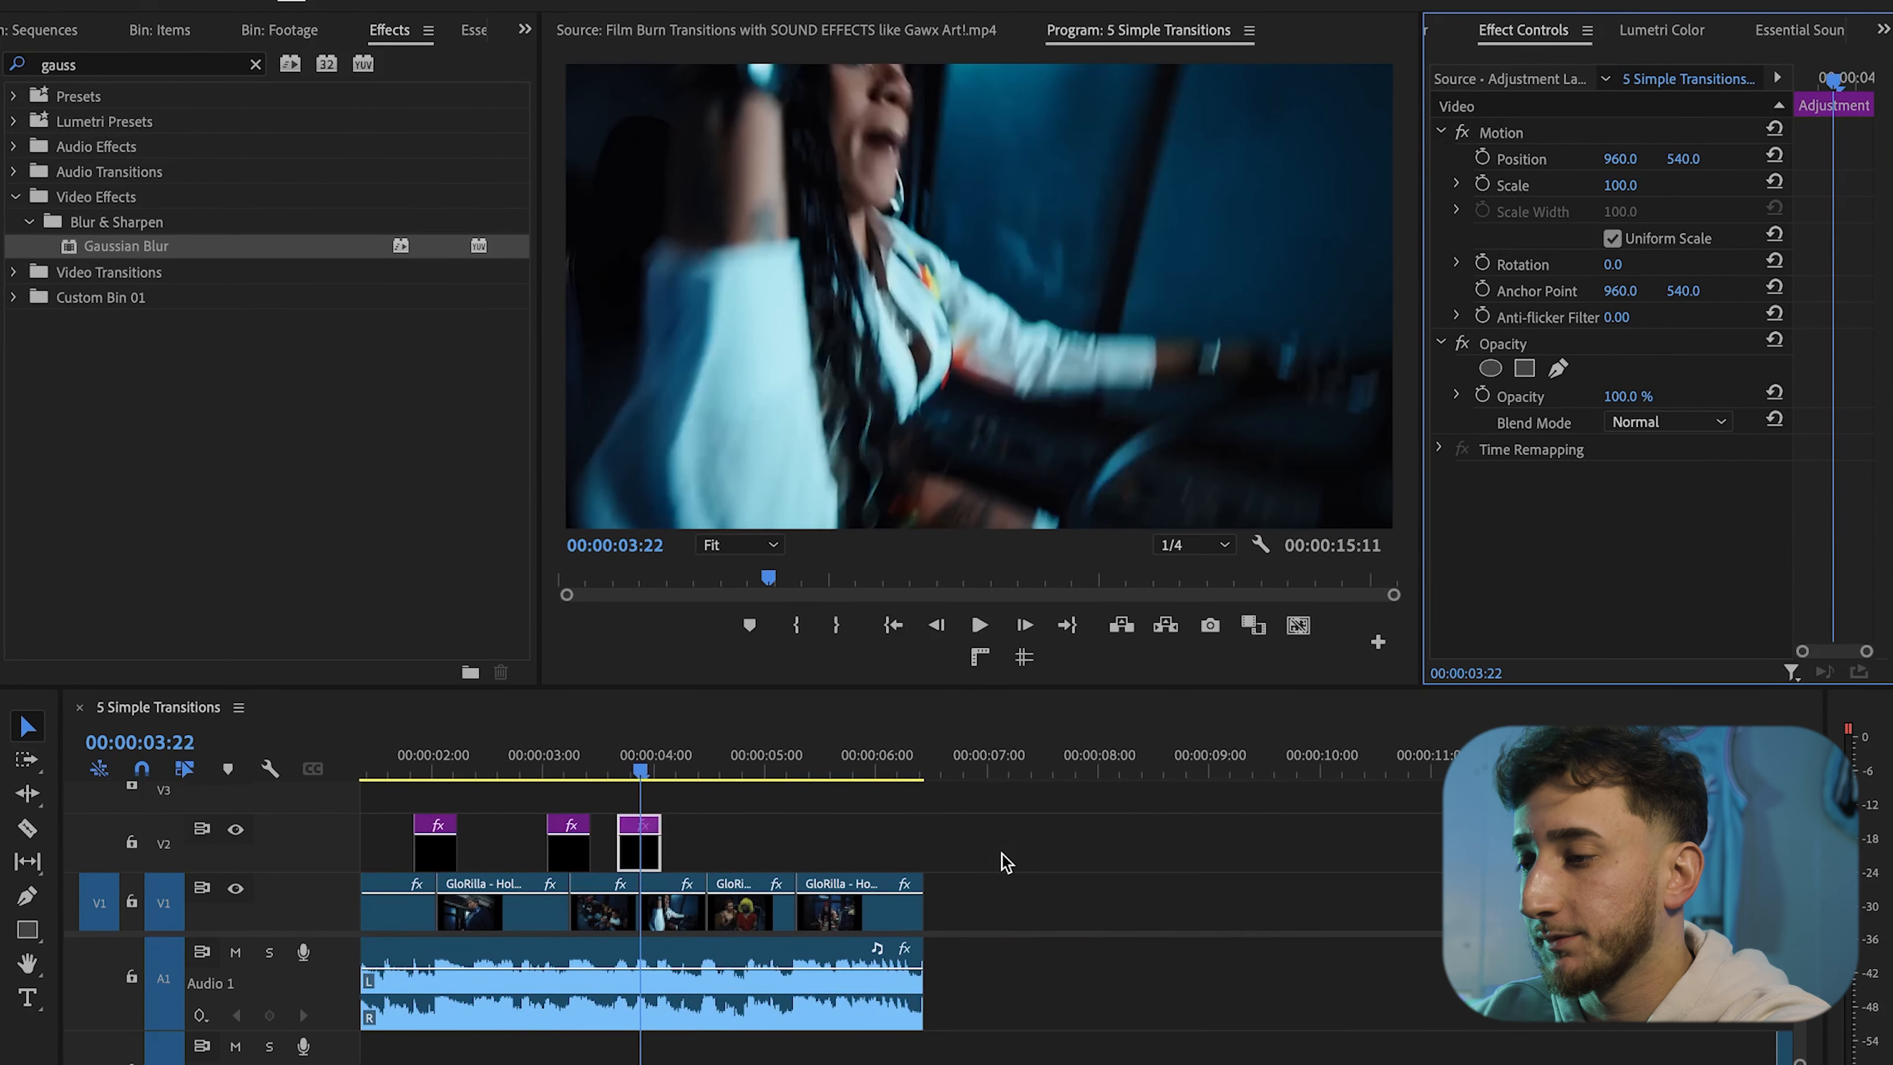
left_click(256, 66)
type("tra")
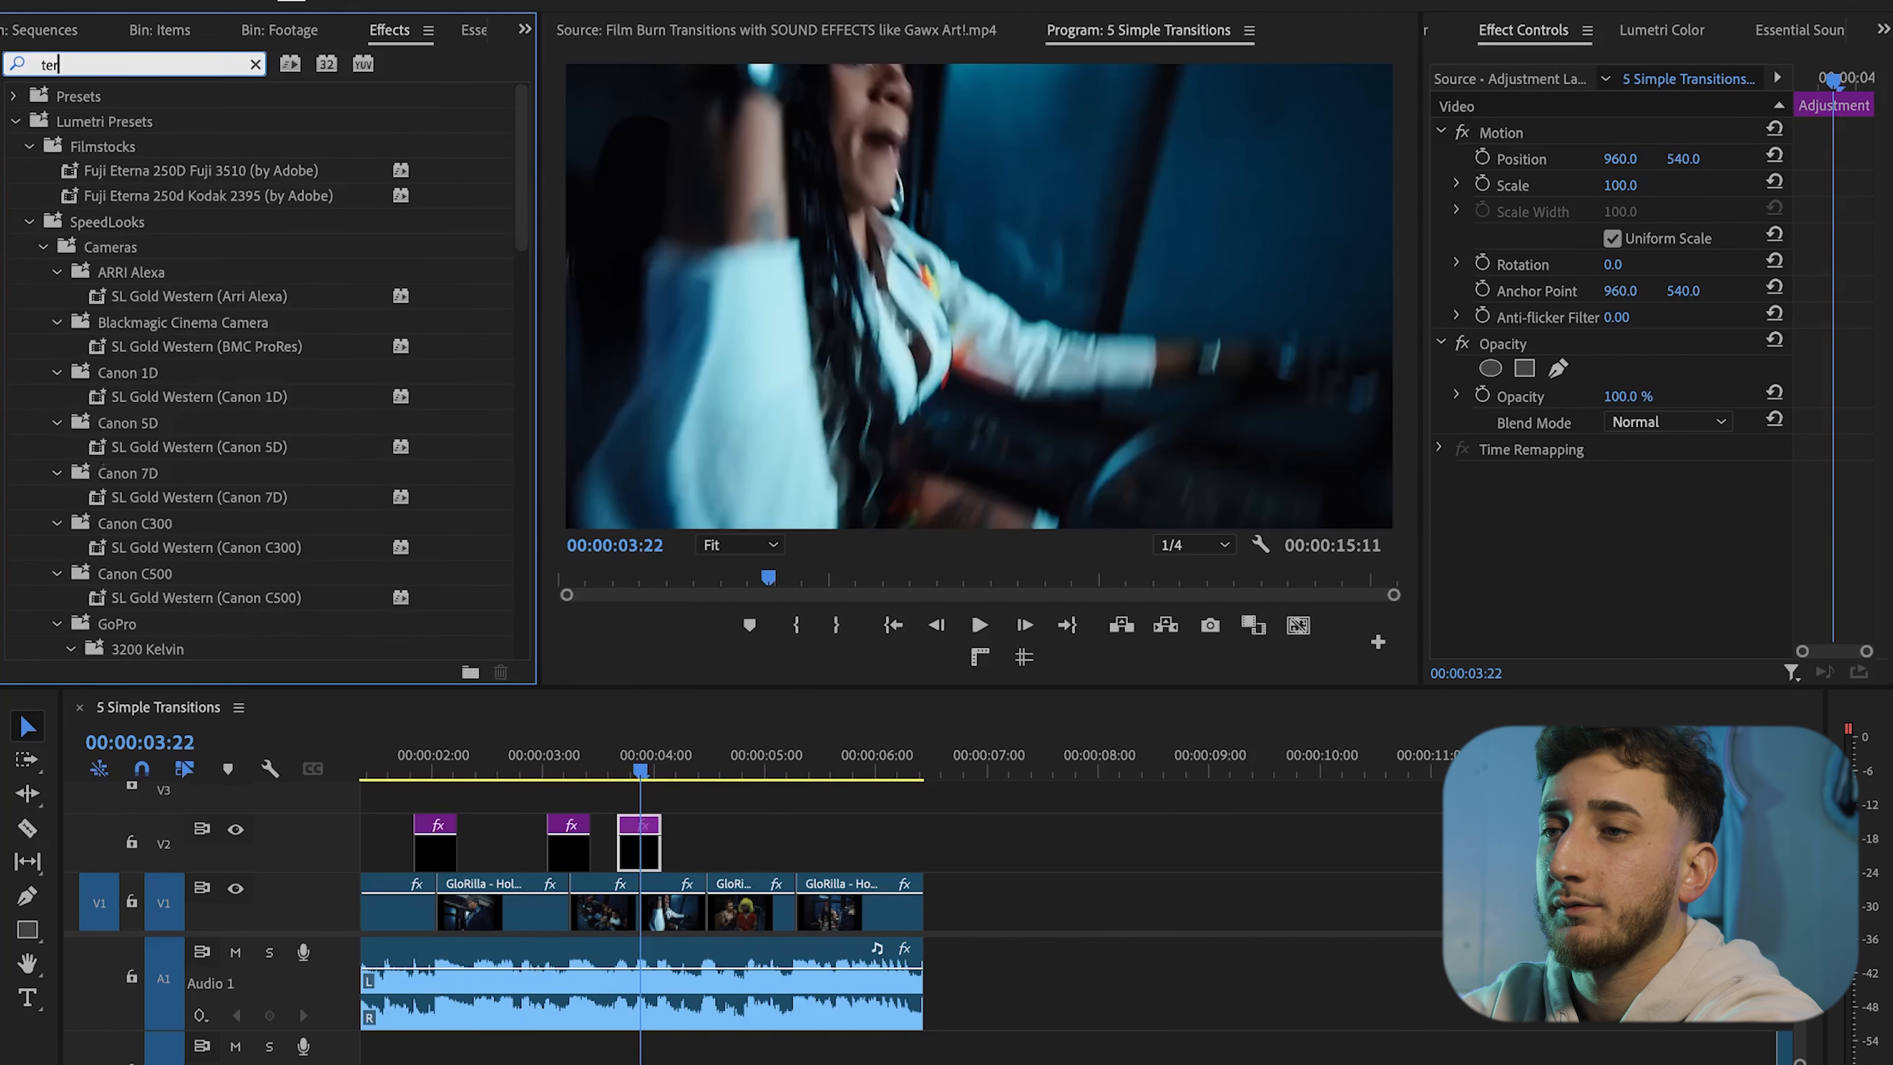
type("nsform")
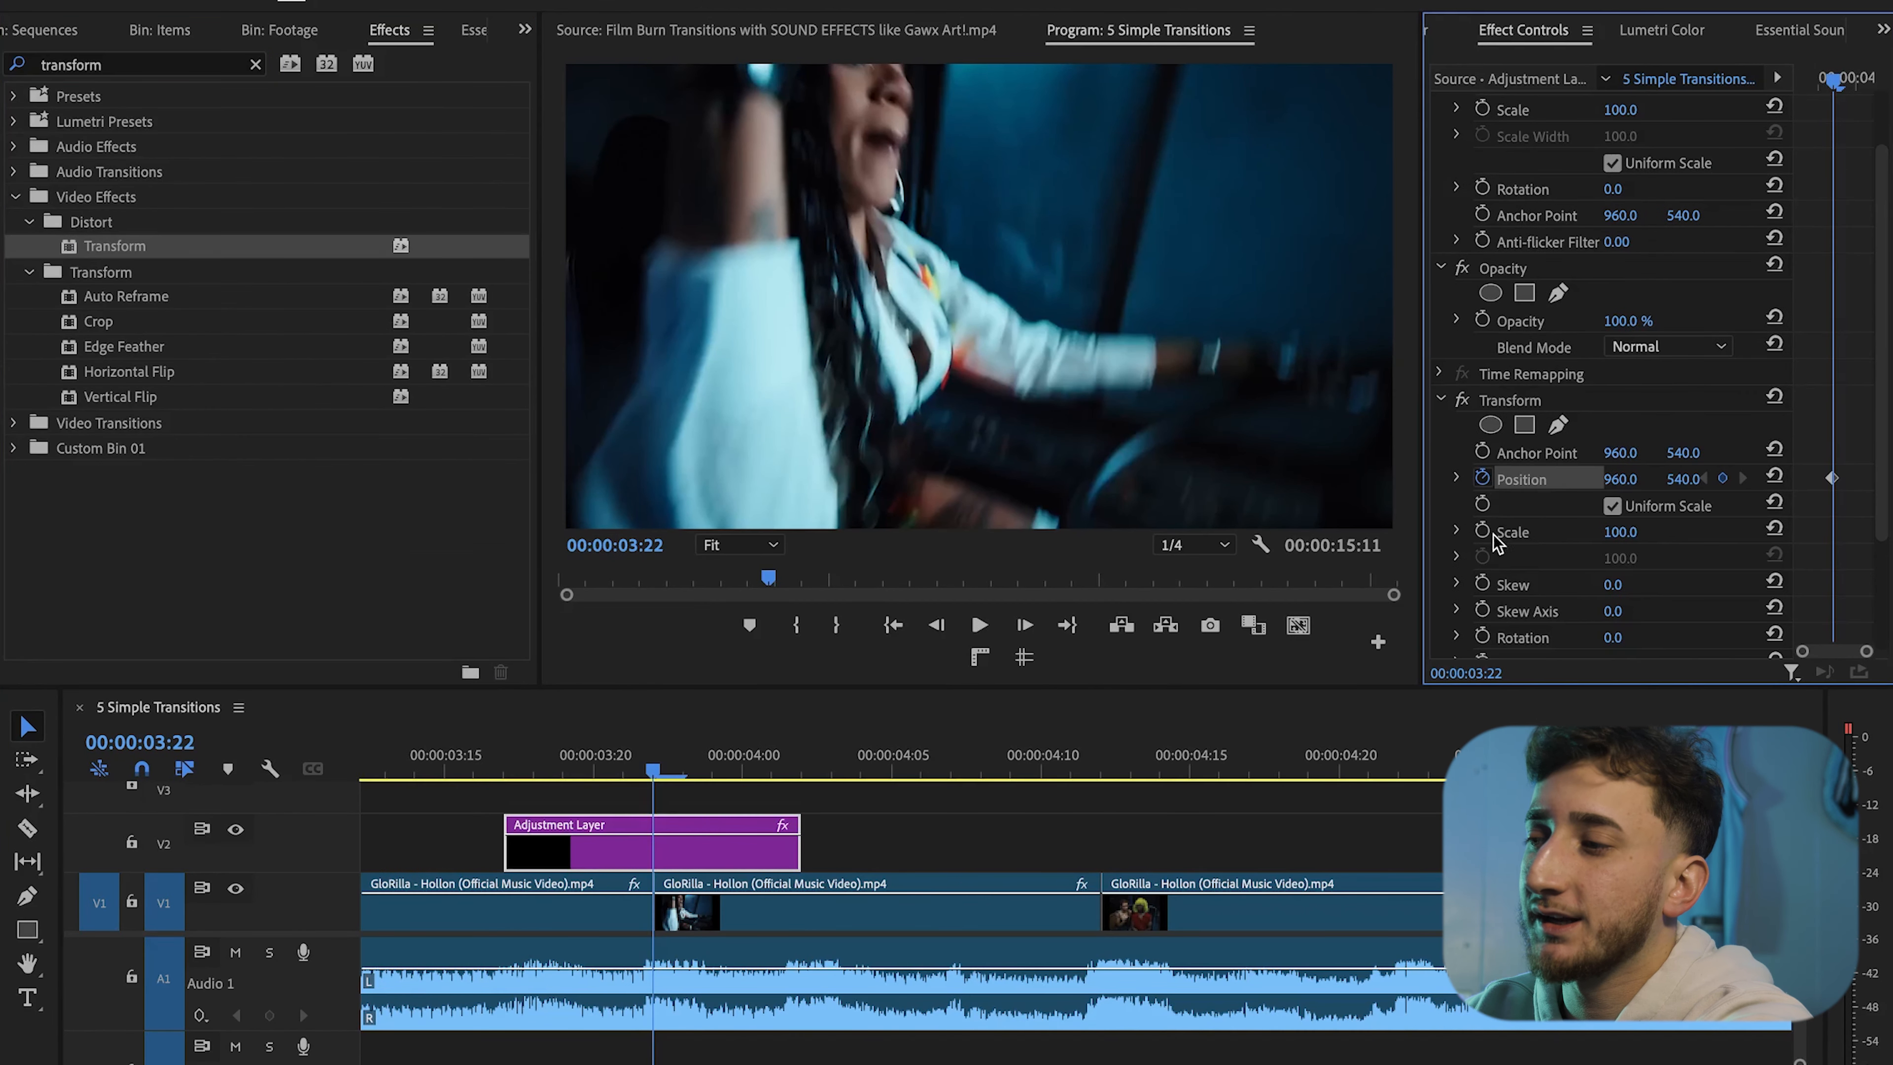
Turn on Position and Scale keyframing in the Transform effect at the middle frame
left_click(1482, 477)
scroll(1493, 534, "down", 2)
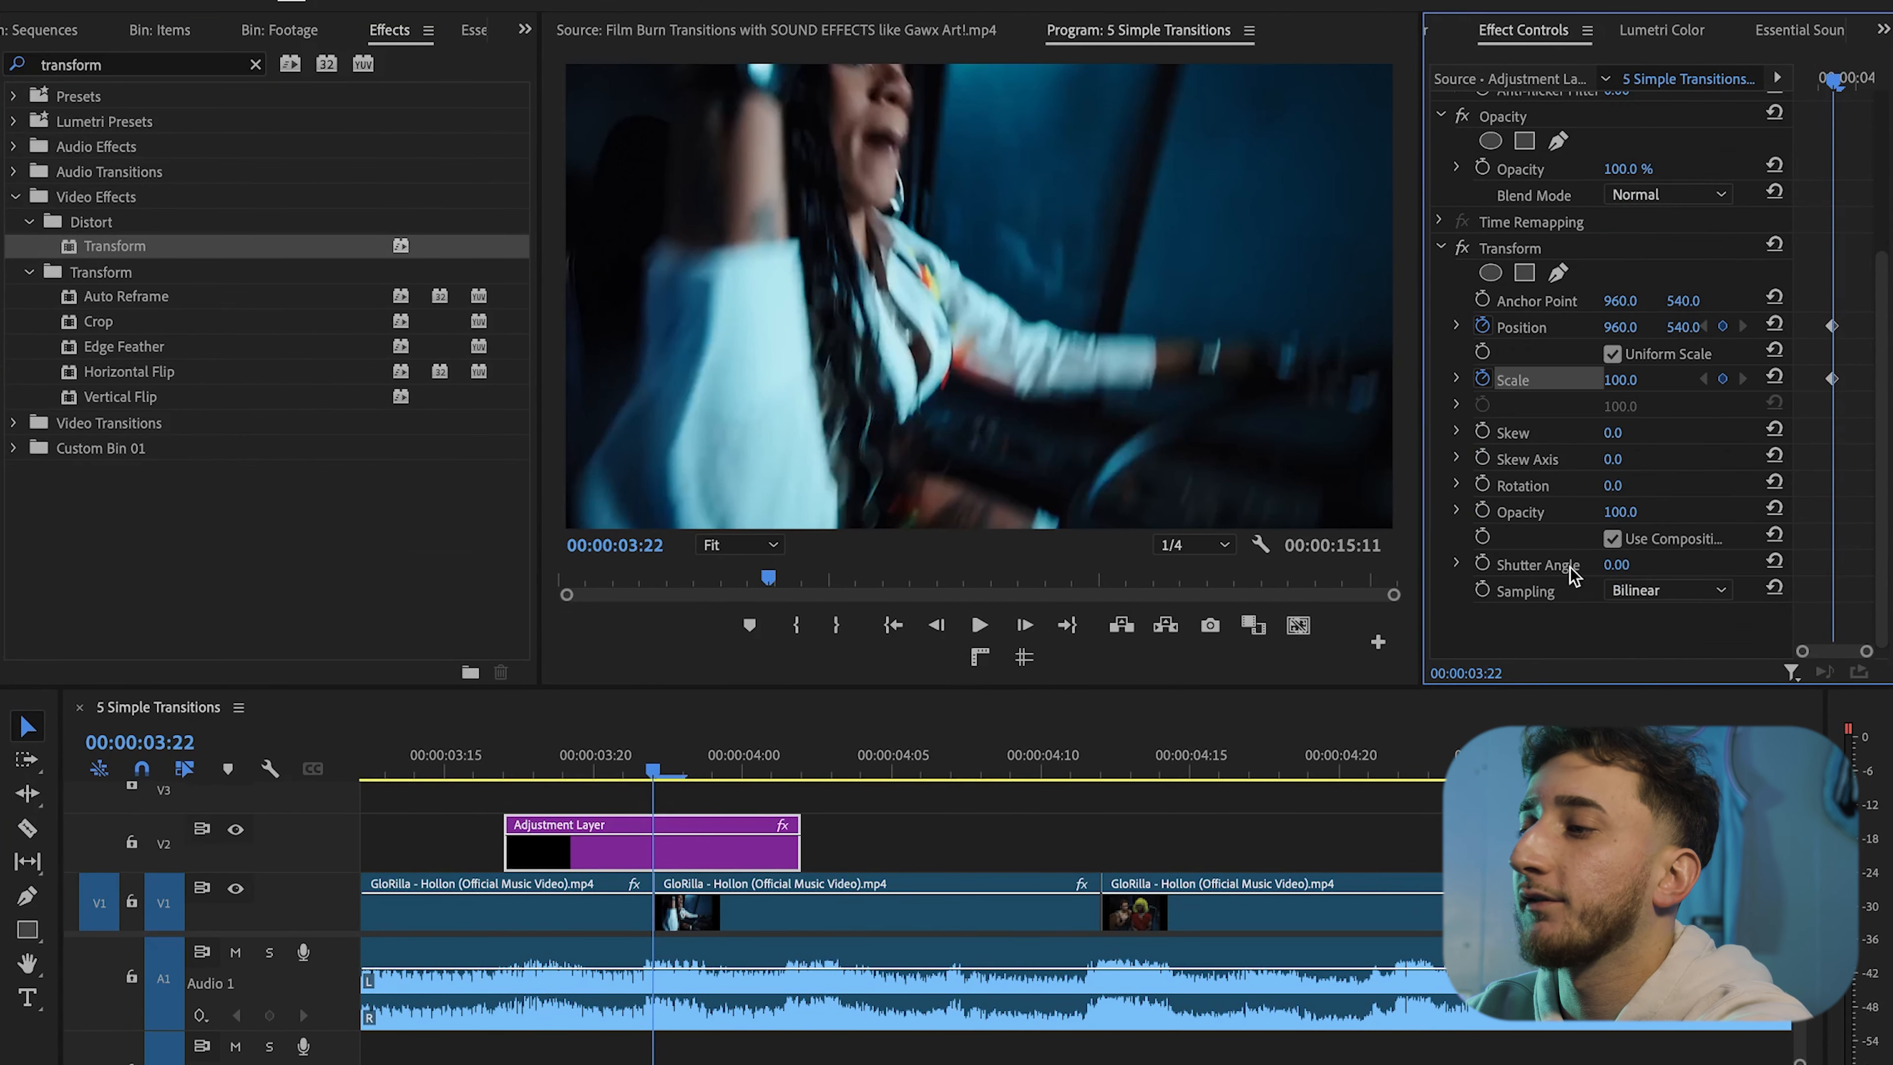
Turn off Use Composition's Shutter Angle and set the Transform Shutter Angle to 185
left_click(1612, 540)
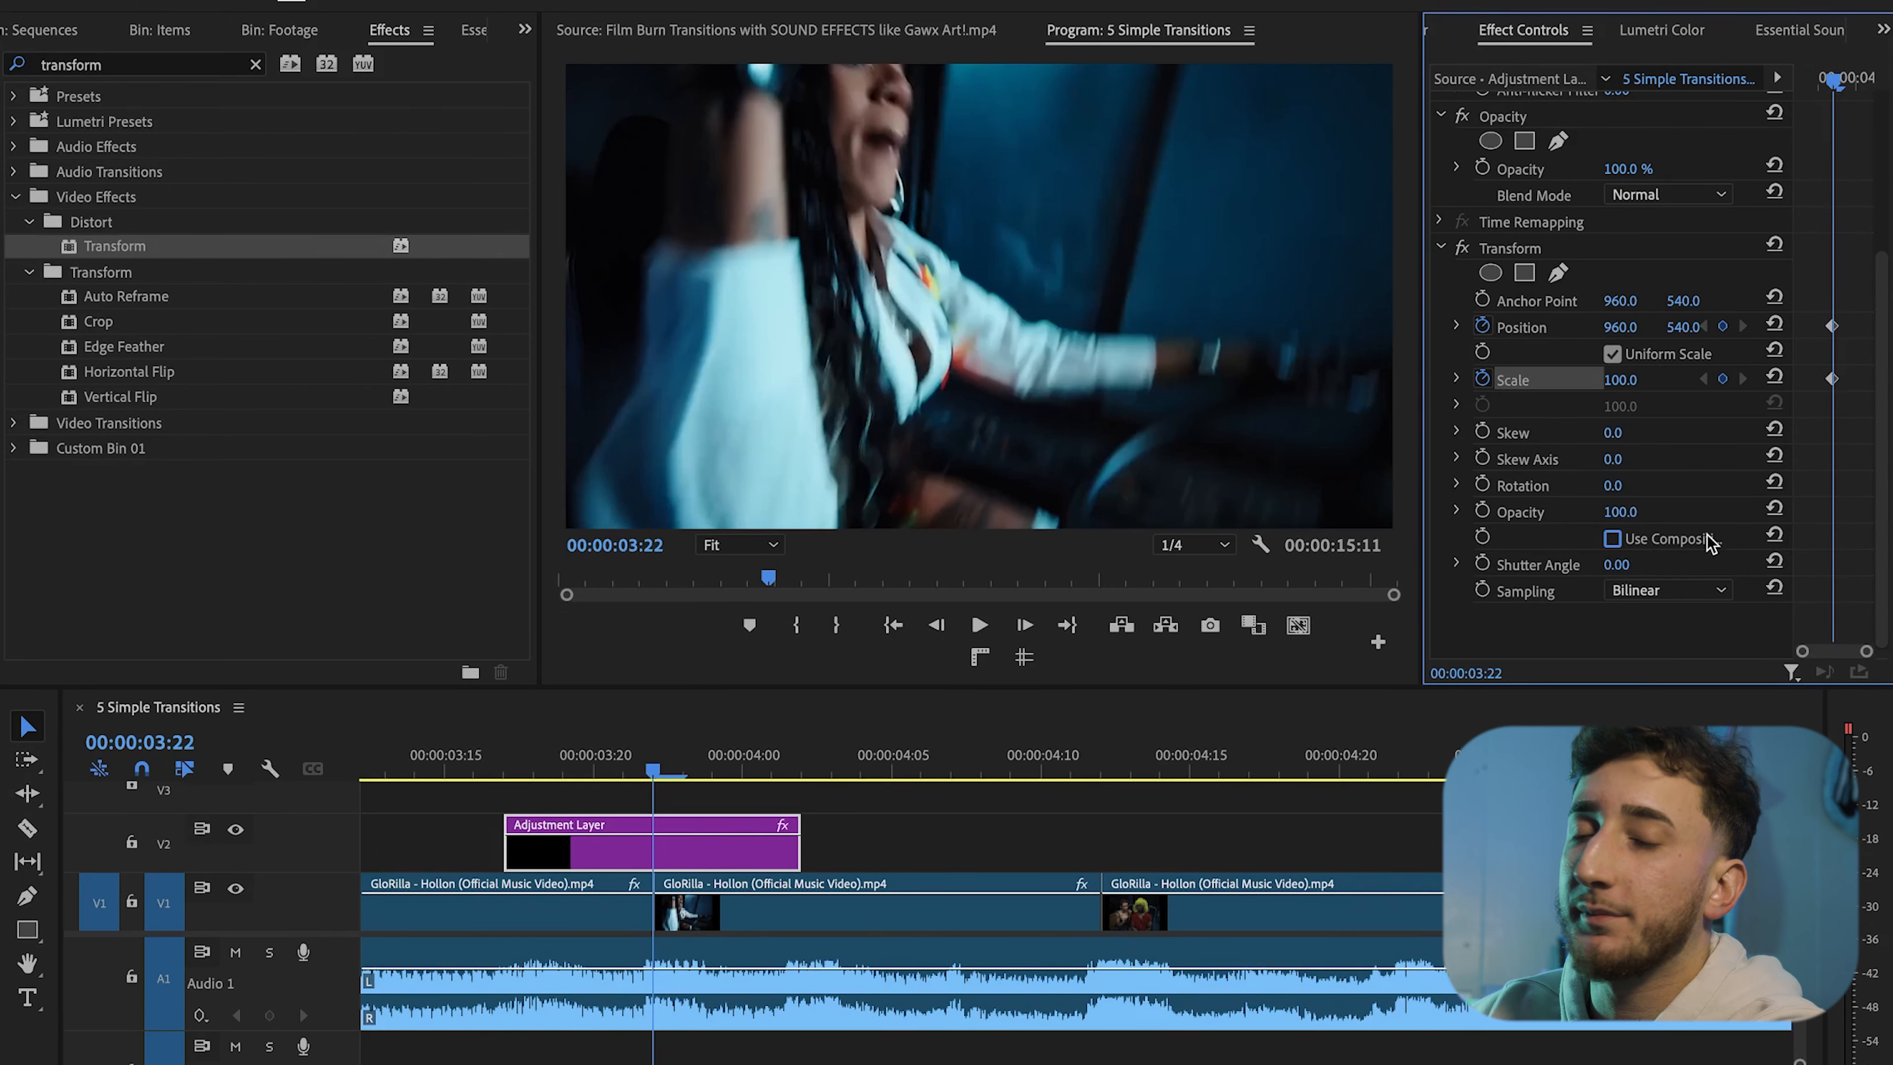
left_click(1636, 564)
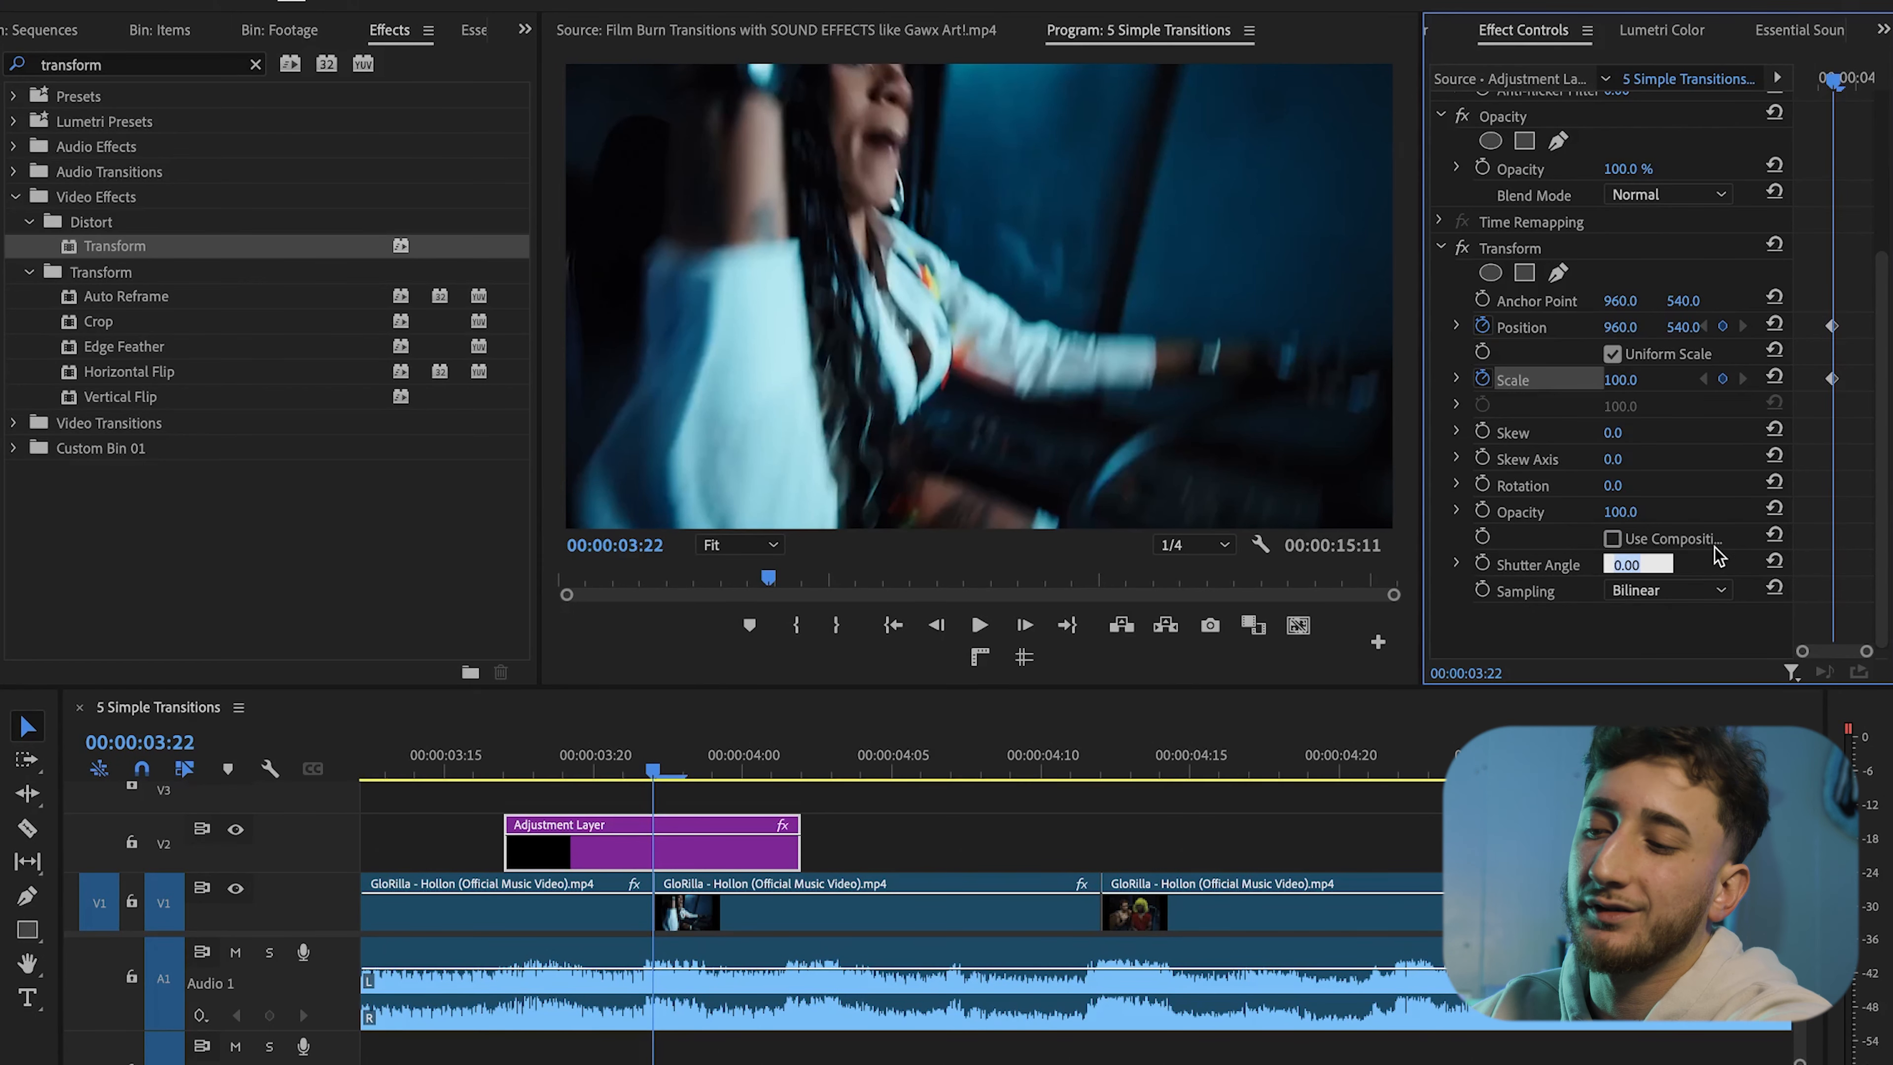
type("185")
key("Return")
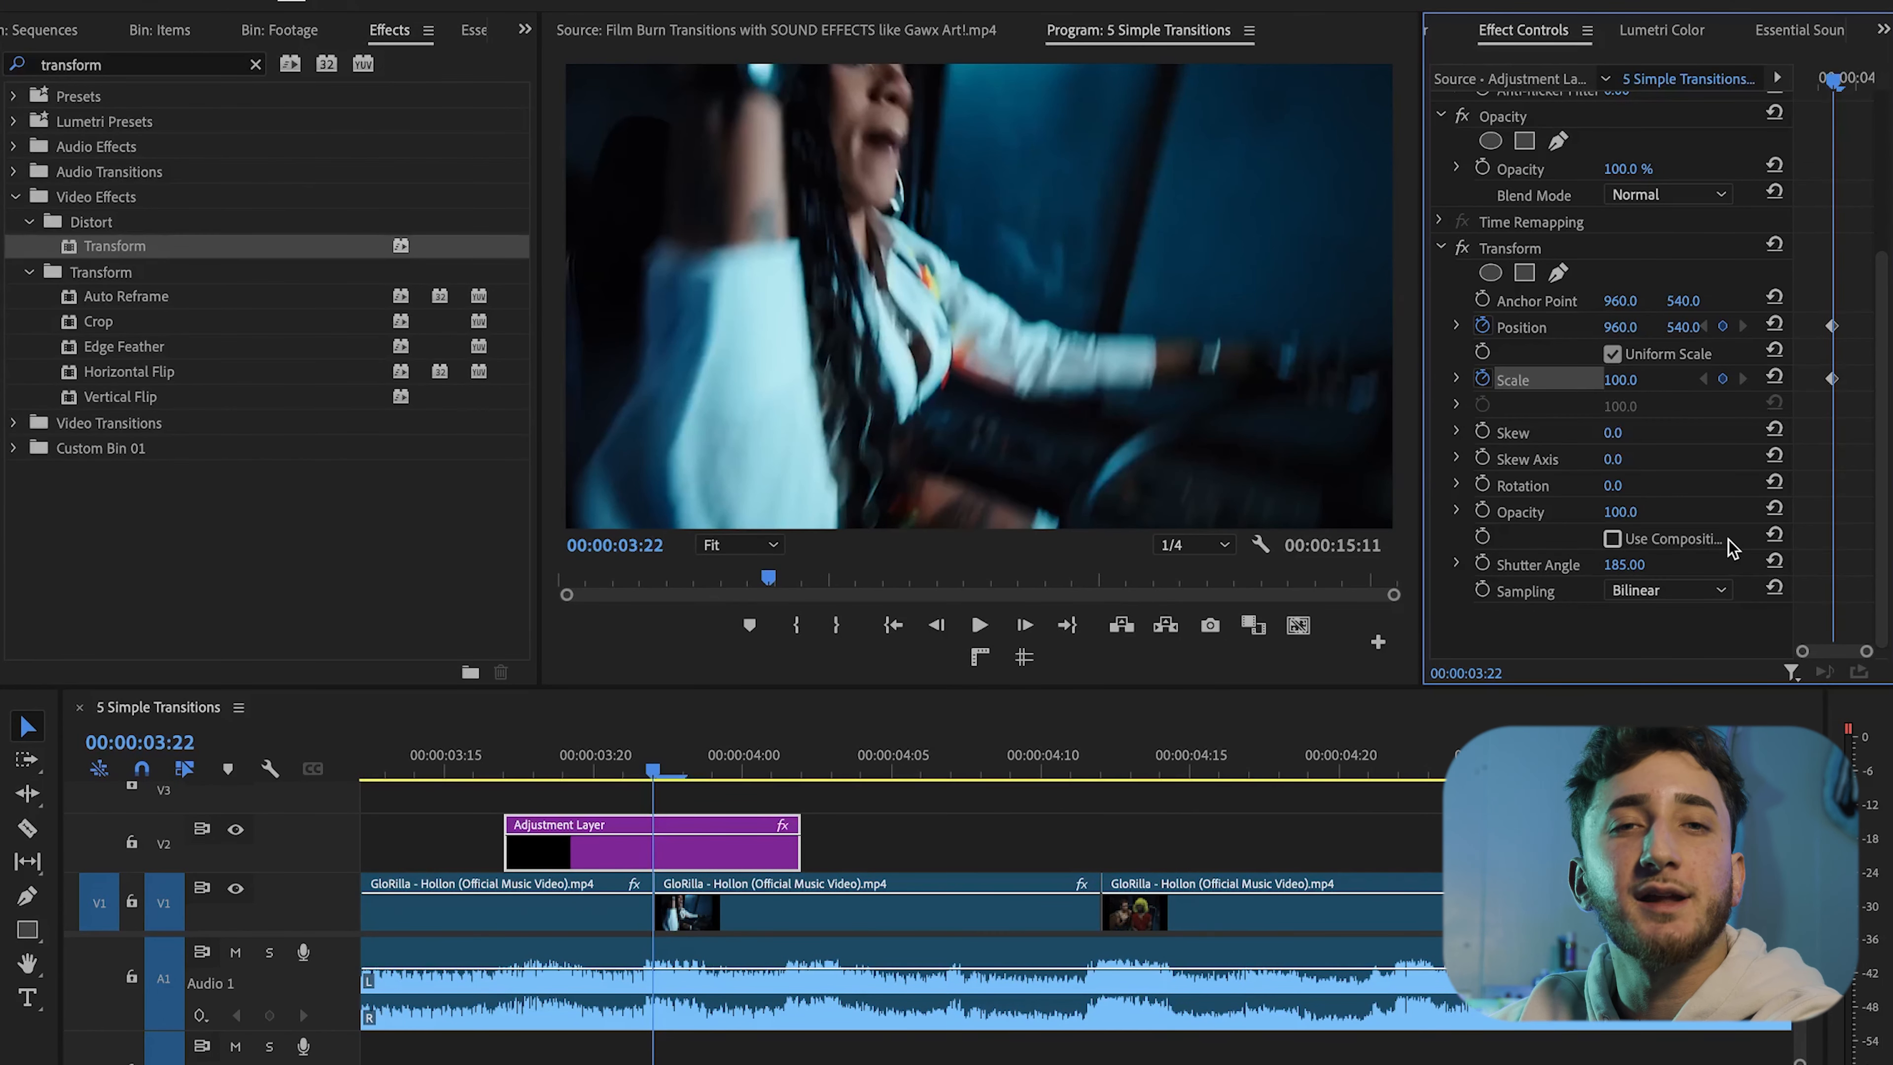
Add Position and Scale keyframes two frames before and two frames after the middle keyframe
left_click(704, 845)
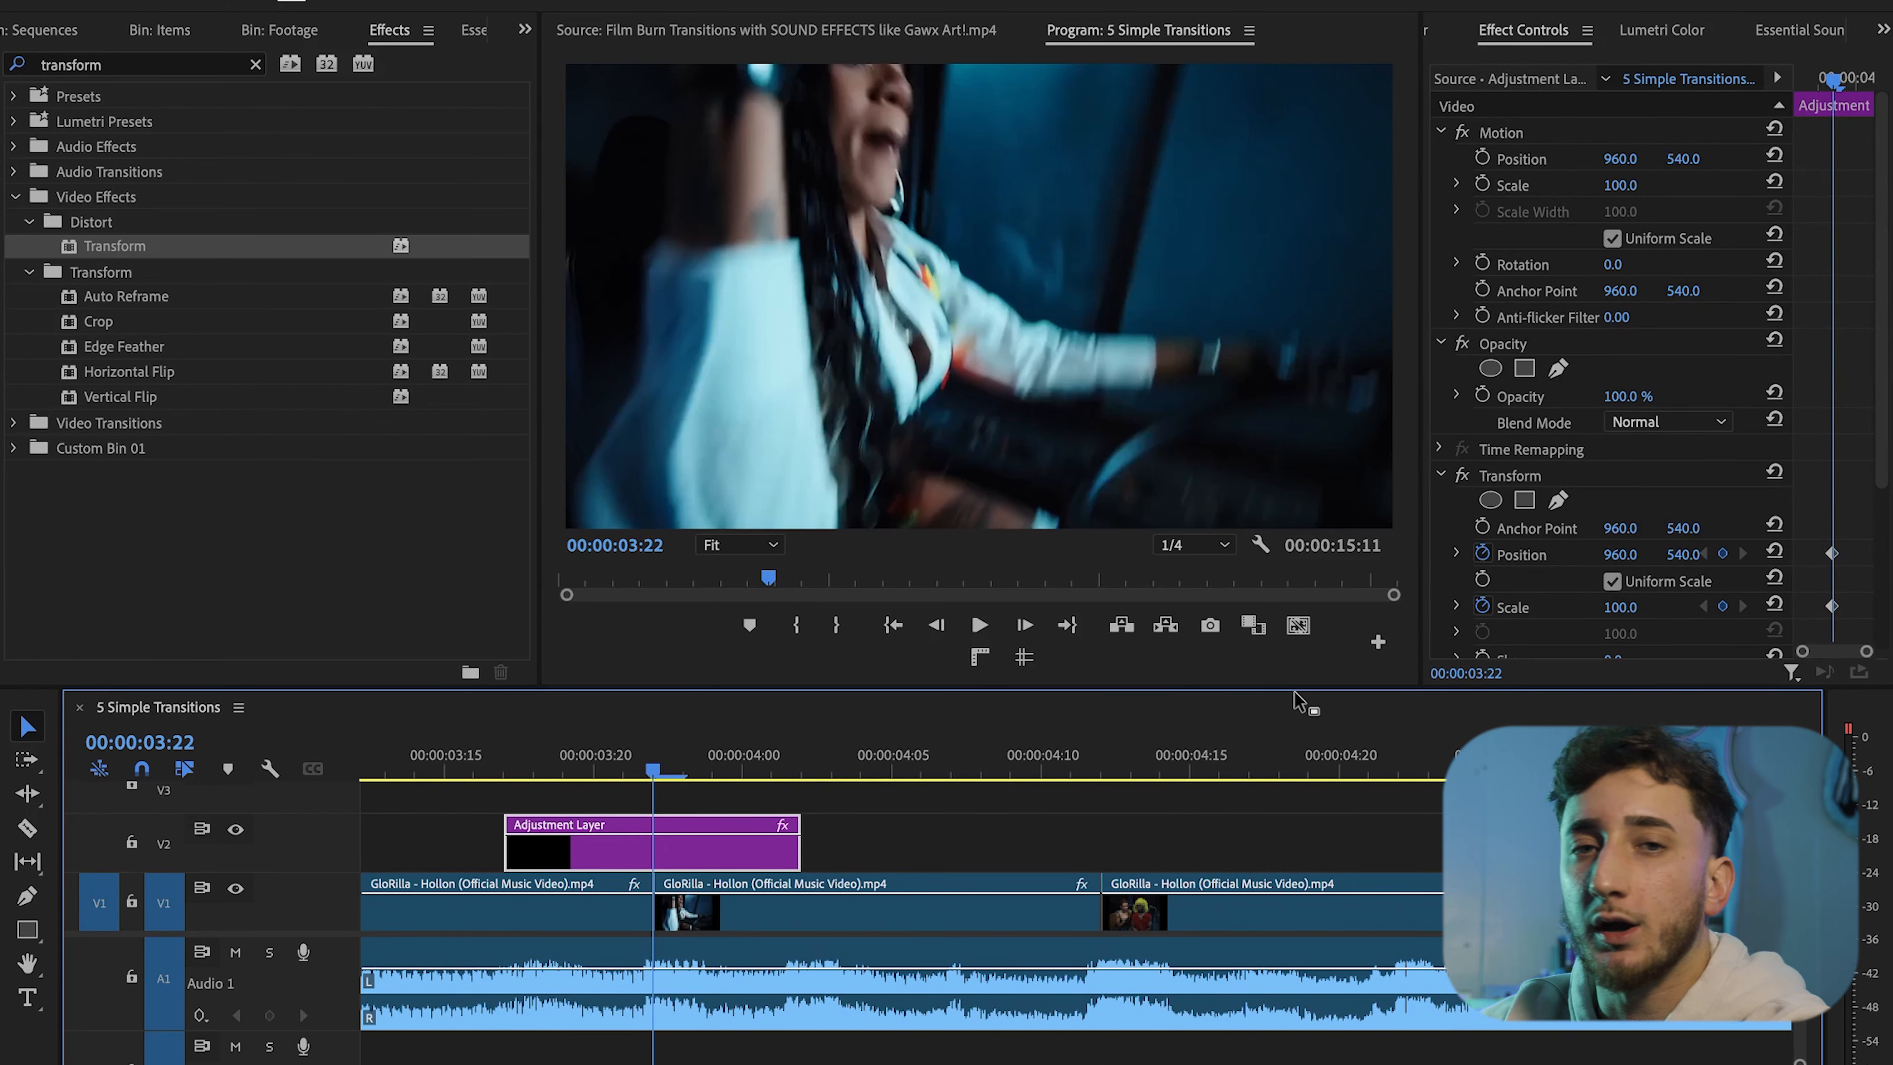
scroll(1826, 508, "down", 3)
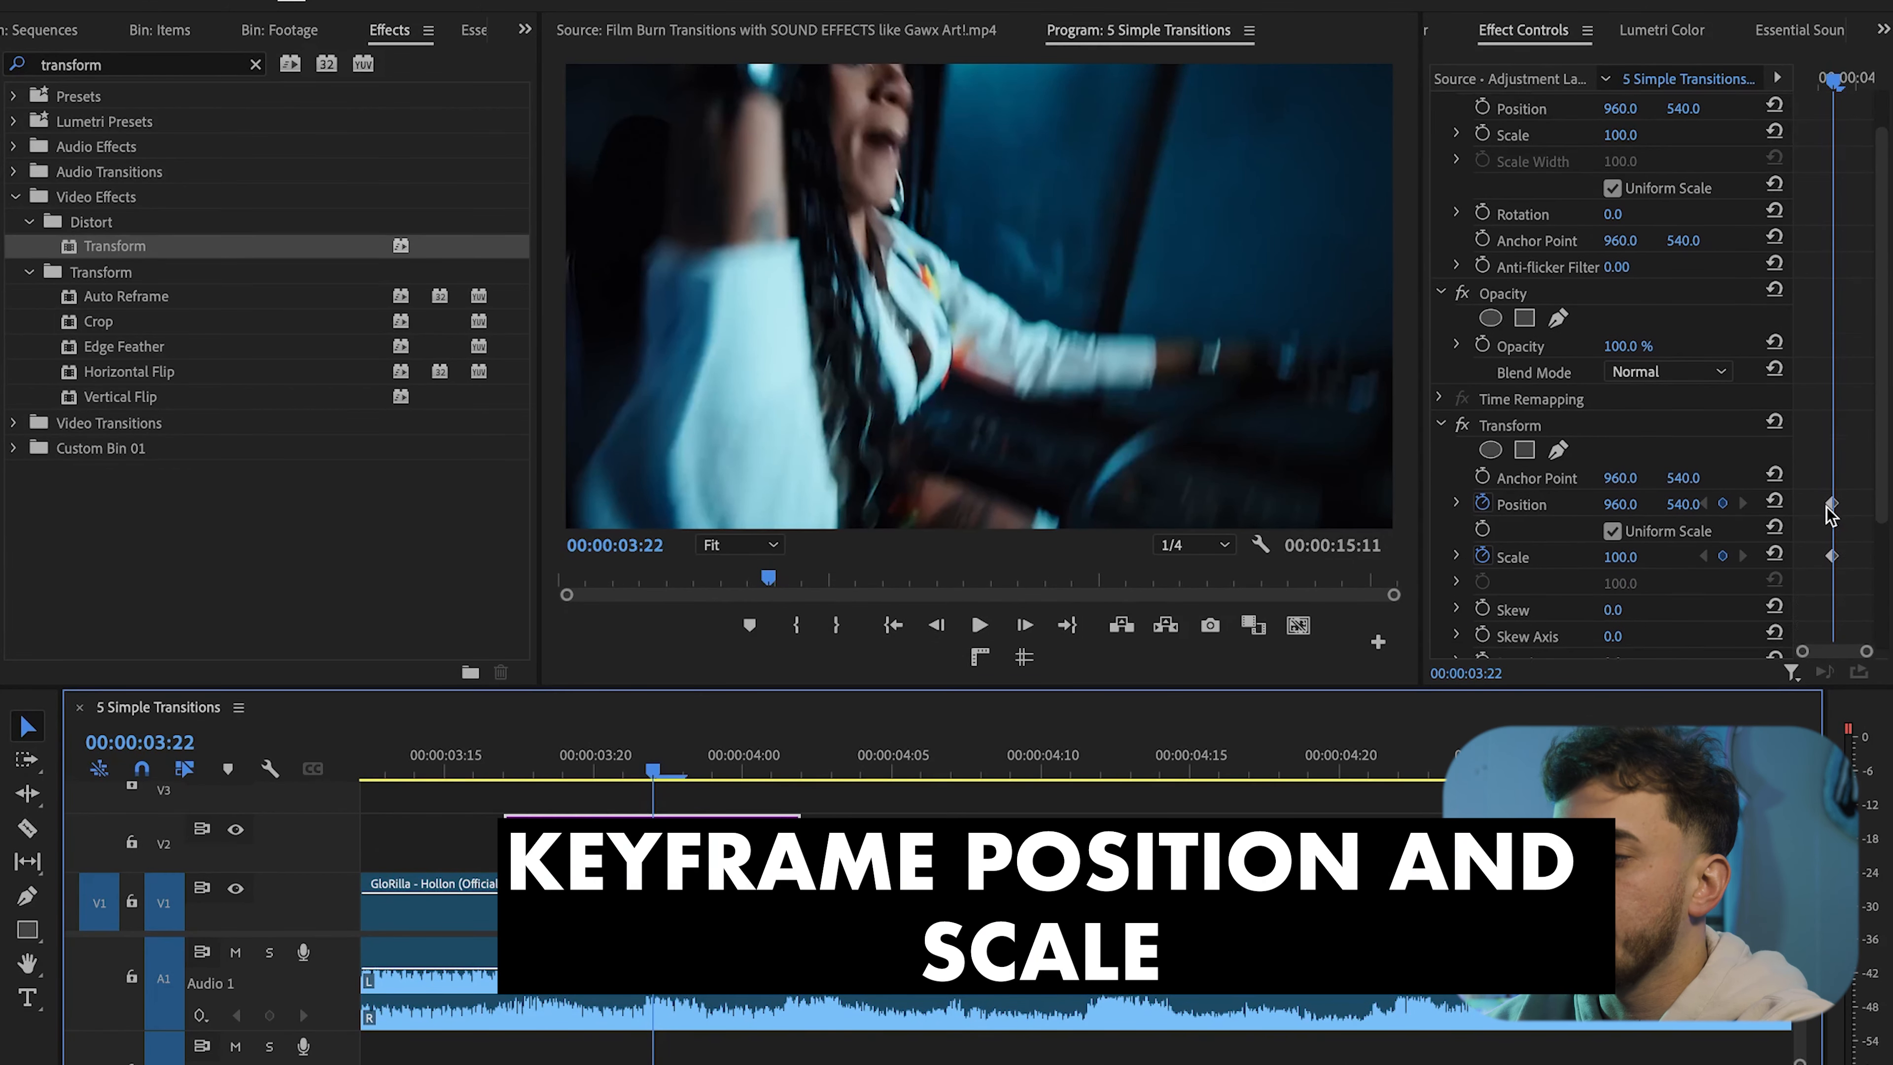
key("Left")
key("Left")
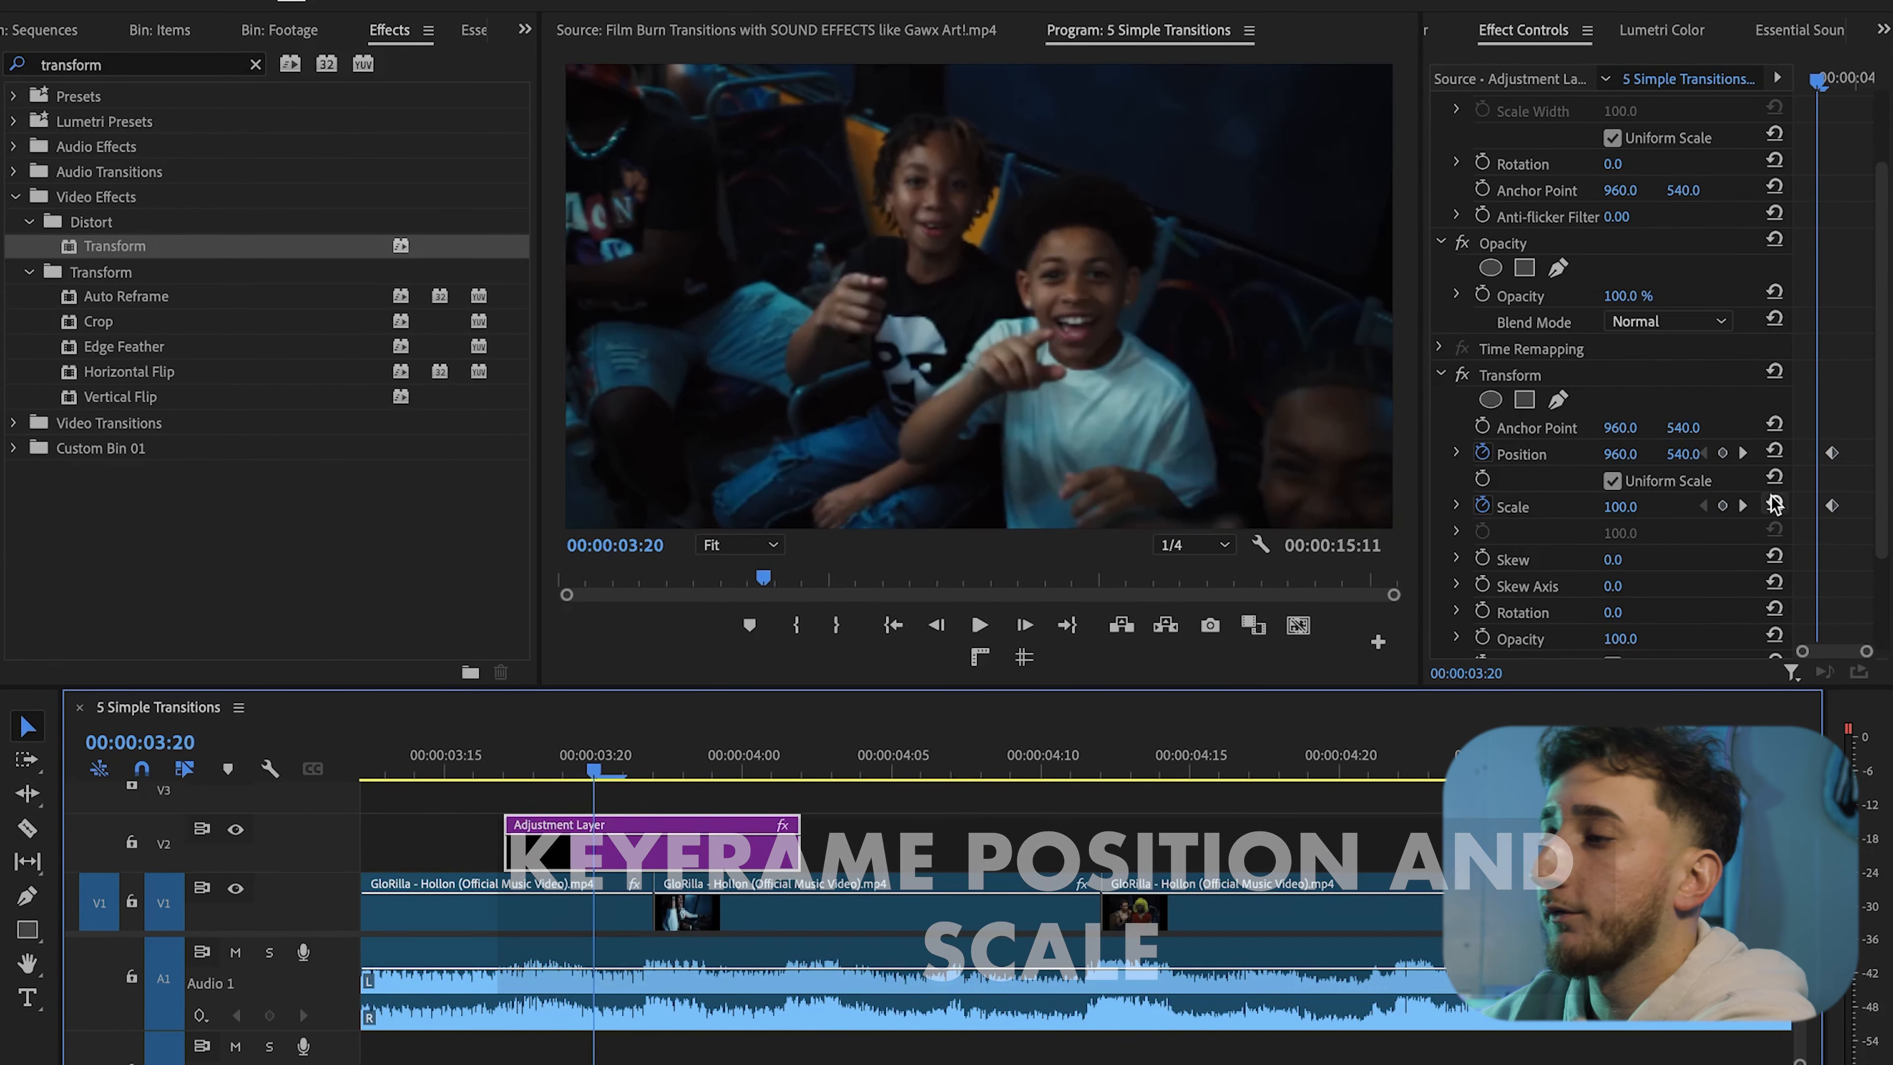
left_click(1722, 453)
left_click(1722, 506)
key("Right")
key("Right")
key("Right")
key("Right")
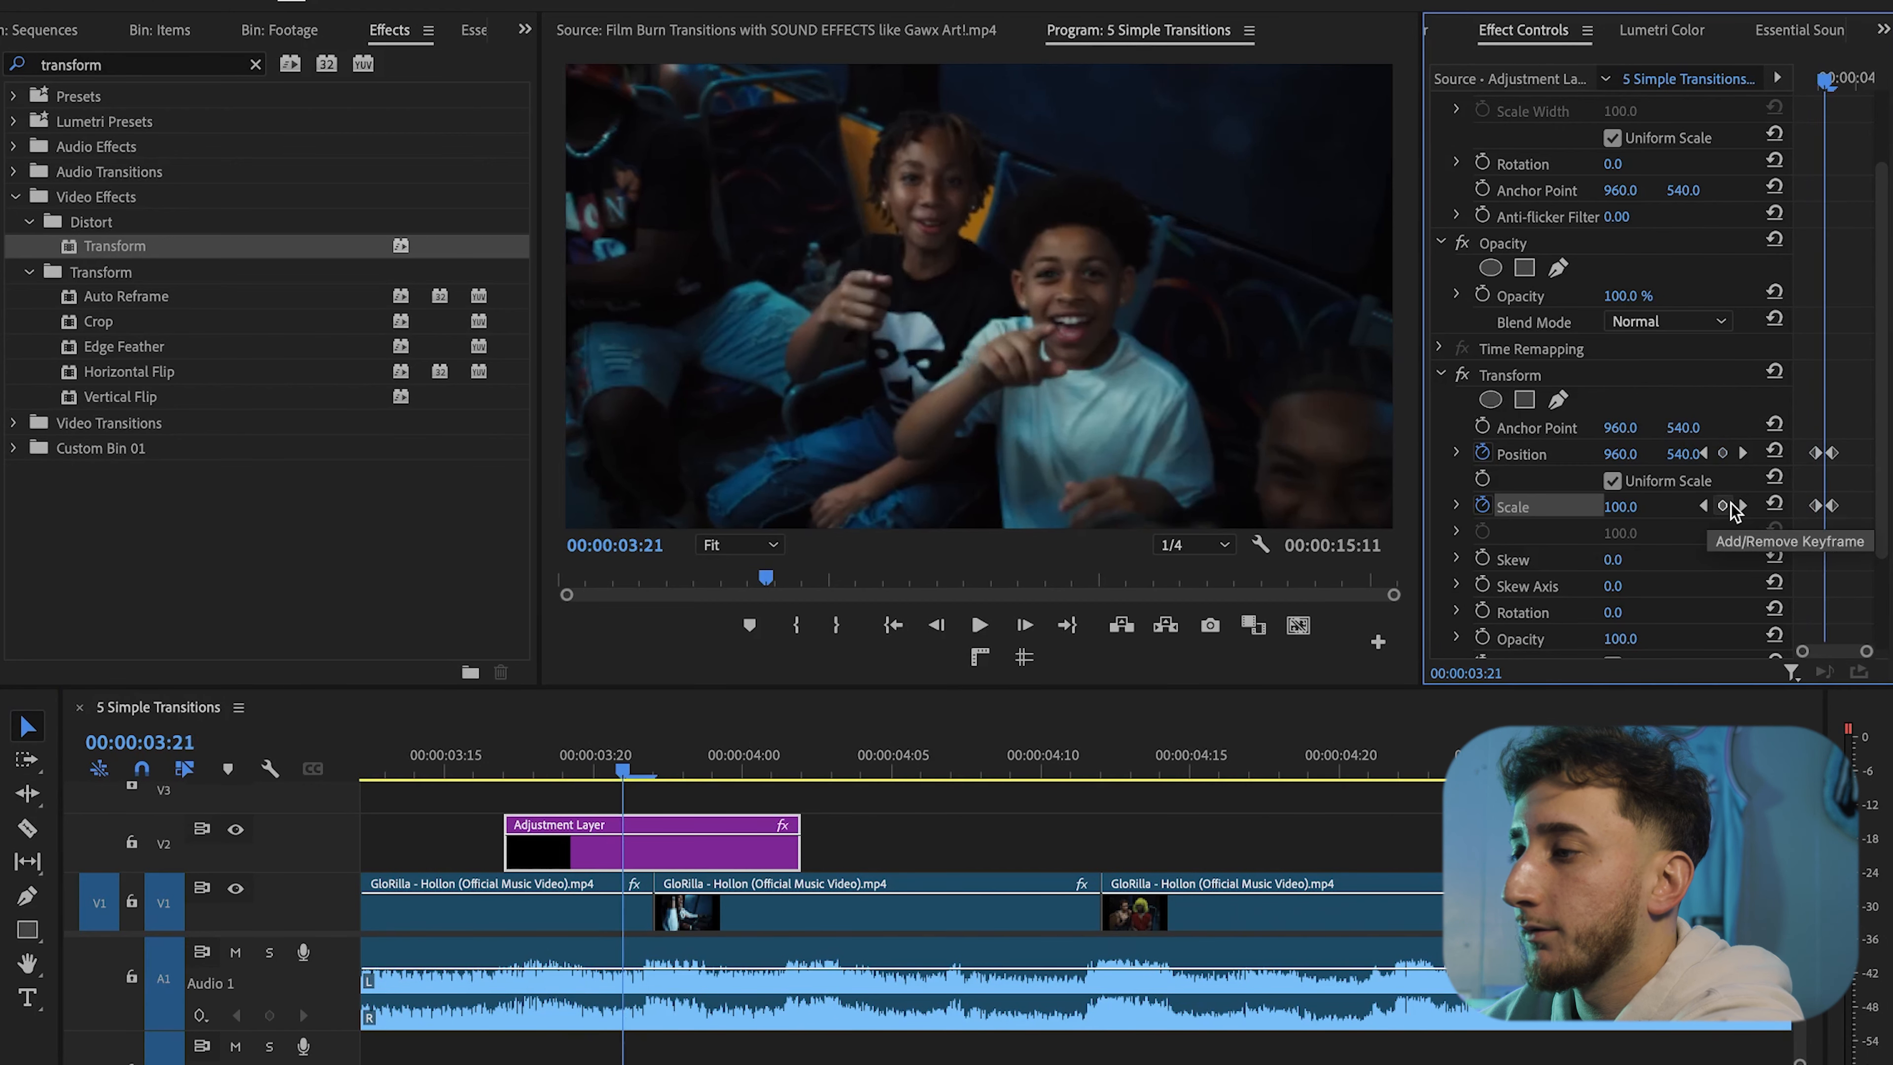
left_click(1690, 454)
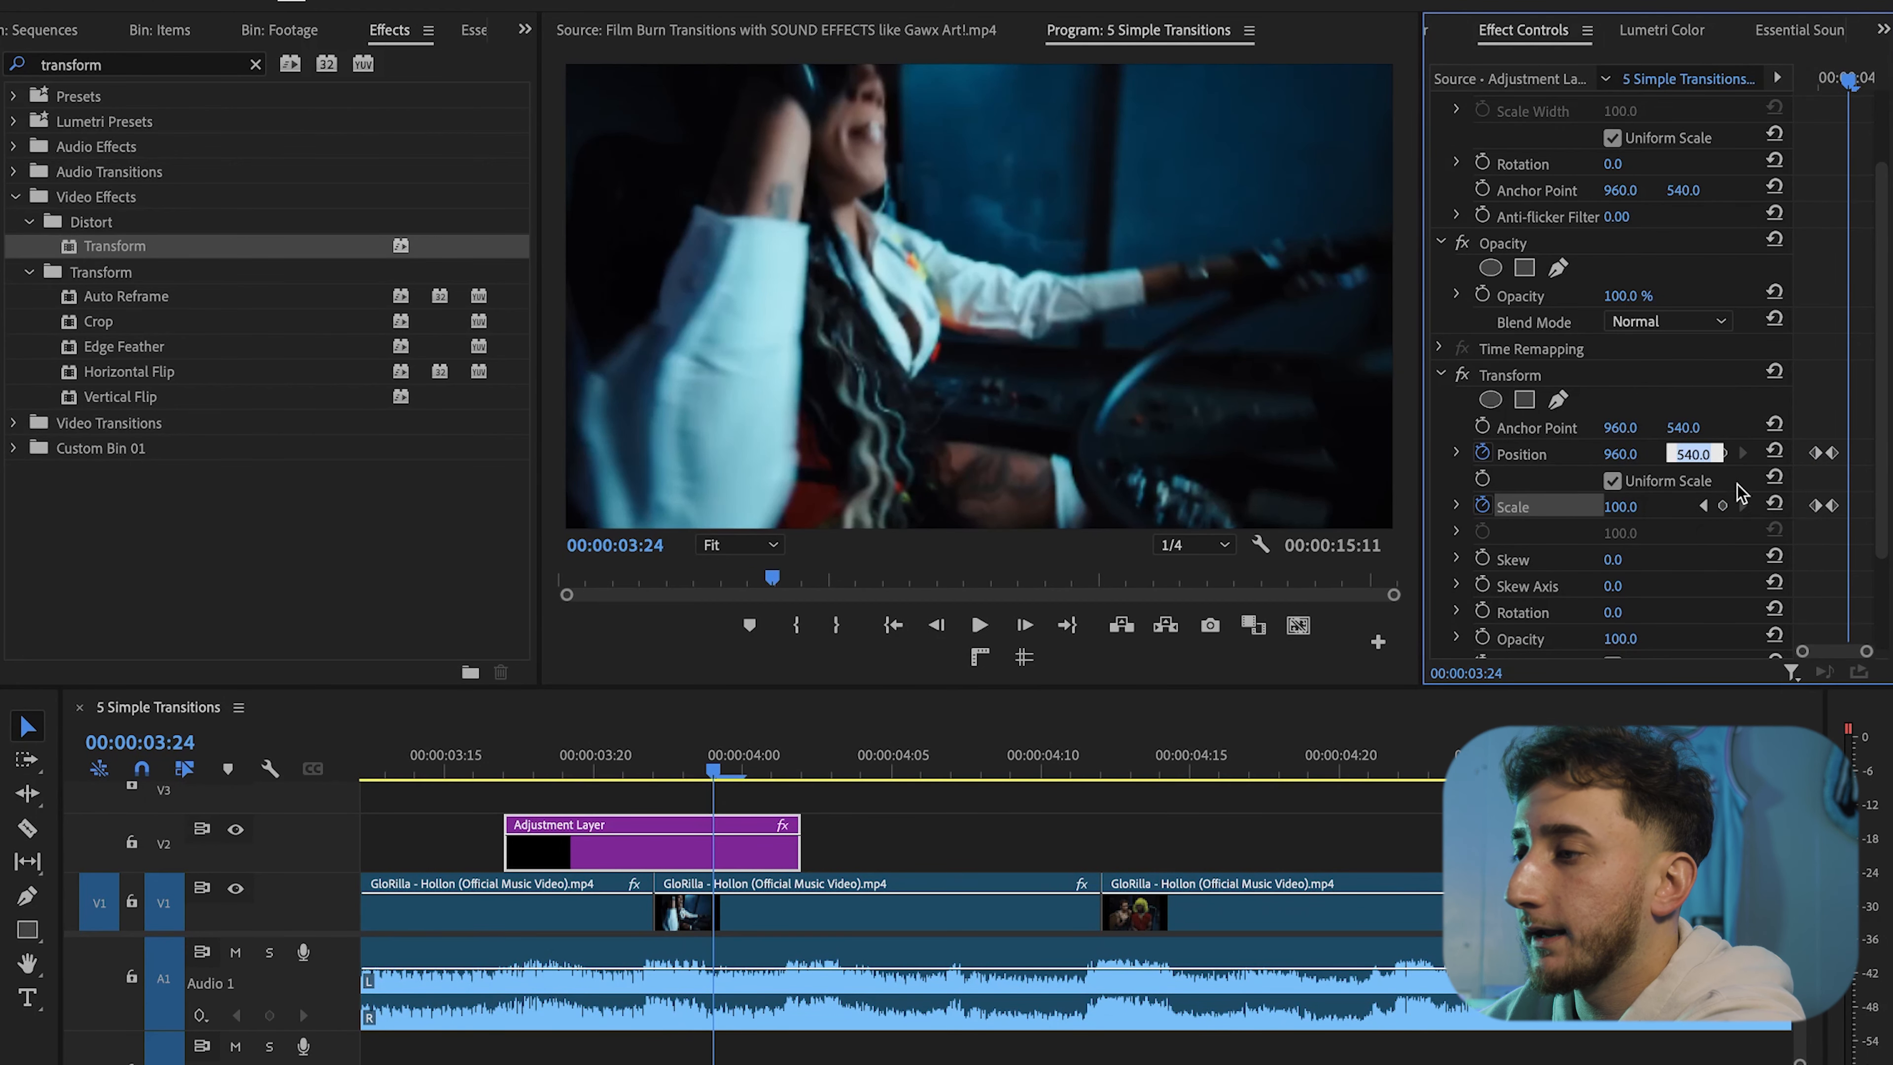
left_click_drag(1425, 441, 1345, 441)
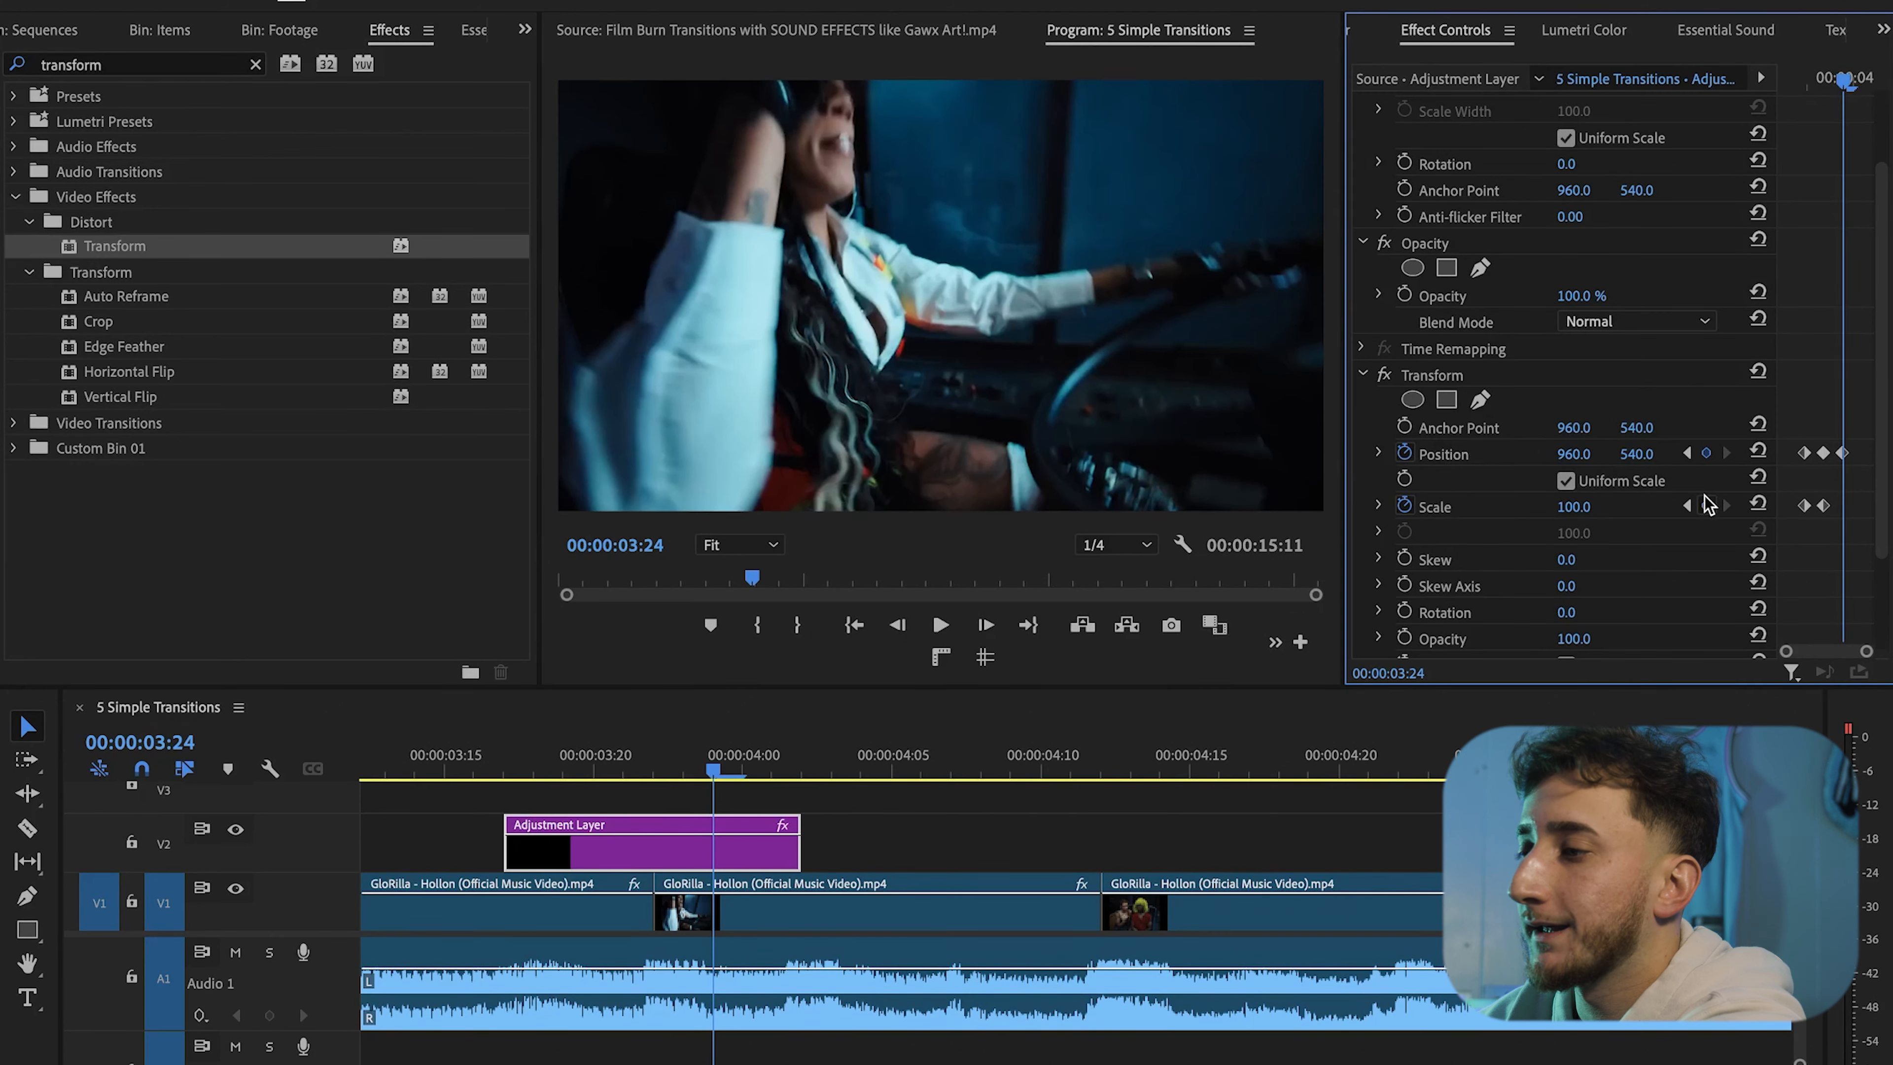
left_click(1706, 506)
Set the middle Scale keyframe to 136
left_click(1687, 506)
left_click_drag(1573, 507, 1616, 507)
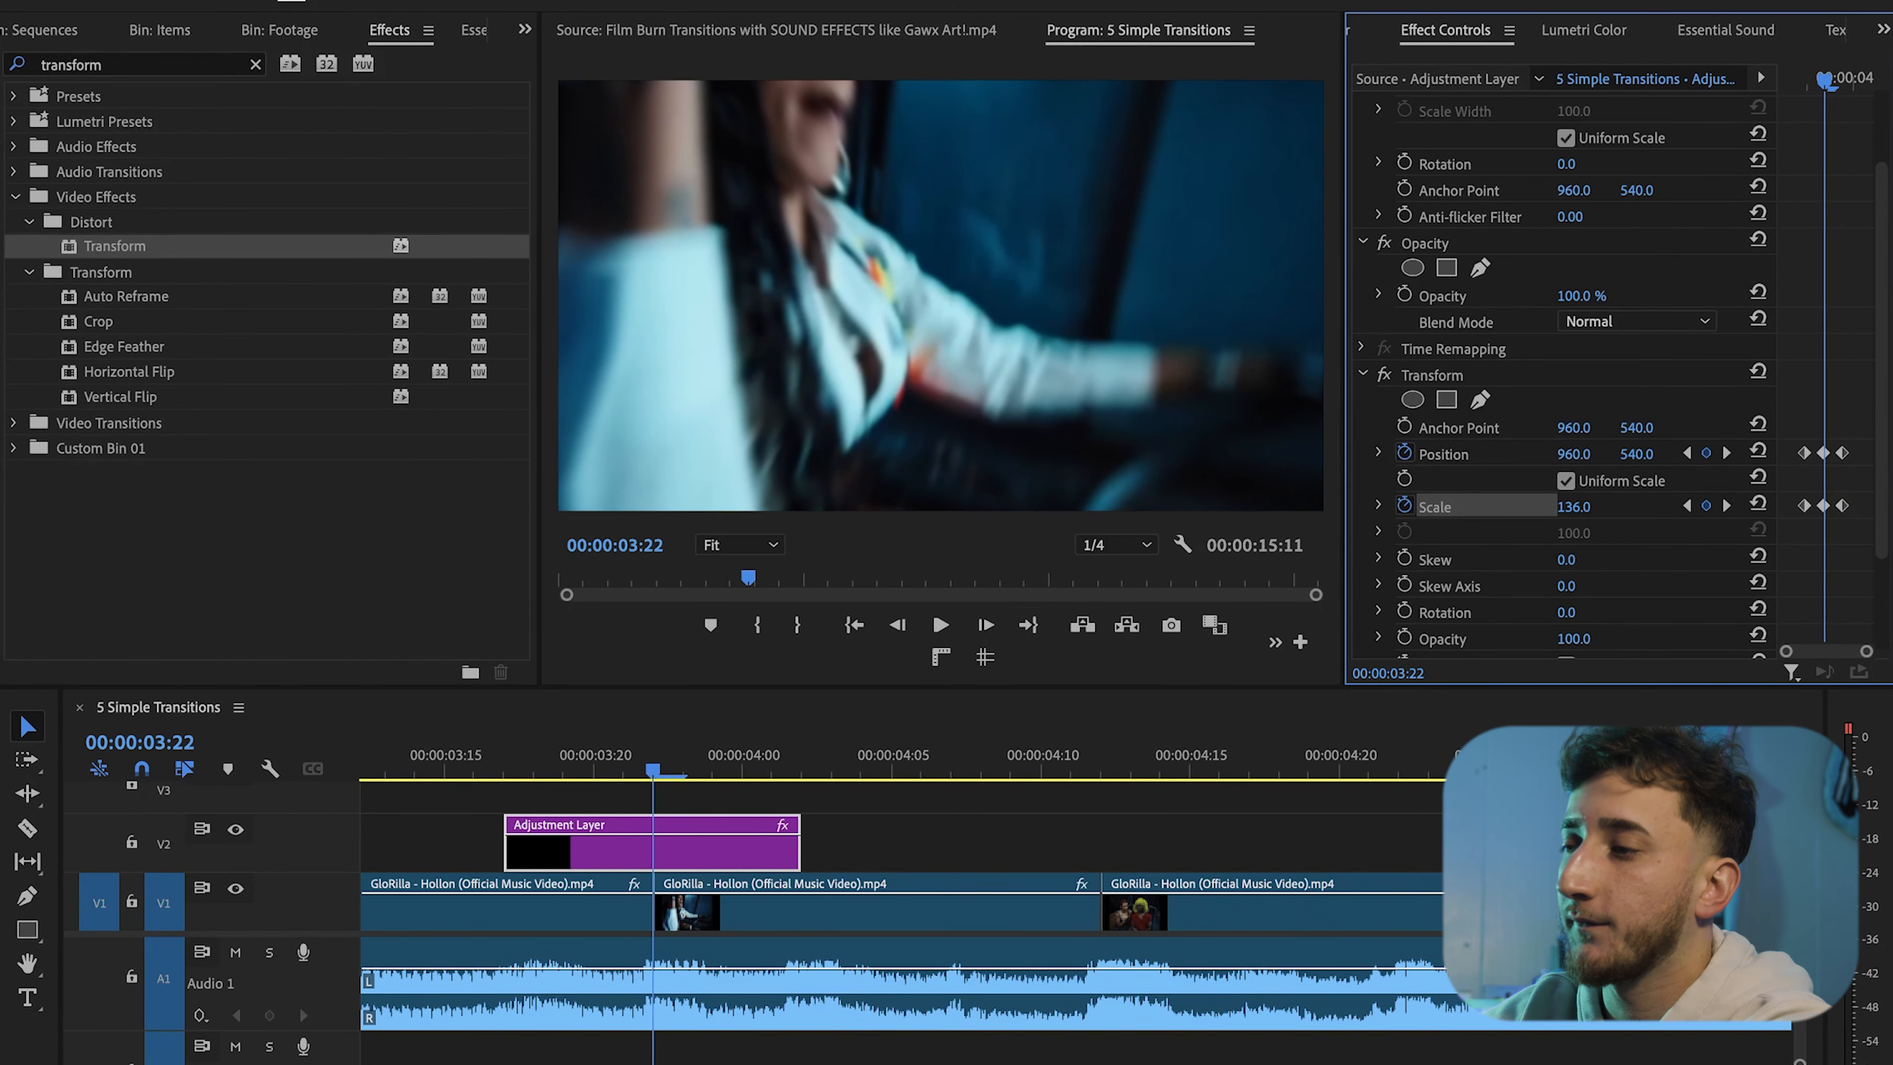
Play back the sequence to preview the zoom transition
key("minus")
key("minus")
left_click(846, 754)
key("space")
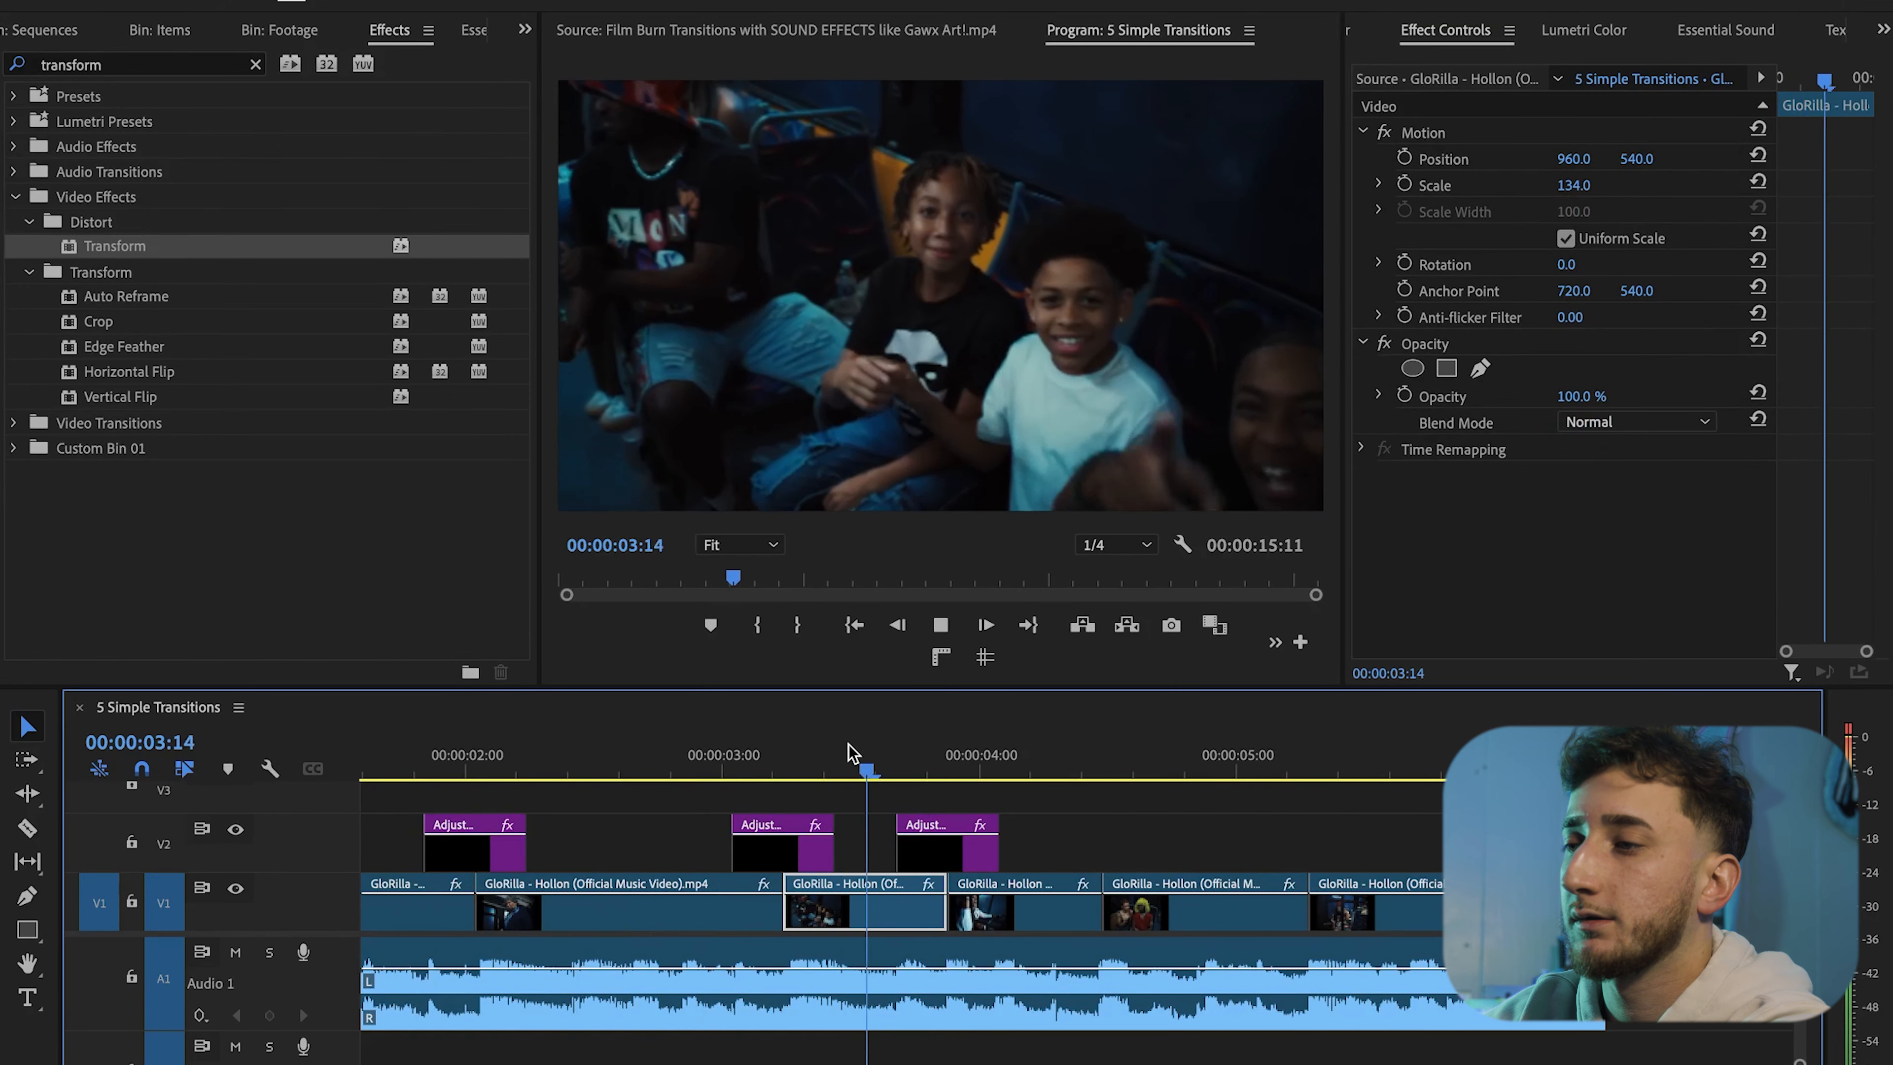
left_click(684, 745)
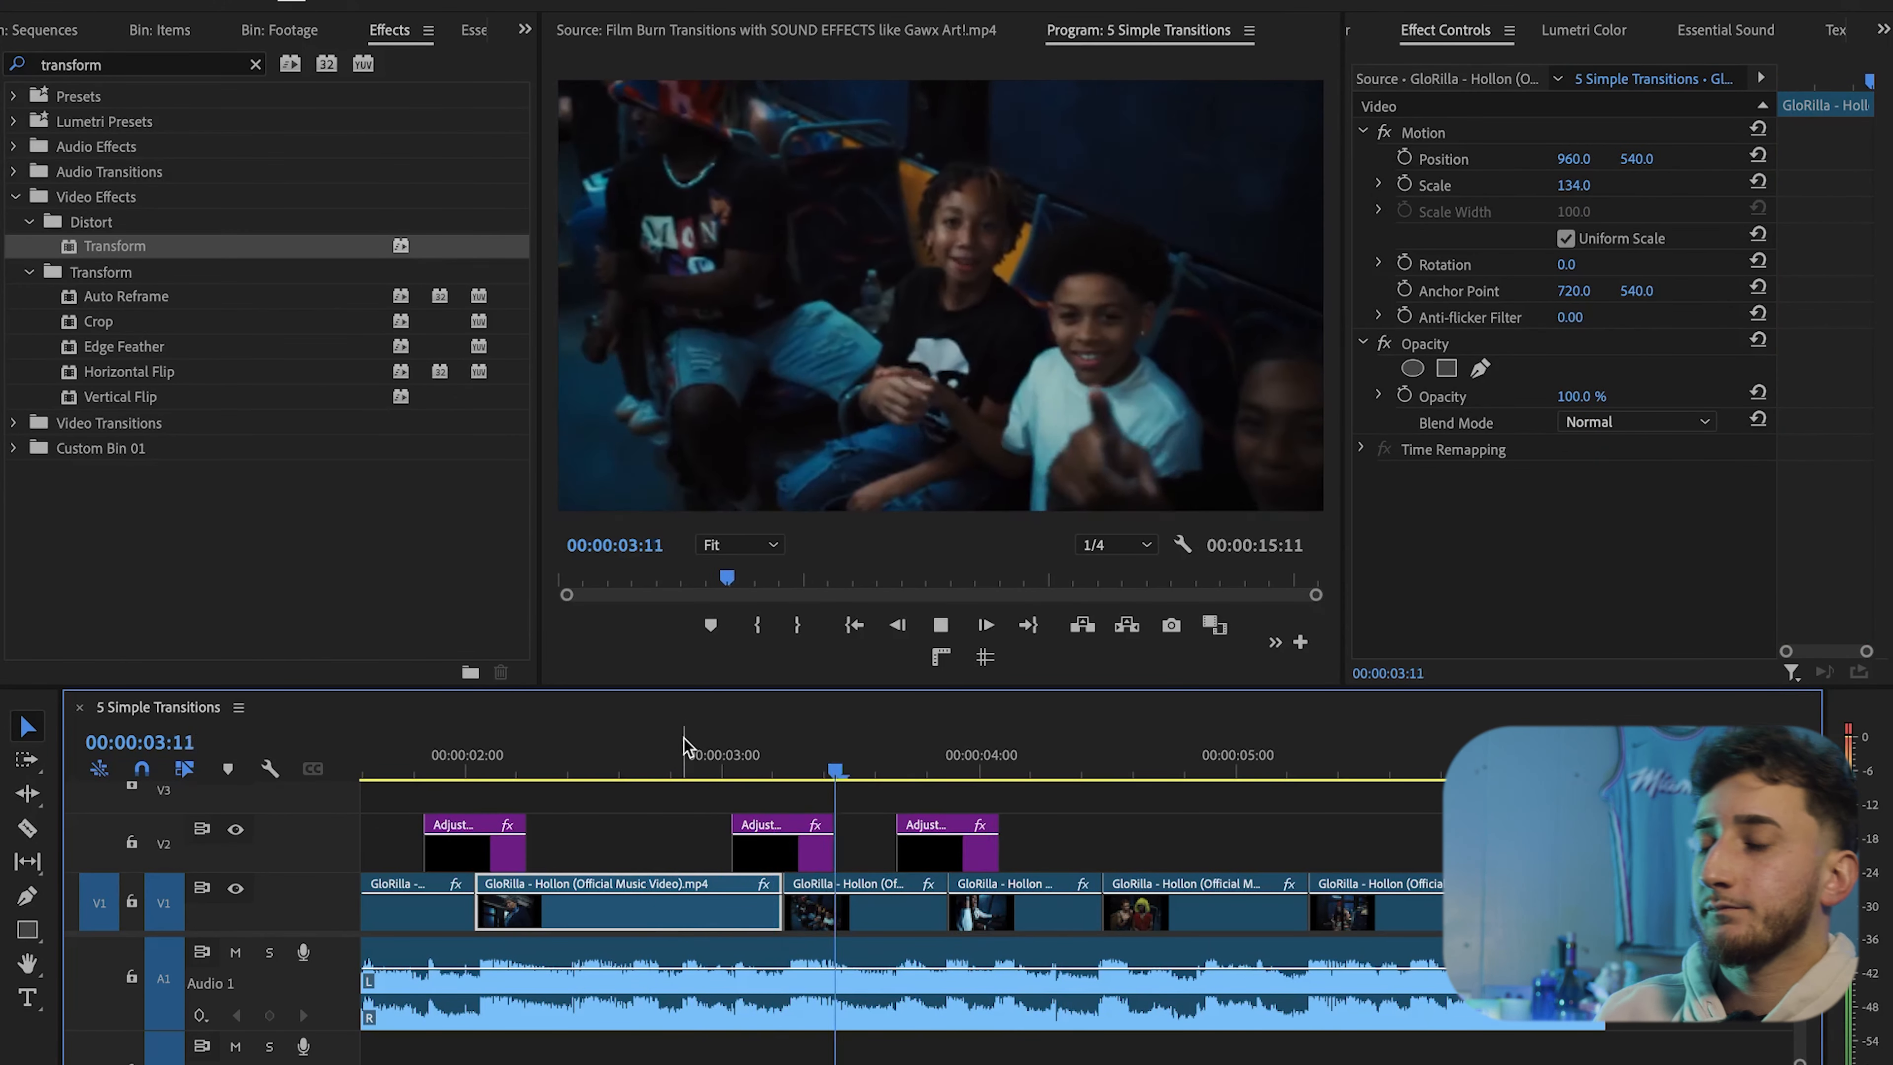
key("space")
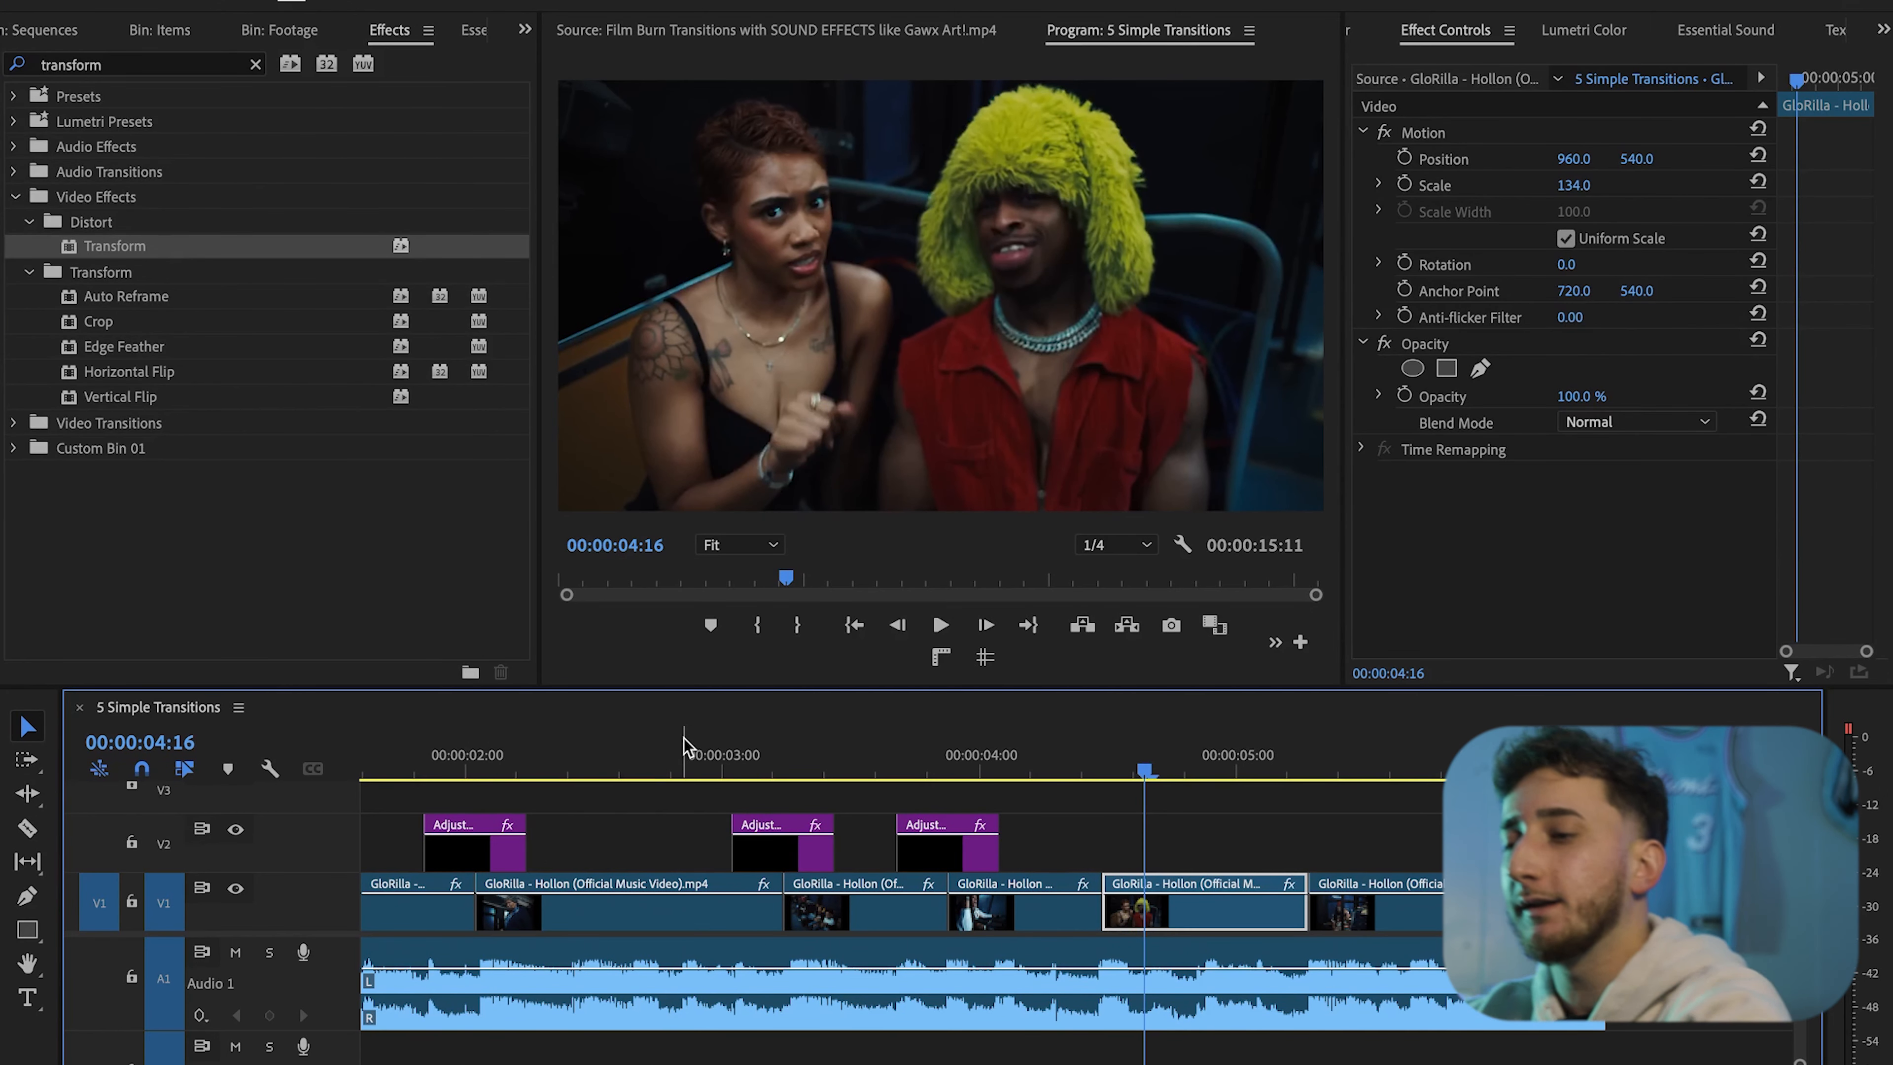
Set the middle Scale keyframe of the third adjustment layer to 165
scroll(948, 780, "up", 3)
left_click(952, 771)
left_click(950, 846)
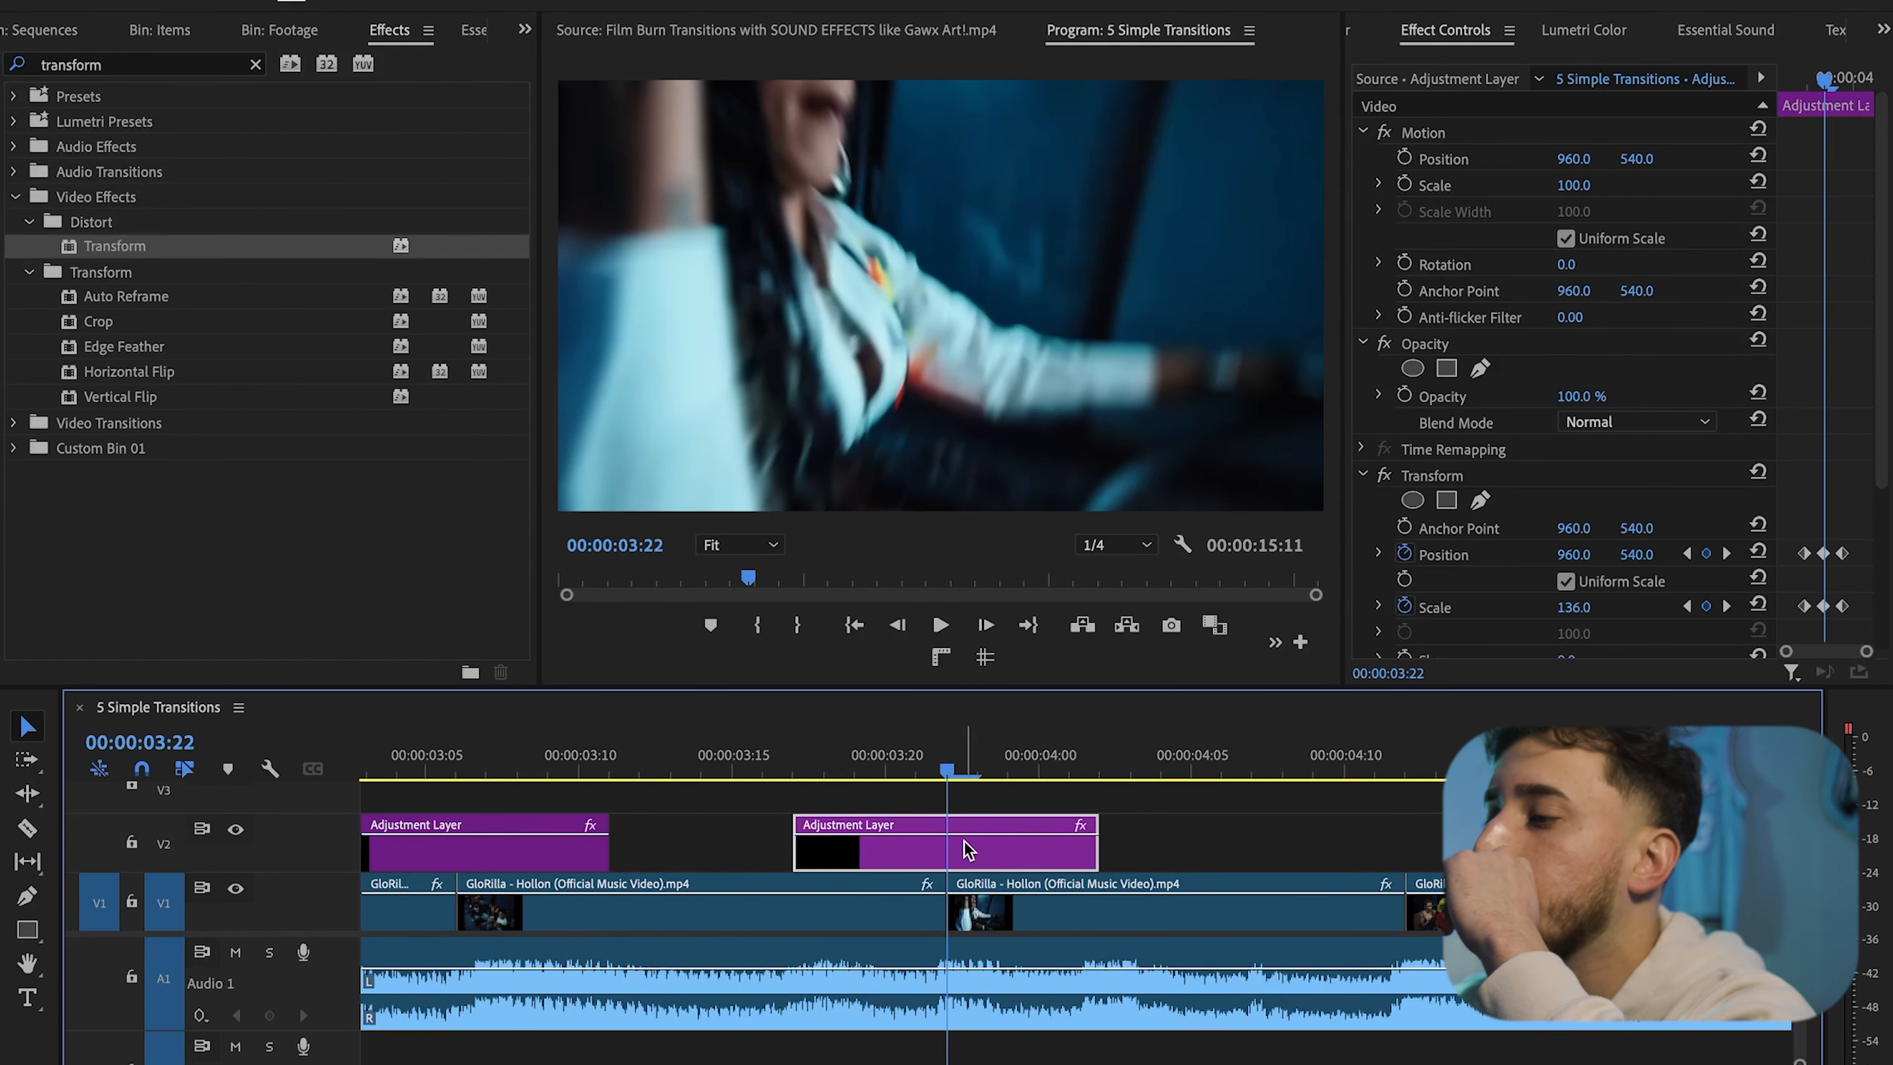
left_click(1573, 606)
type("100")
key("Return")
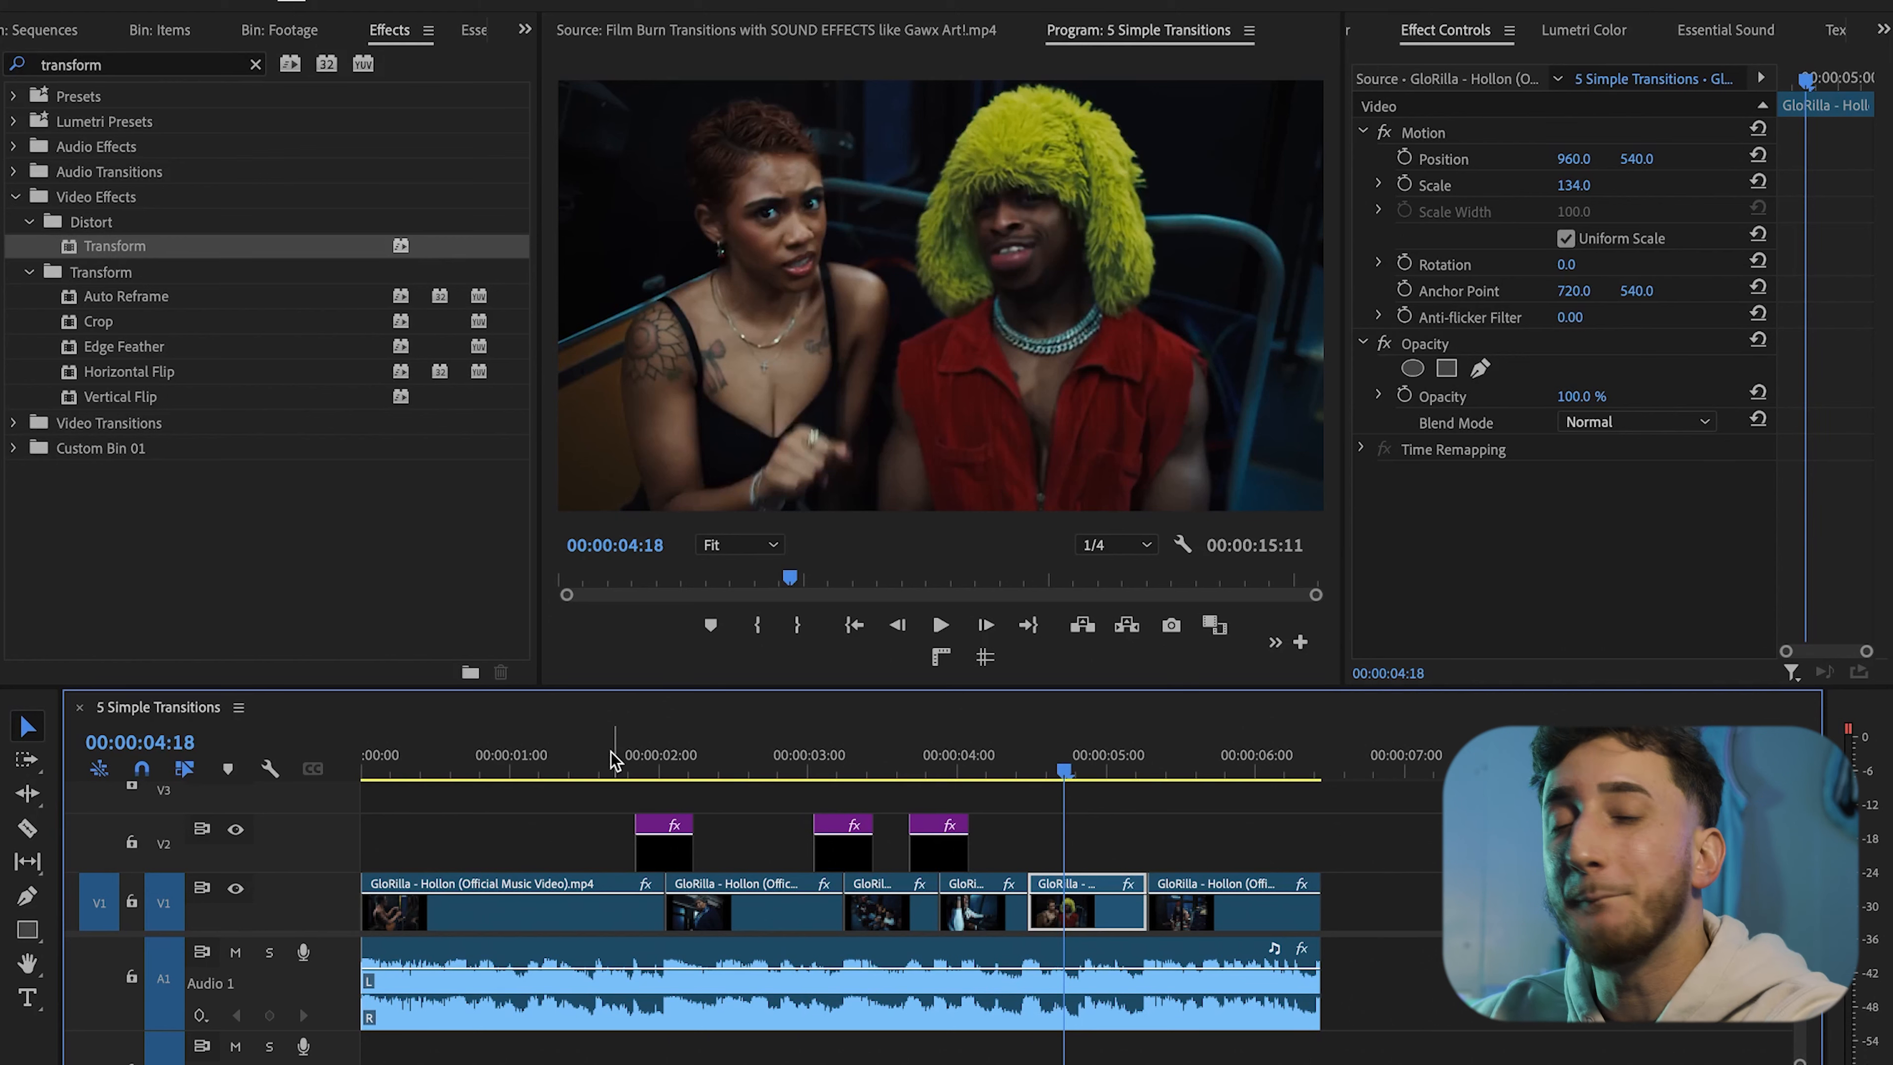
Add Rotation keyframes two frames before and two frames after the middle frame
scroll(946, 773, "up", 5)
left_click(936, 771)
left_click(950, 849)
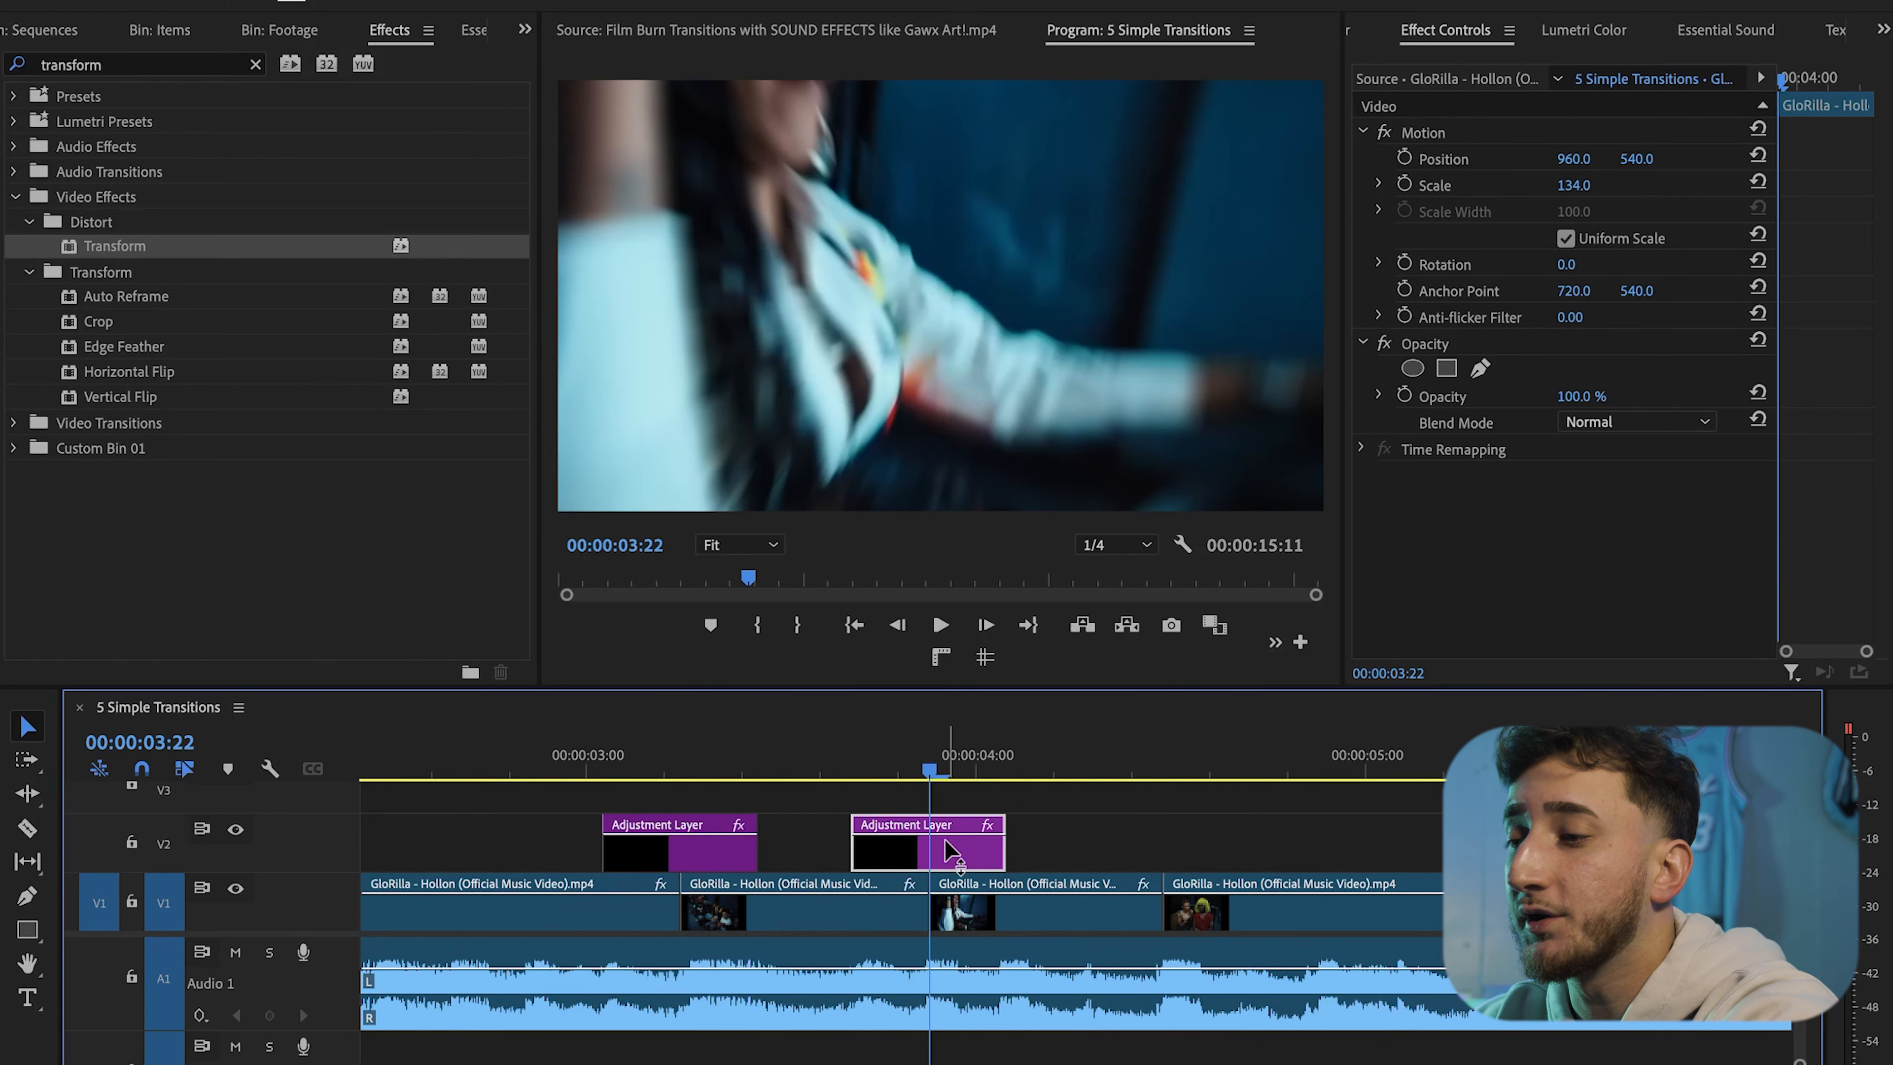
scroll(1552, 515, "down", 4)
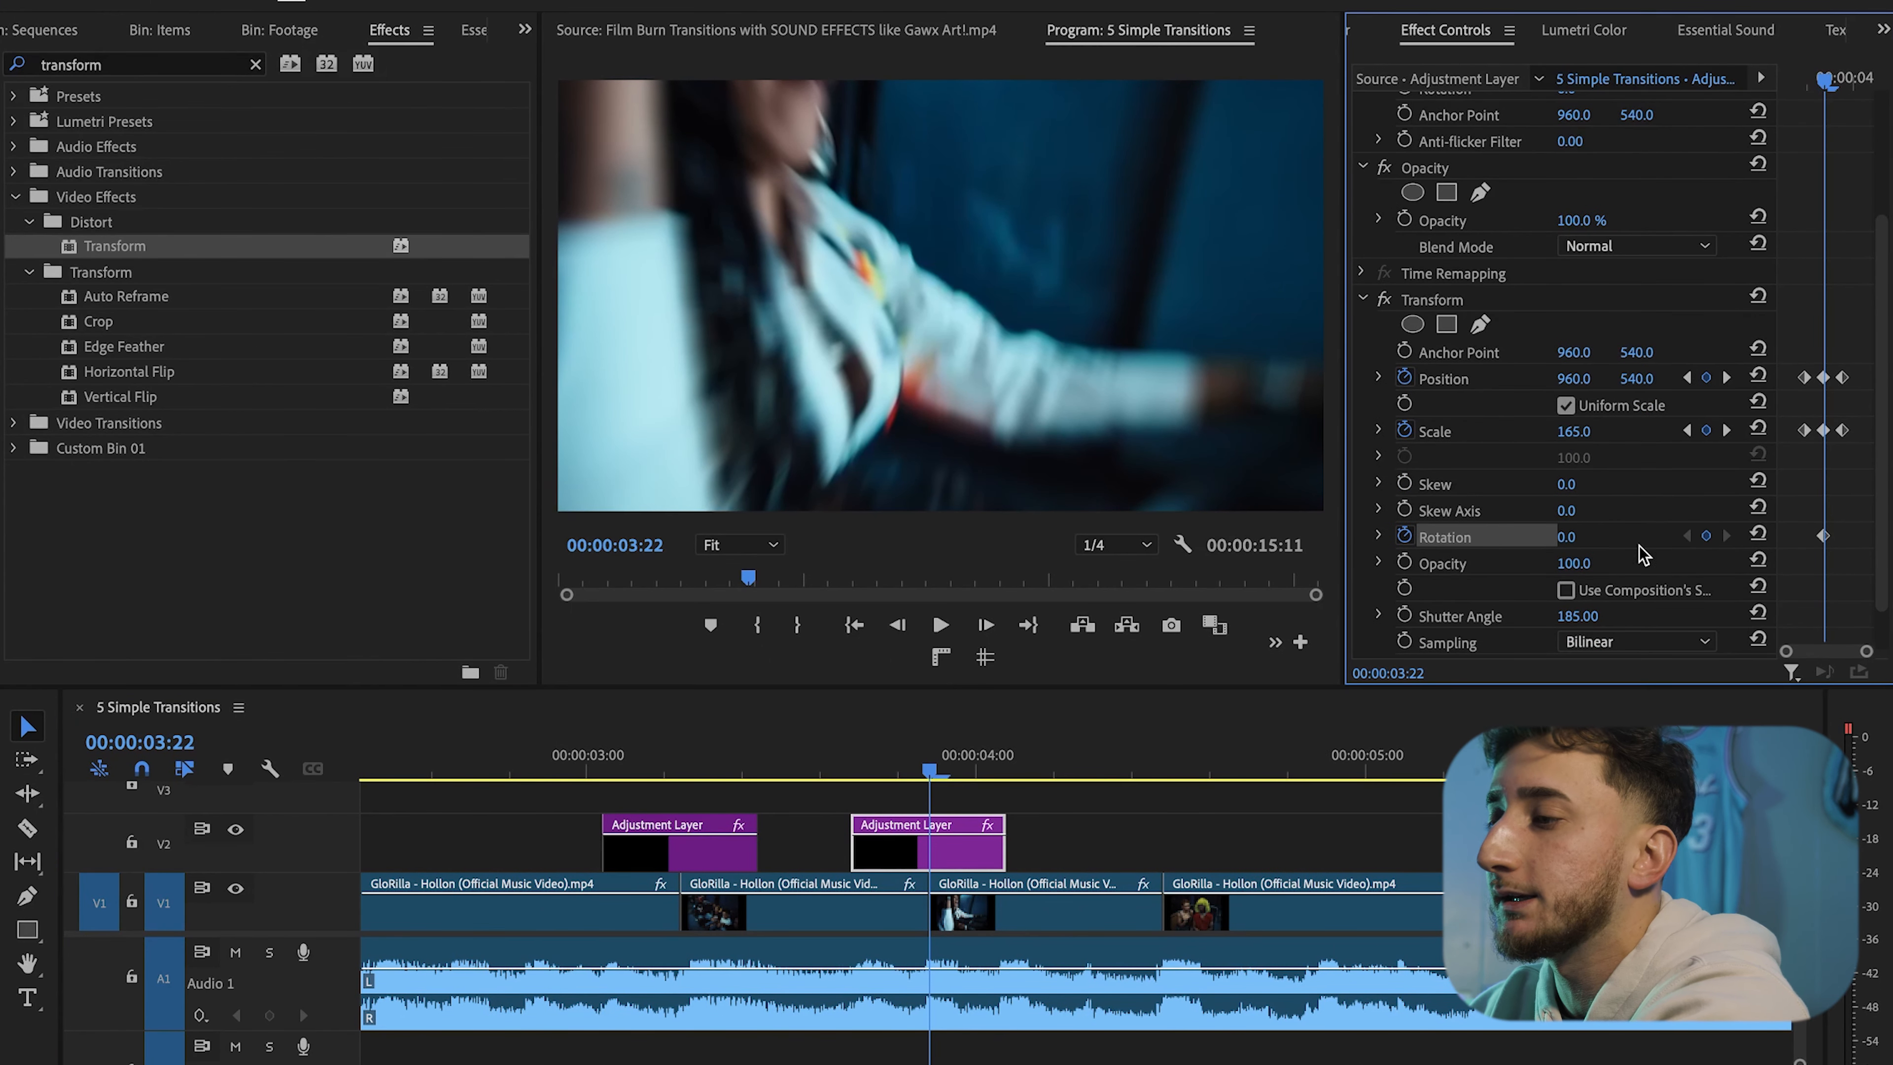
key("Left")
key("Left")
left_click(1707, 537)
key("Right")
key("Right")
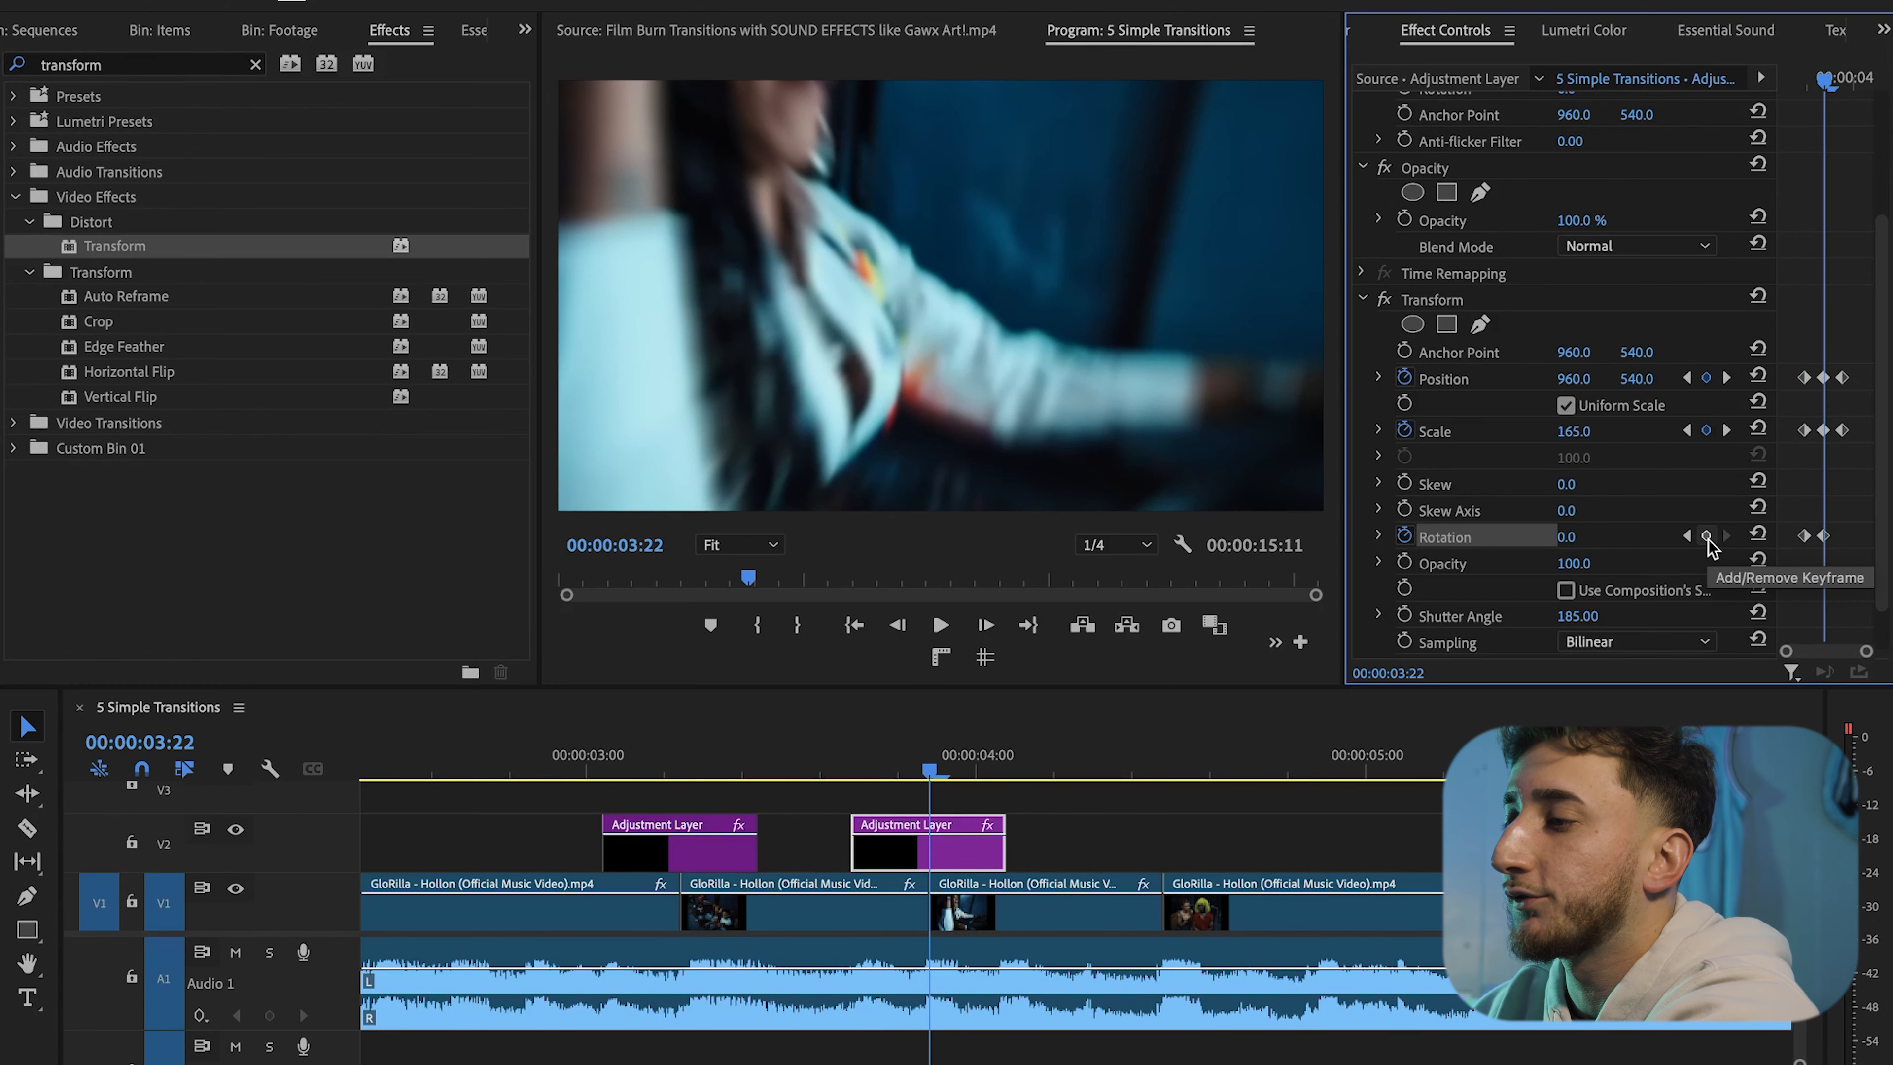
key("Right")
key("Right")
left_click(1706, 536)
Increase the middle Rotation keyframe value slightly
key("Left")
key("Left")
left_click_drag(1574, 537, 1586, 536)
Scrub and play the sequence to preview the zoom and rotation transition
scroll(812, 749, "down", 4)
left_click_drag(721, 730, 663, 748)
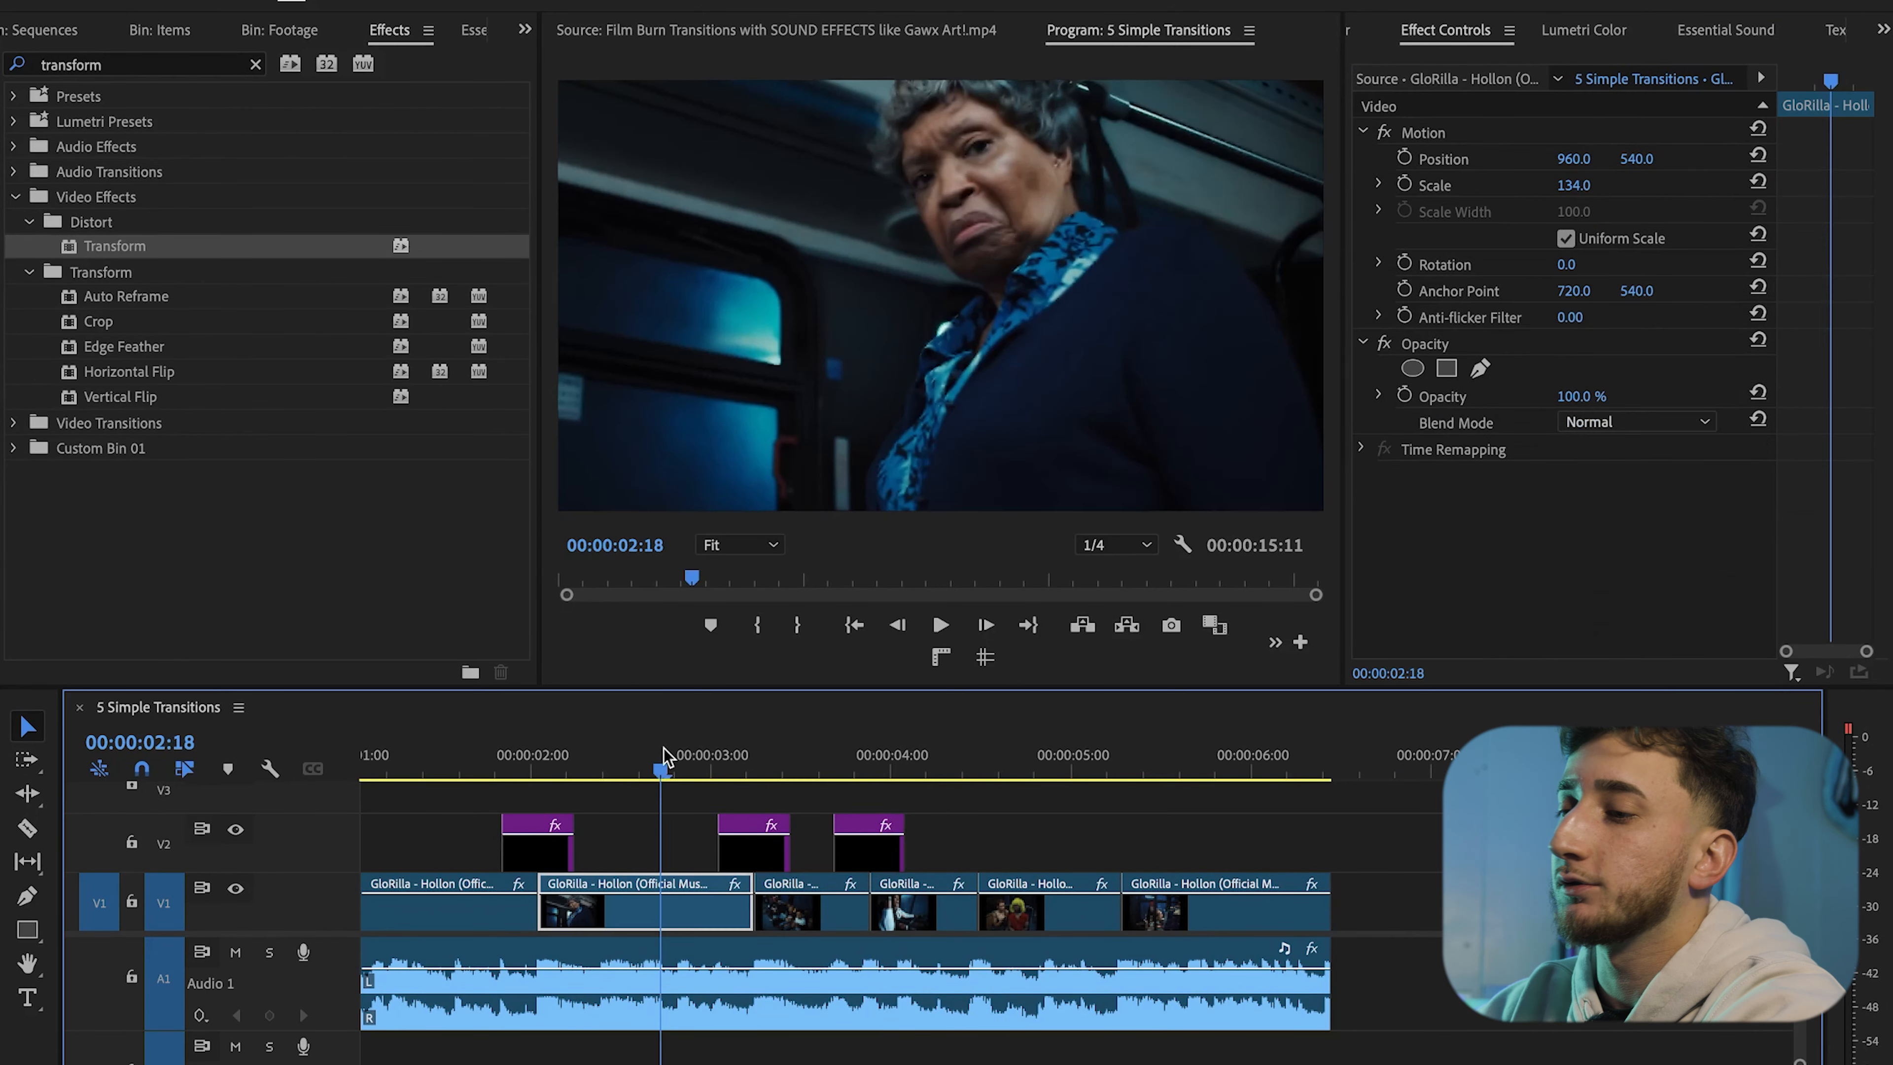
key("space")
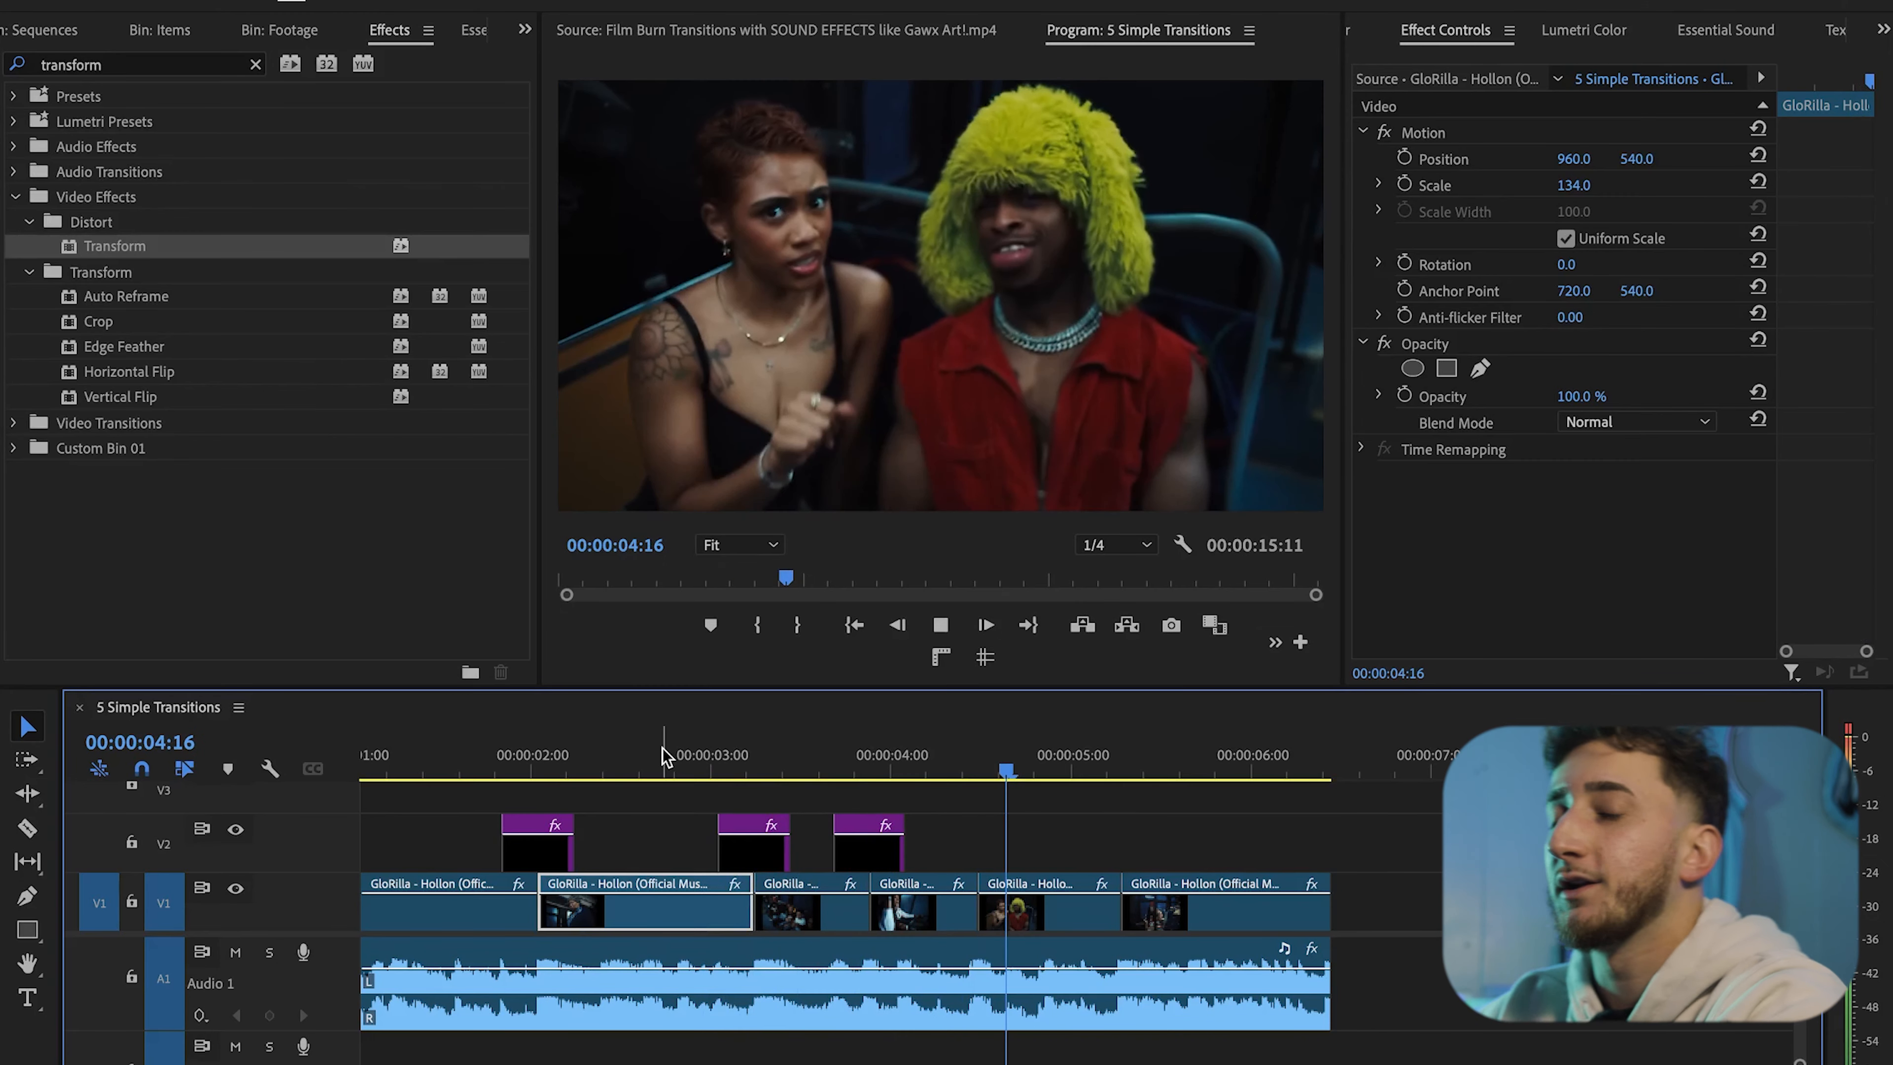
key("space")
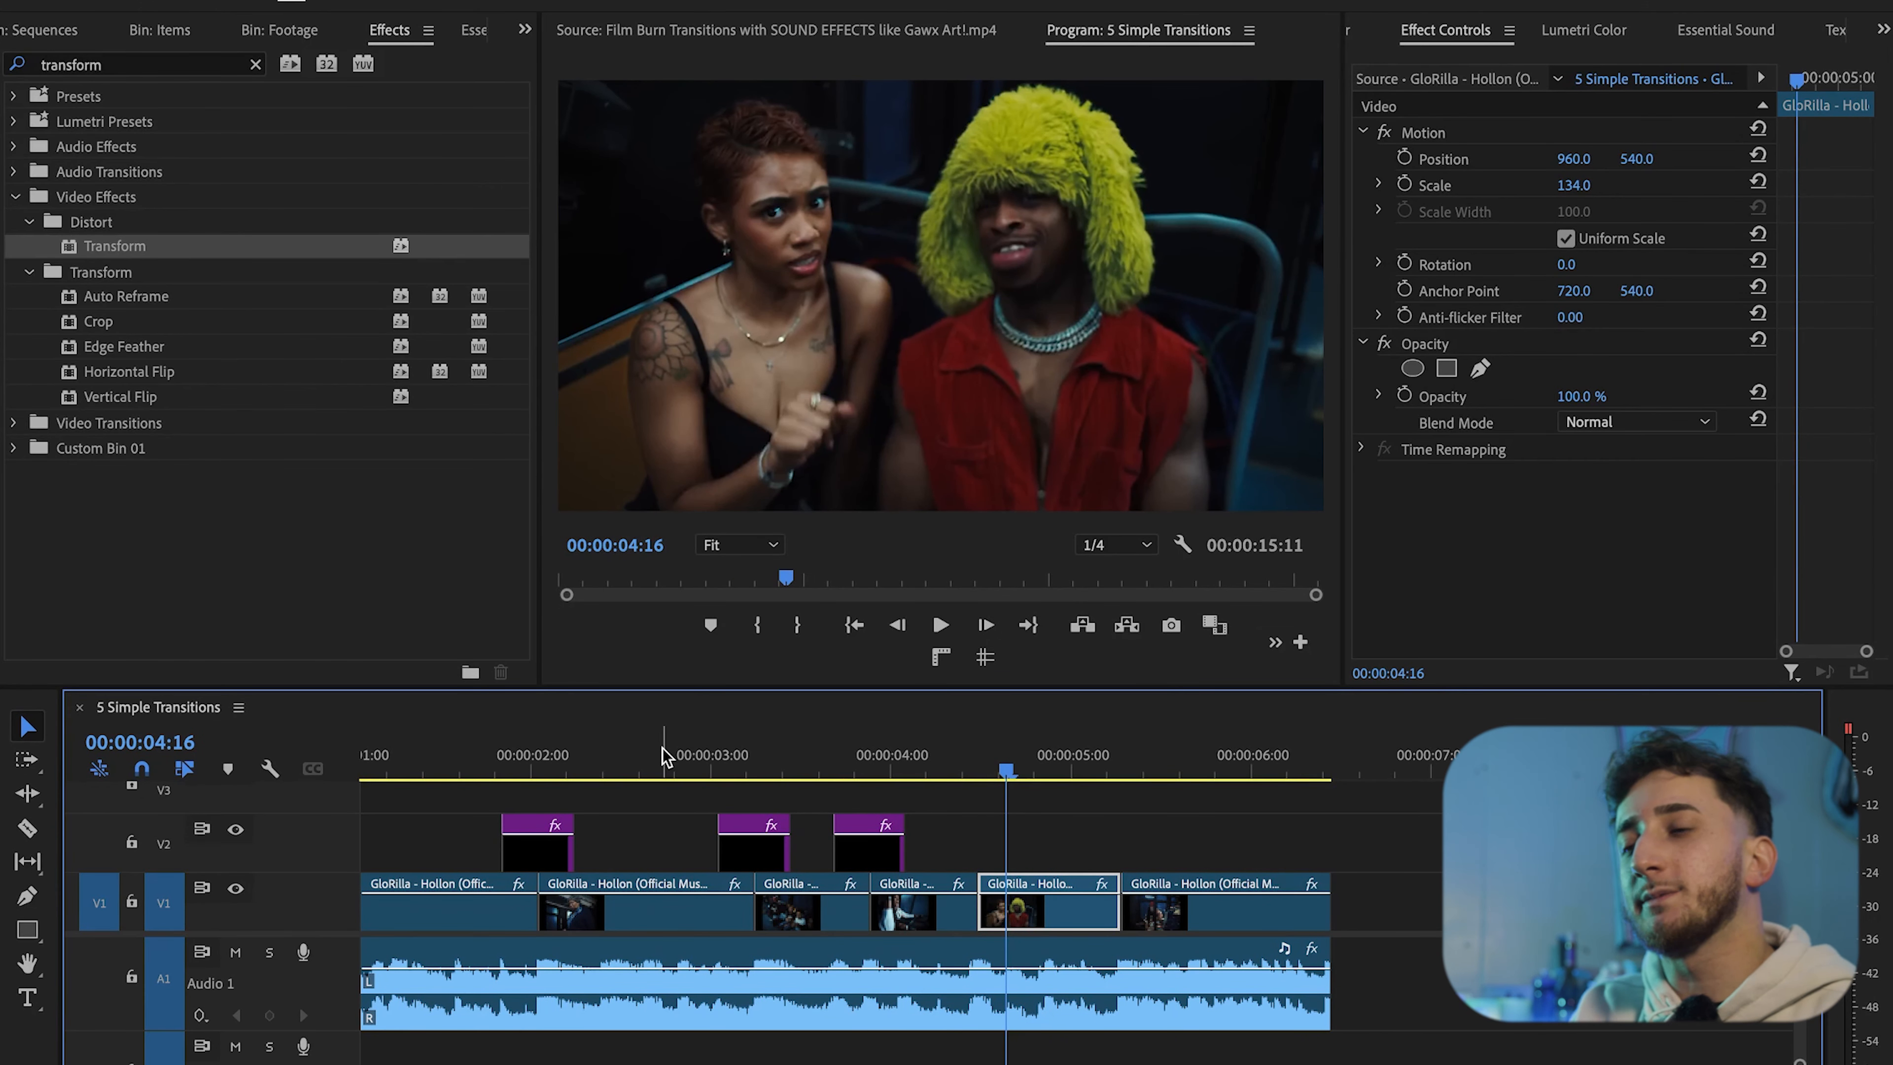
scroll(820, 895, "up", 3)
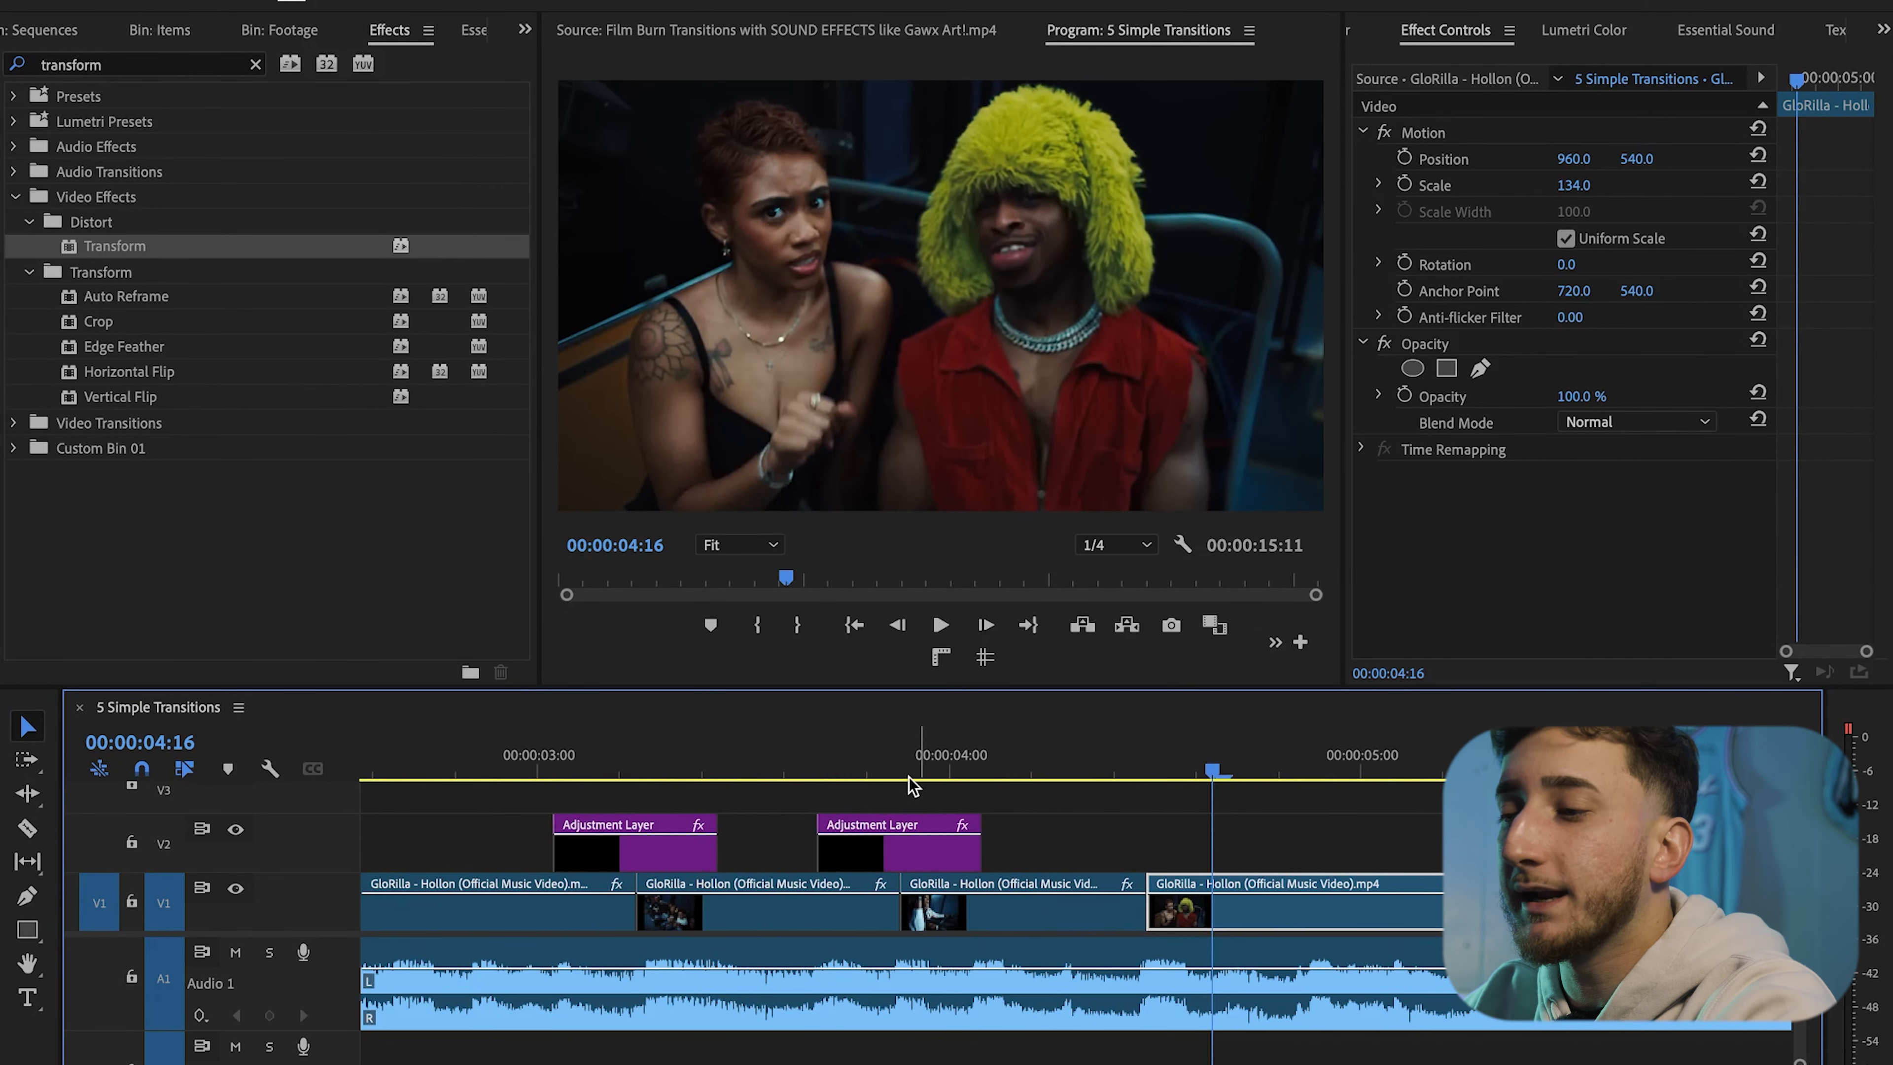
Copy the Levels effect from the first adjustment layer and paste it onto the third adjustment layer
left_click(890, 768)
left_click(910, 846)
key("=")
left_click_drag(893, 770, 466, 770)
key("minus")
key("minus")
key("minus")
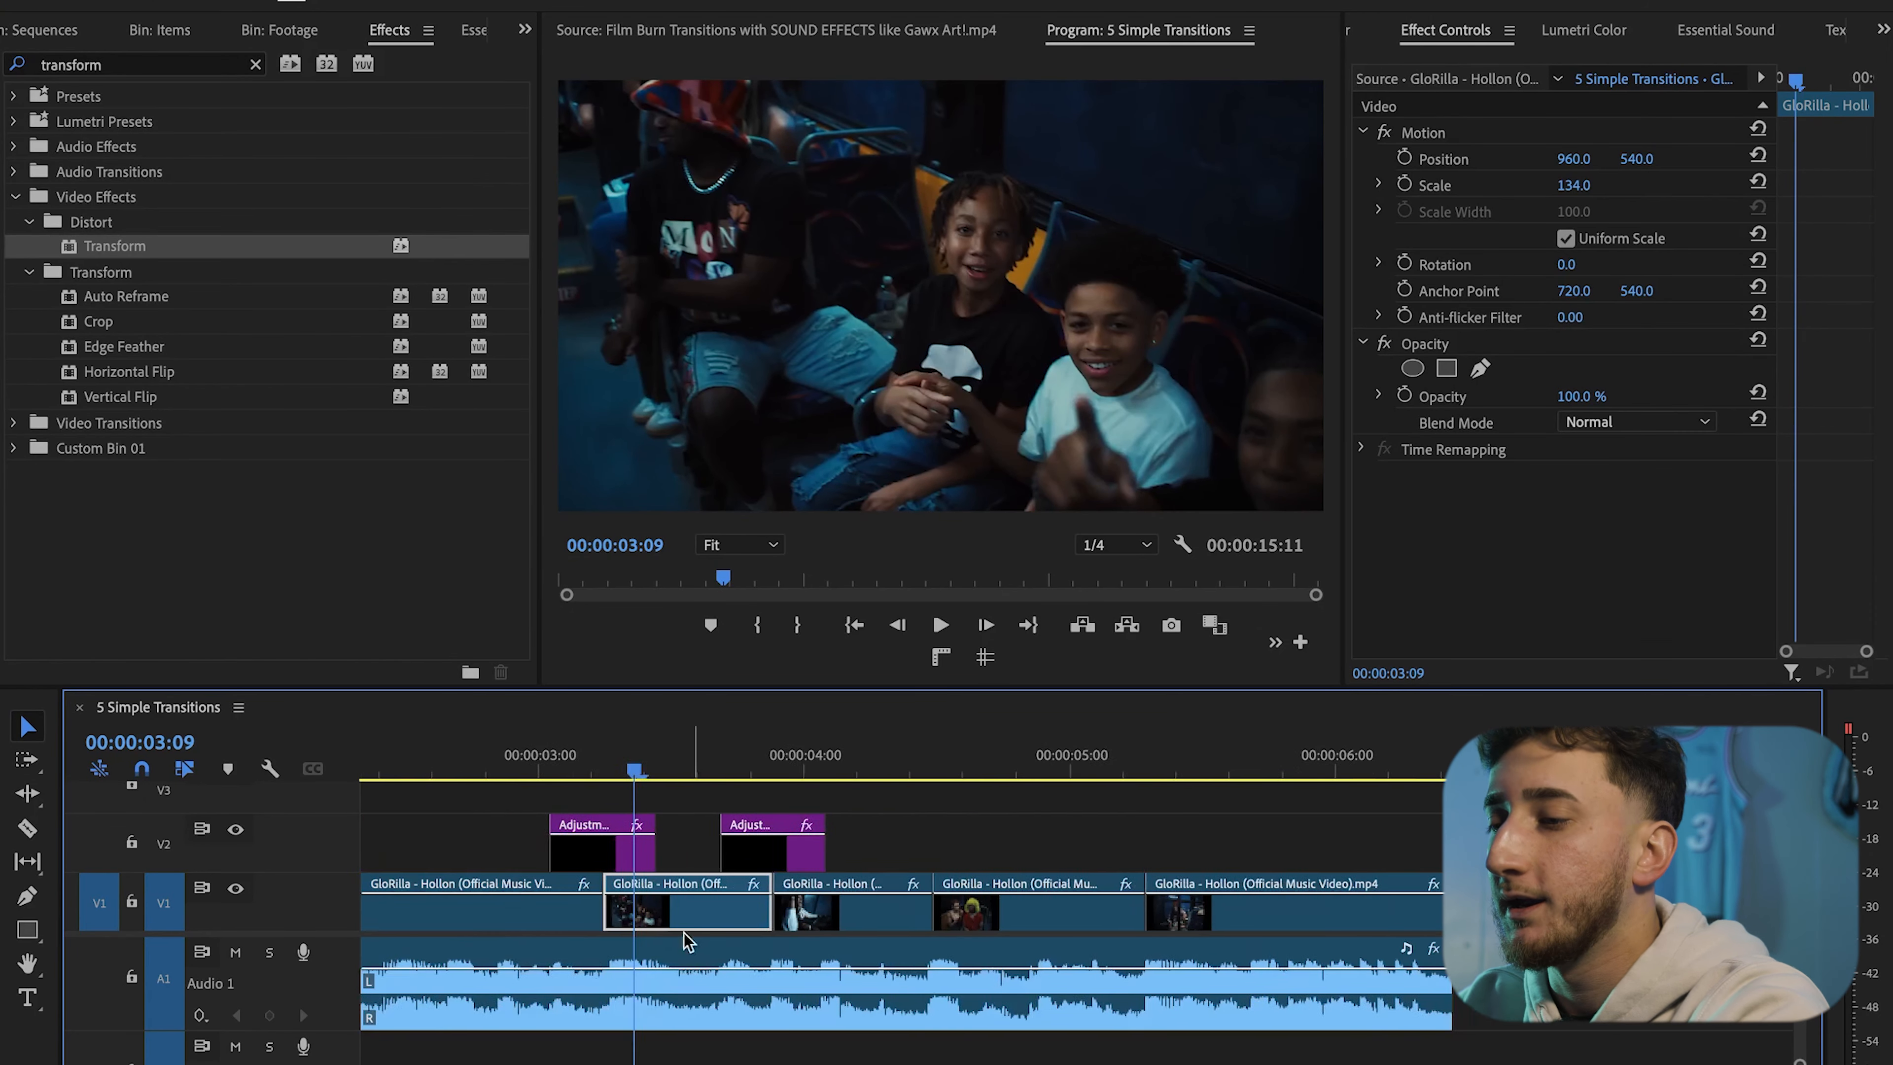
left_click(840, 770)
key("equal")
key("equal")
key("equal")
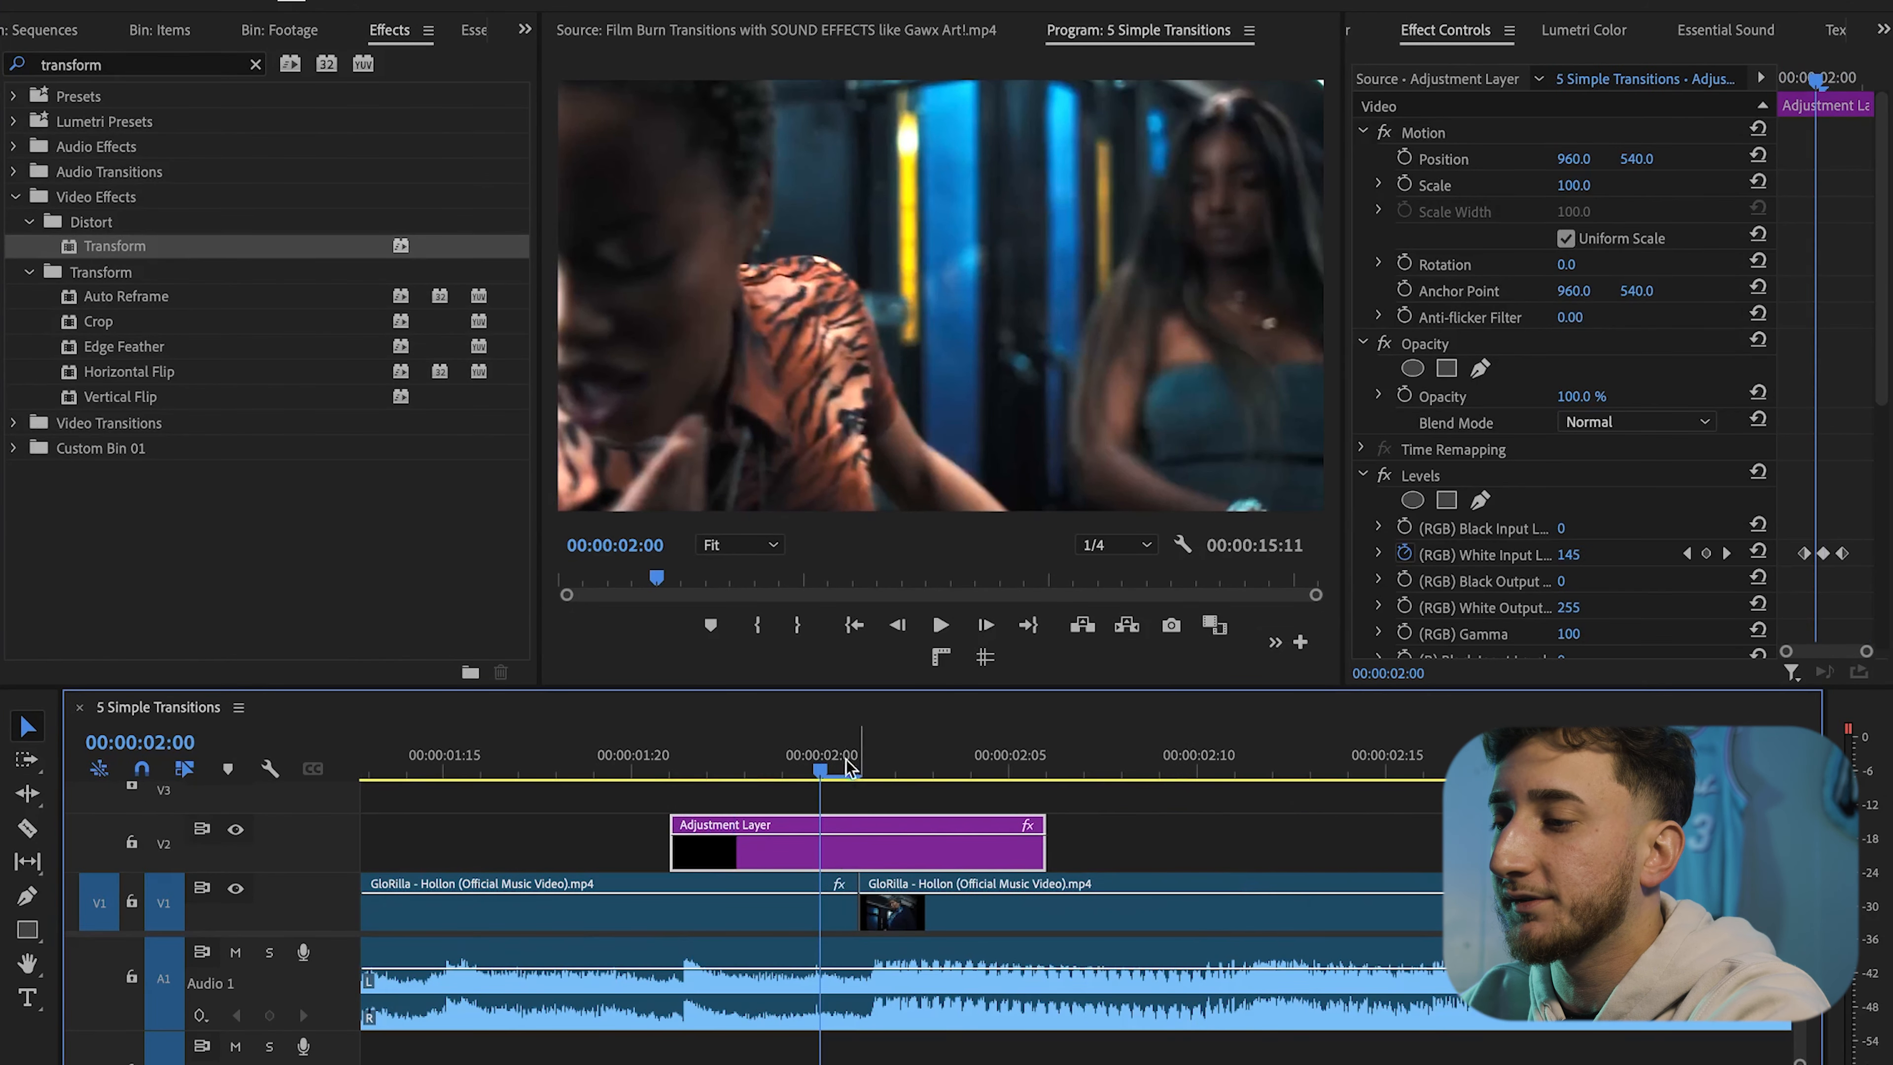
key("Right")
left_click(1524, 477)
scroll(1005, 904, "down", 10)
scroll(559, 828, "up", 10)
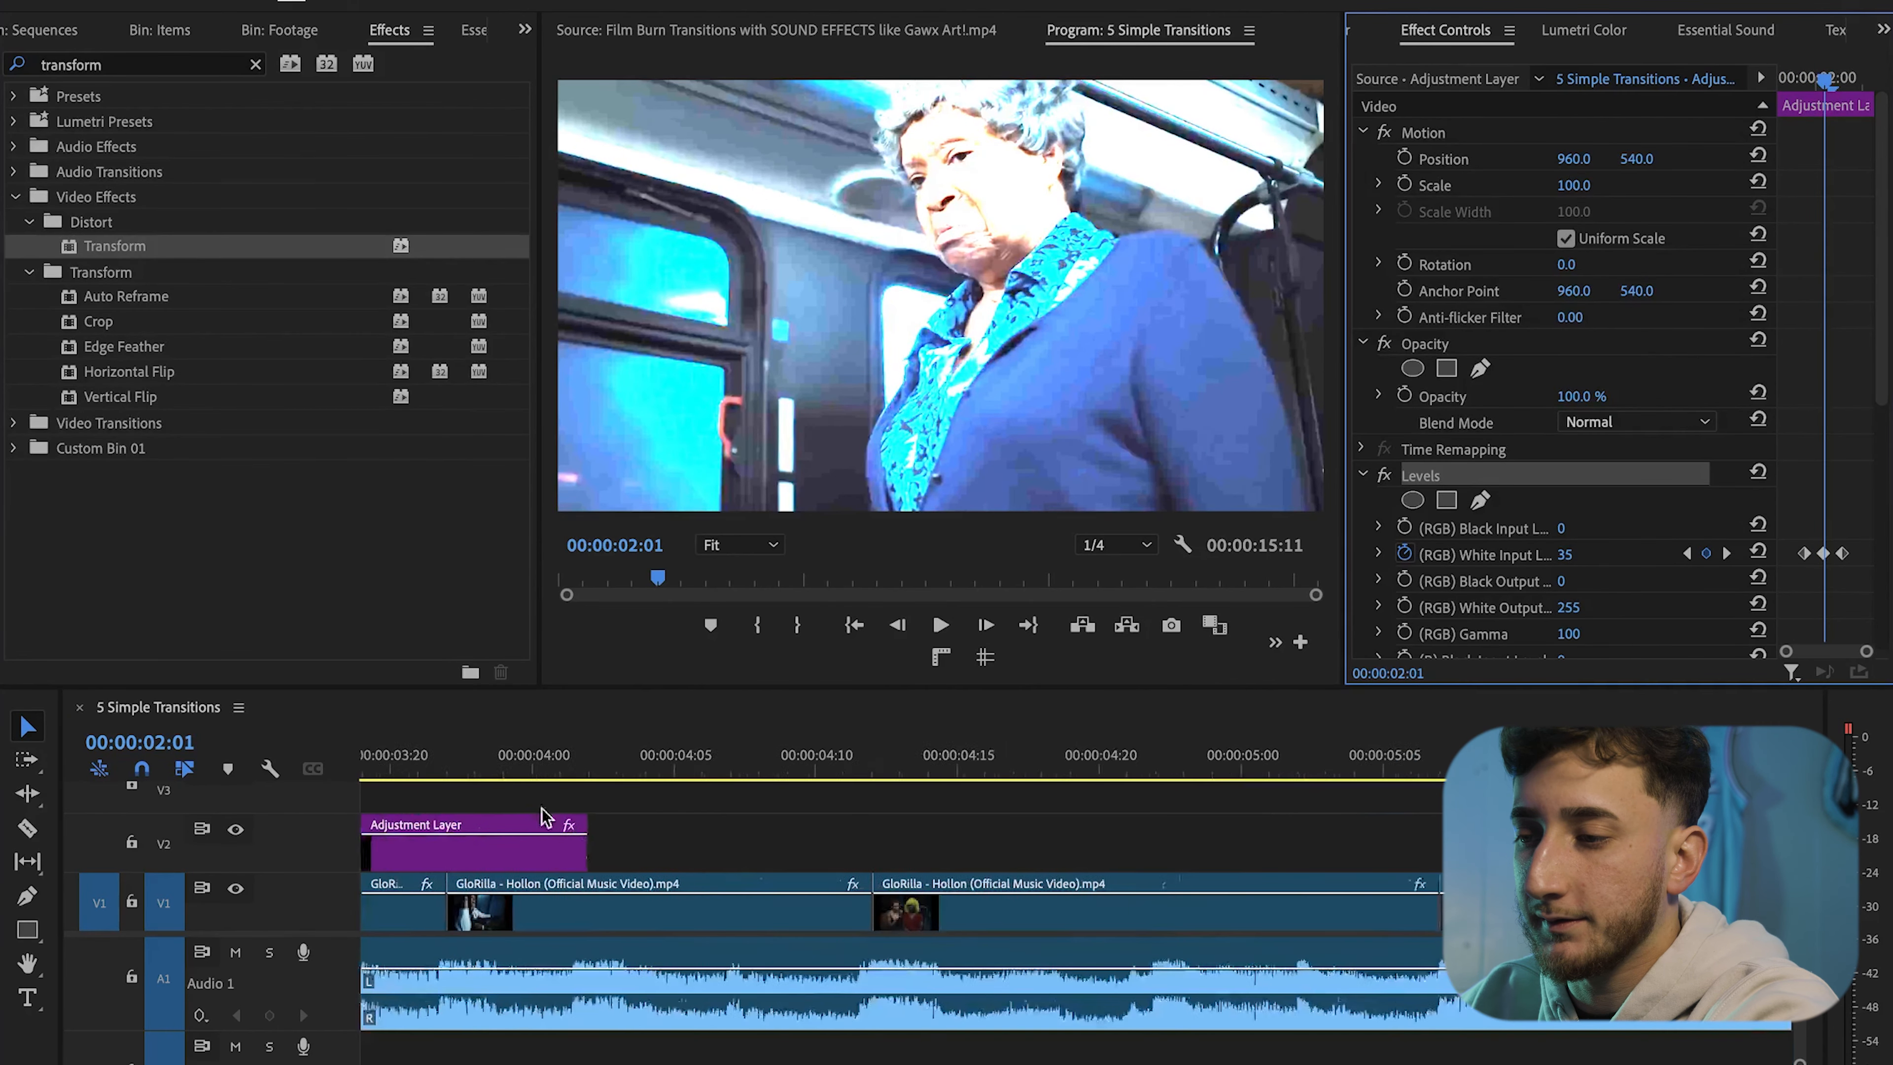
scroll(611, 805, "left", 3)
left_click(631, 774)
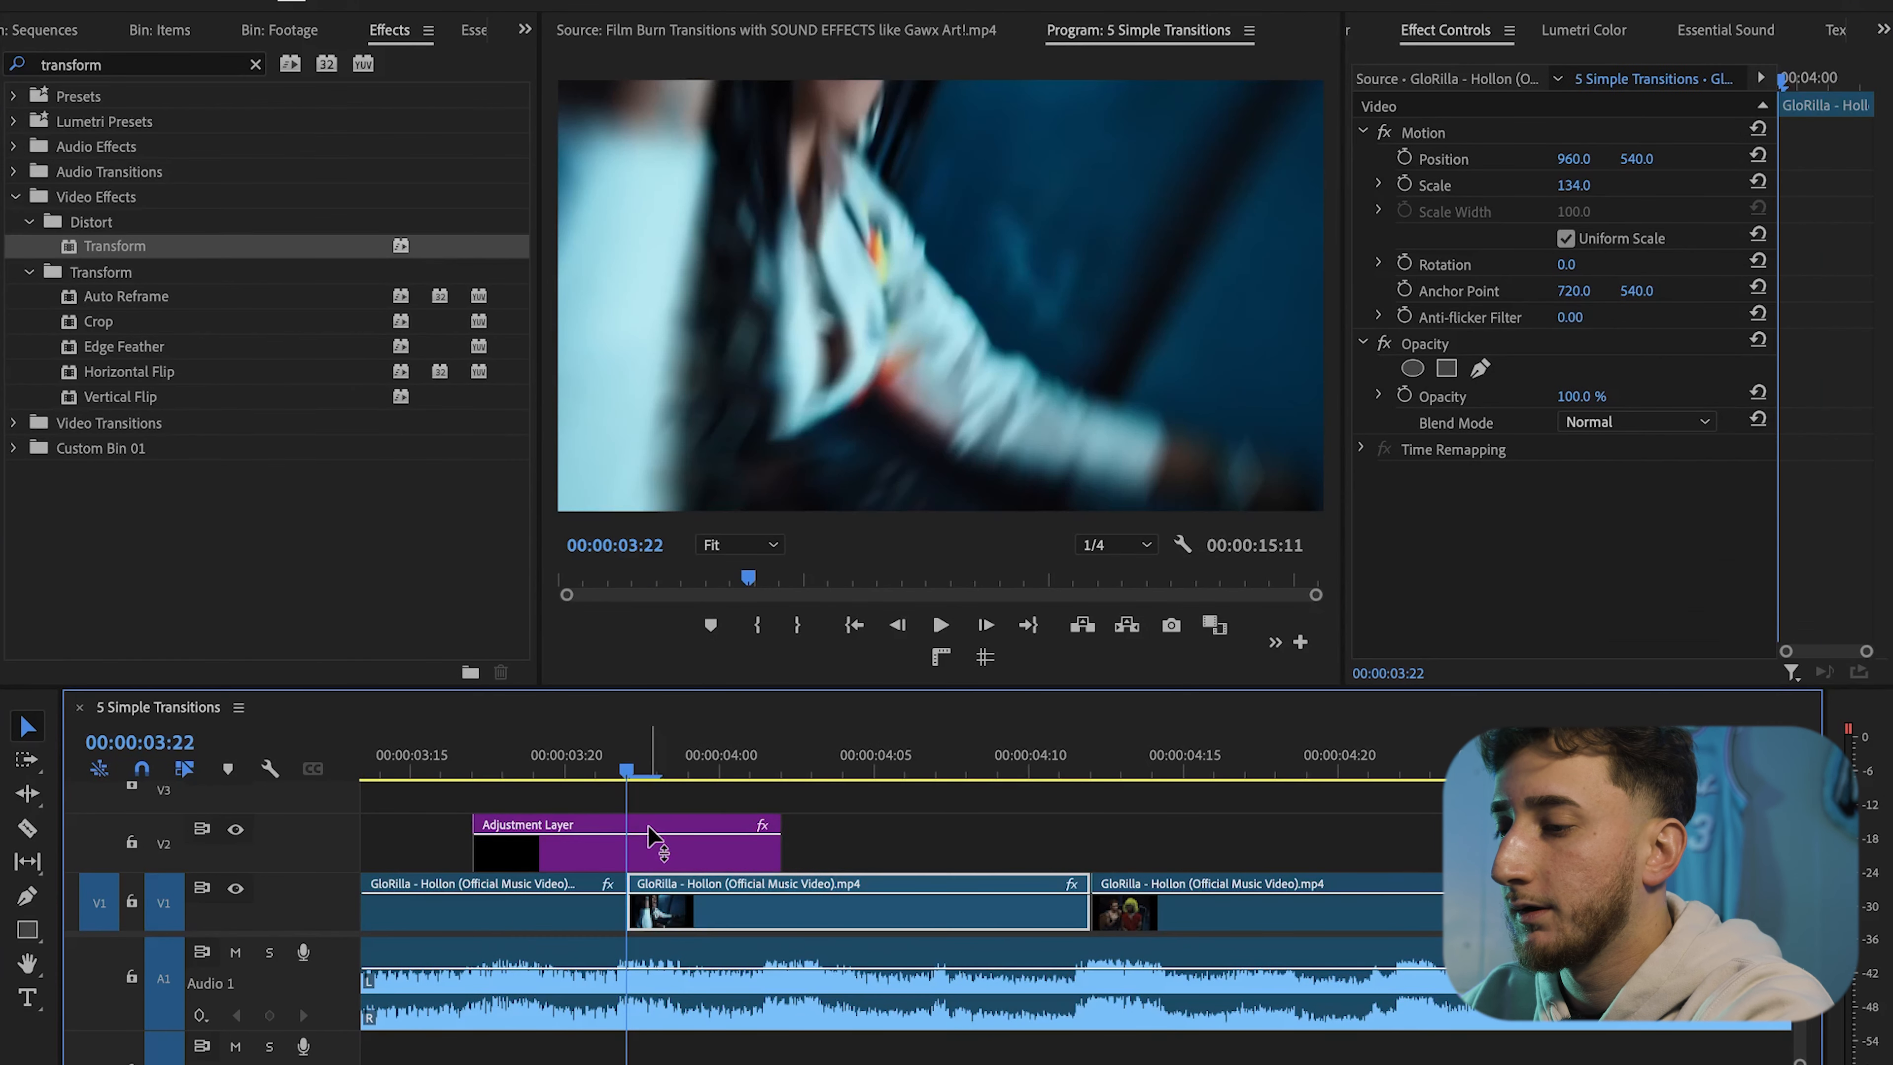
left_click(651, 826)
key("super+v")
Preview the combined flash and Transform transition on the third adjustment layer
scroll(1869, 508, "down", 4)
scroll(1869, 508, "down", 10)
scroll(633, 865, "down", 8)
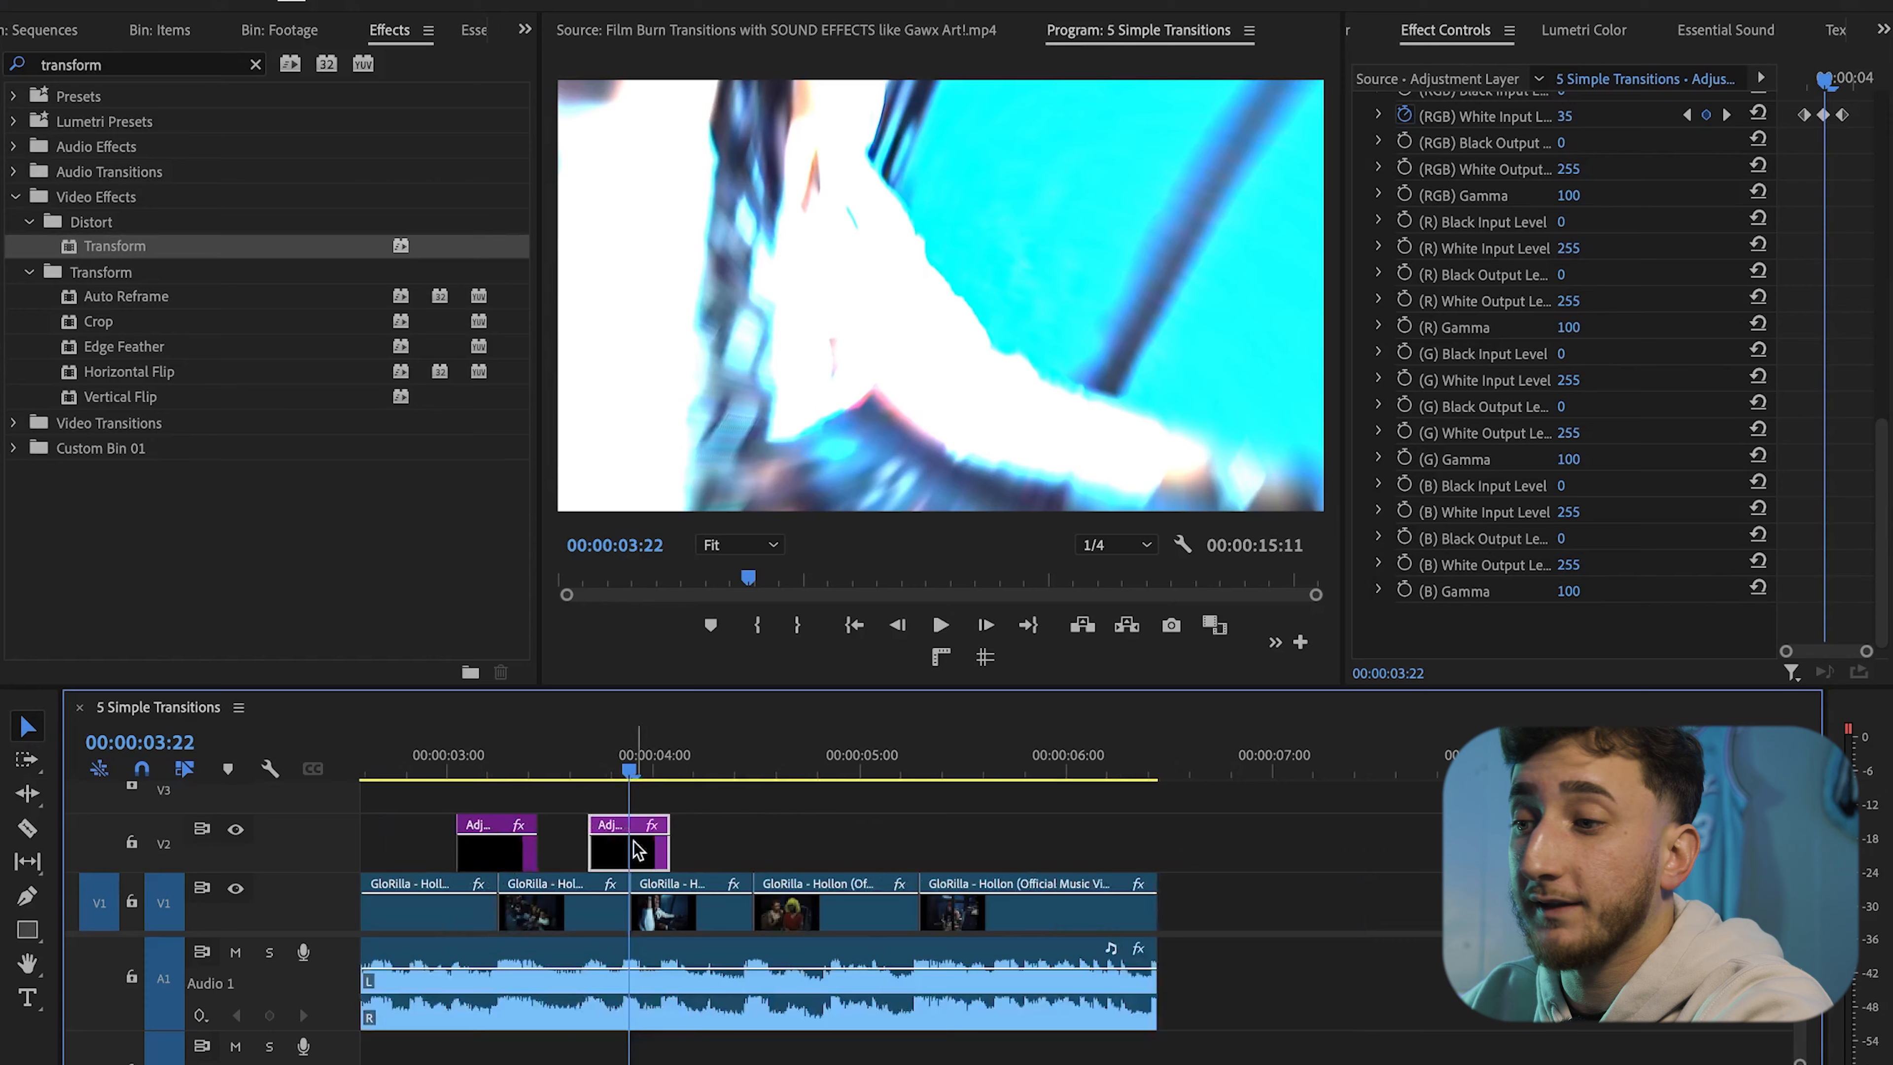
left_click(540, 770)
key("space")
key("space")
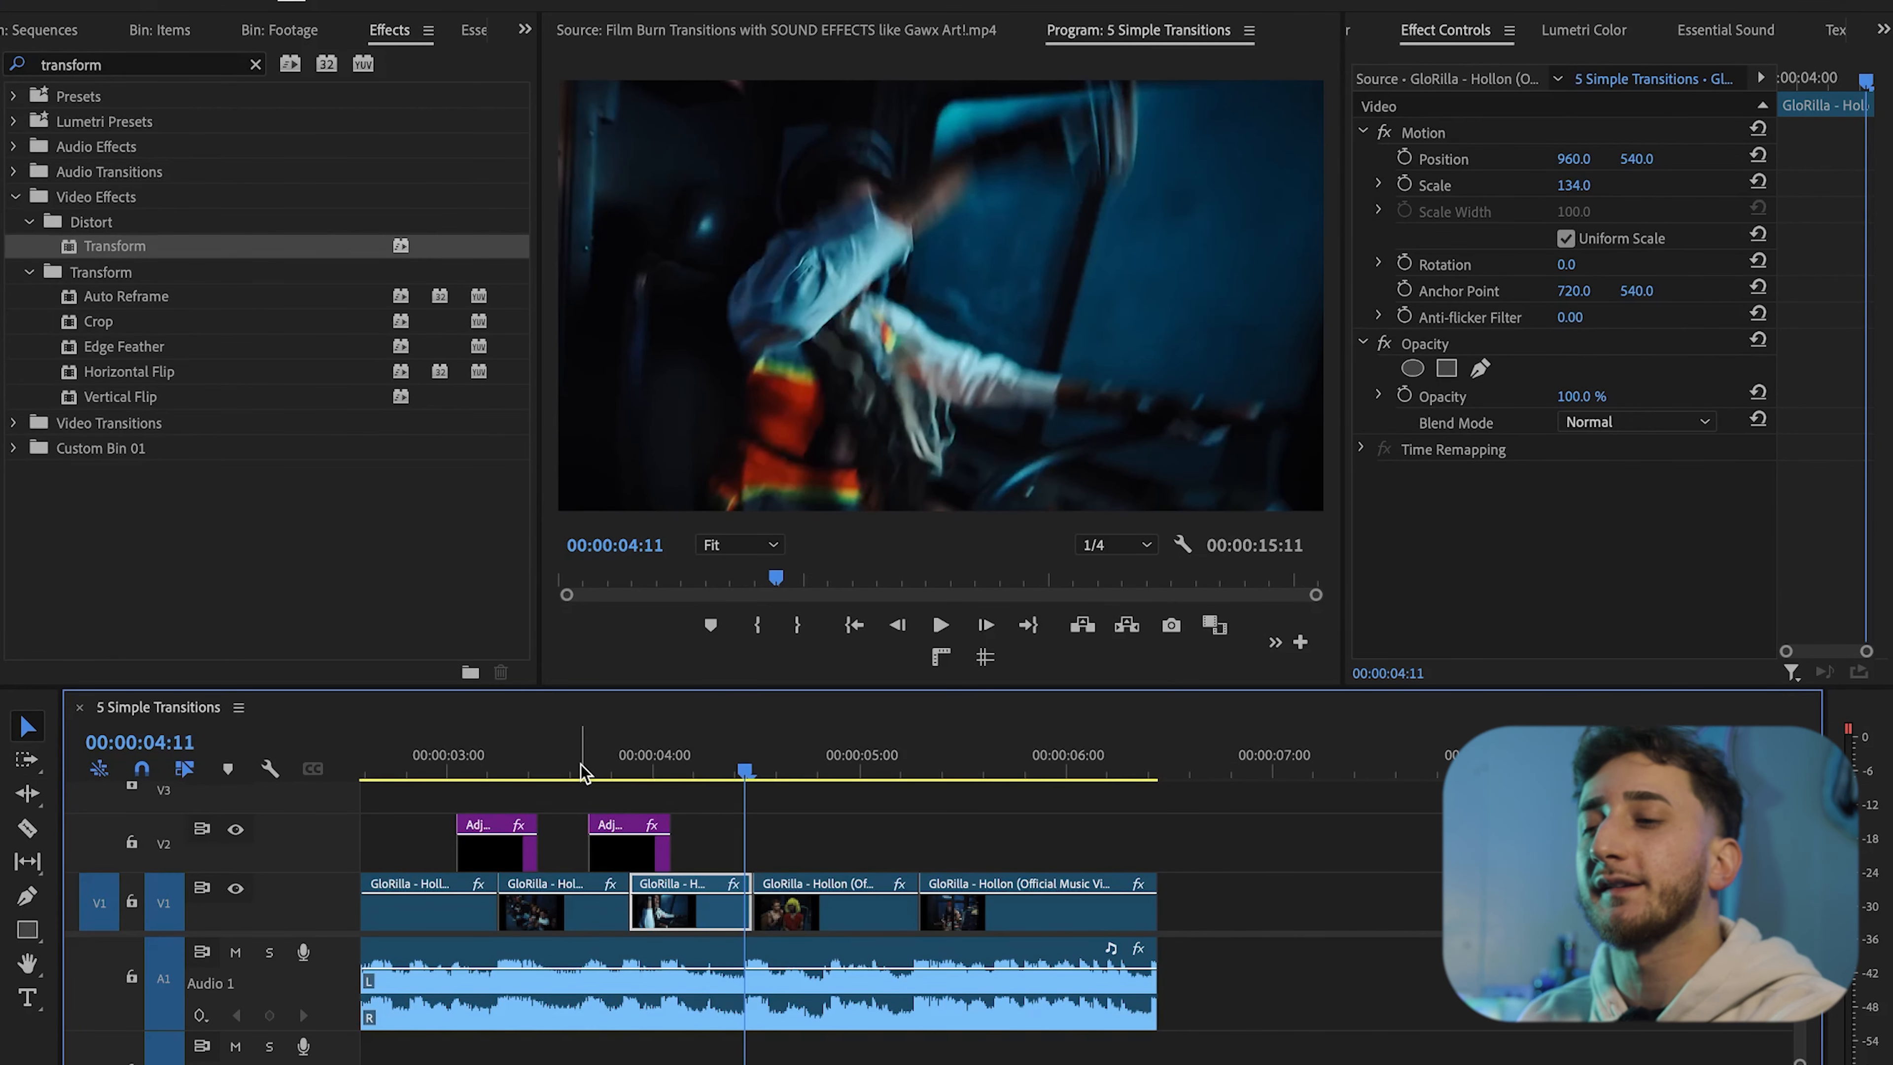
left_click(631, 774)
left_click(651, 826)
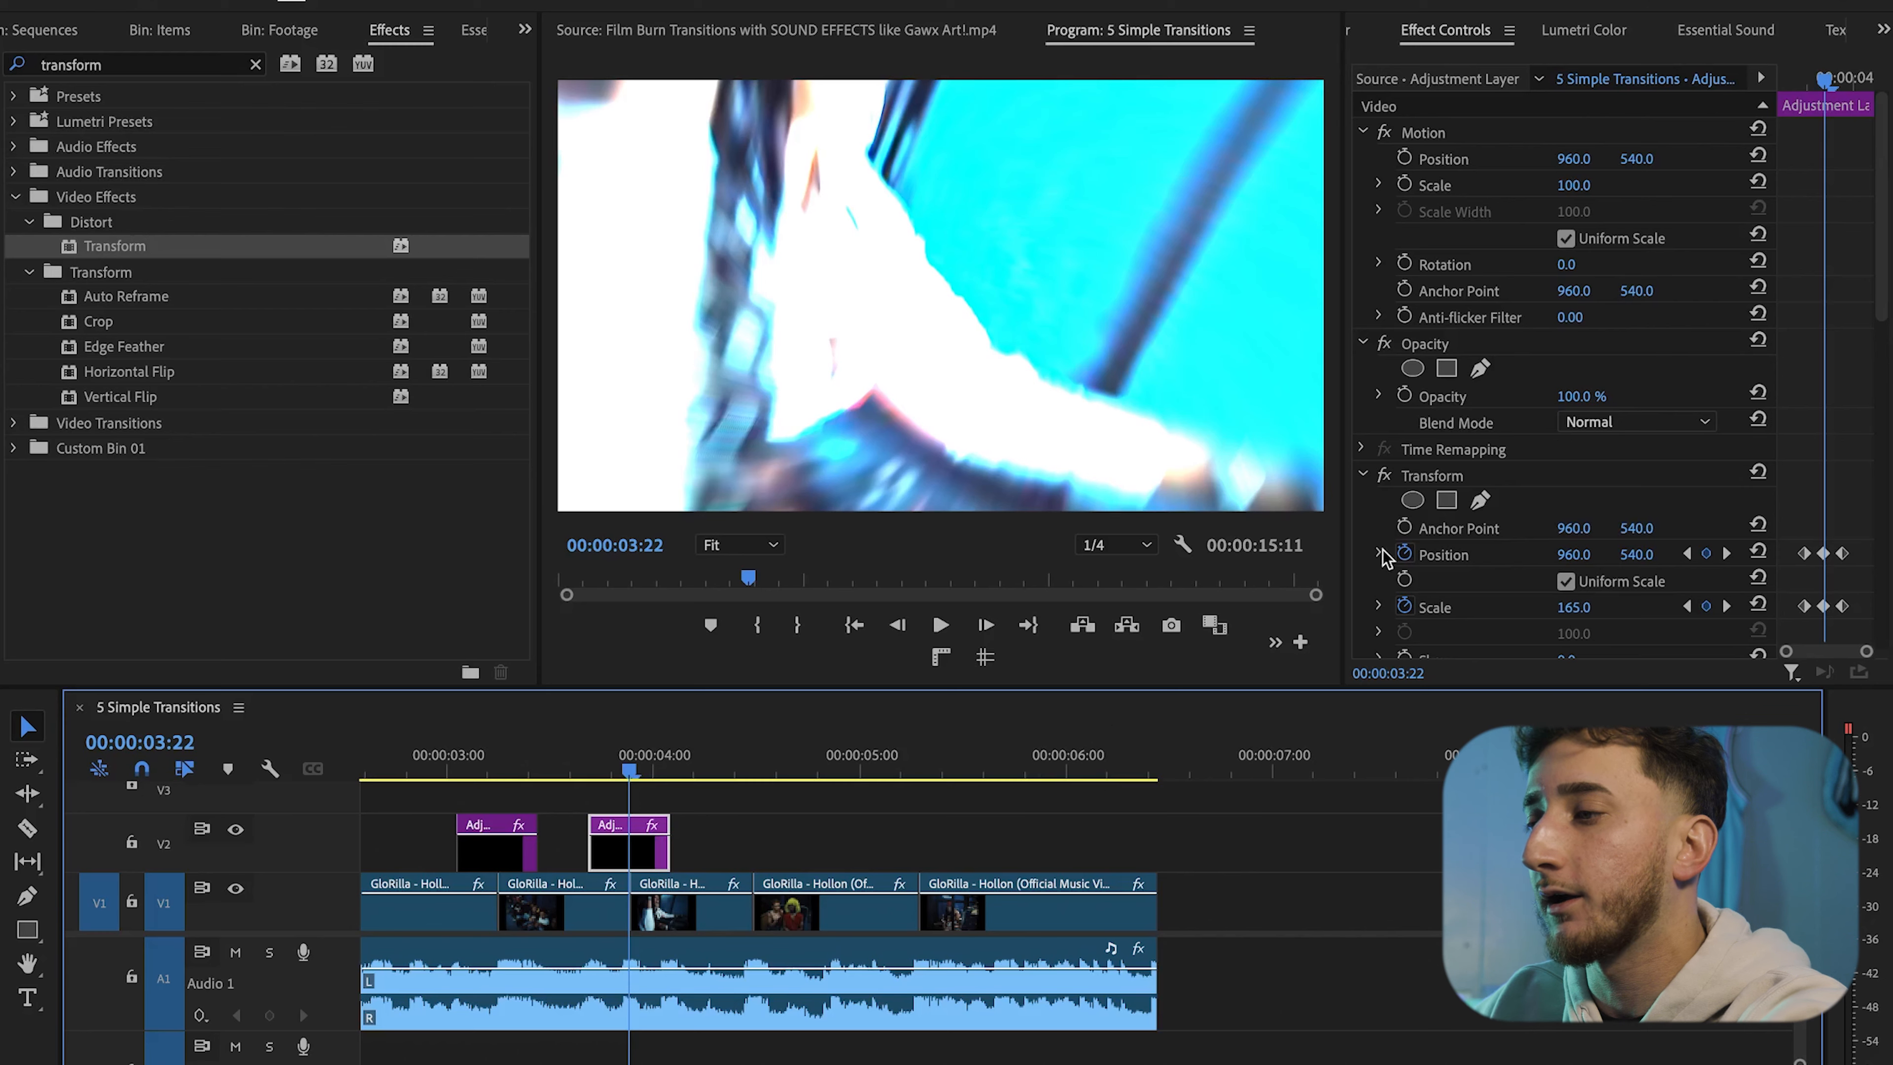
Delete the Levels effect from the third adjustment layer
scroll(1383, 549, "down", 5)
left_click(1444, 469)
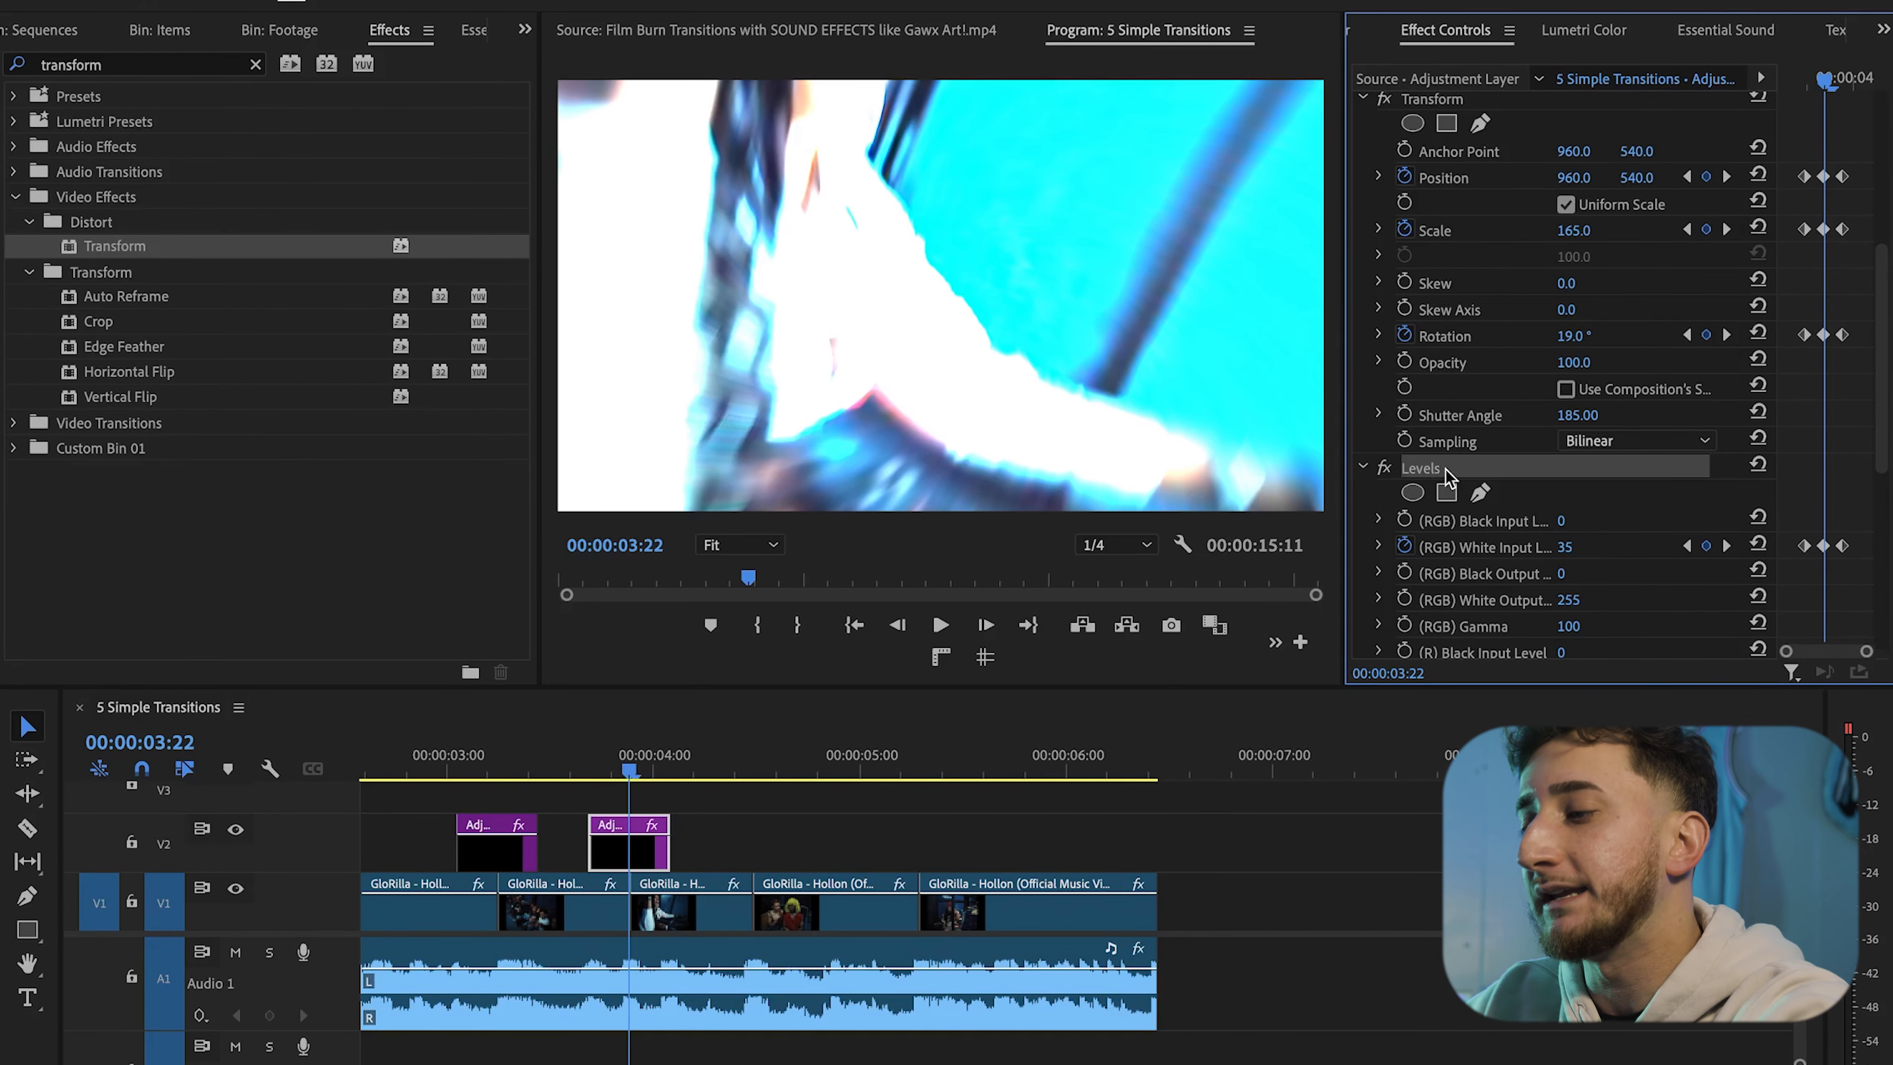
key("Delete")
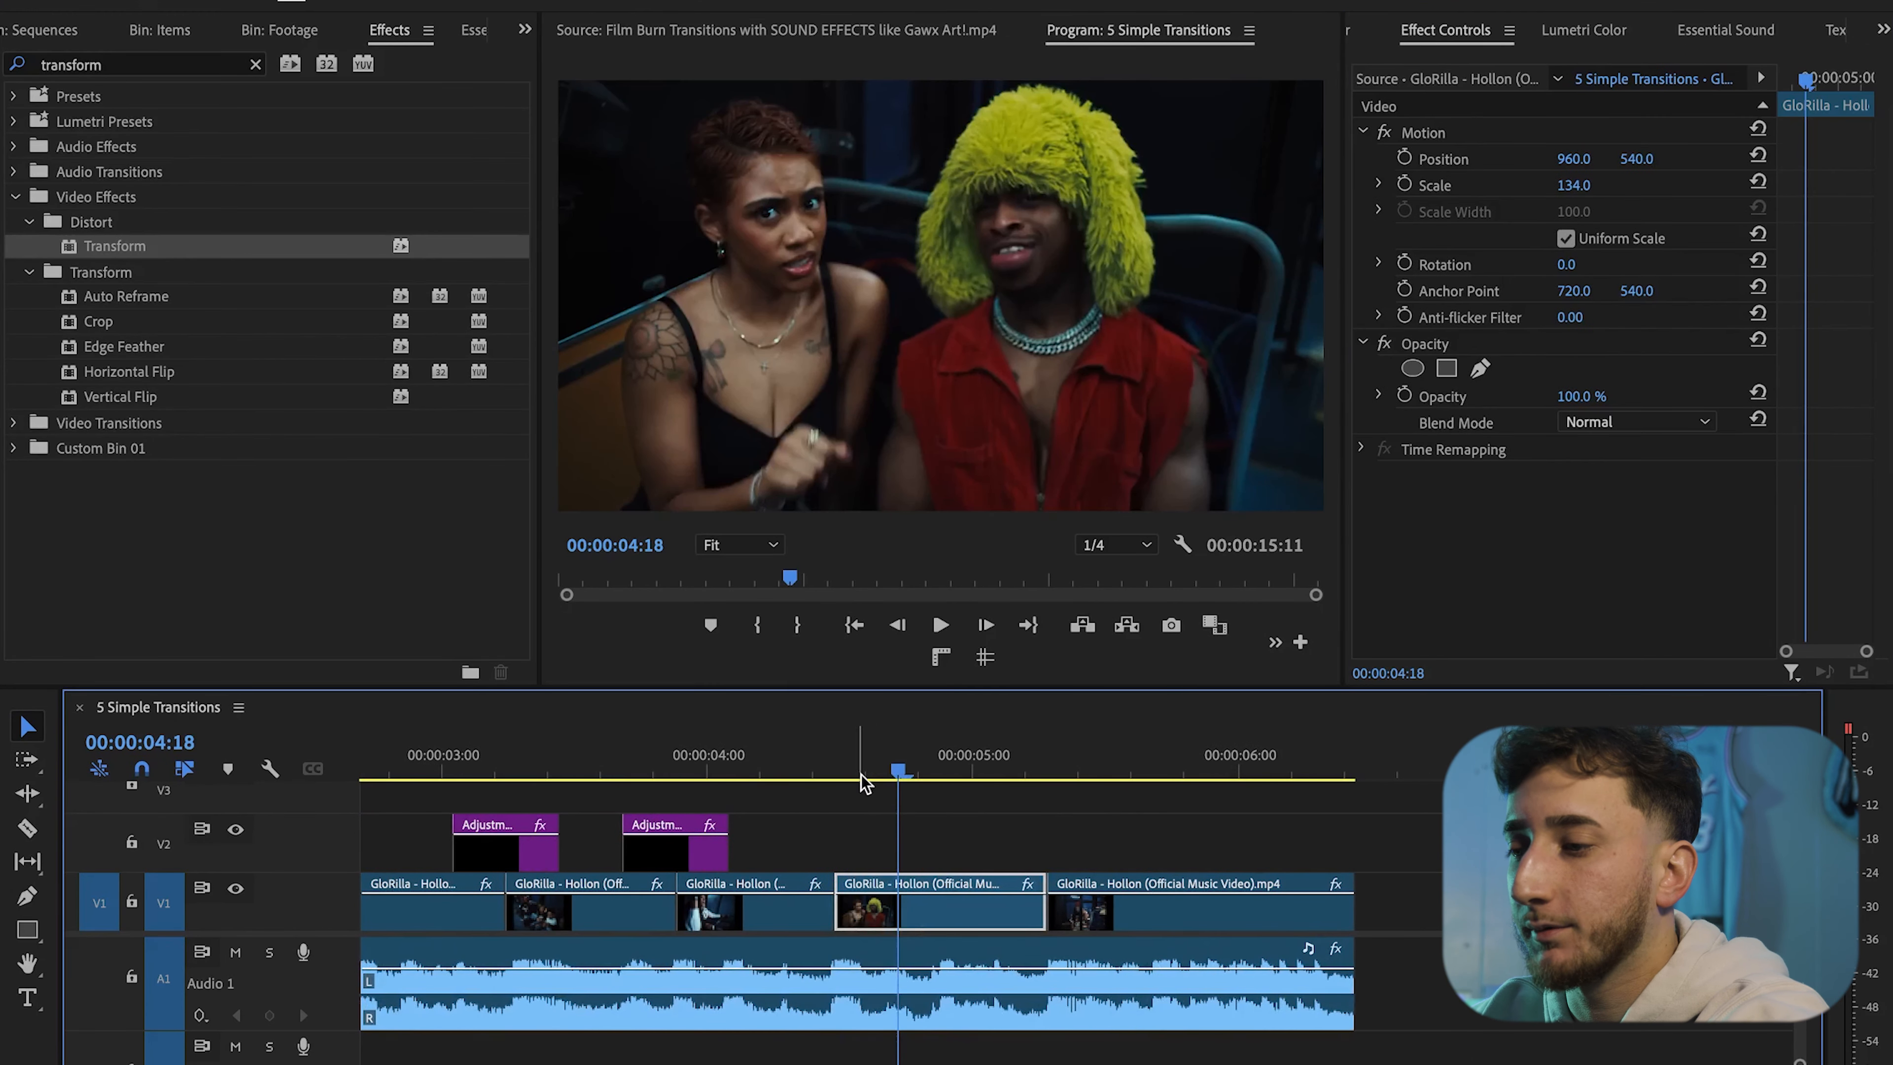
Duplicate the adjustment layer onto the next clip cut and align it with the cut
left_click_drag(871, 780, 834, 777)
left_click_drag(680, 857, 768, 861)
key("=")
key("=")
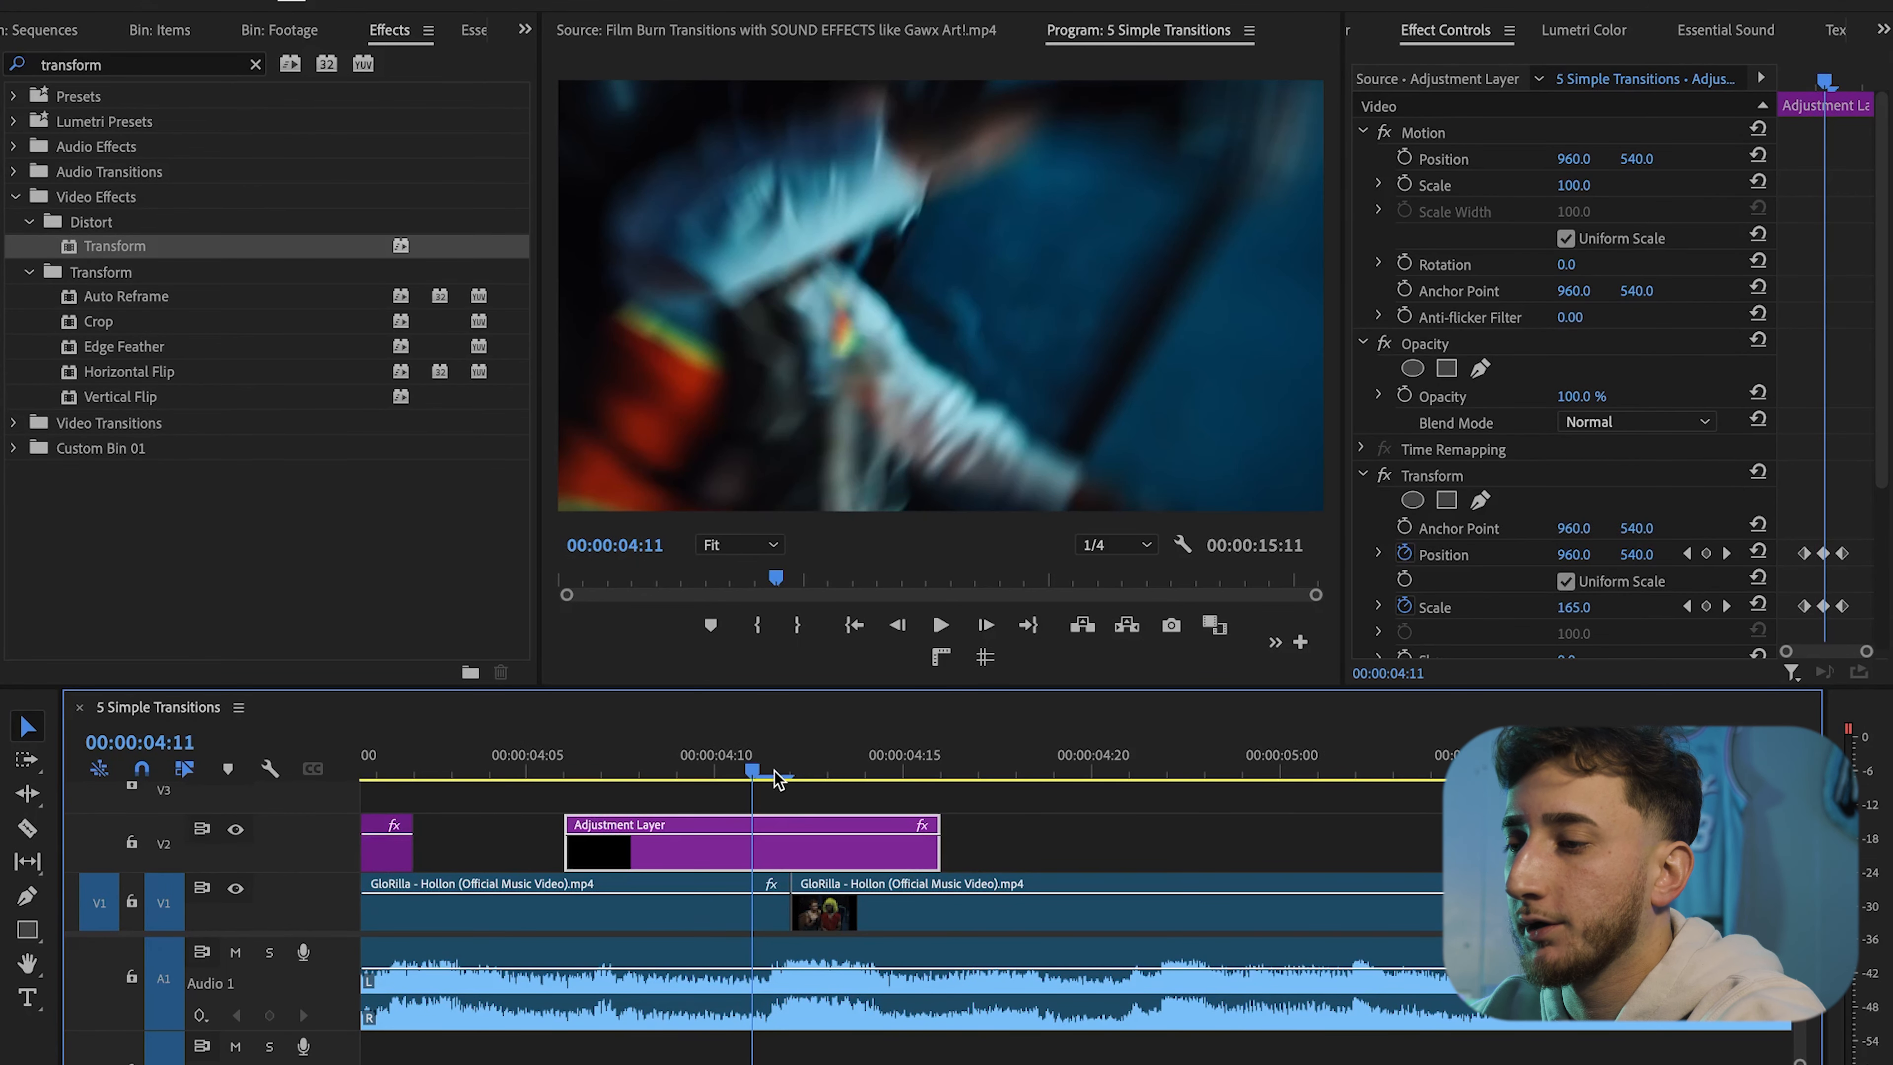
left_click_drag(772, 772, 801, 781)
left_click_drag(788, 852, 826, 854)
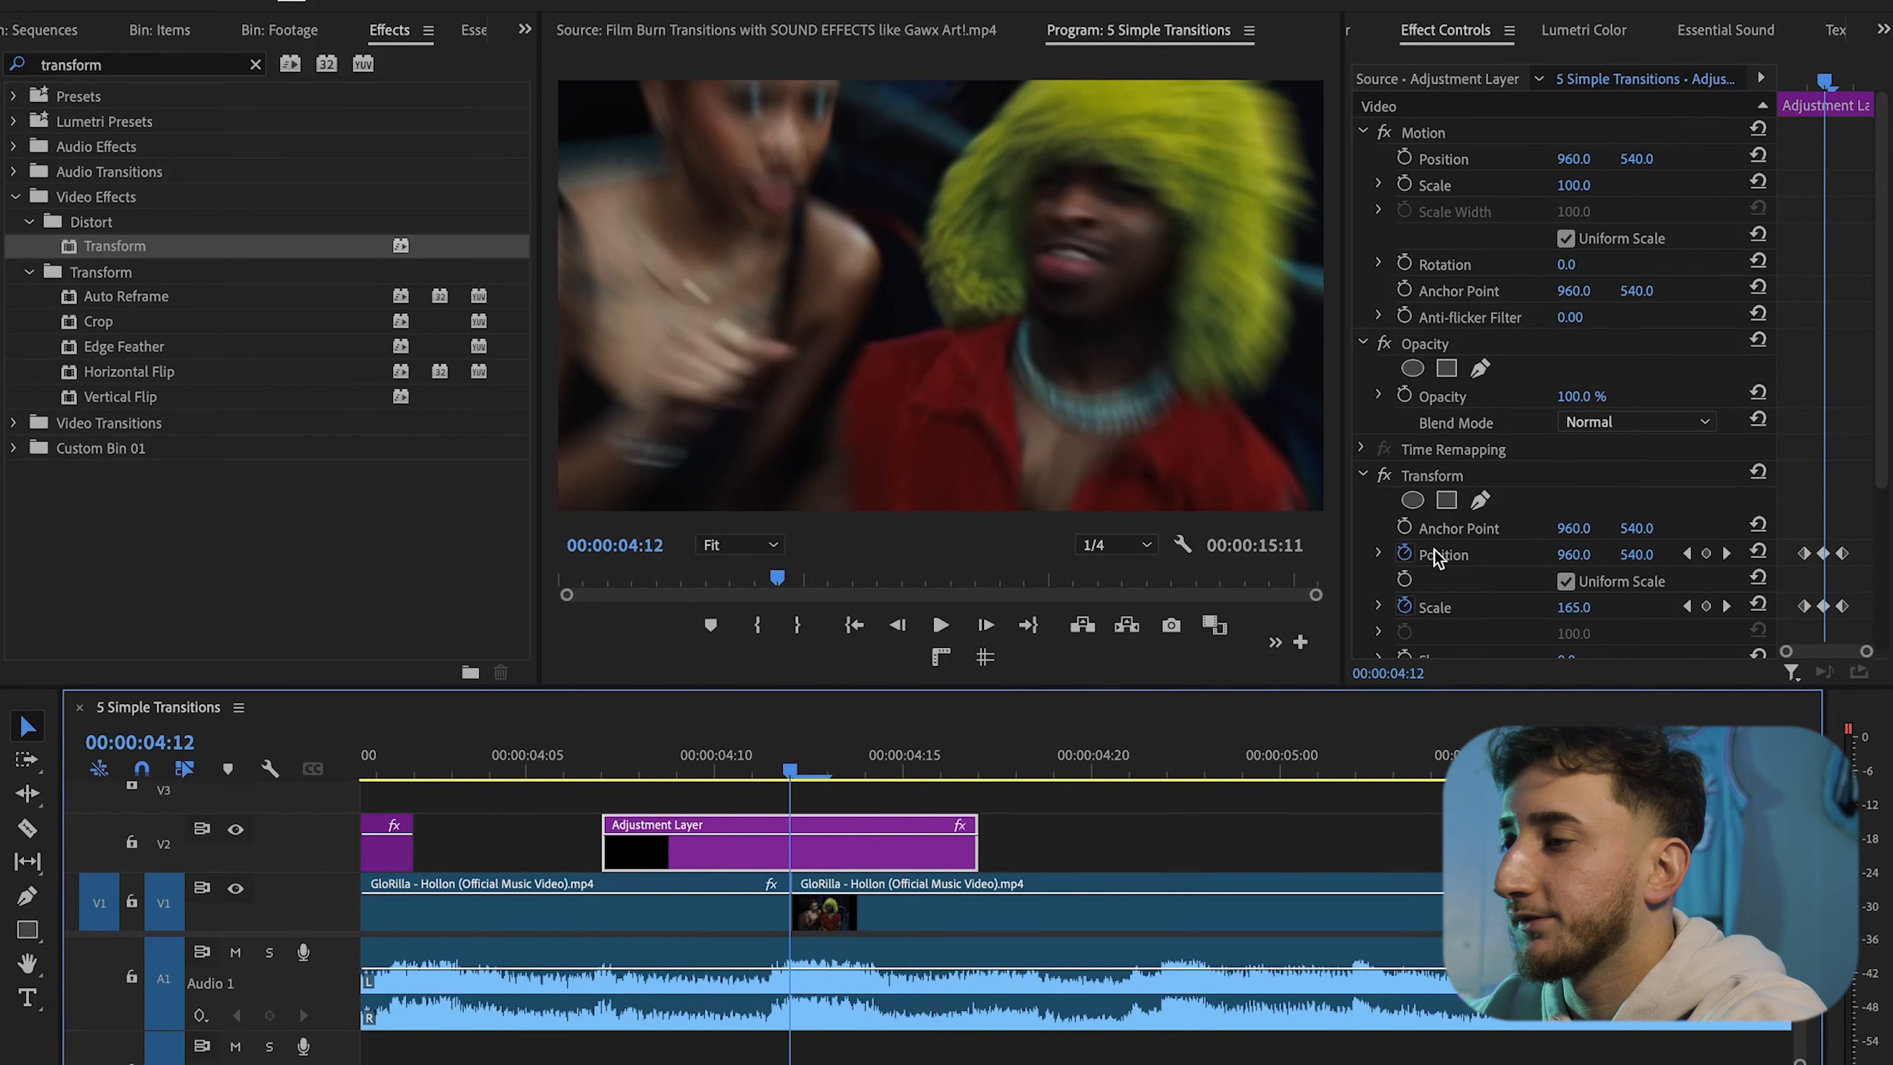
Remove the copied Transform effect from the new adjustment layer and apply a fresh Transform effect
left_click(1473, 479)
key("Delete")
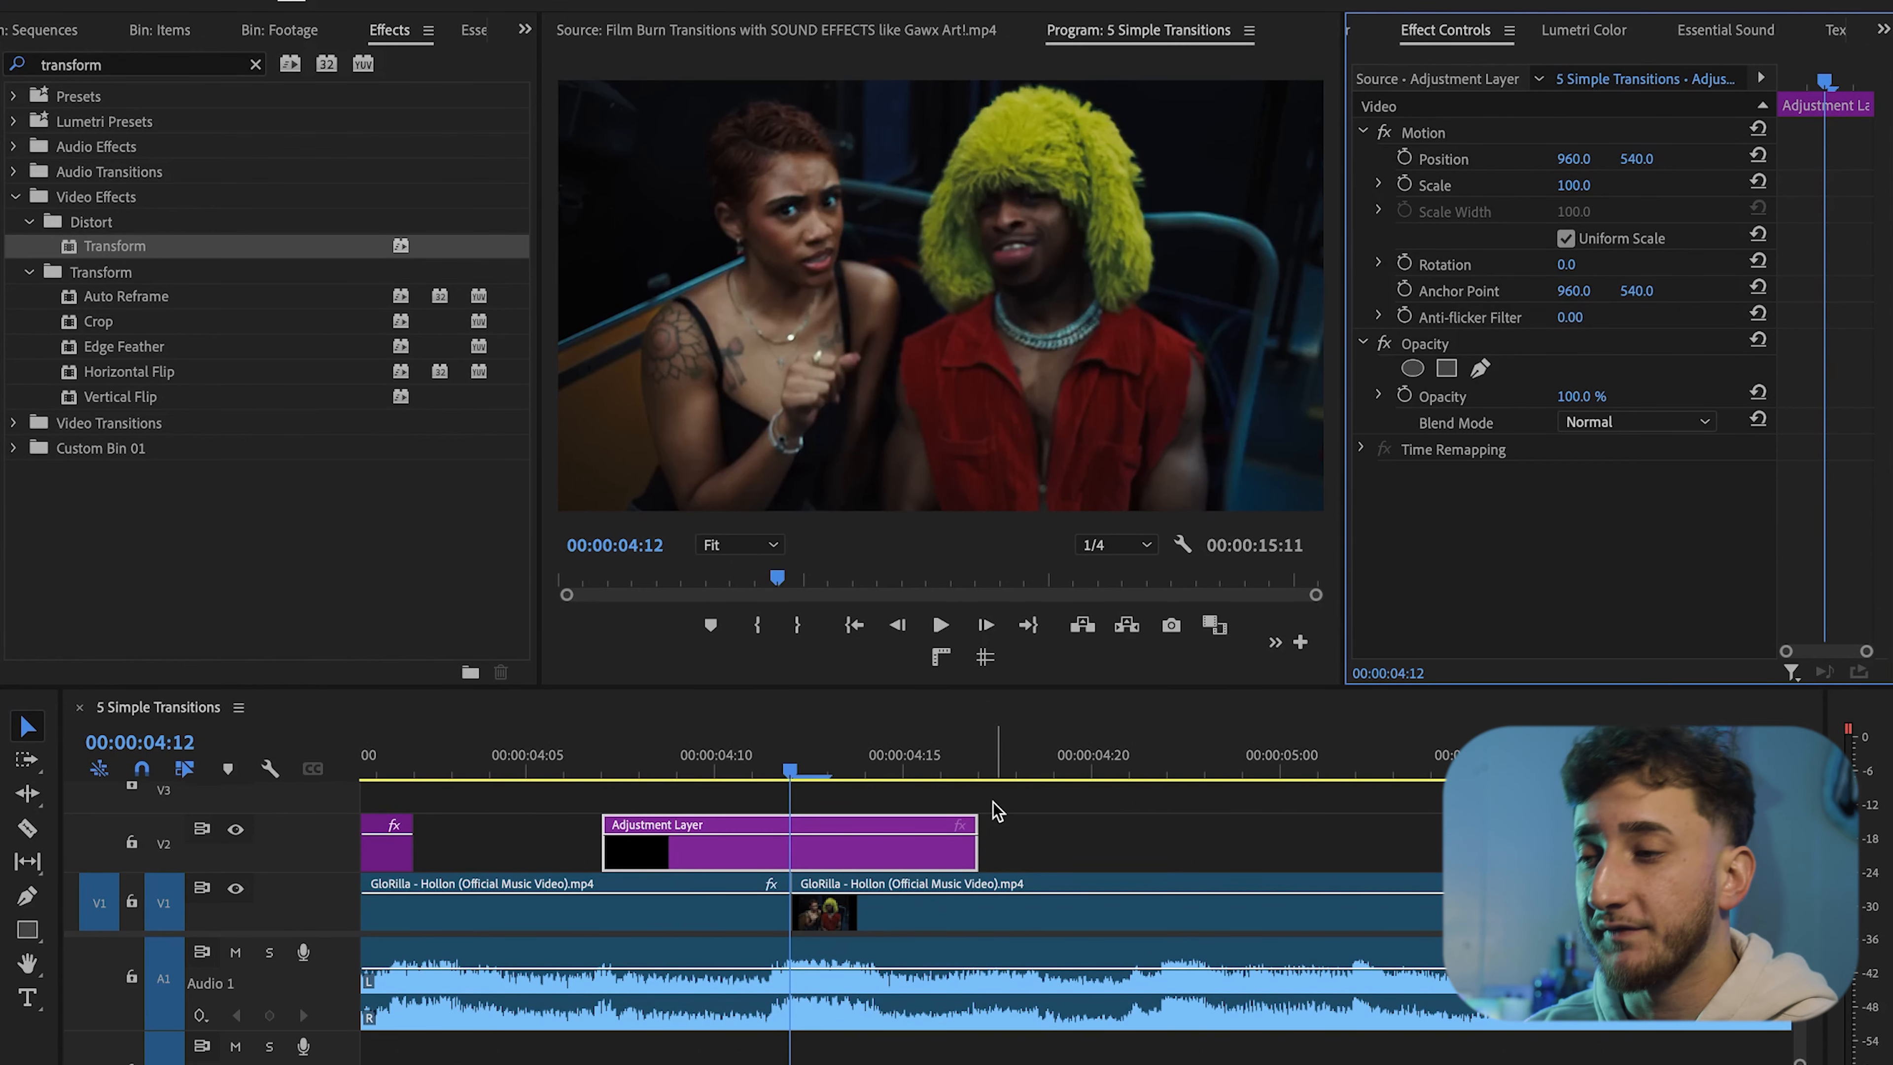
left_click_drag(249, 246, 849, 827)
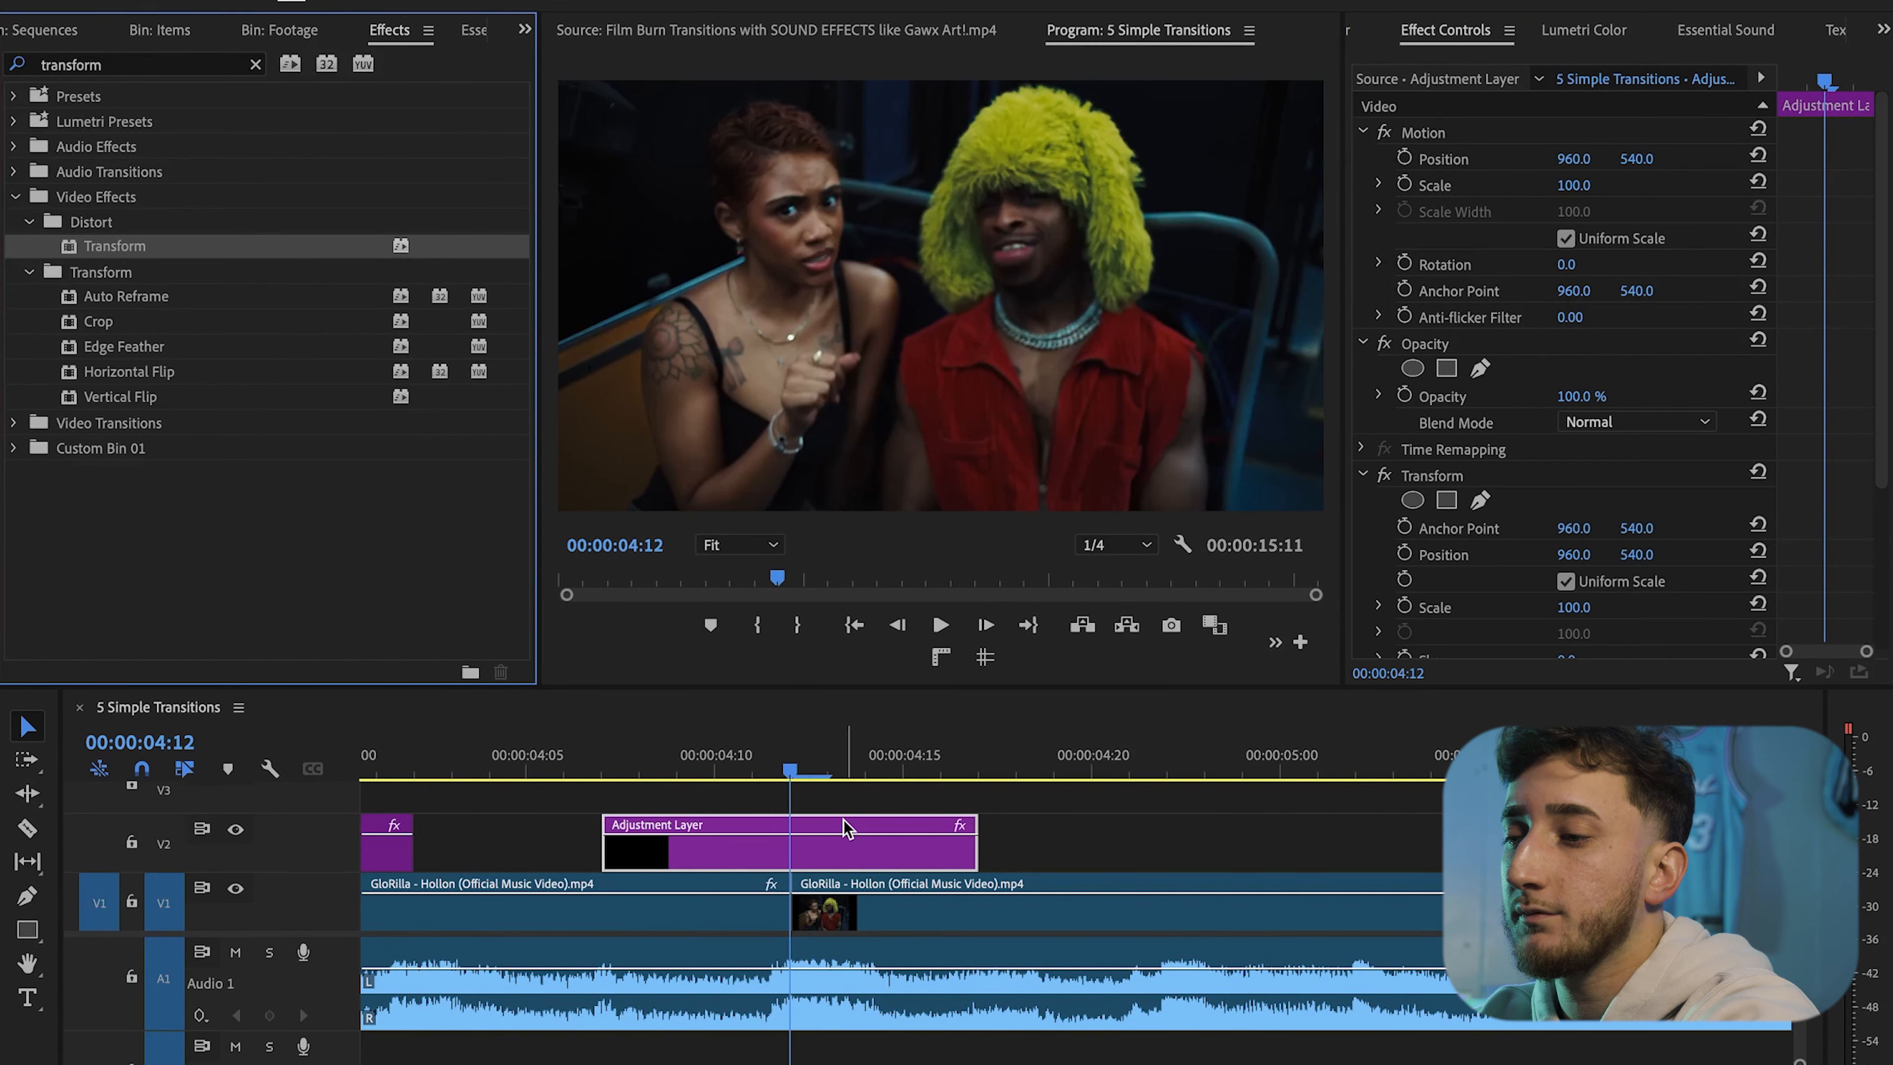
Search for the Levels effect and apply it to the new adjustment layer
left_click(256, 64)
type("levels")
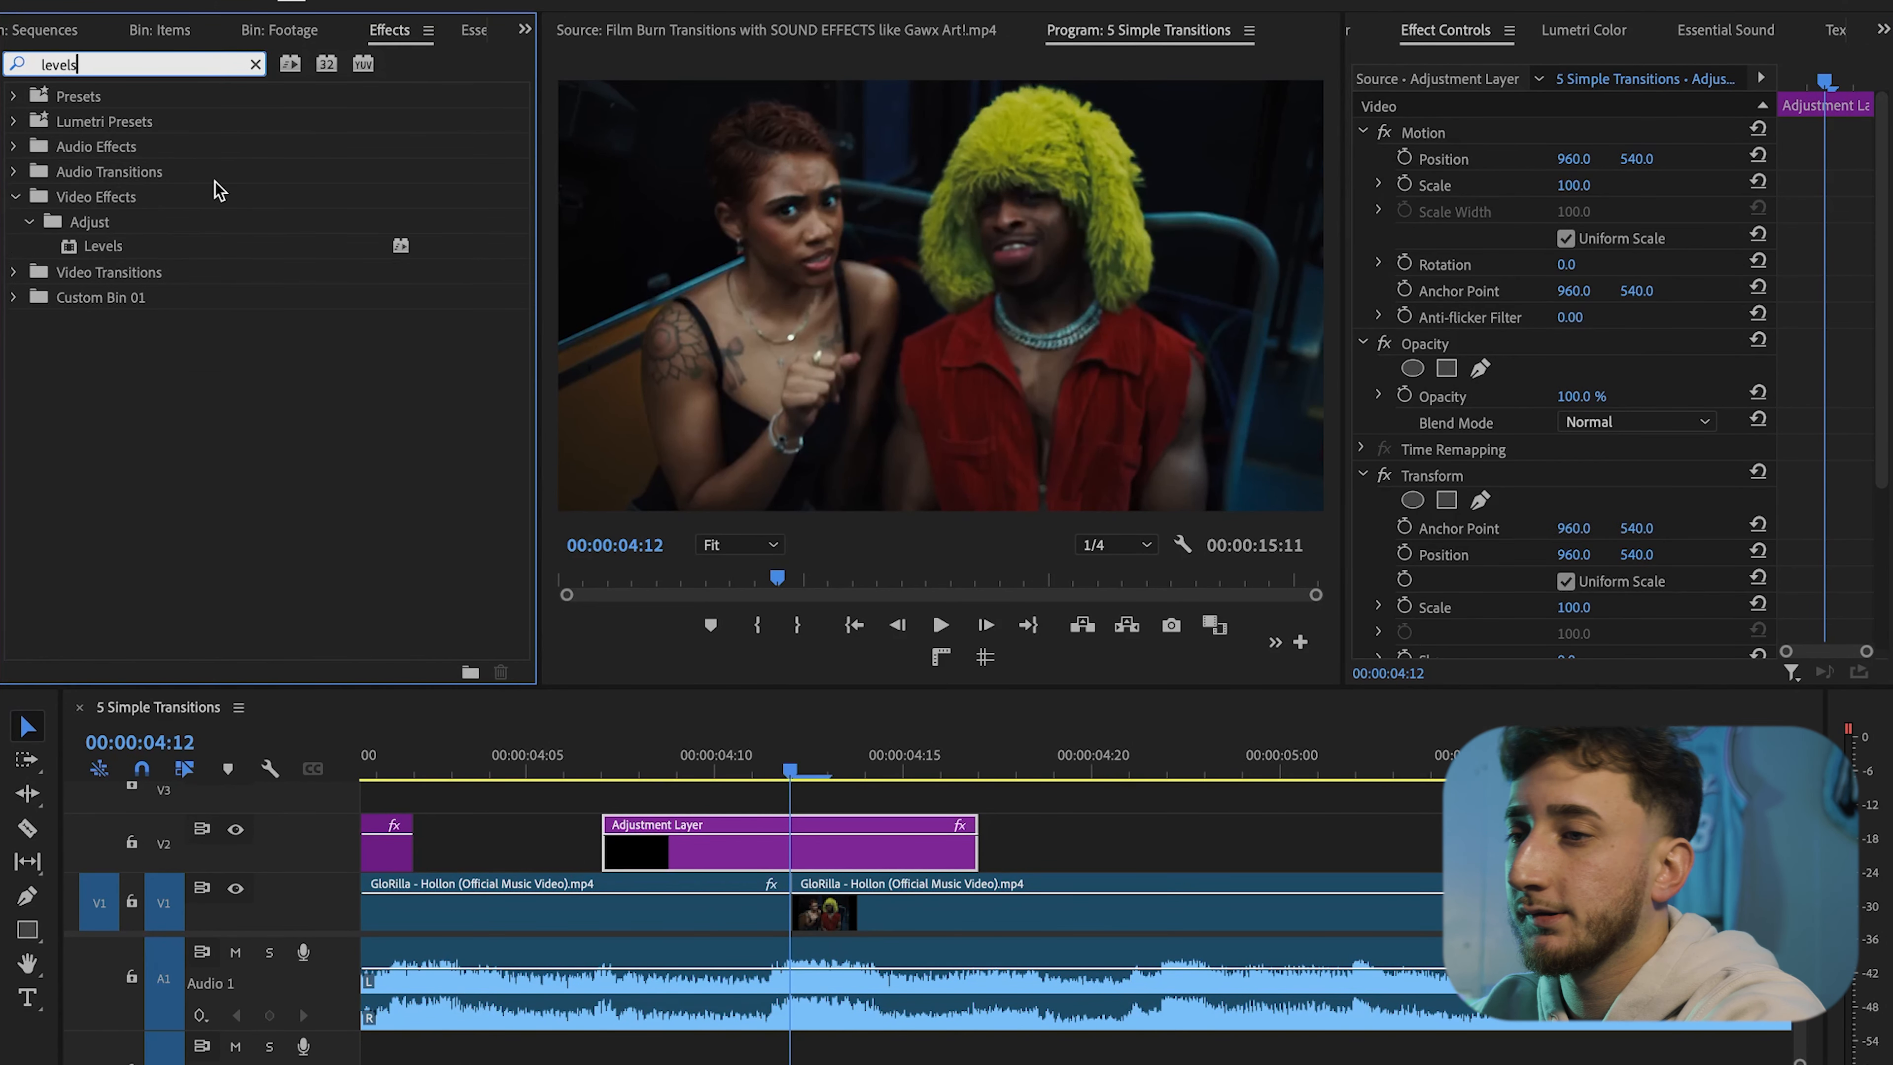
double_click(216, 246)
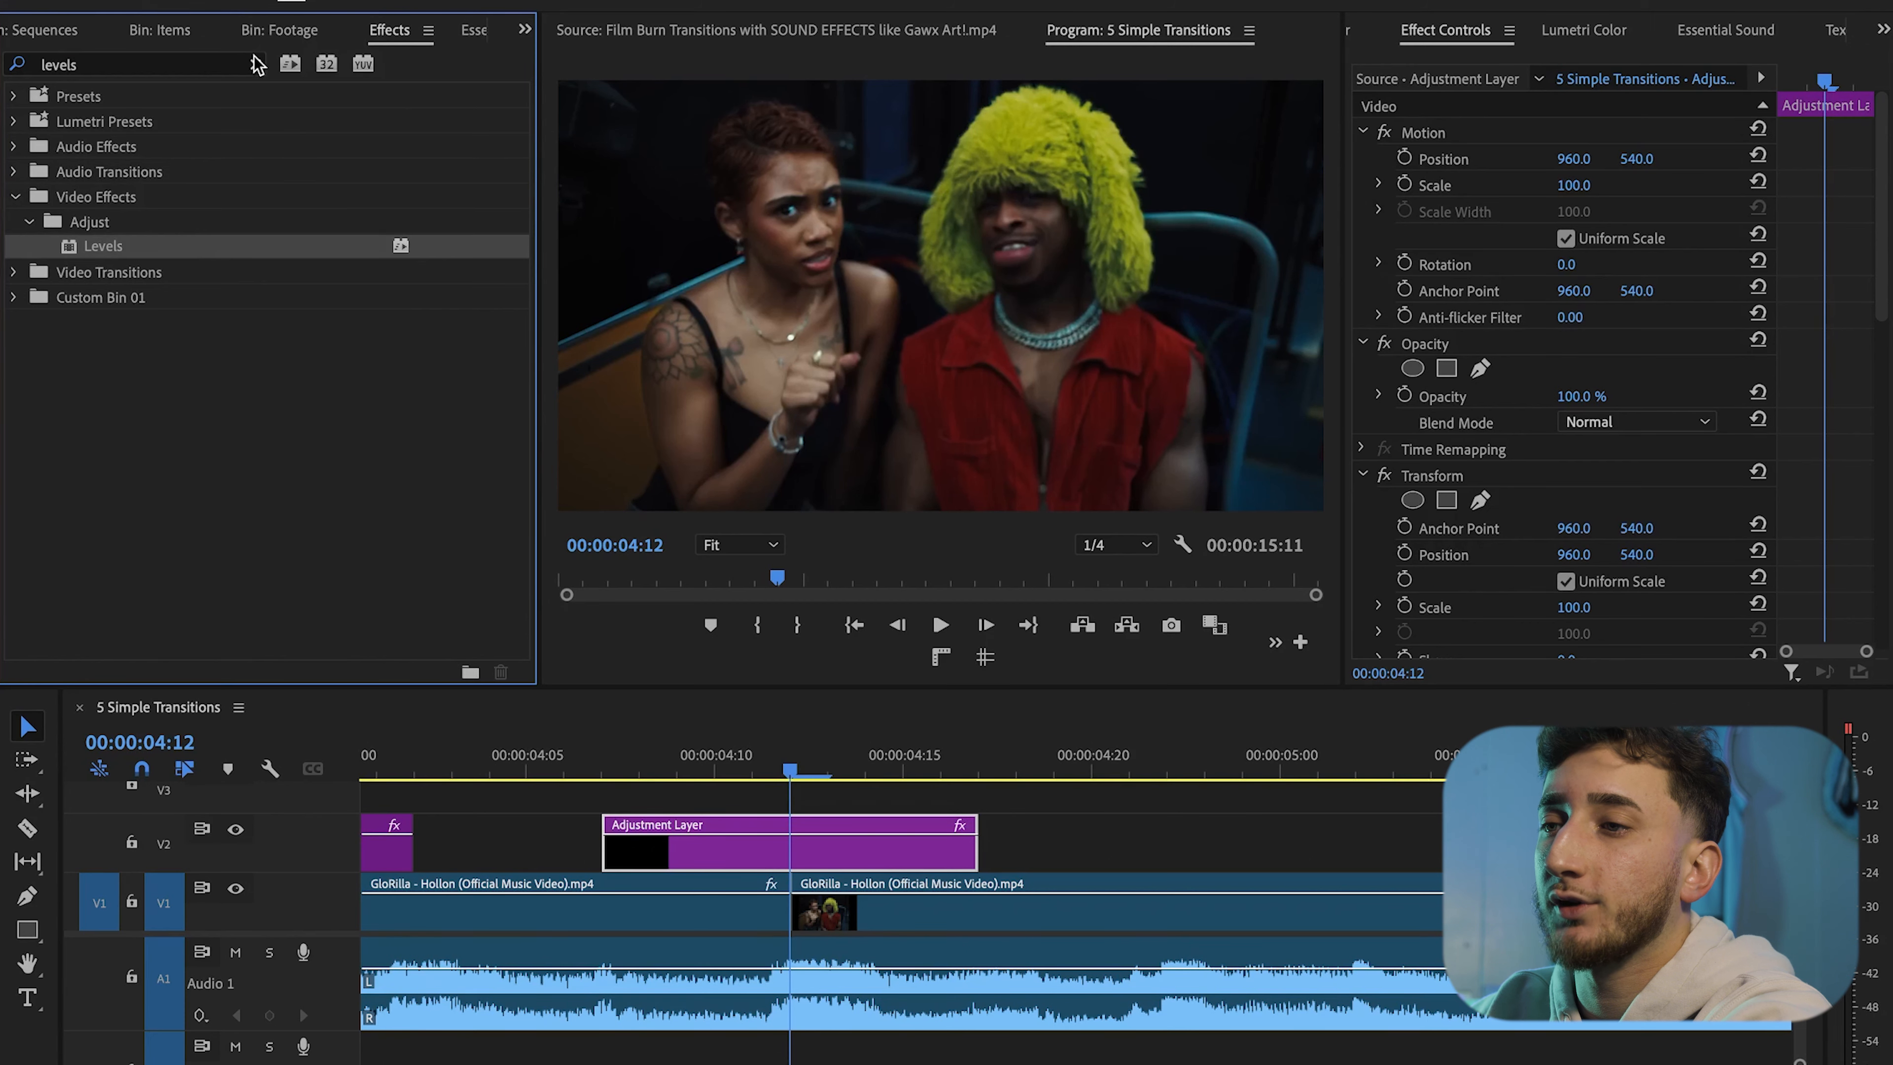
Search for Directional Blur and apply it to the new adjustment layer
left_click(256, 65)
type("directional")
left_click_drag(202, 251, 824, 828)
Set the Directional Blur length to 125 and its direction to 90°
scroll(1504, 492, "down", 10)
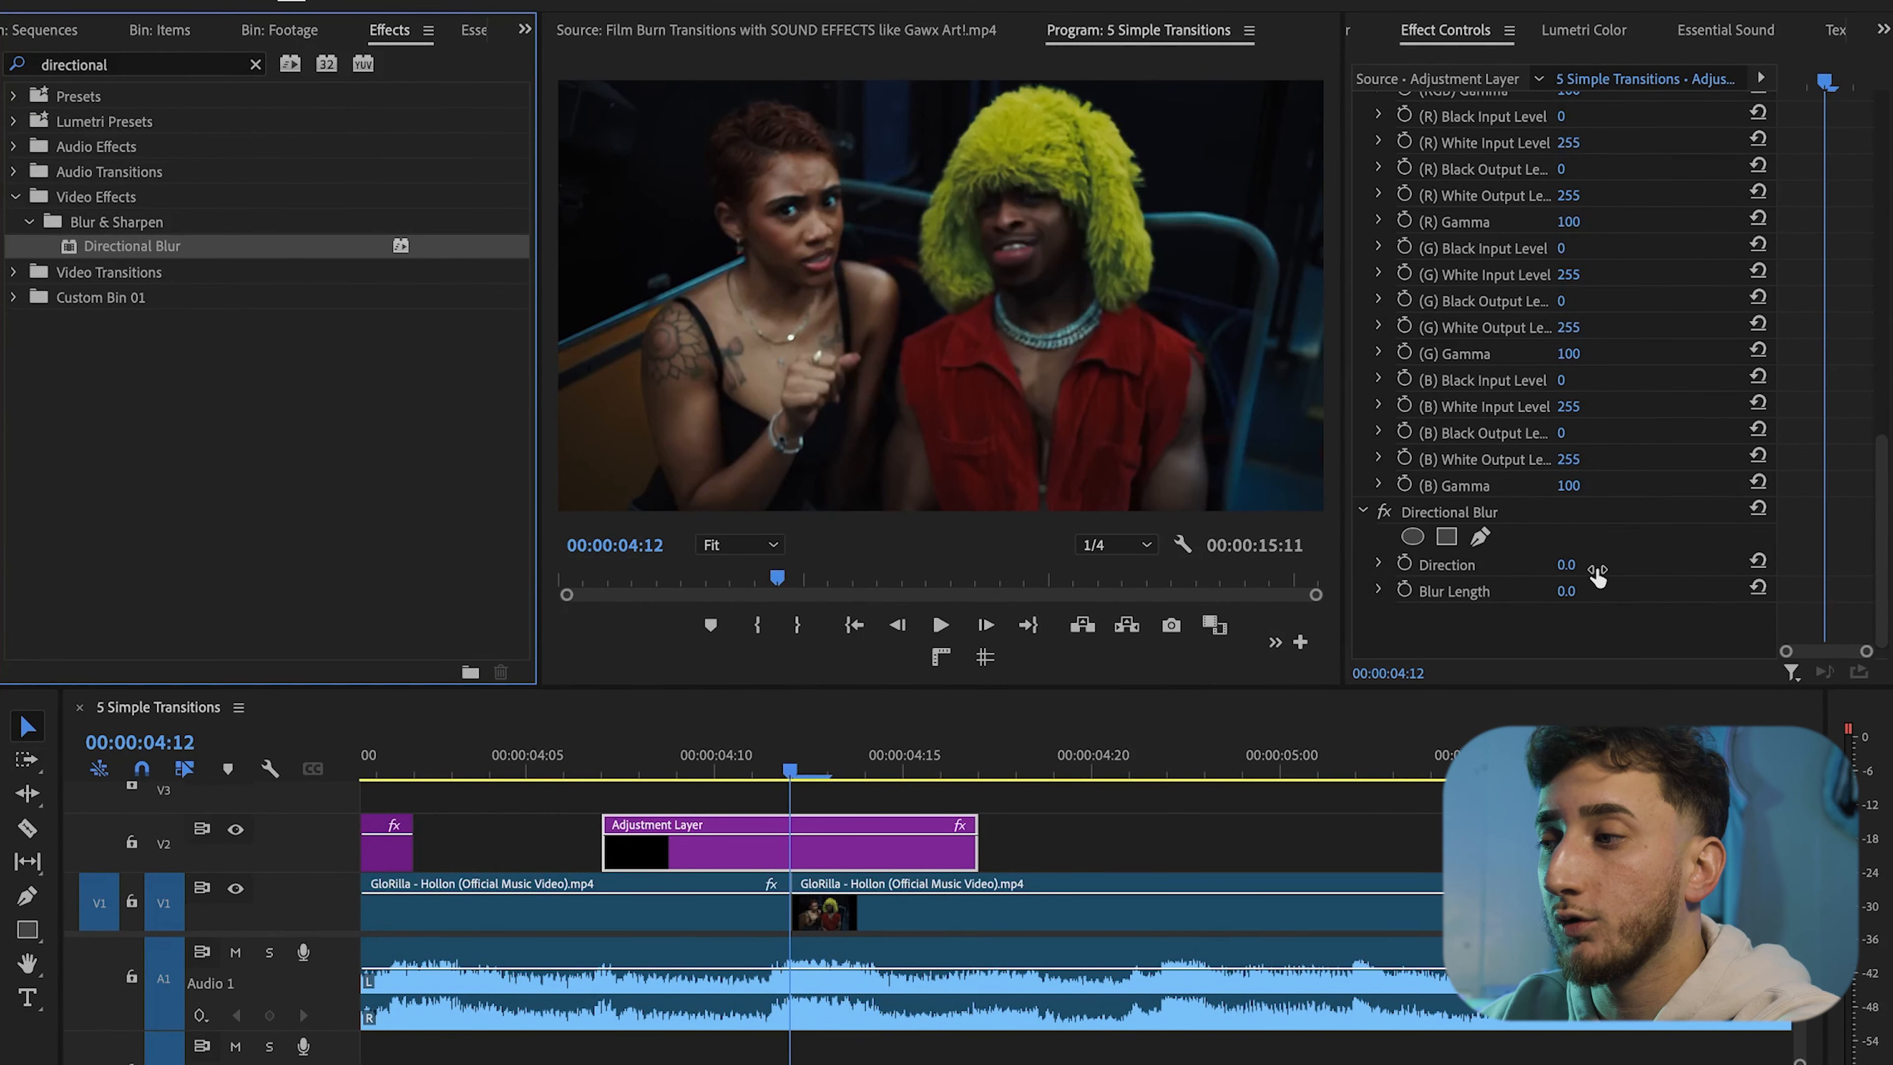
left_click_drag(1567, 593, 1660, 593)
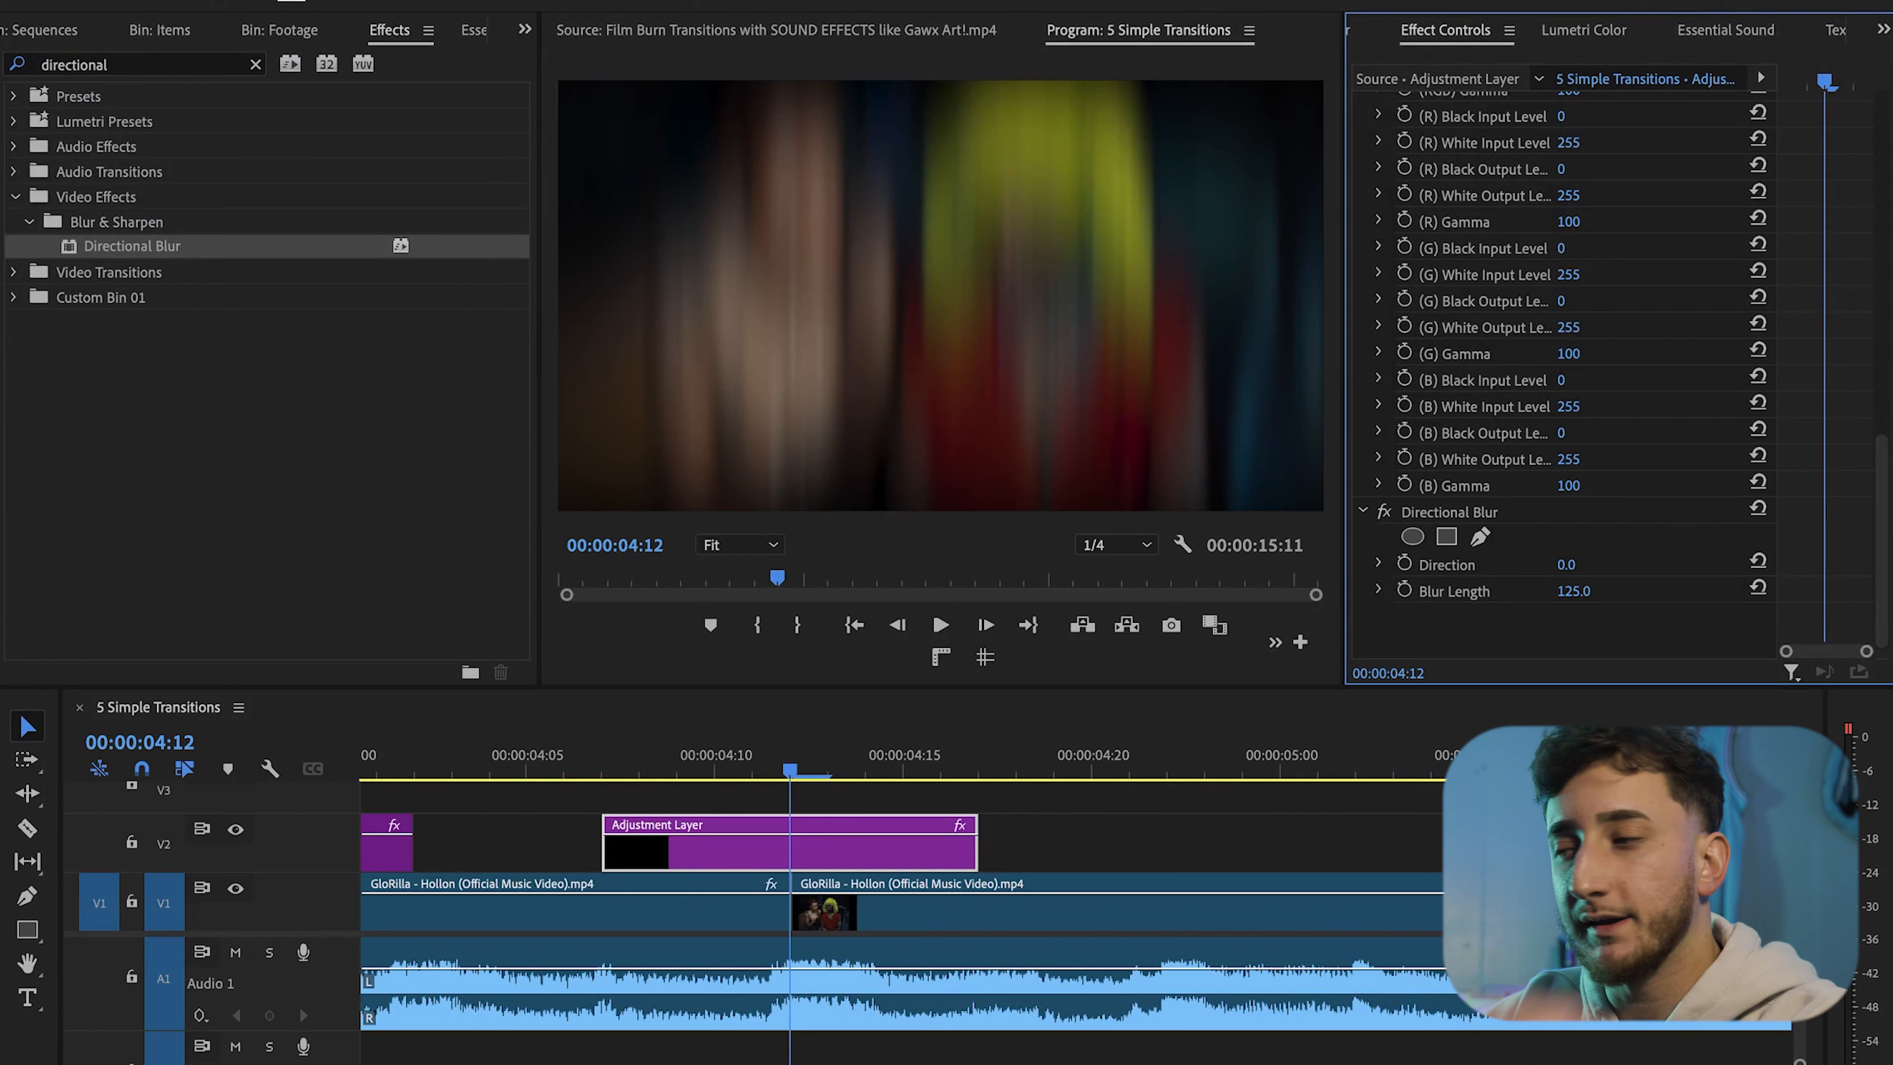
left_click(1570, 566)
type("90")
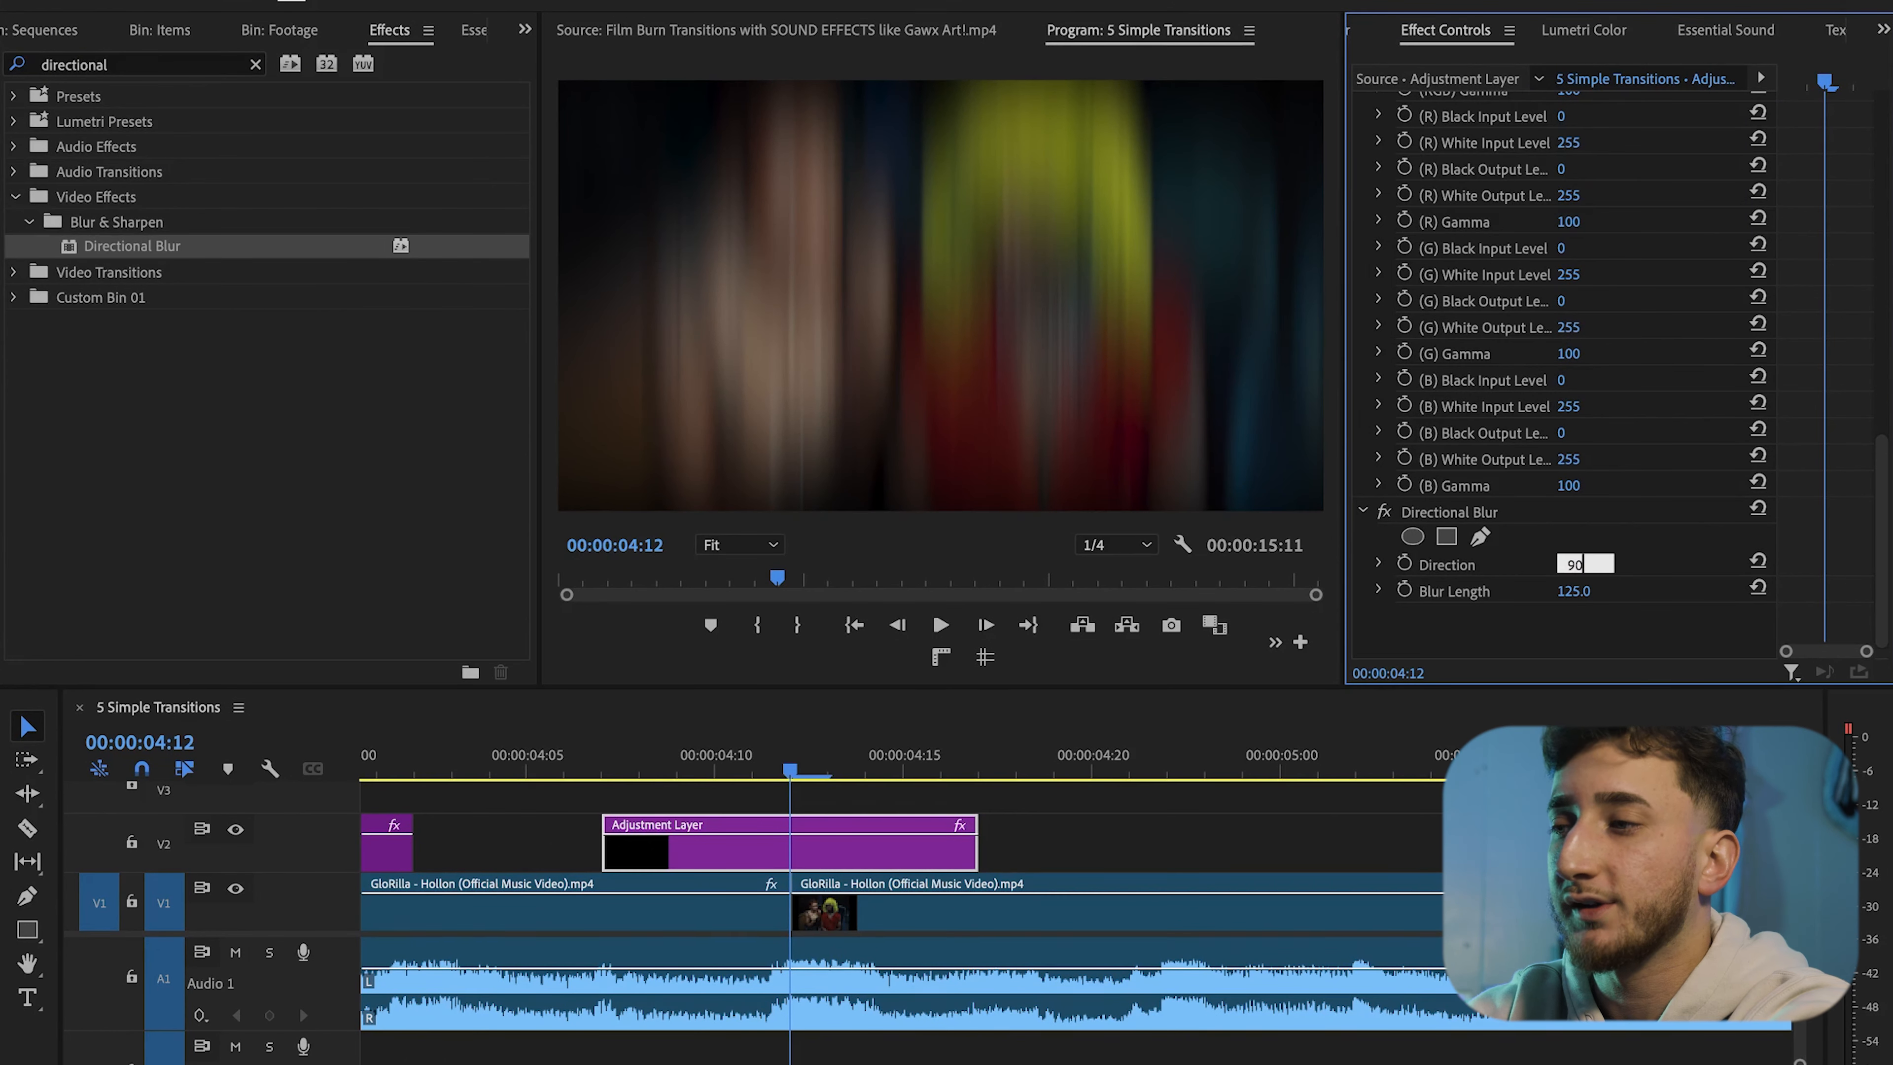
key("Return")
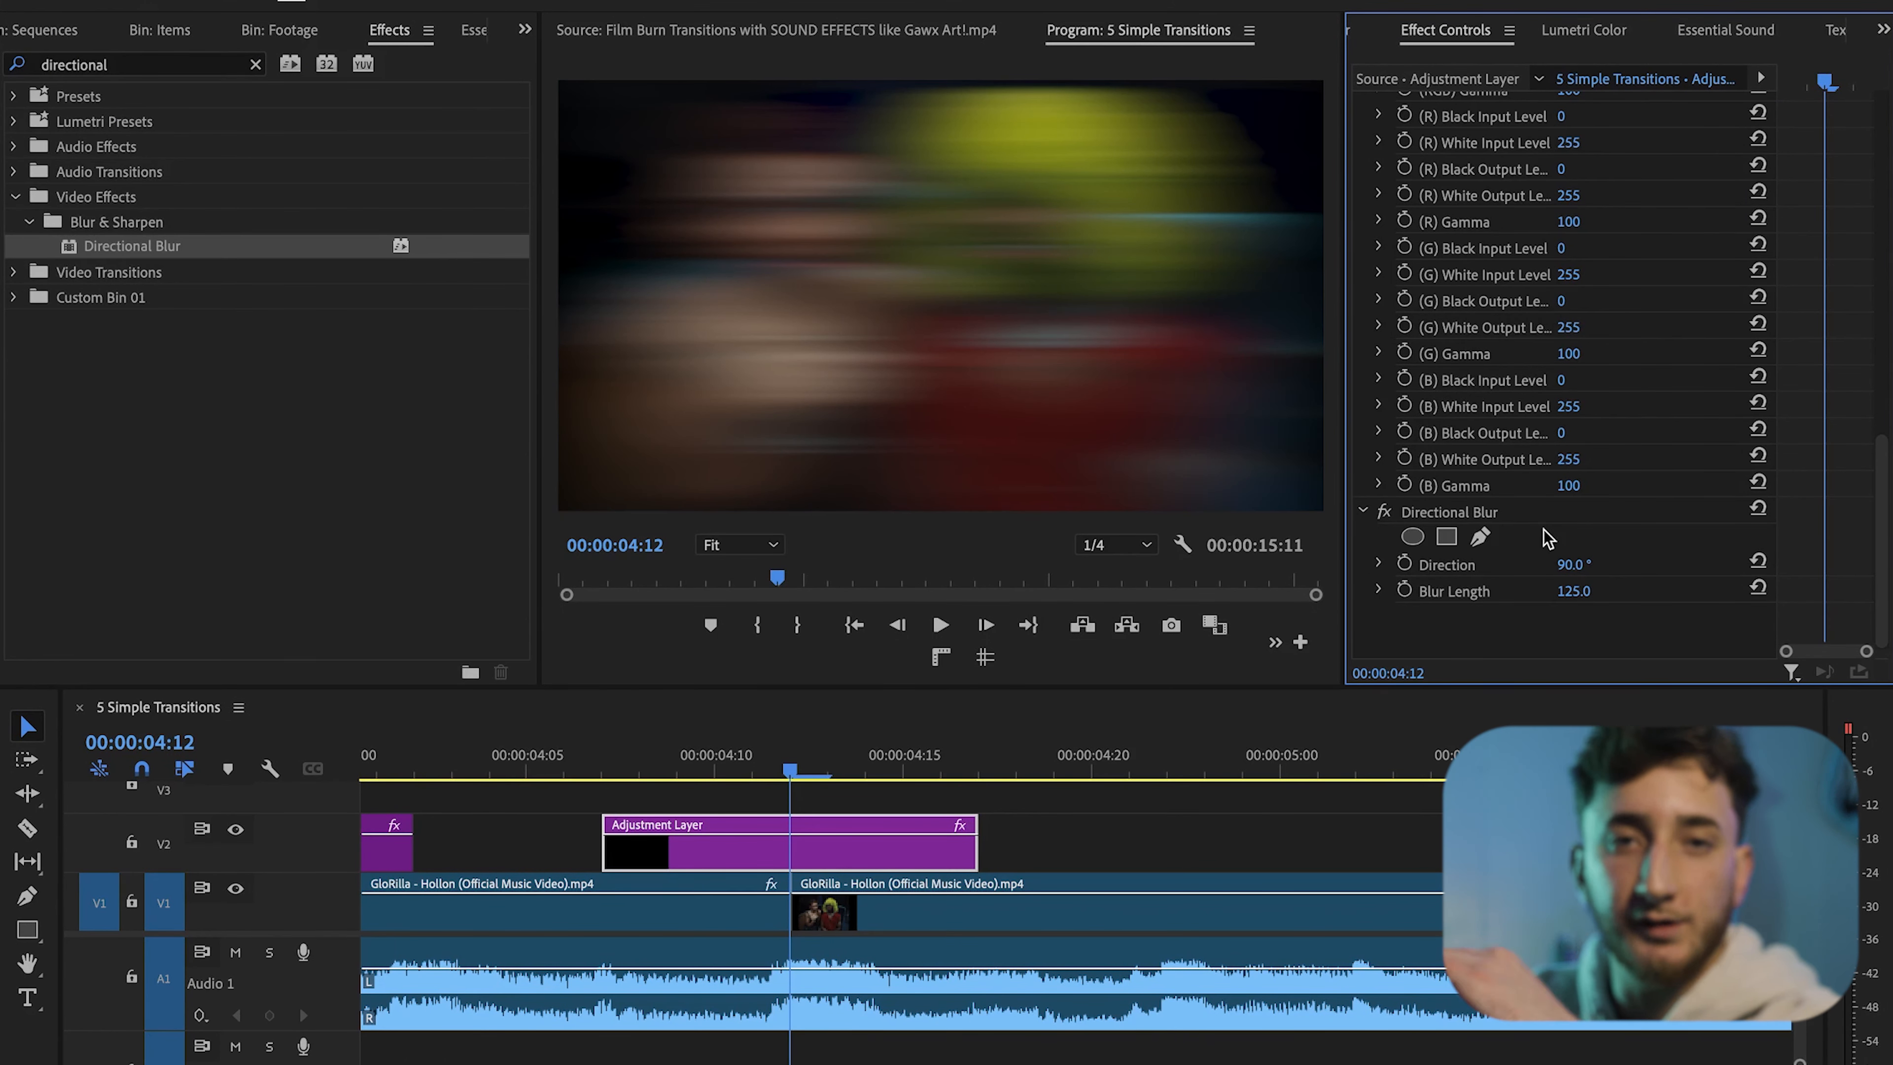
Enable keyframing for Blur Length and set it to 85 at the current frame
left_click(1405, 589)
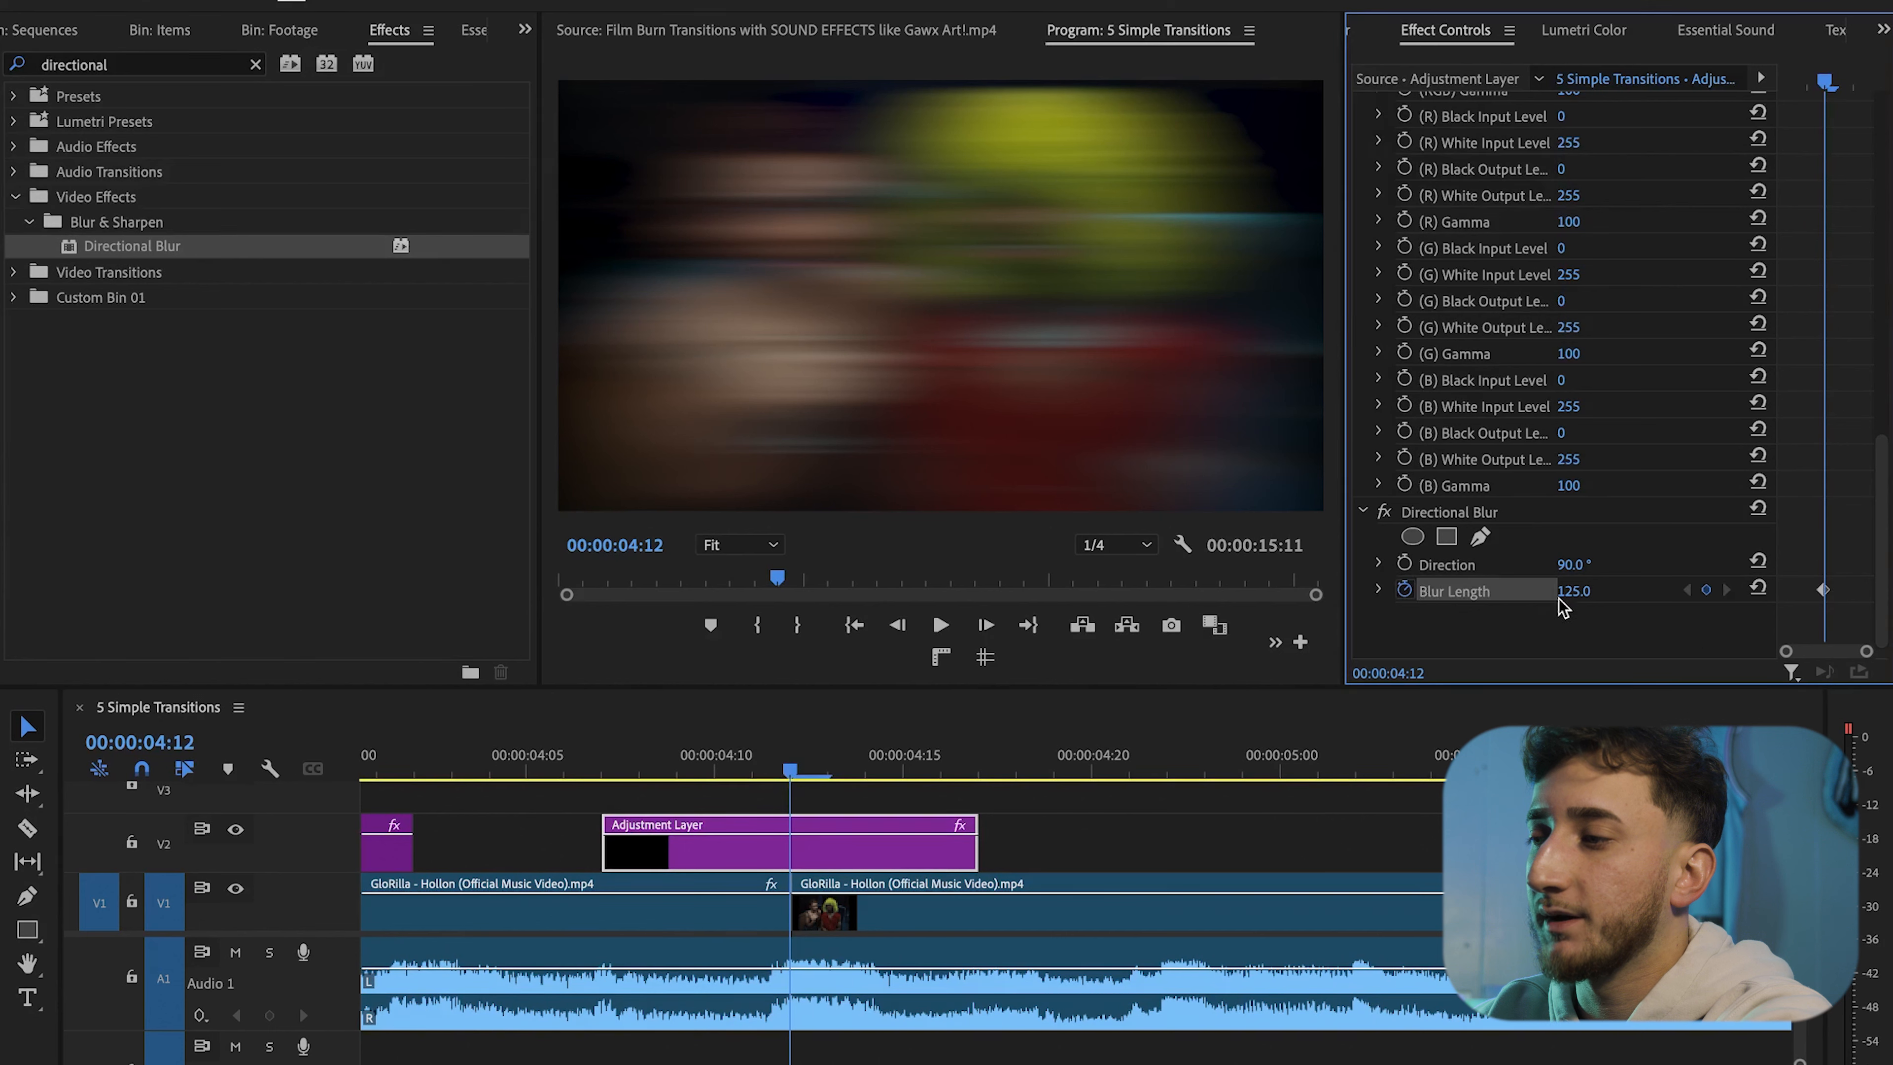
left_click(1584, 591)
type("85")
key("Return")
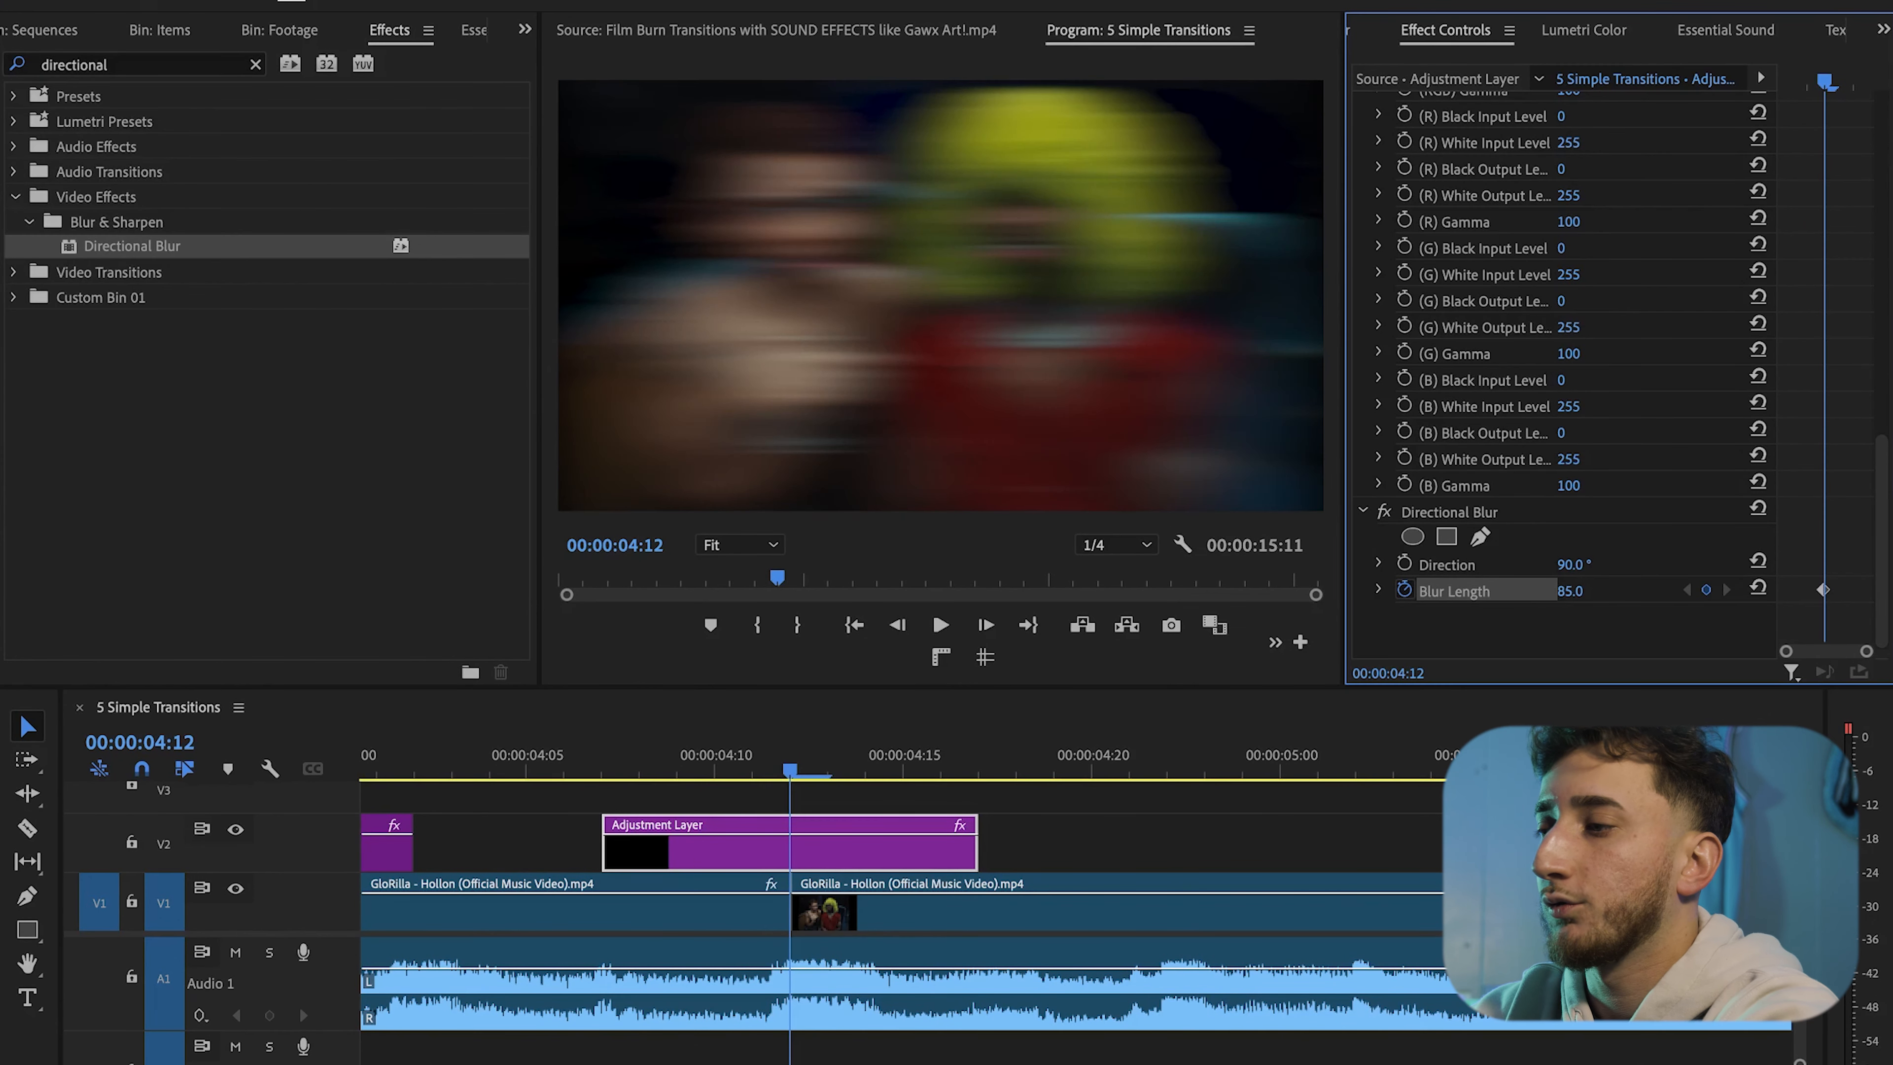
Add Blur Length keyframes reset to 0 three frames before and three frames after the current frame
key("Left")
key("Left")
key("Left")
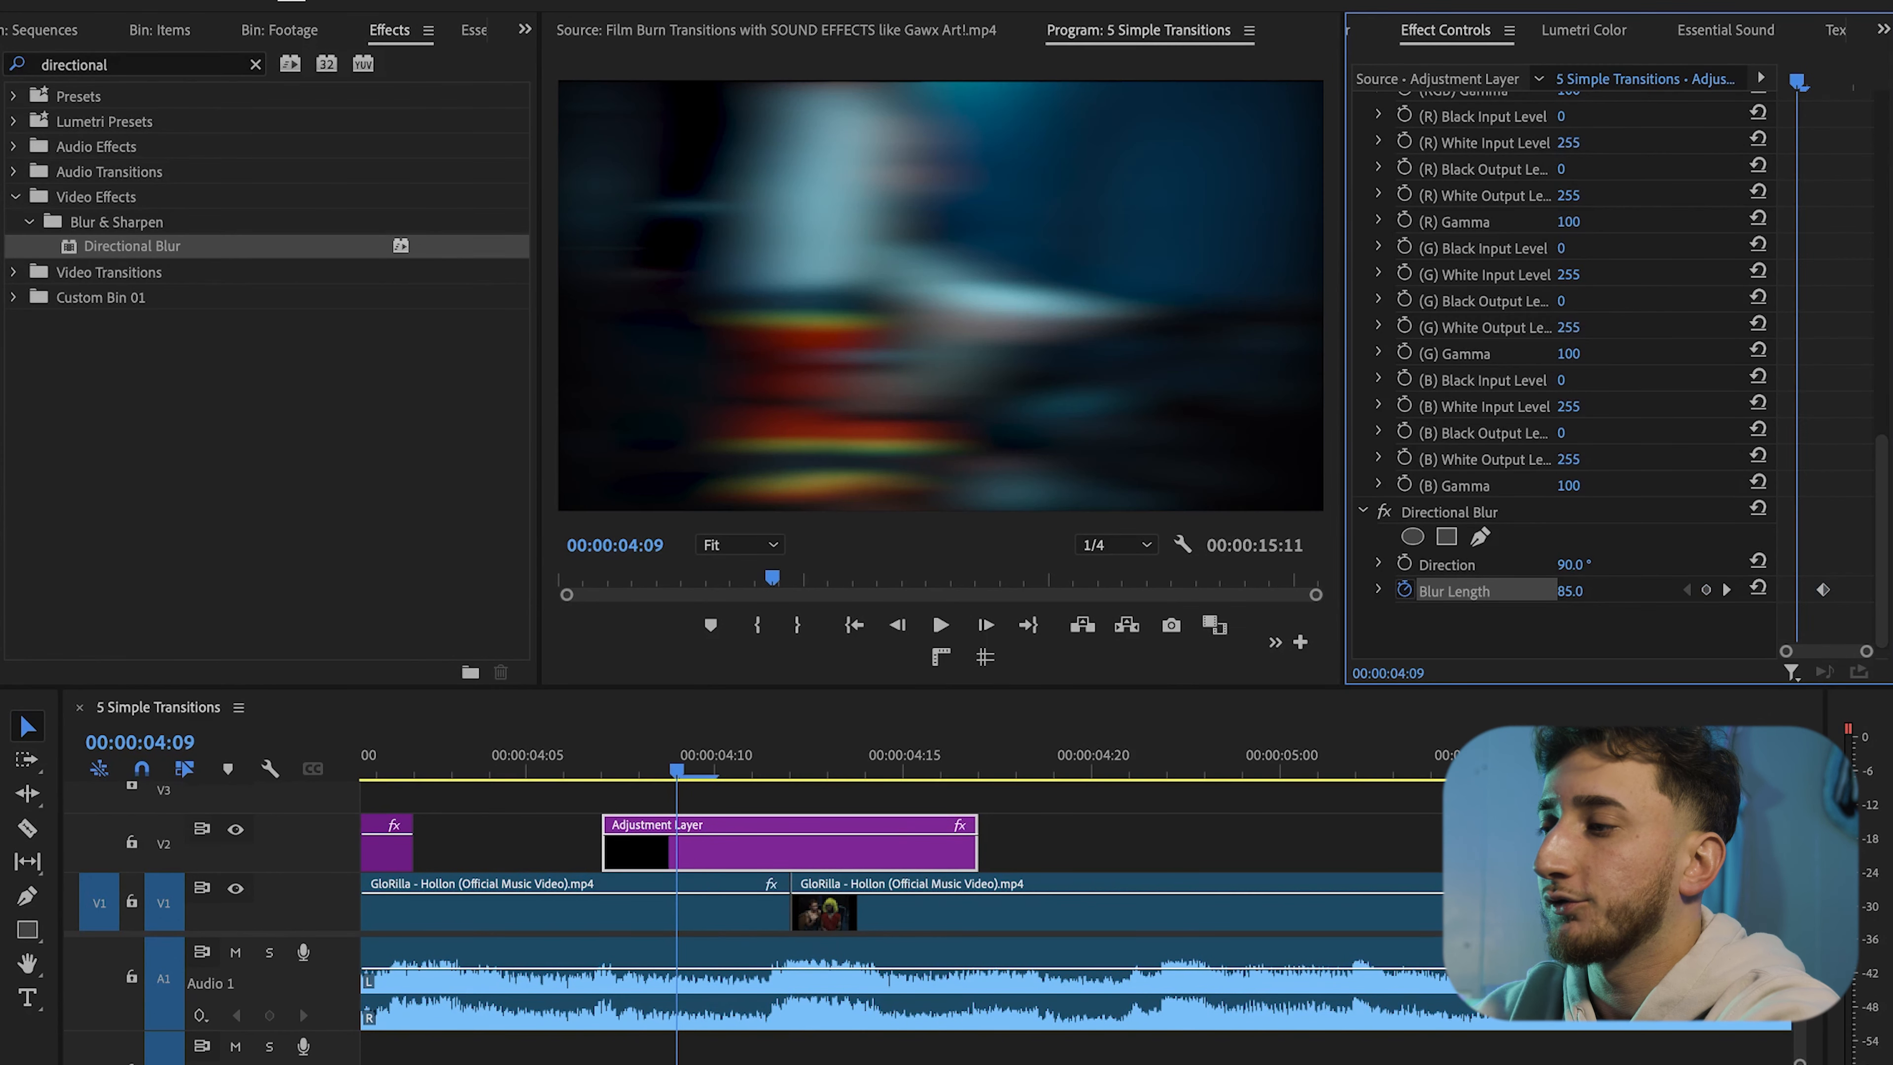
left_click(1759, 589)
key("Right")
key("Right")
key("Right")
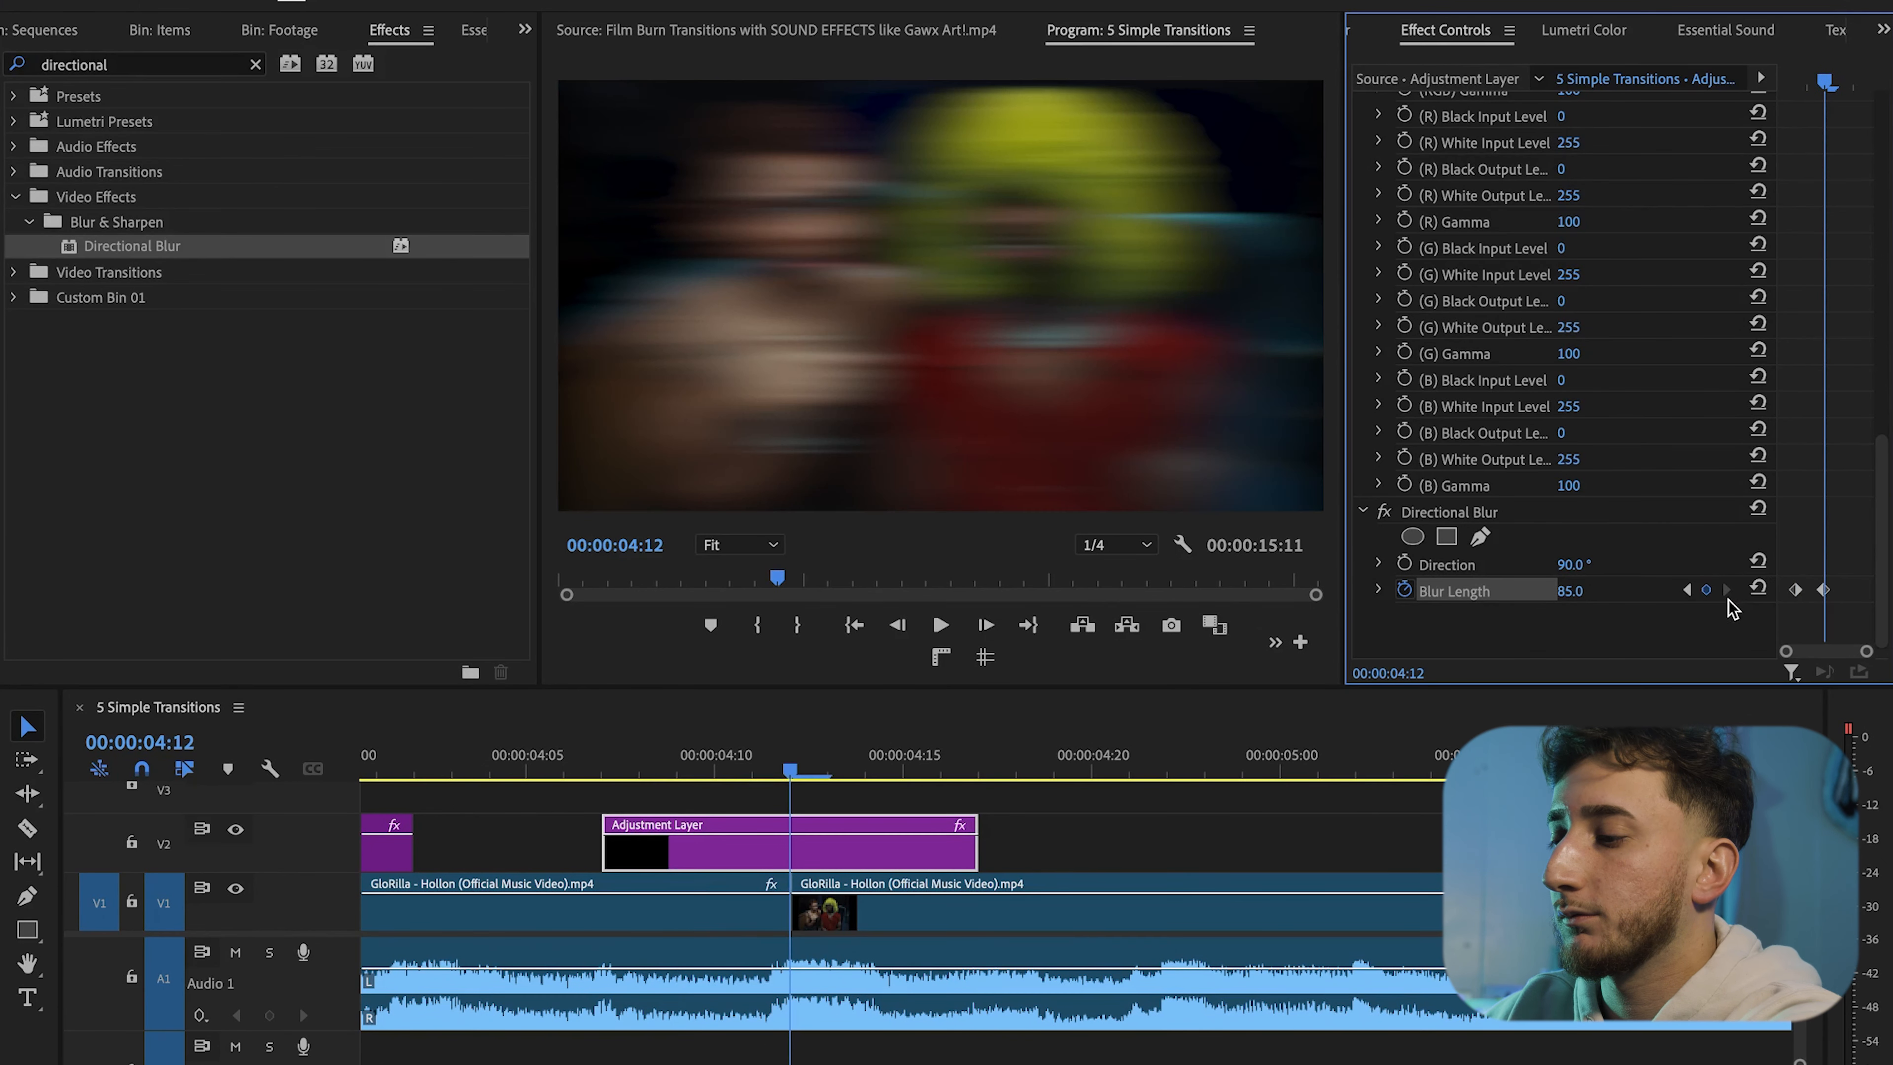
key("Right")
key("Right")
key("Right")
left_click(1760, 589)
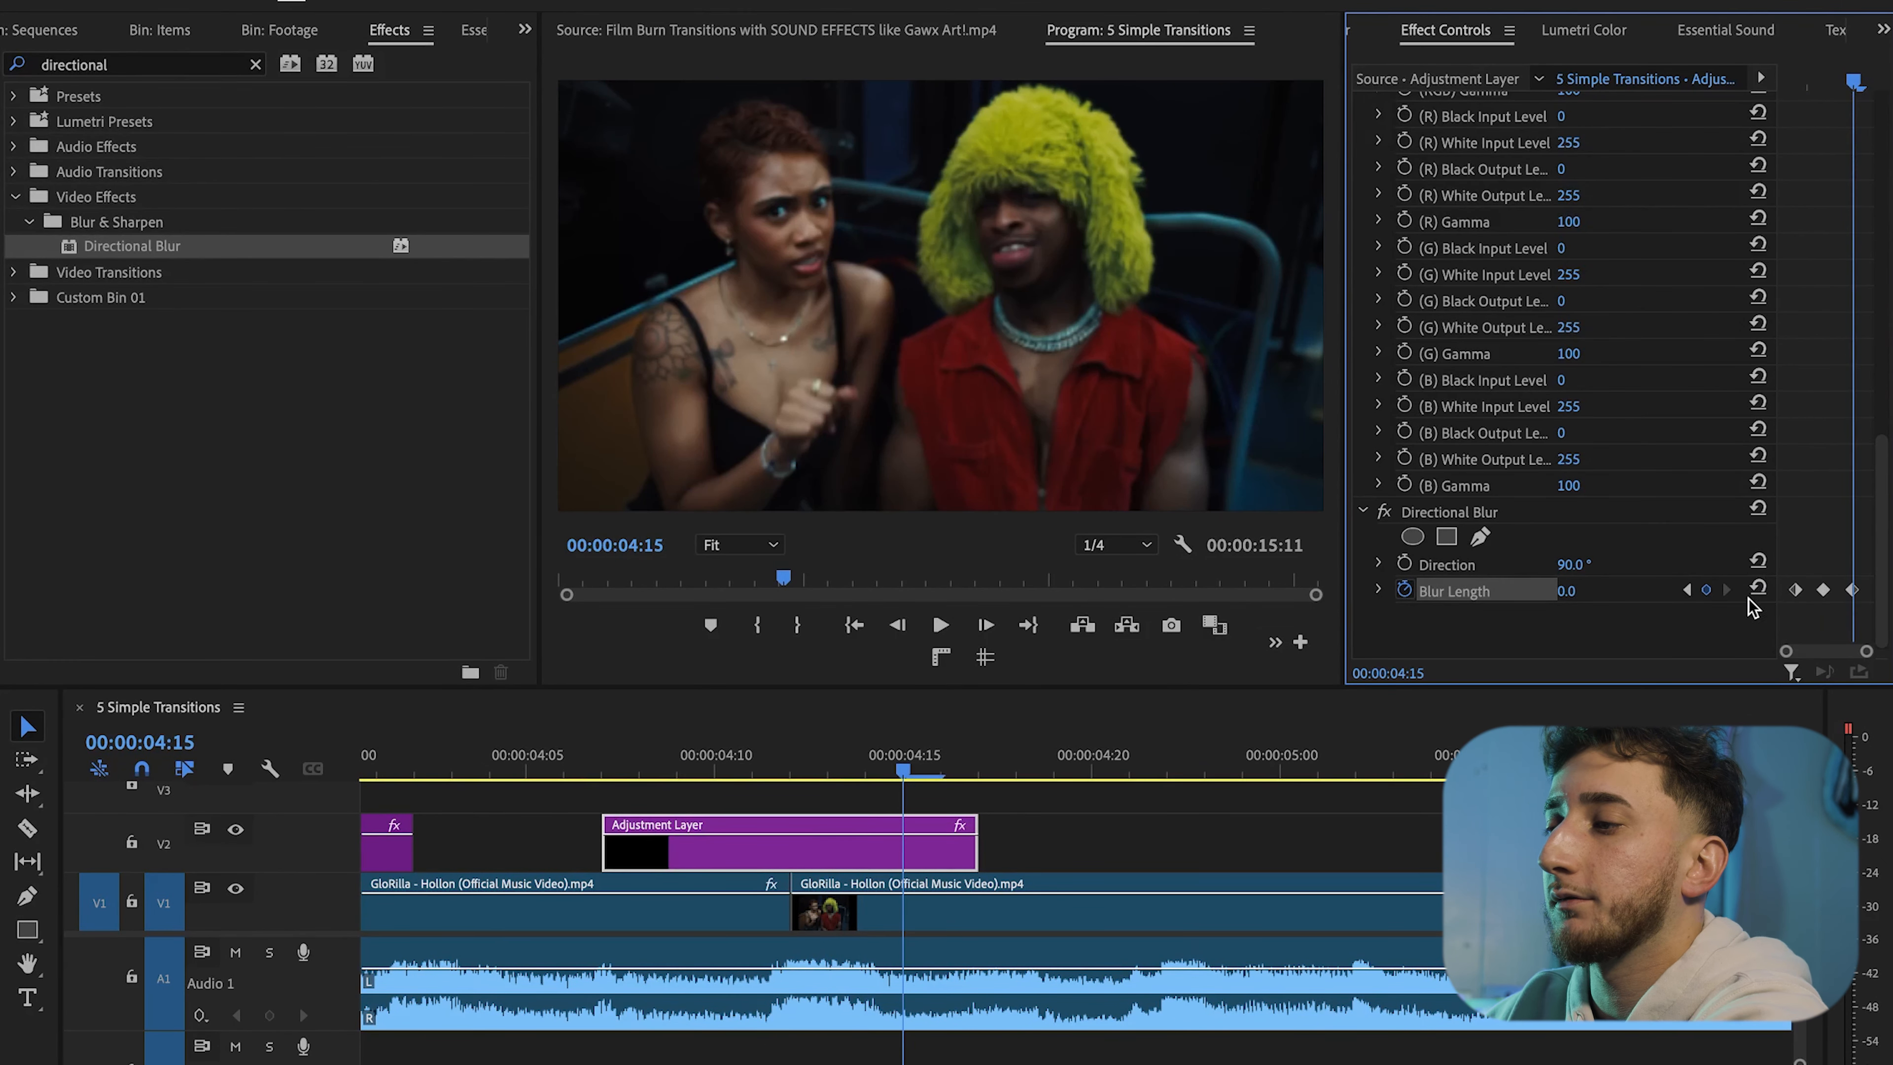
Scrub and play across the cut to preview the directional blur transition
left_click(695, 773)
key("space")
key("space")
left_click(566, 768)
key("space")
key("space")
left_click_drag(793, 772, 567, 769)
key("space")
key("space")
left_click_drag(824, 772, 792, 772)
left_click(866, 850)
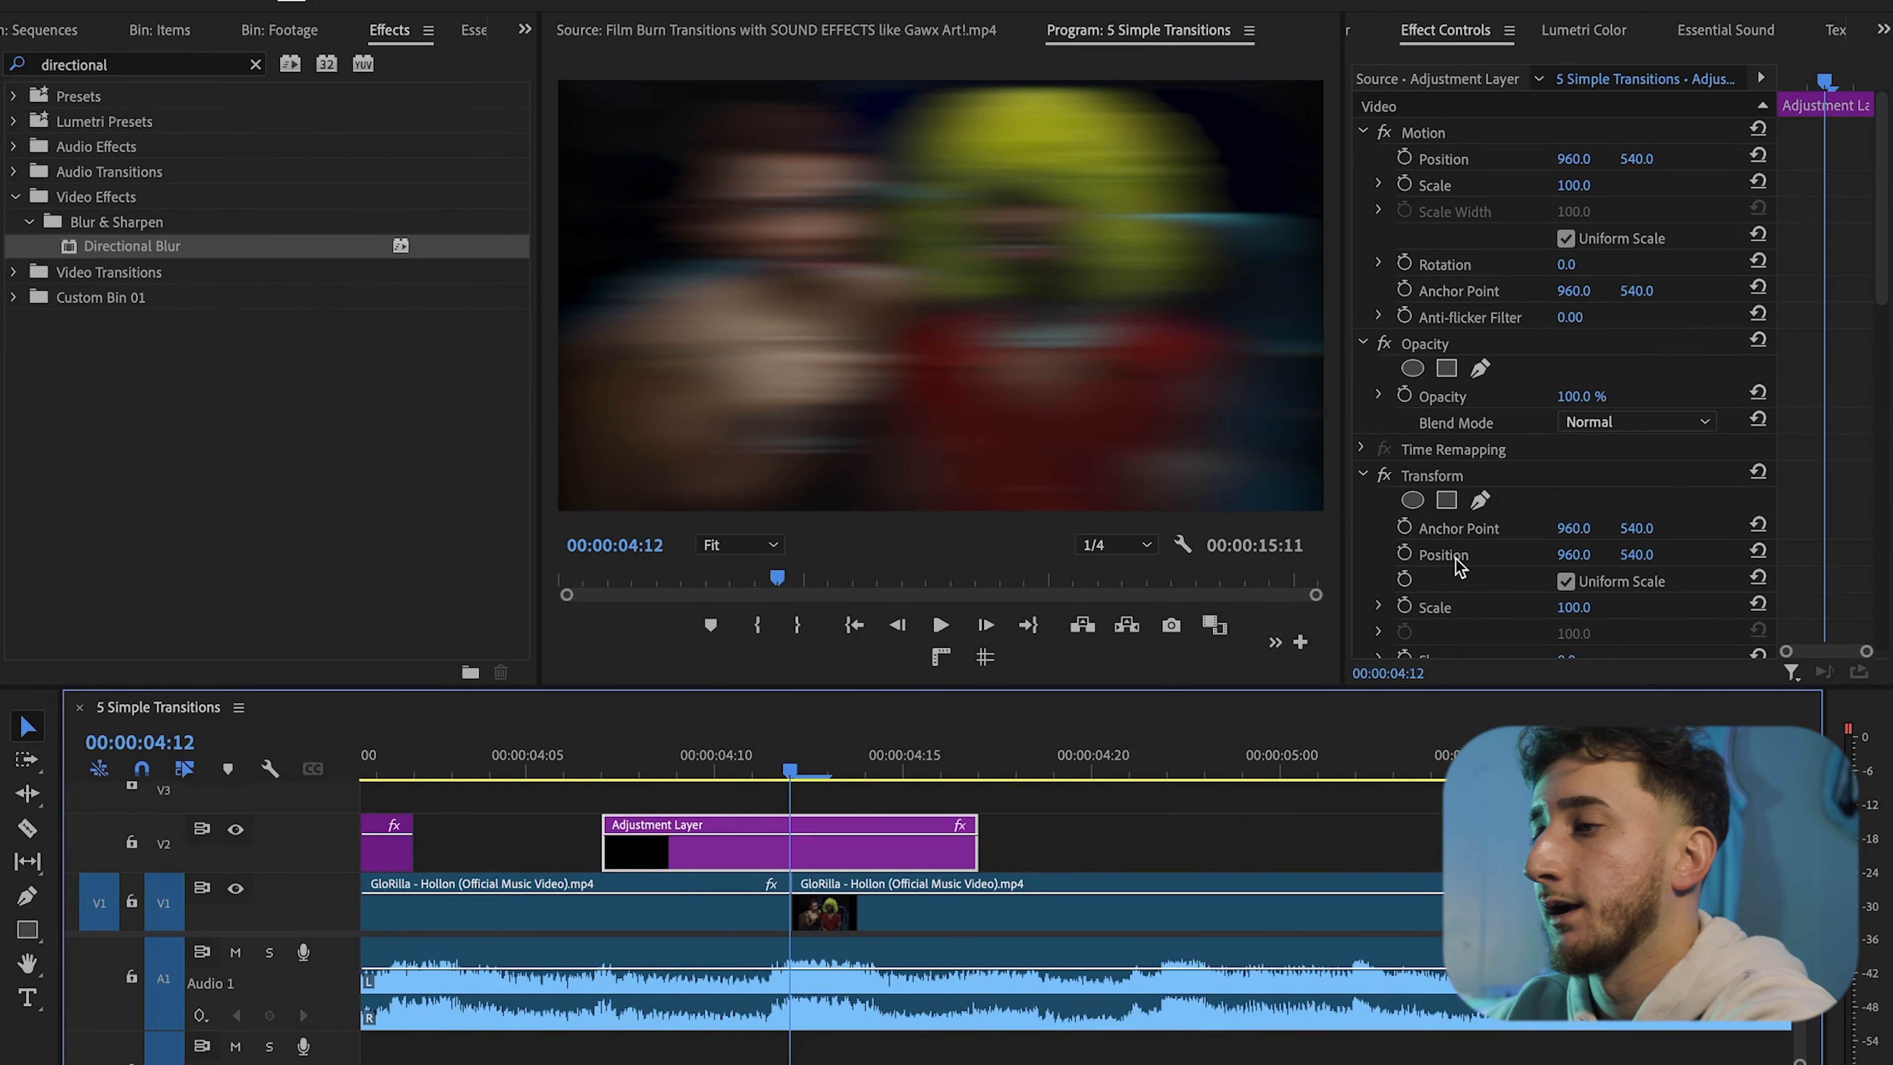
In the Transform effect, turn off Use Composition's Shutter Angle and set Shutter Angle to 185
scroll(1527, 555, "down", 5)
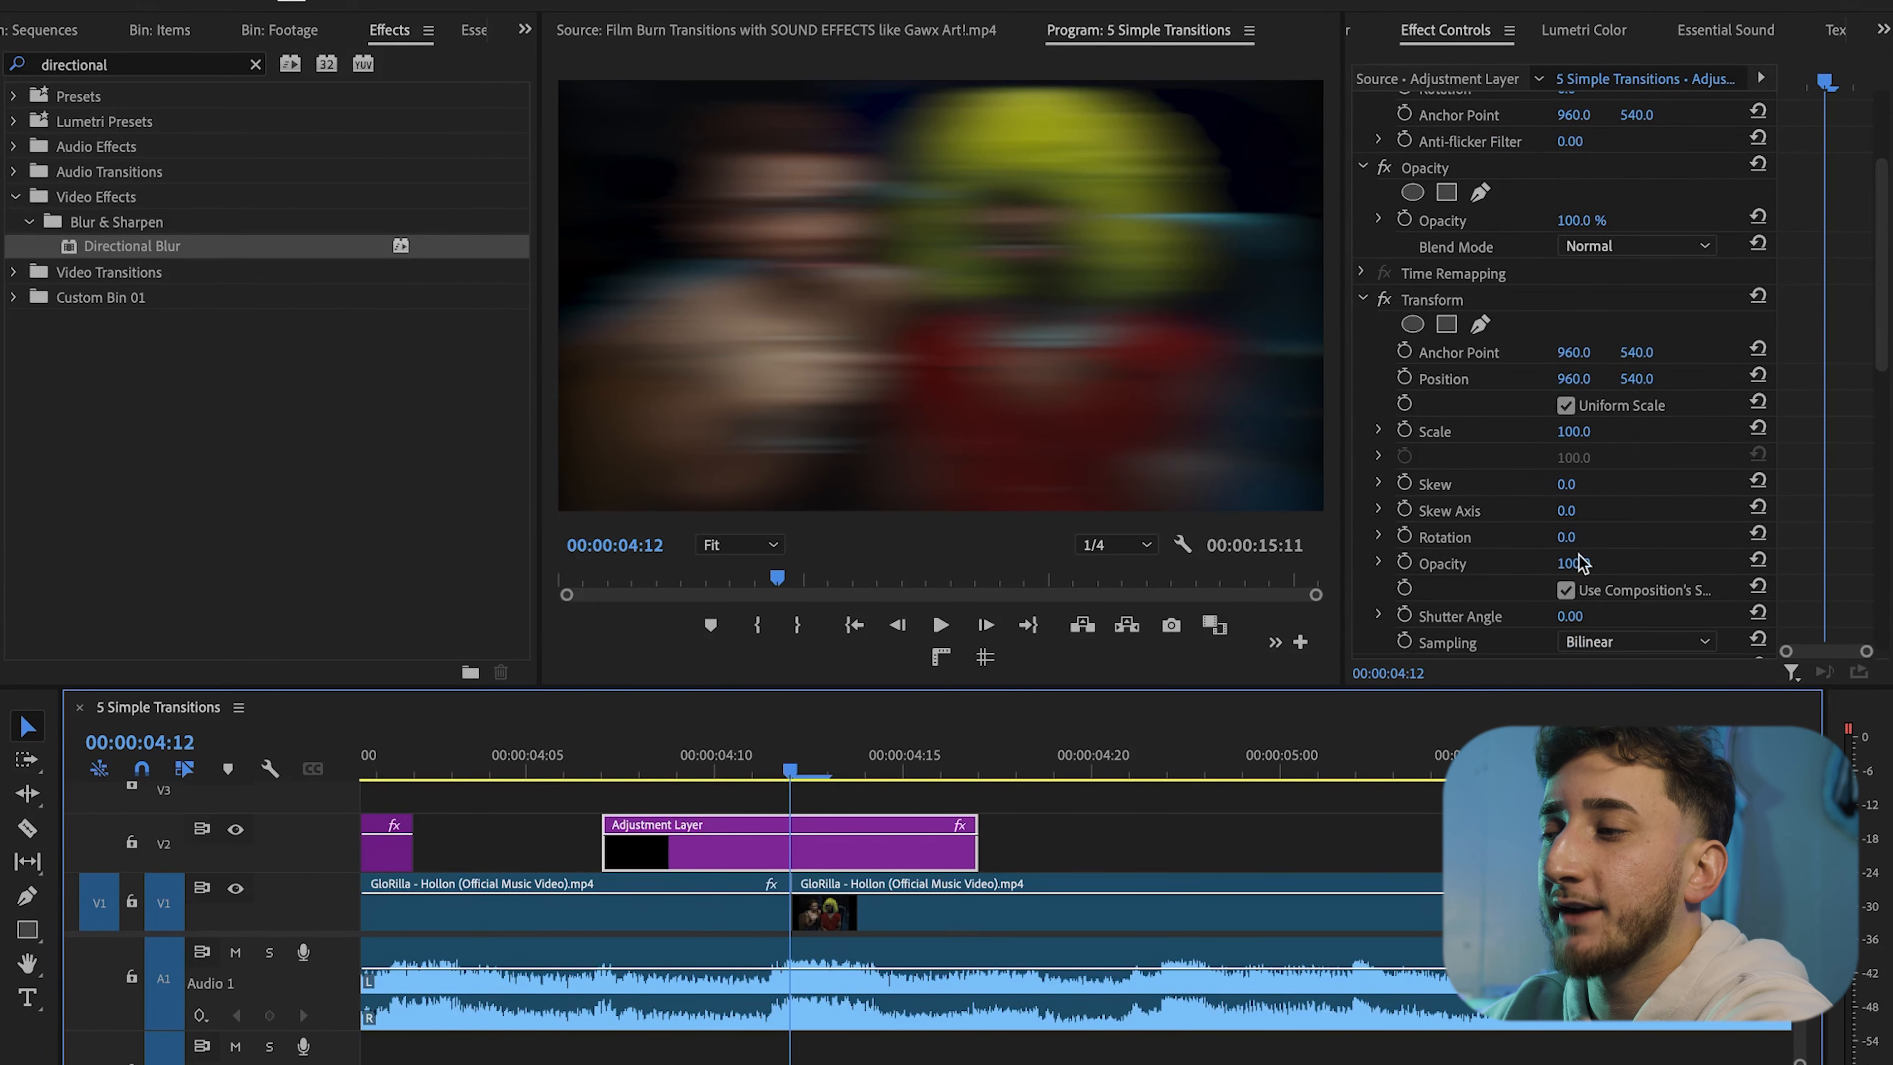
left_click(1565, 590)
left_click(1592, 612)
type("18")
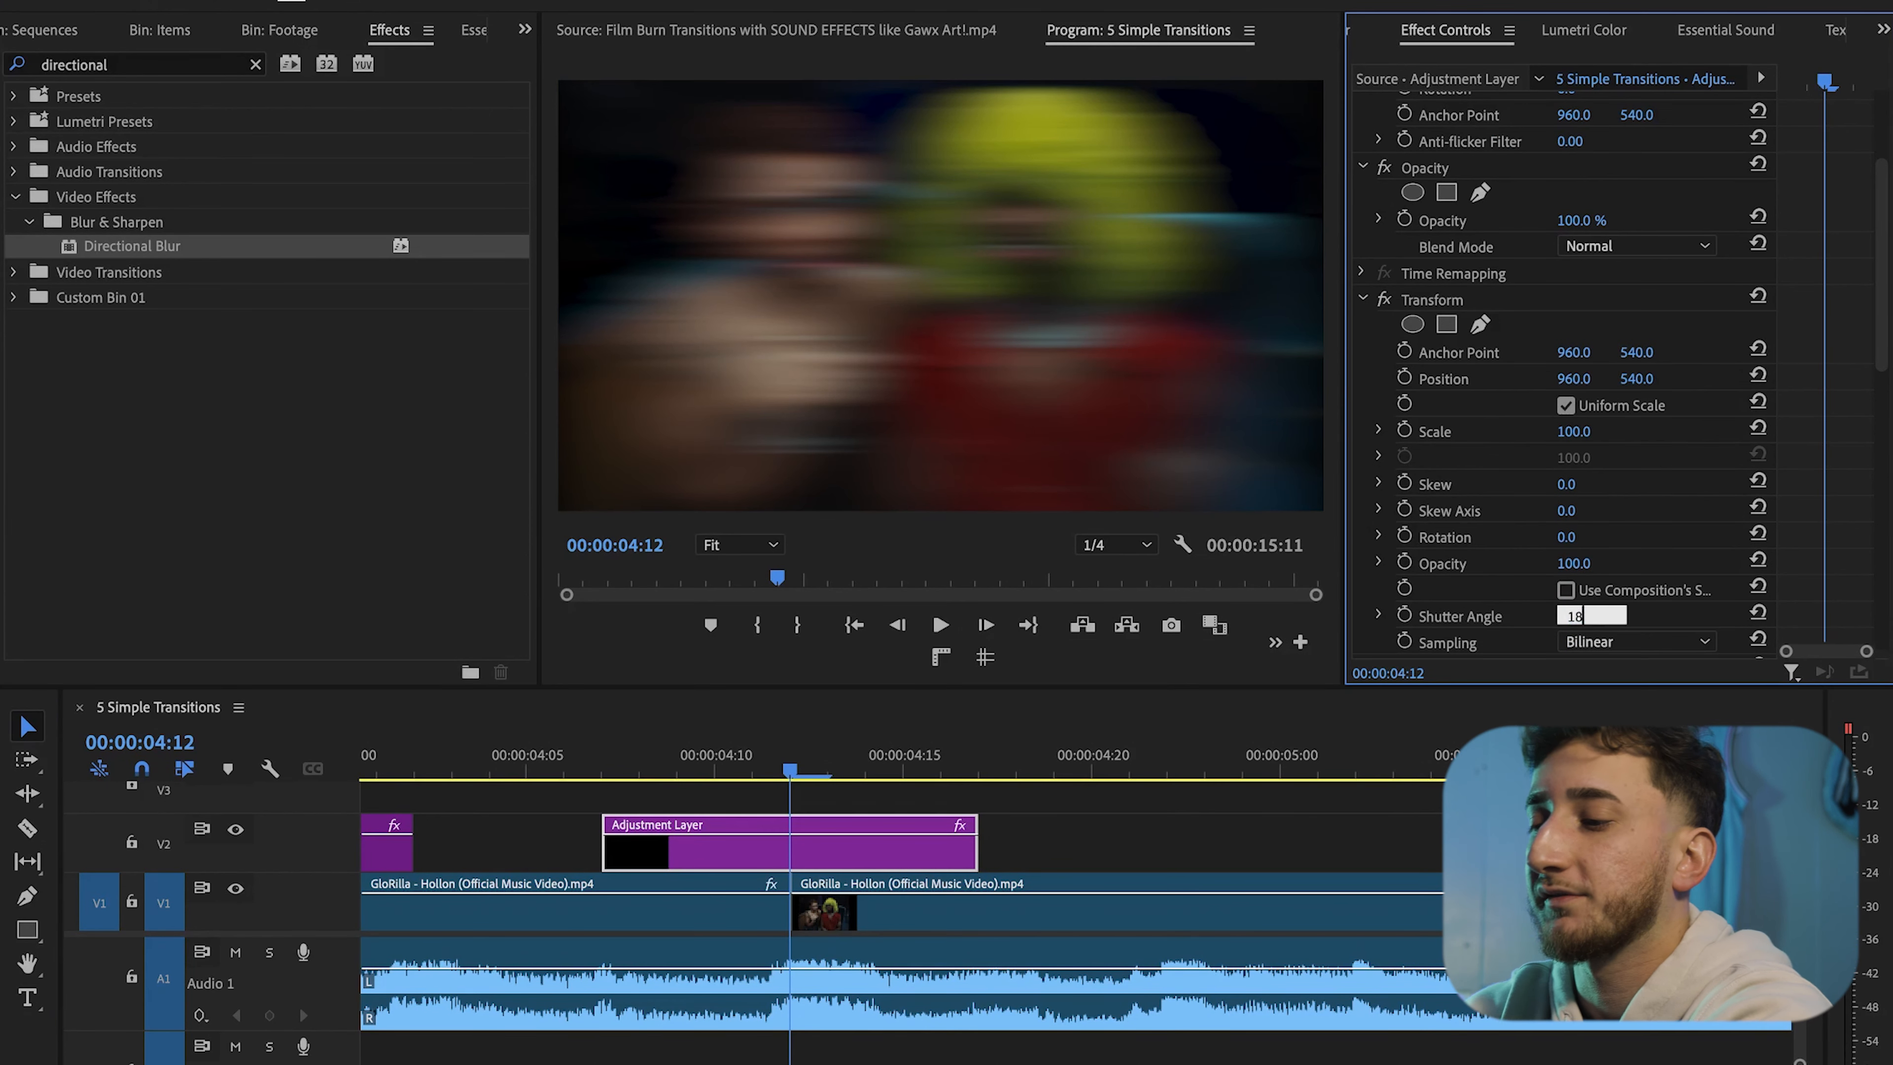
type("5")
key("Return")
Enable Position and Scale keyframing and add Scale keyframes three frames before and after the current frame
left_click(1403, 431)
left_click(1404, 377)
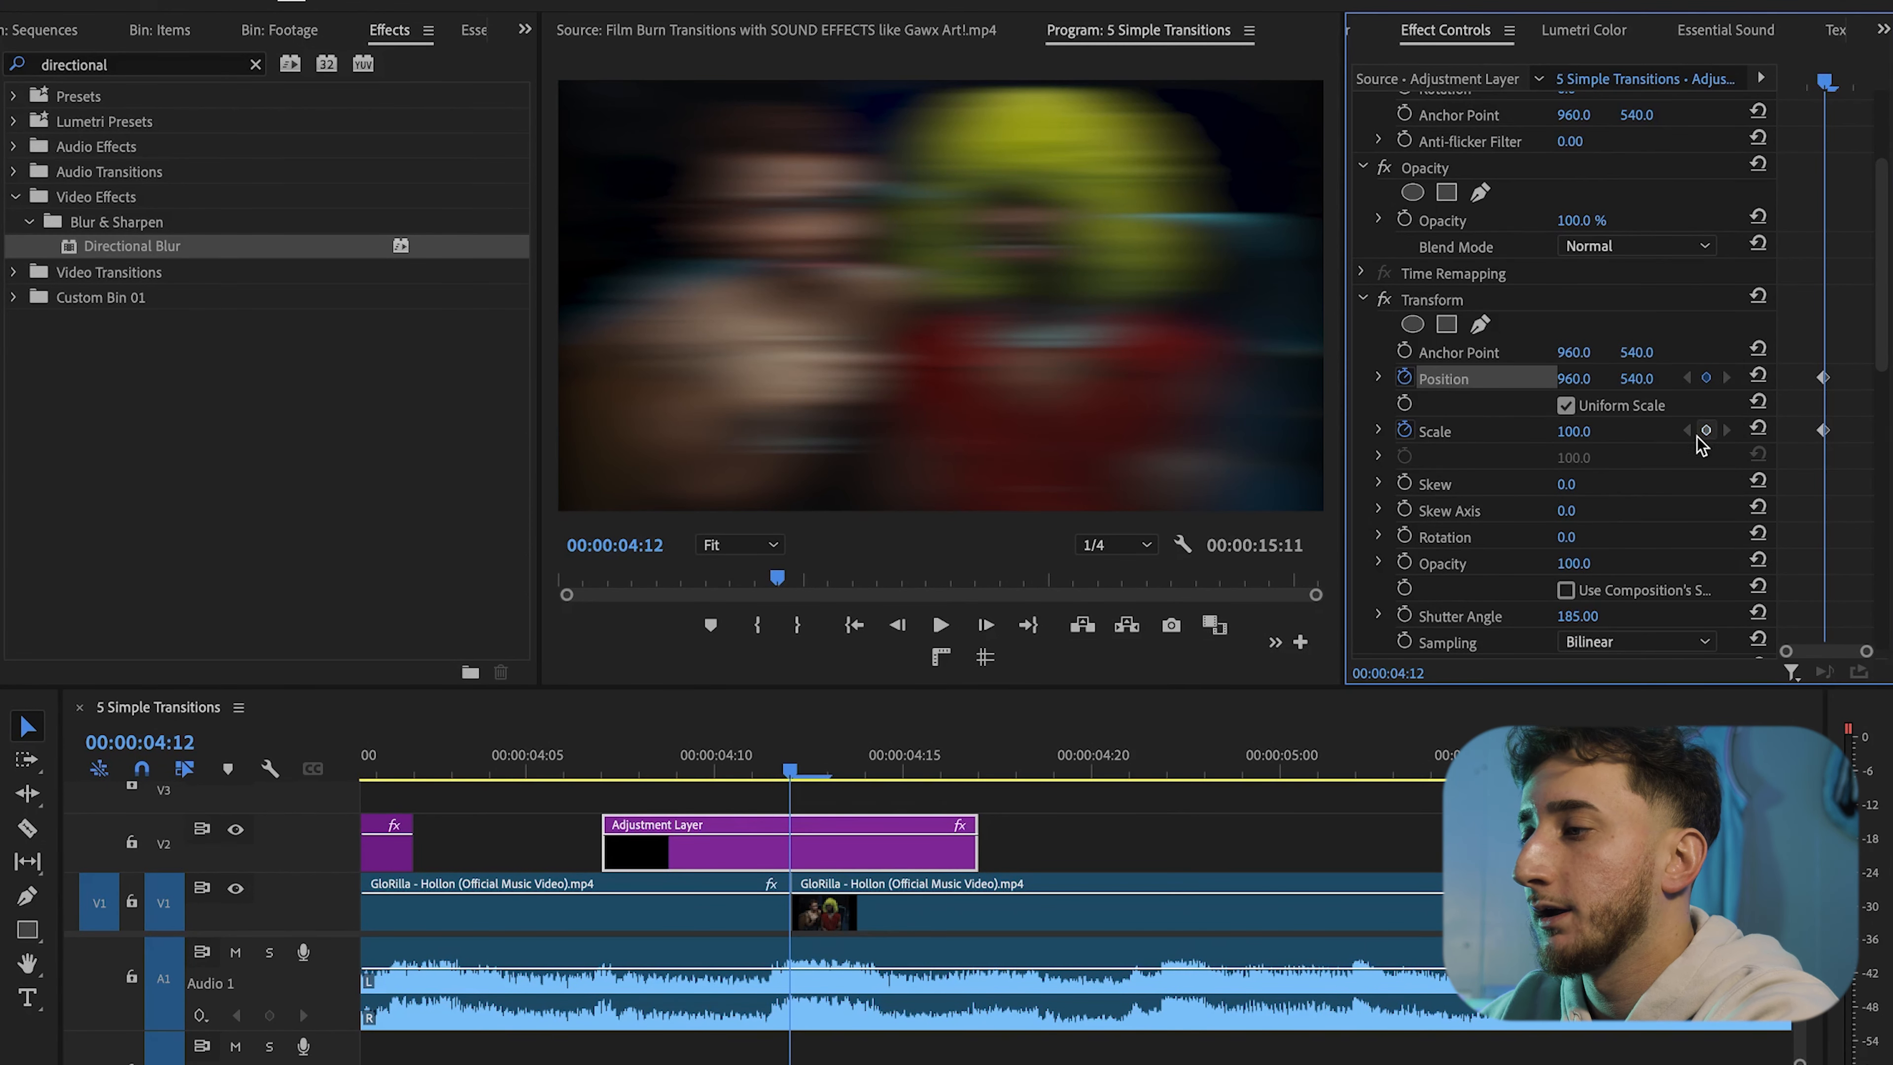
key("Left")
key("Left")
key("Left")
left_click(1756, 429)
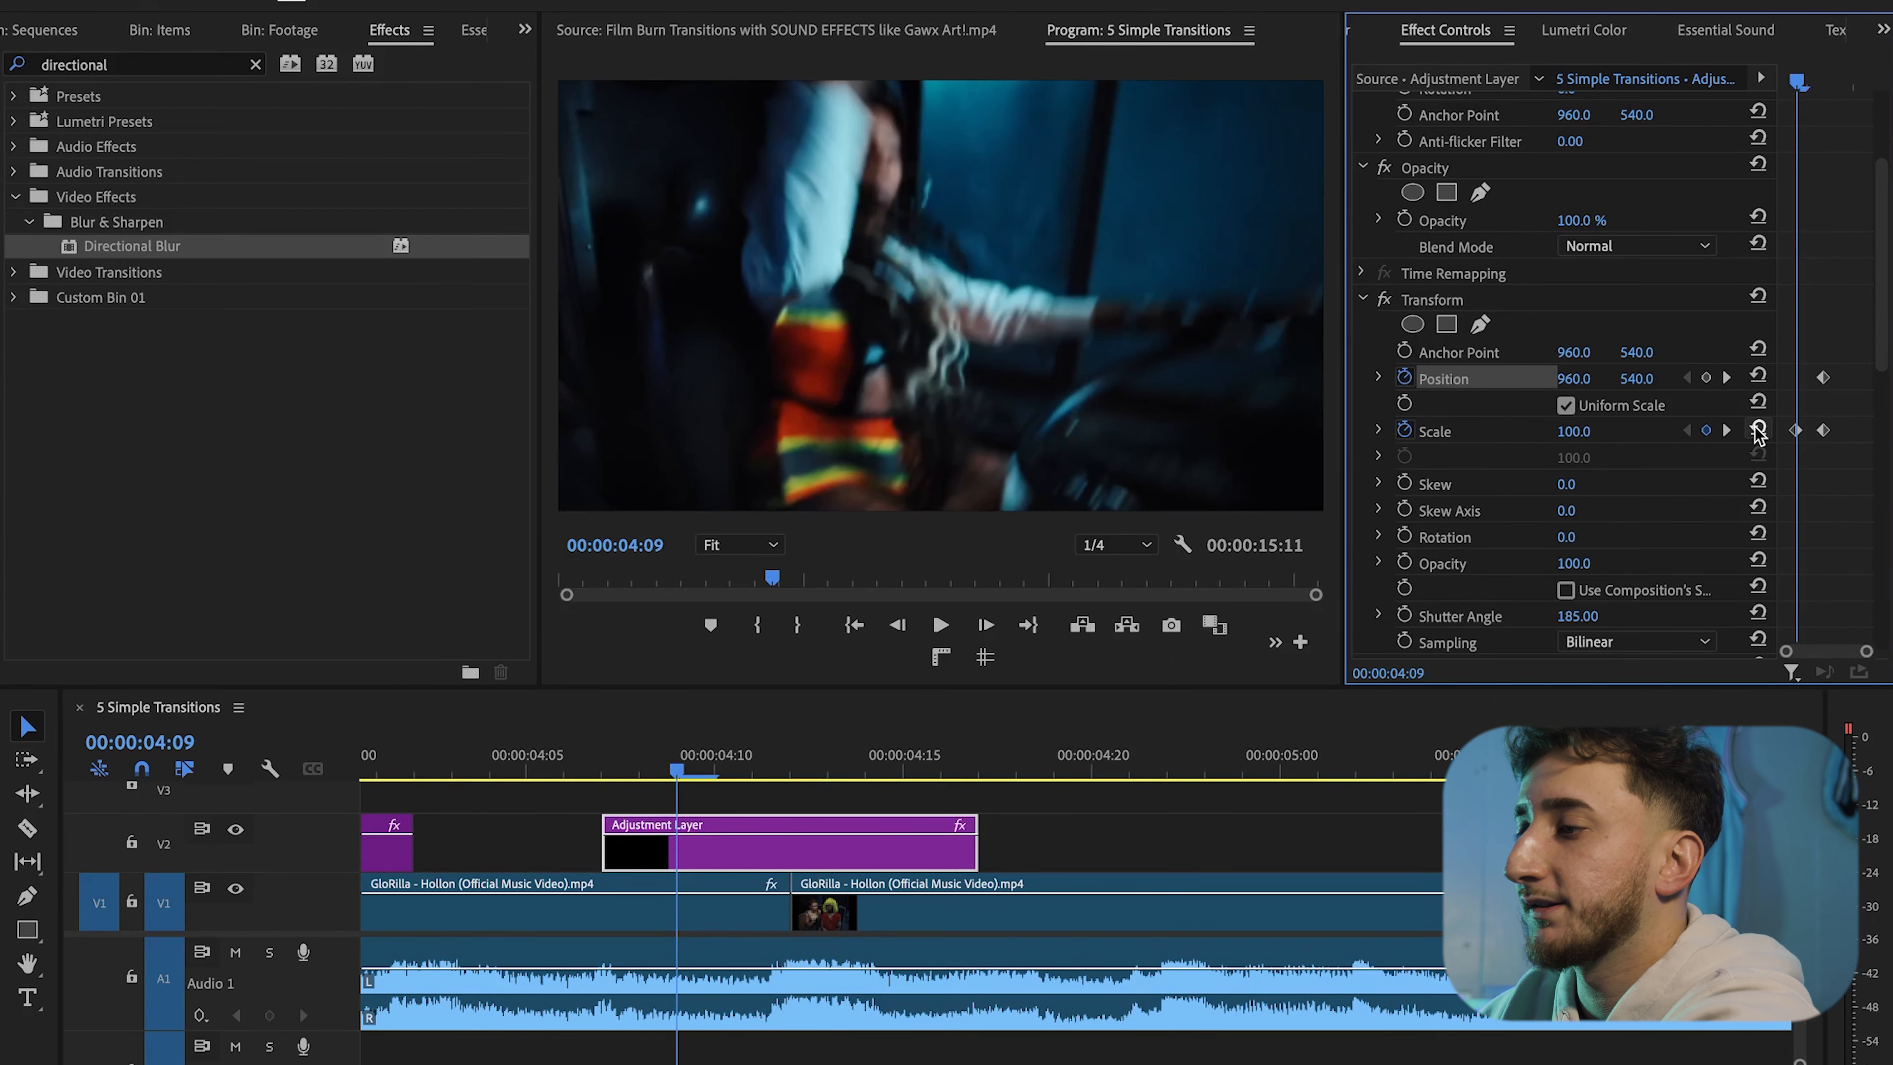
key("Right")
key("Right")
key("Right")
key("Right")
key("Right")
key("Right")
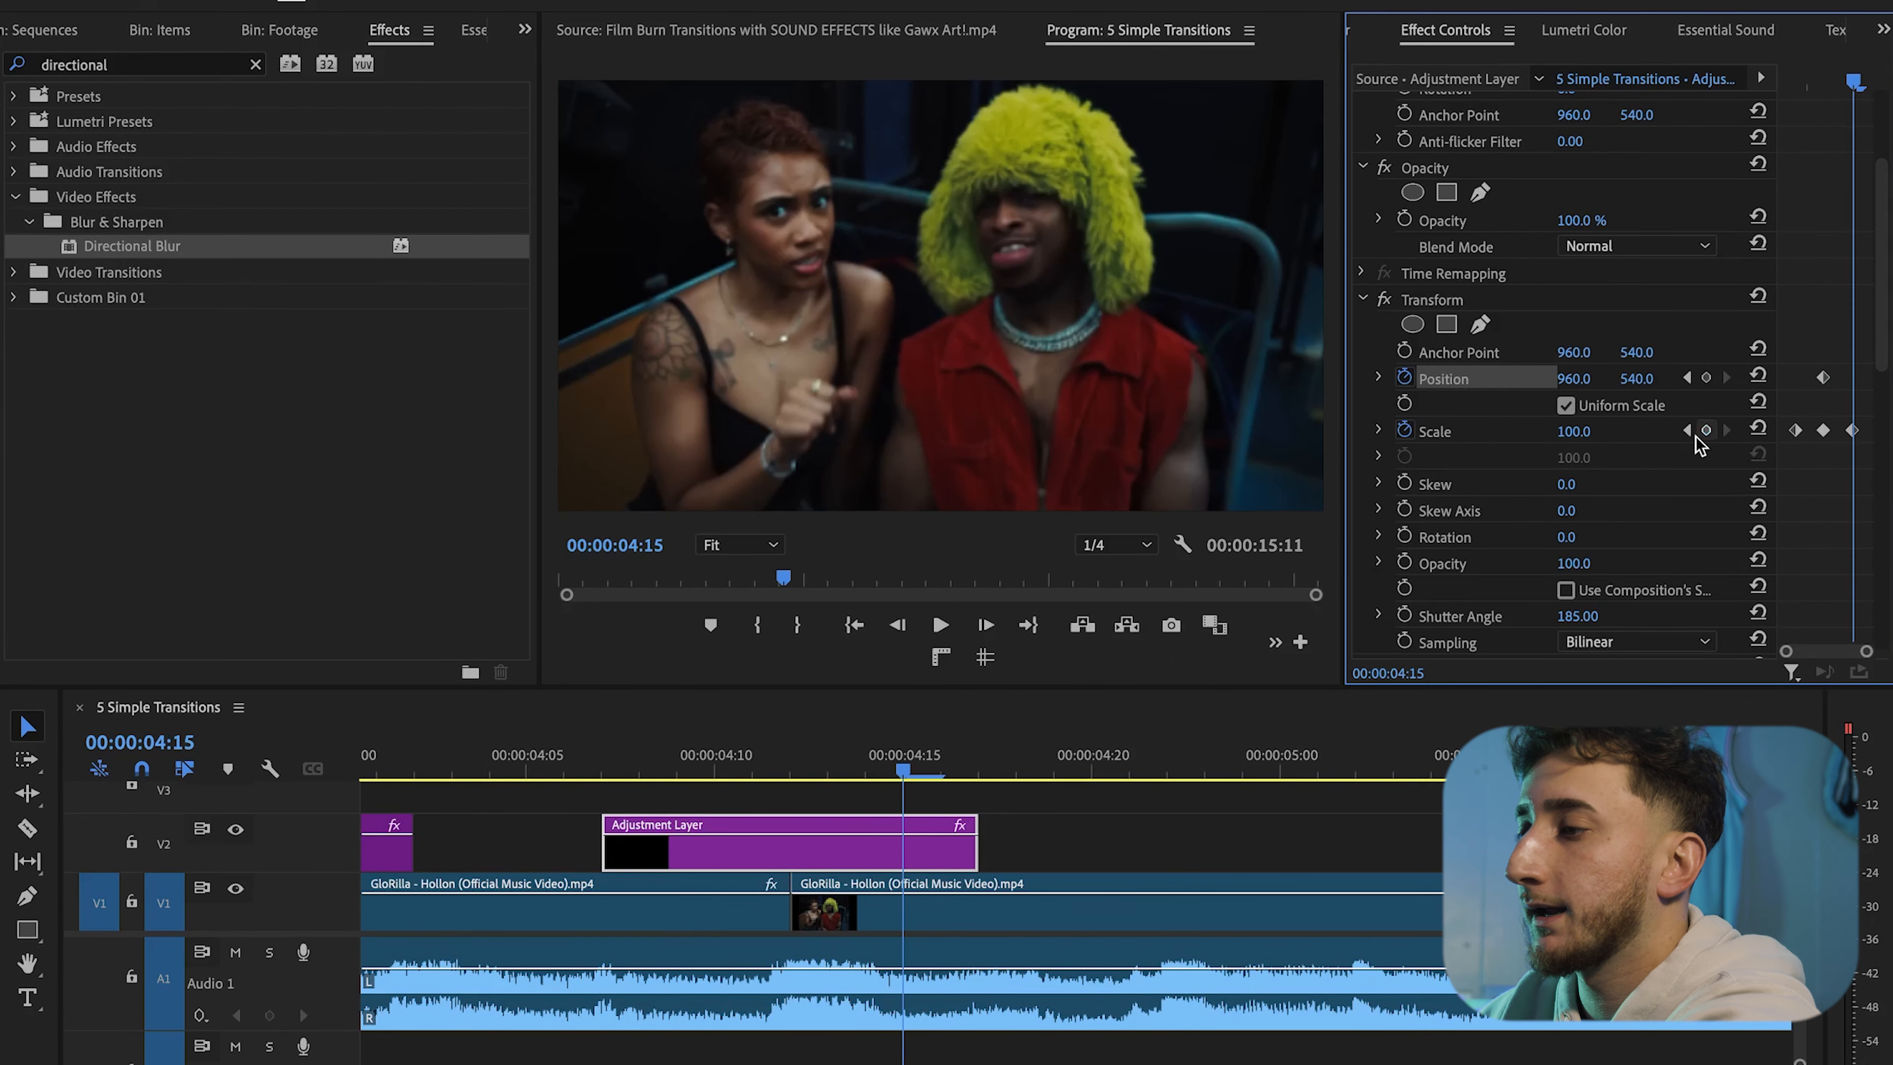
Set the middle Scale keyframe to 110
key("Left")
key("Left")
key("Left")
left_click(1573, 431)
type("10")
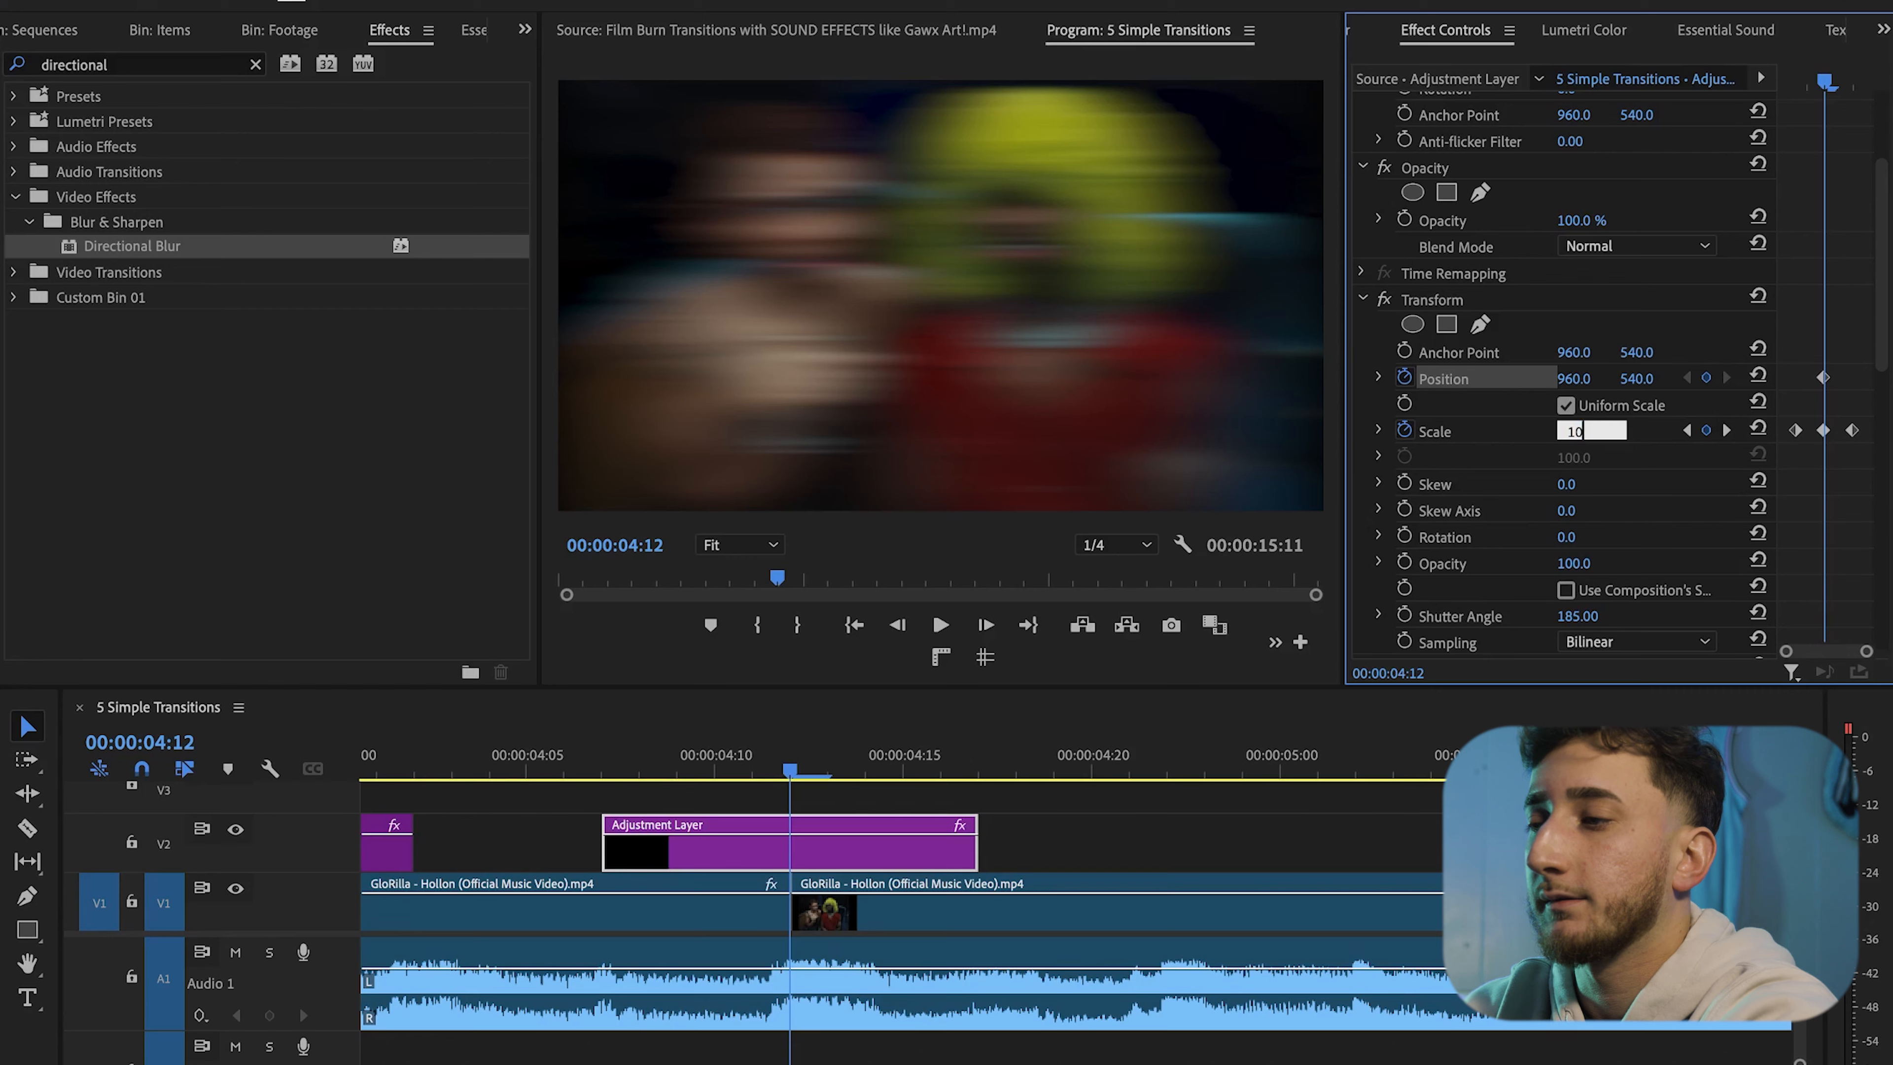
key("Return")
left_click(1590, 428)
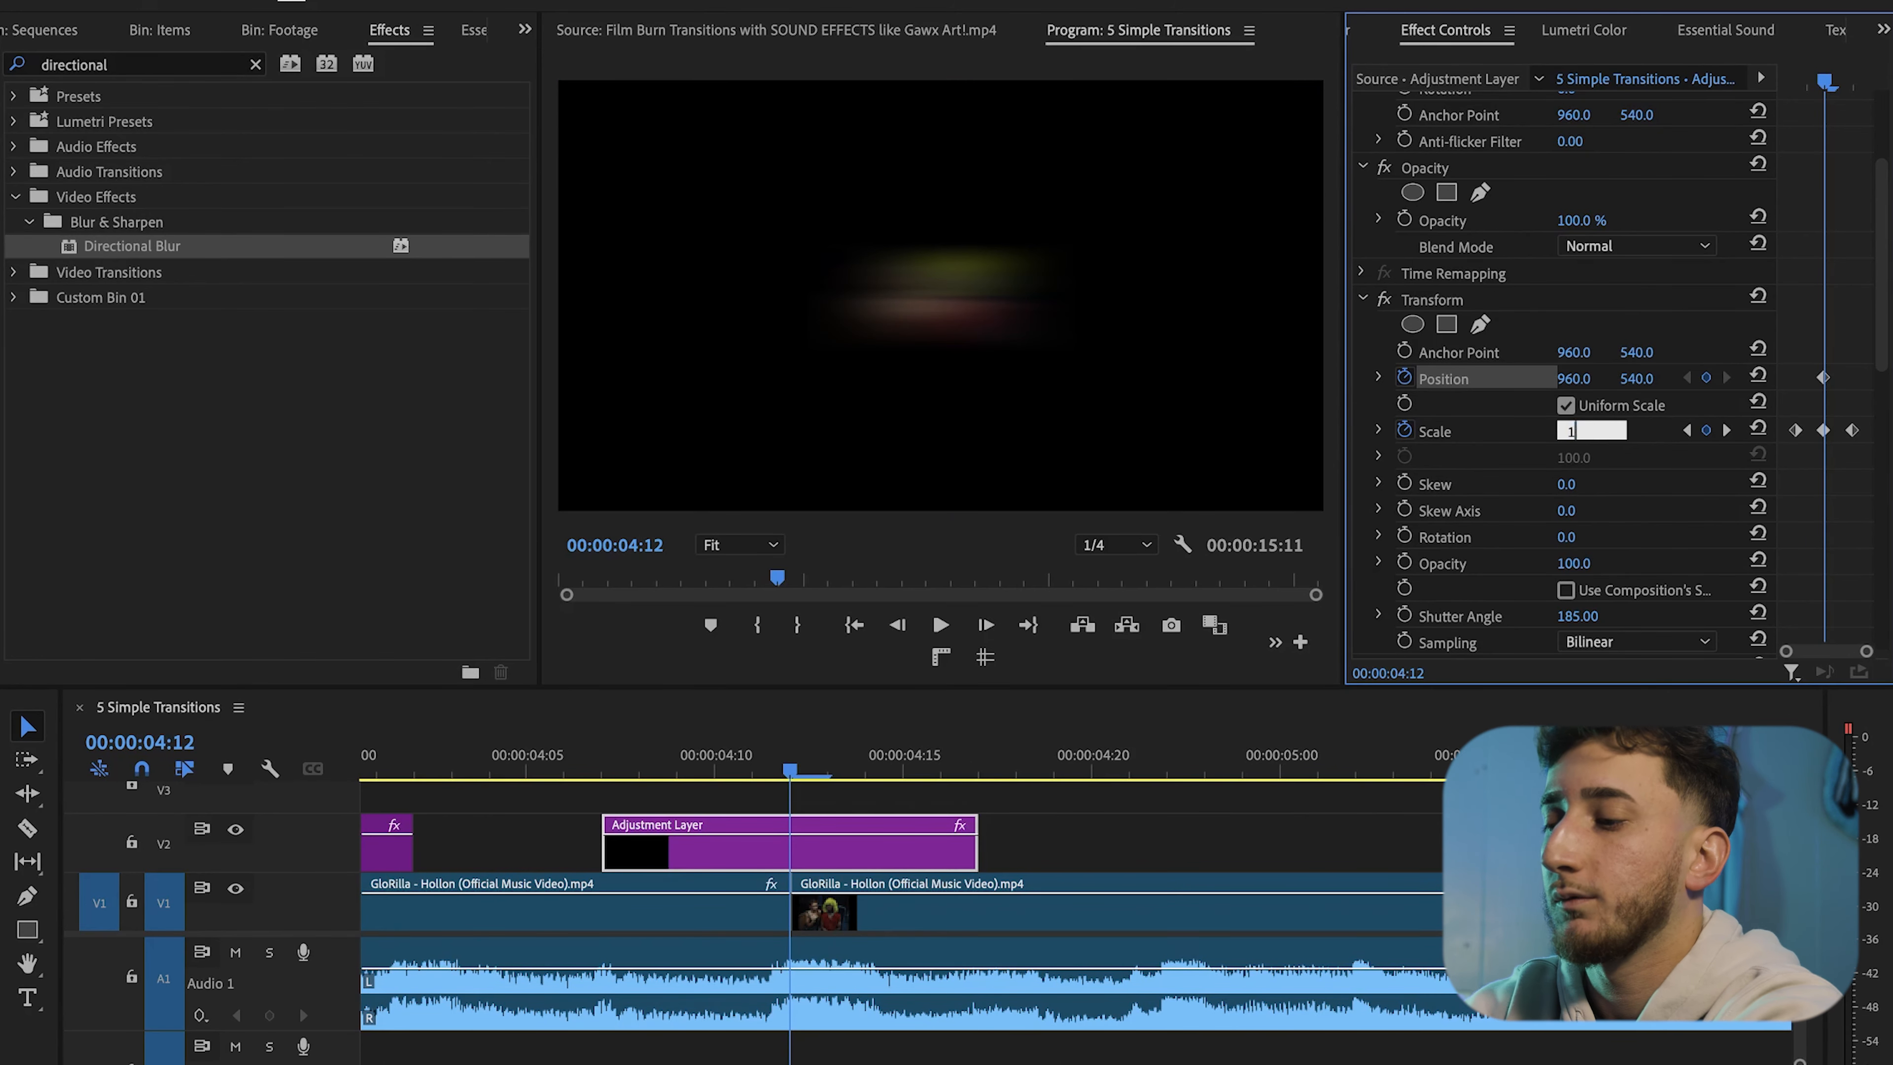
key("Return")
Play the timeline around the cut to preview the zoom and blur transition
left_click(529, 757)
key("space")
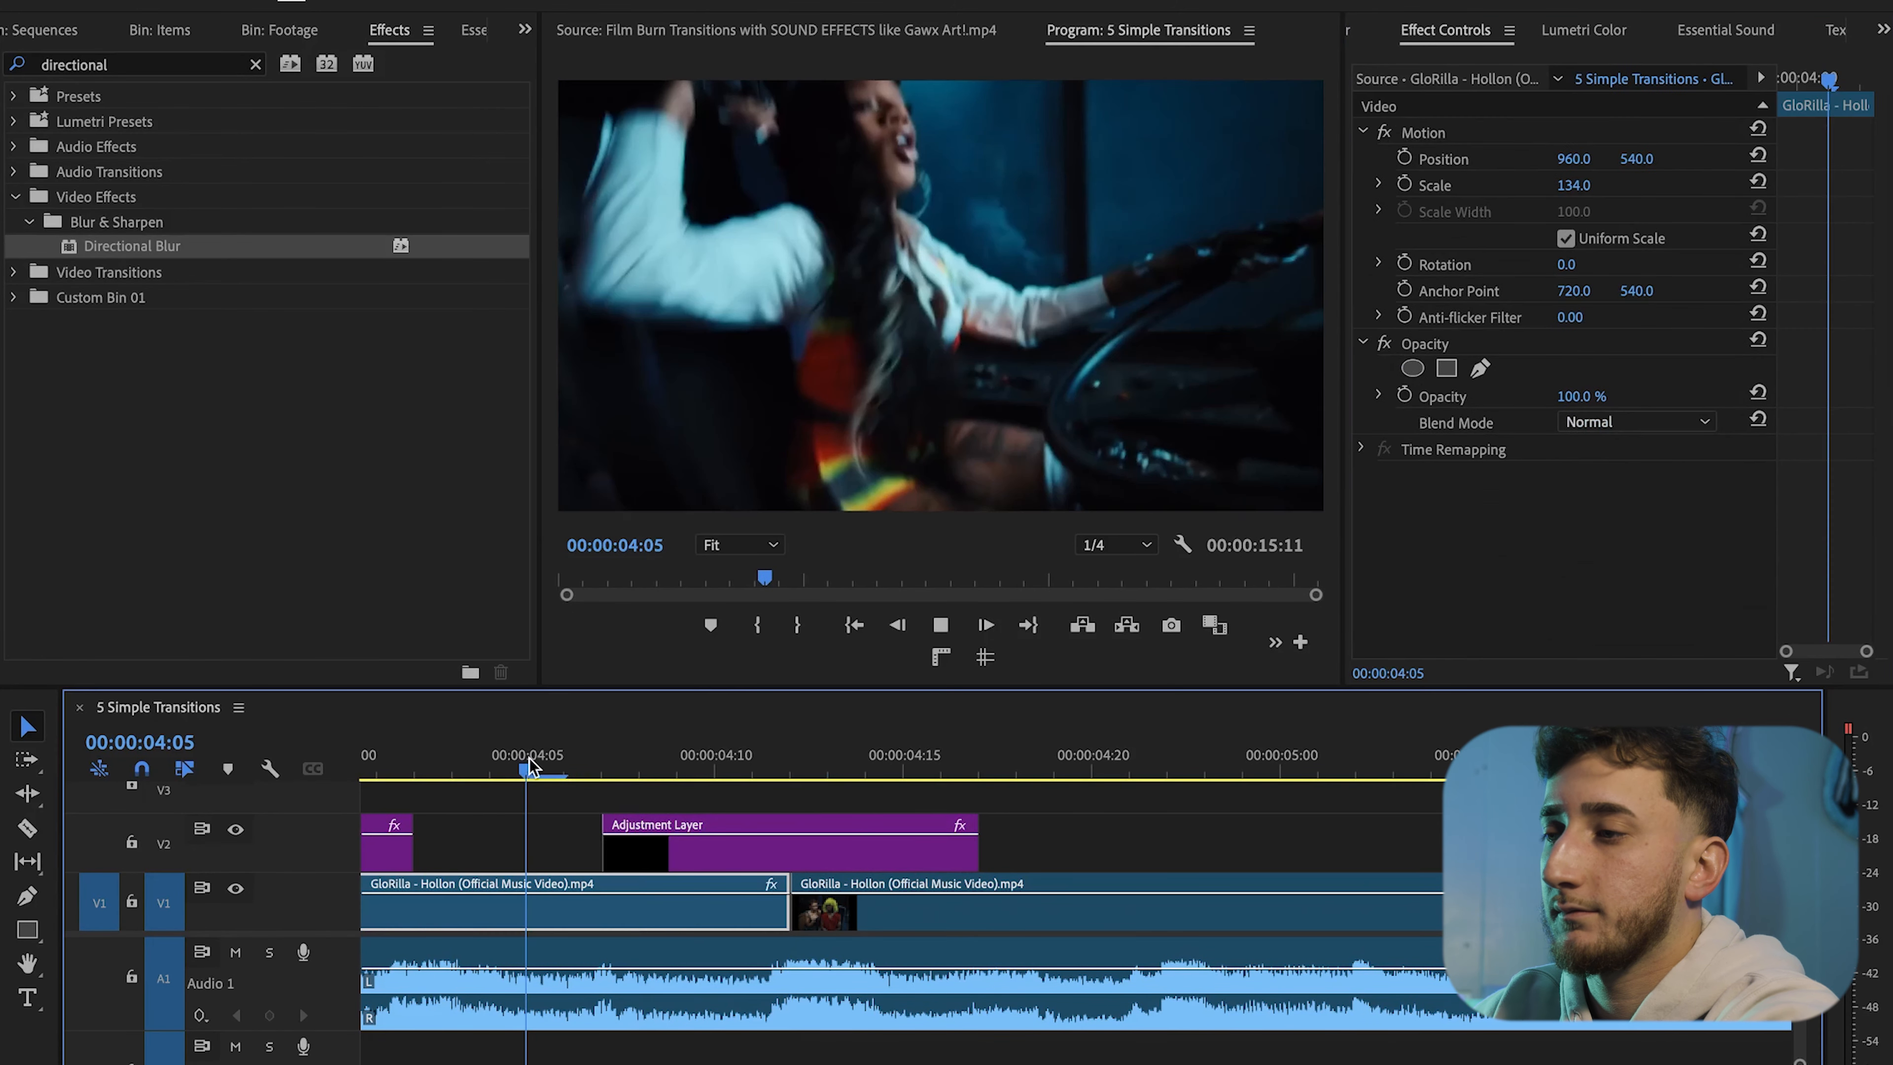
left_click(502, 756)
key("space")
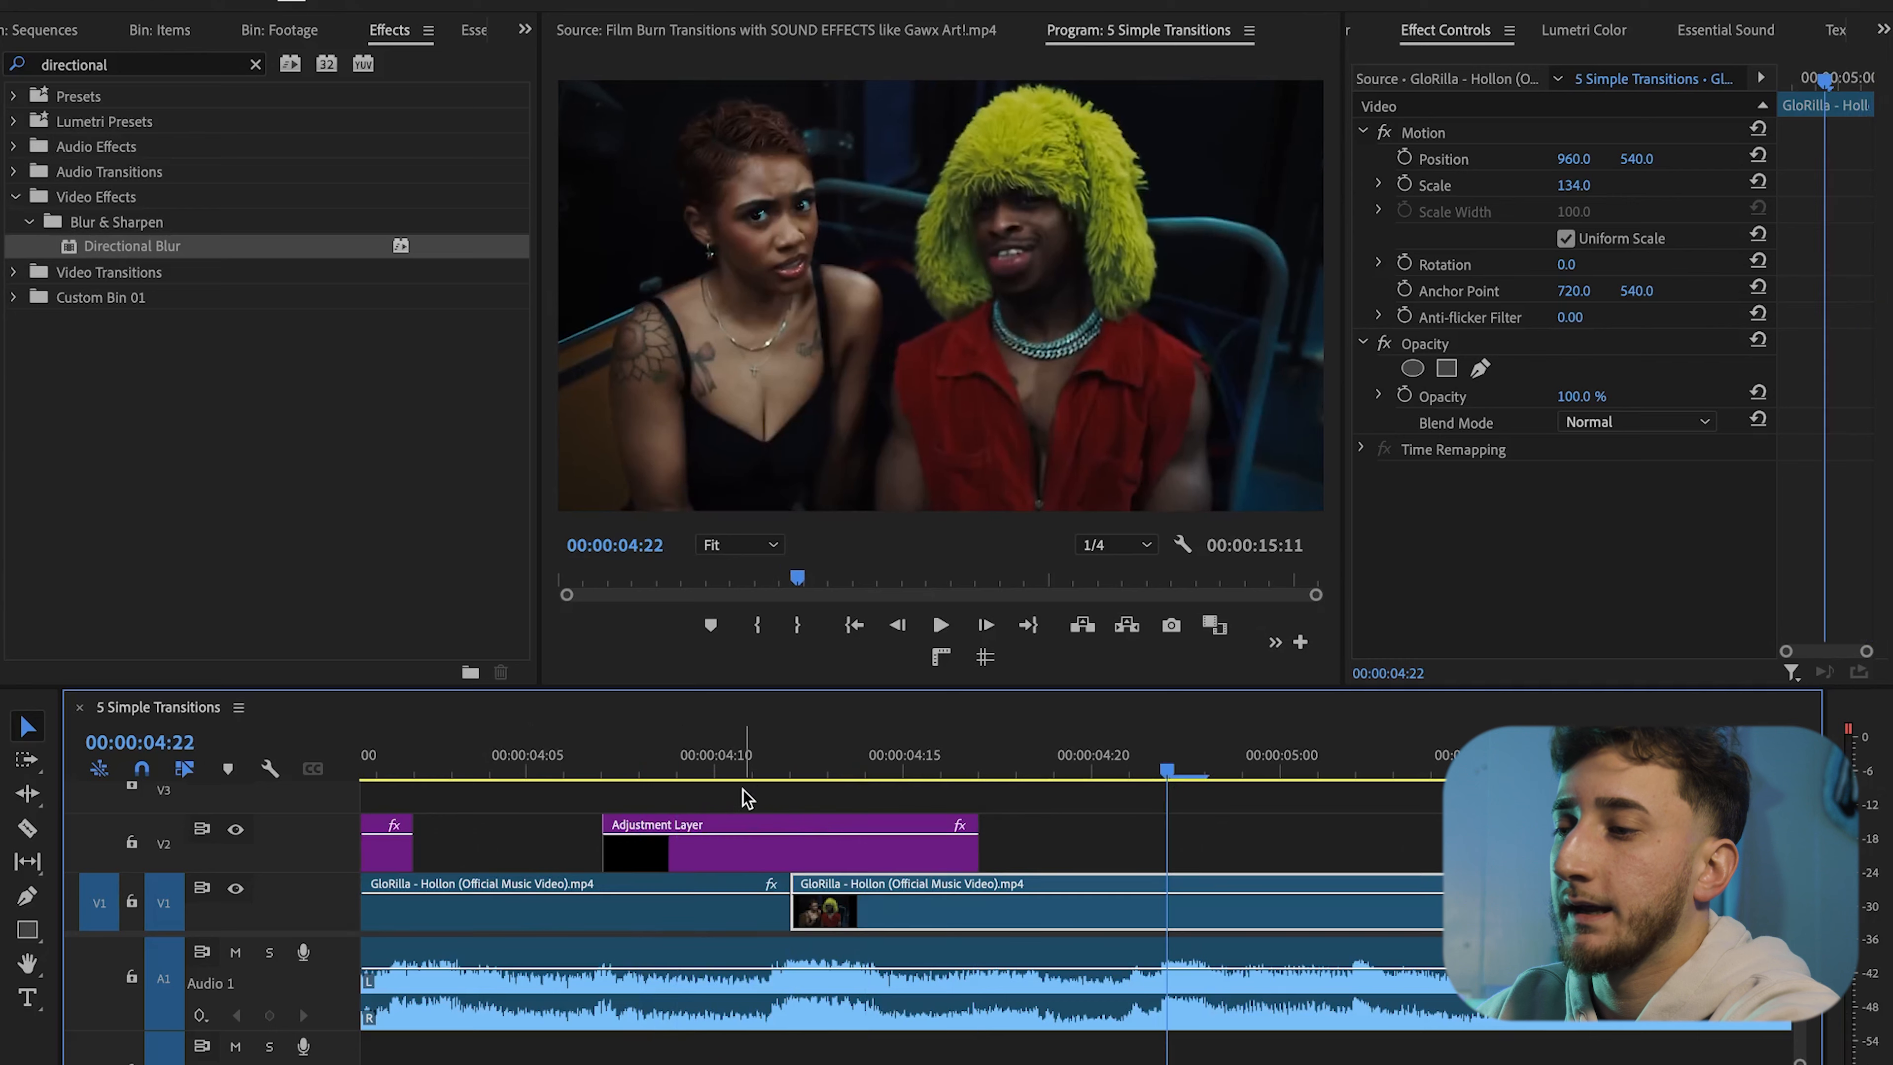
Enable keyframing for Levels RGB White Input Level and add keyframes three frames before and after the middle frame
left_click(799, 767)
left_click(897, 839)
scroll(1509, 489, "down", 3)
scroll(1510, 492, "down", 5)
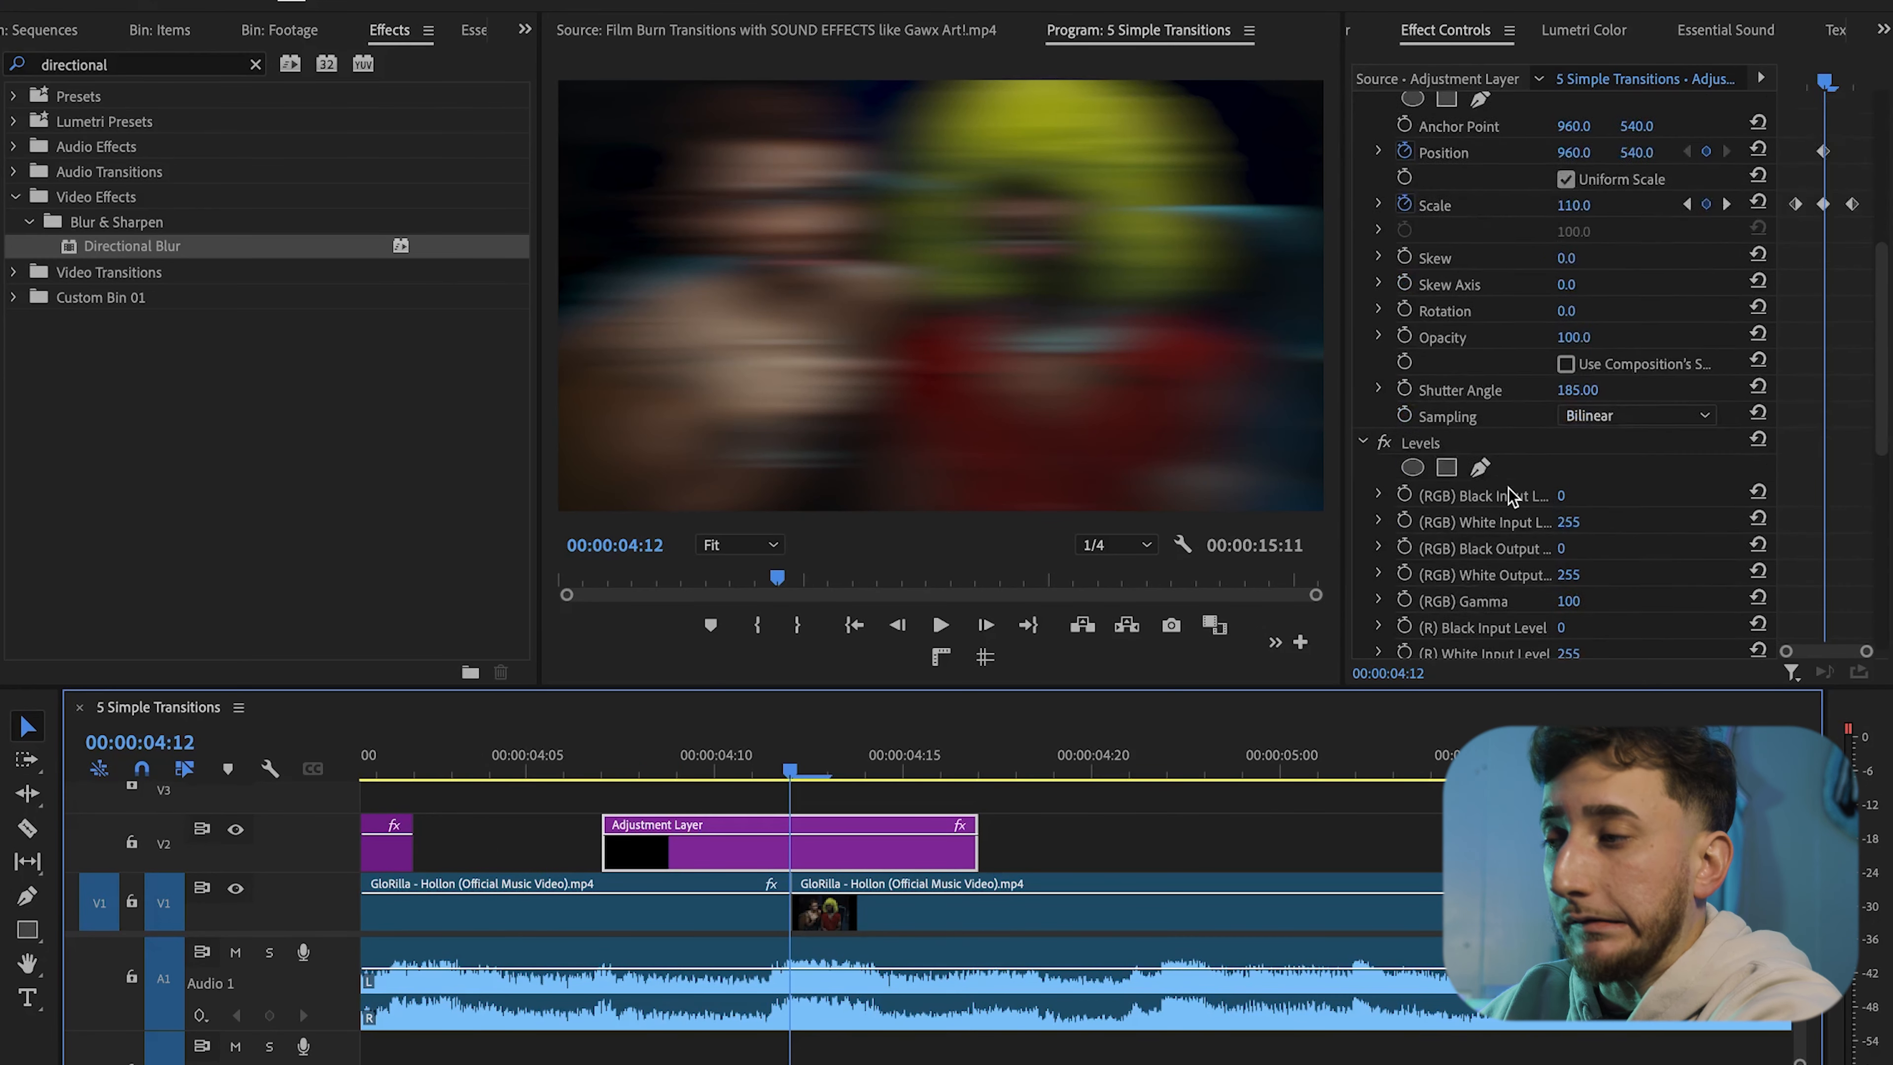
left_click(1405, 422)
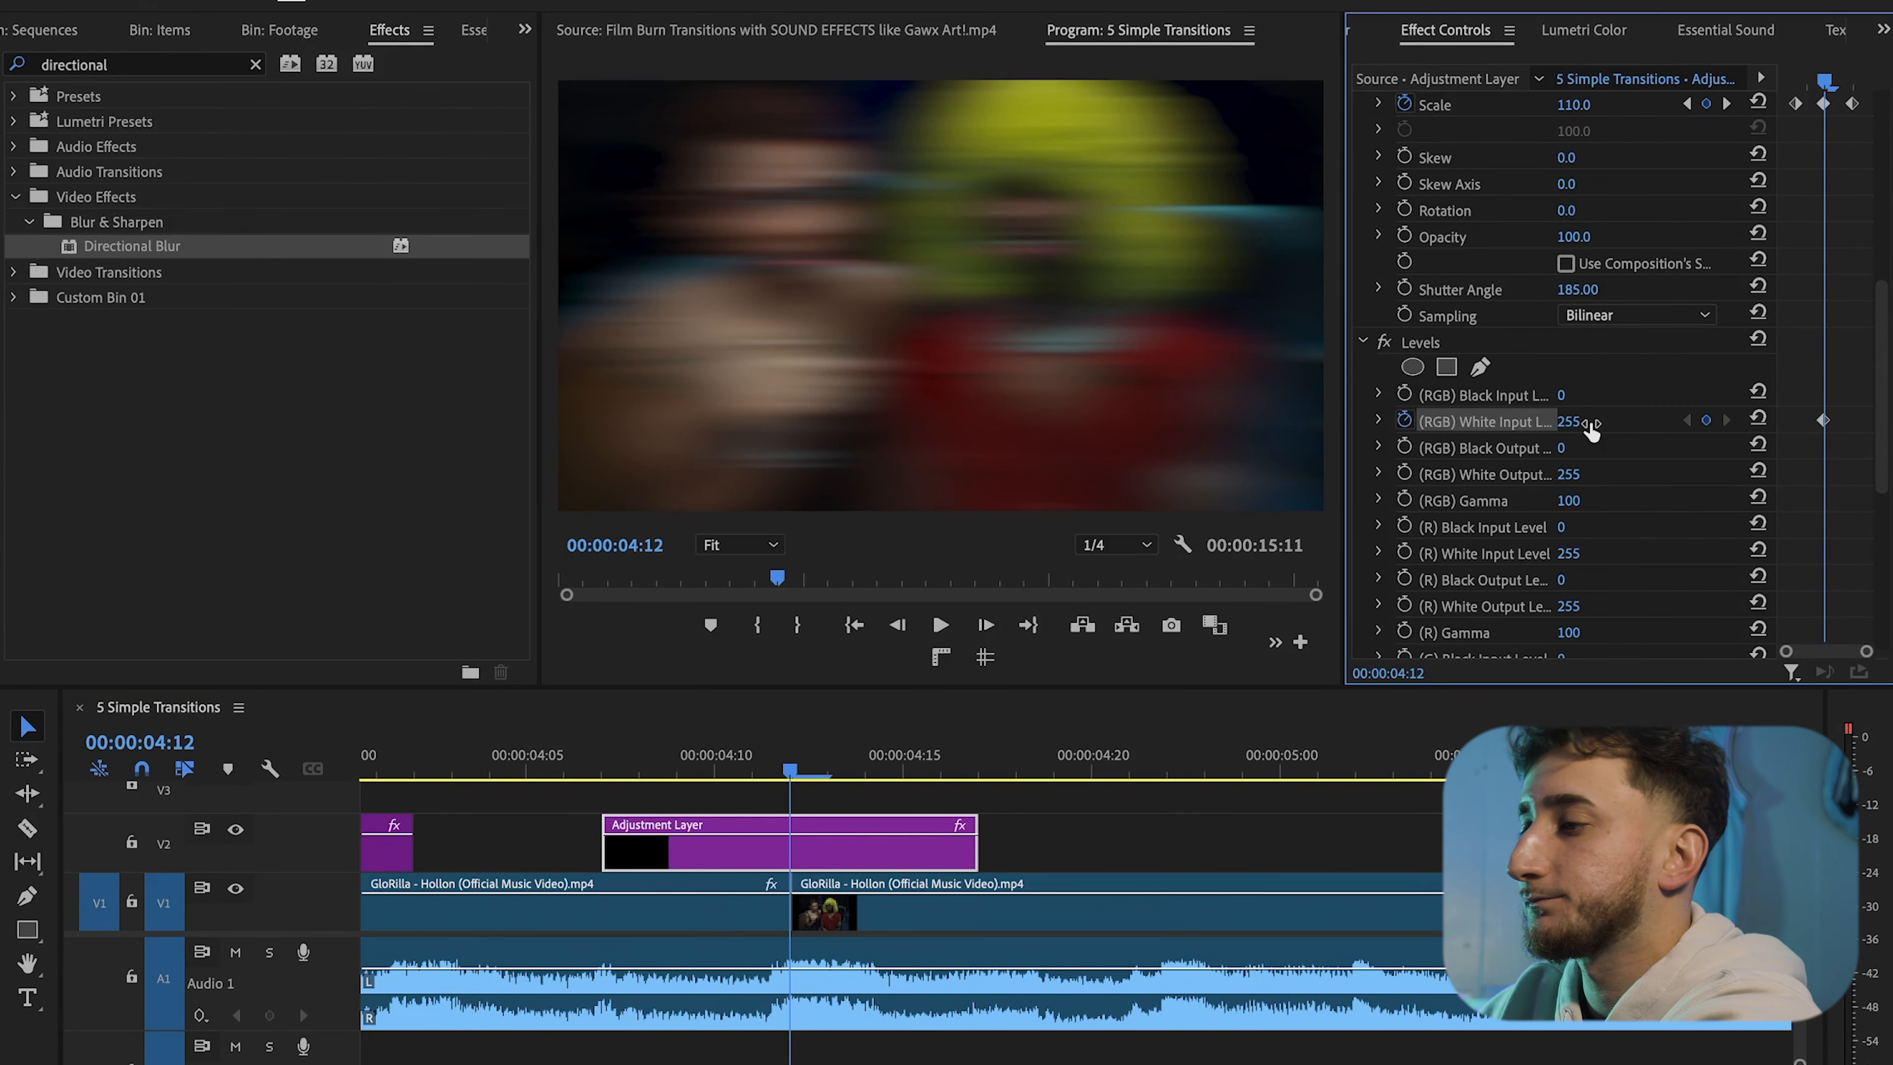
key("Left")
key("Left")
key("Left")
left_click(1708, 422)
key("Right")
key("Right")
key("Right")
key("Right")
key("Right")
key("Right")
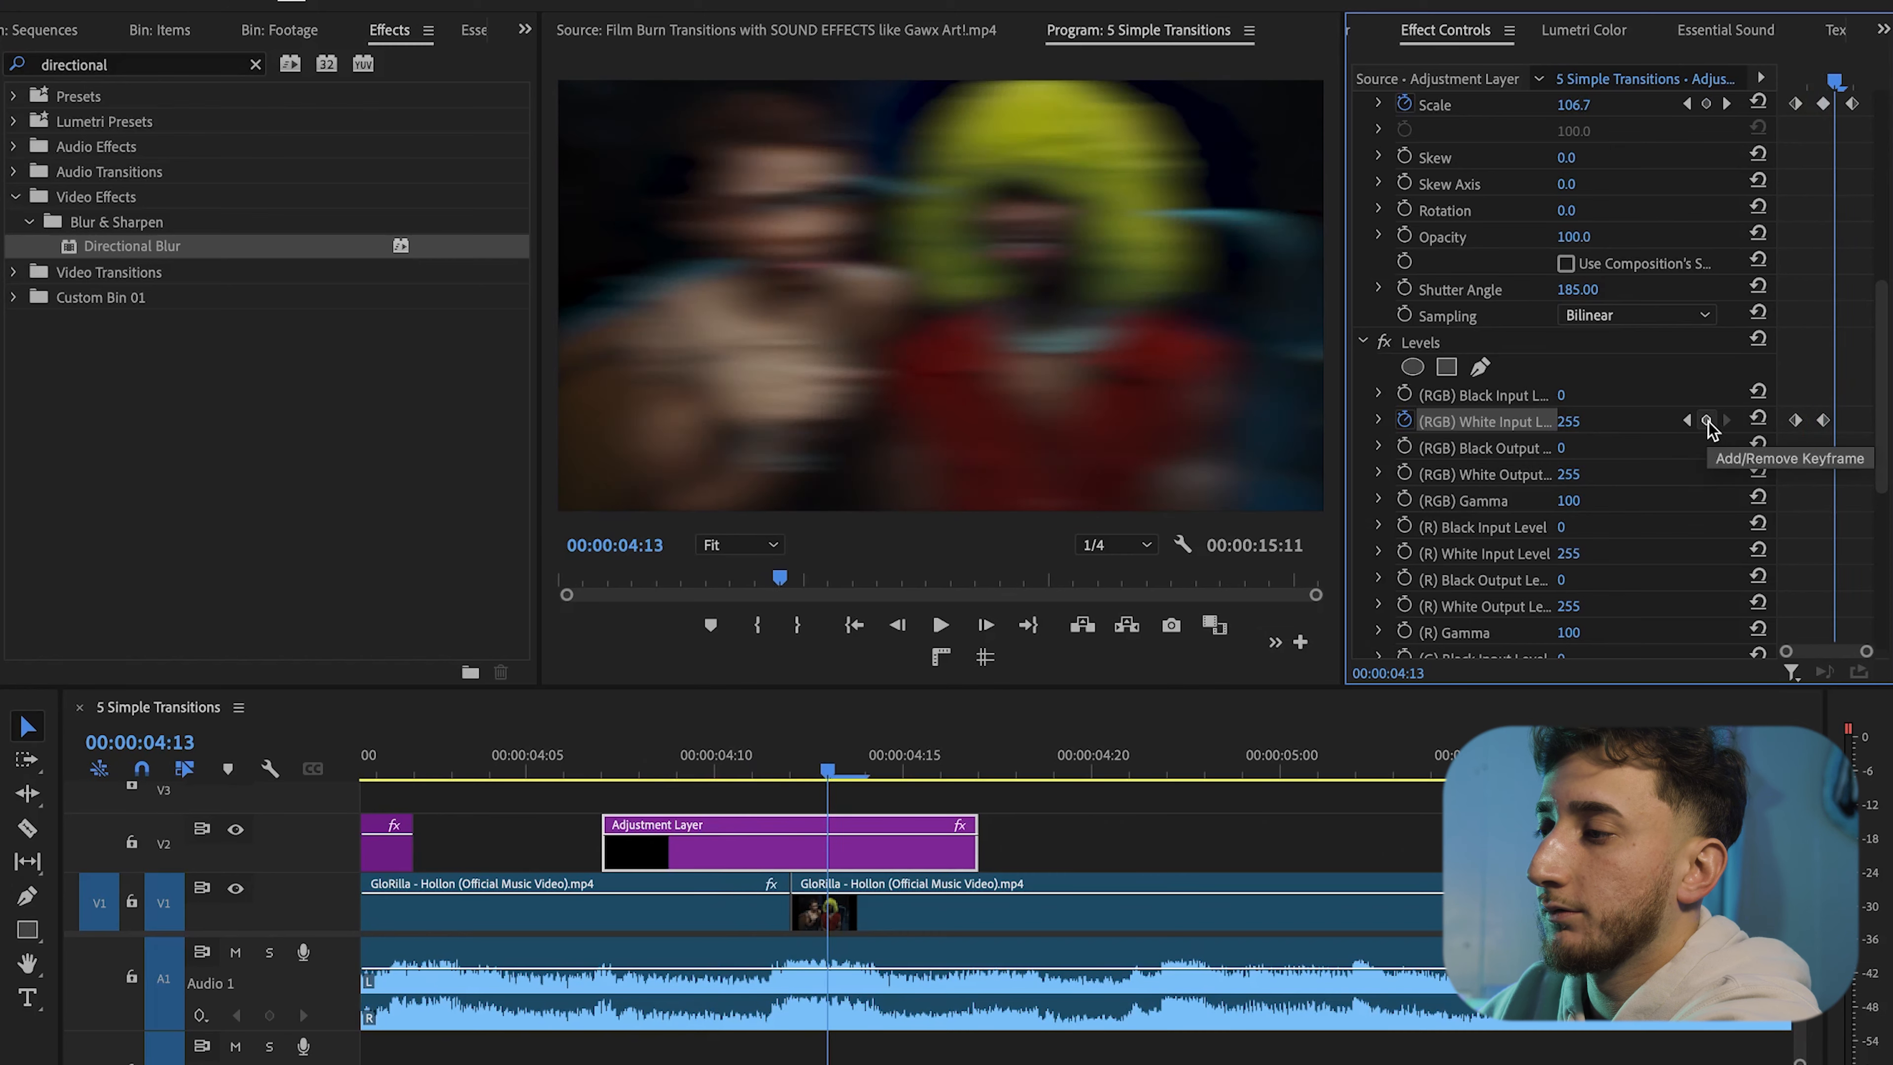
key("Left")
key("Left")
key("Left")
key("Right")
key("Right")
key("Right")
left_click(1706, 421)
Set the middle RGB White Input Level keyframe to 155
key("Left")
key("Left")
key("Left")
left_click(1590, 419)
type("185.0")
key("Return")
Reselect the adjustment layer and review its middle RGB White Input Level value
left_click(838, 898)
left_click(824, 829)
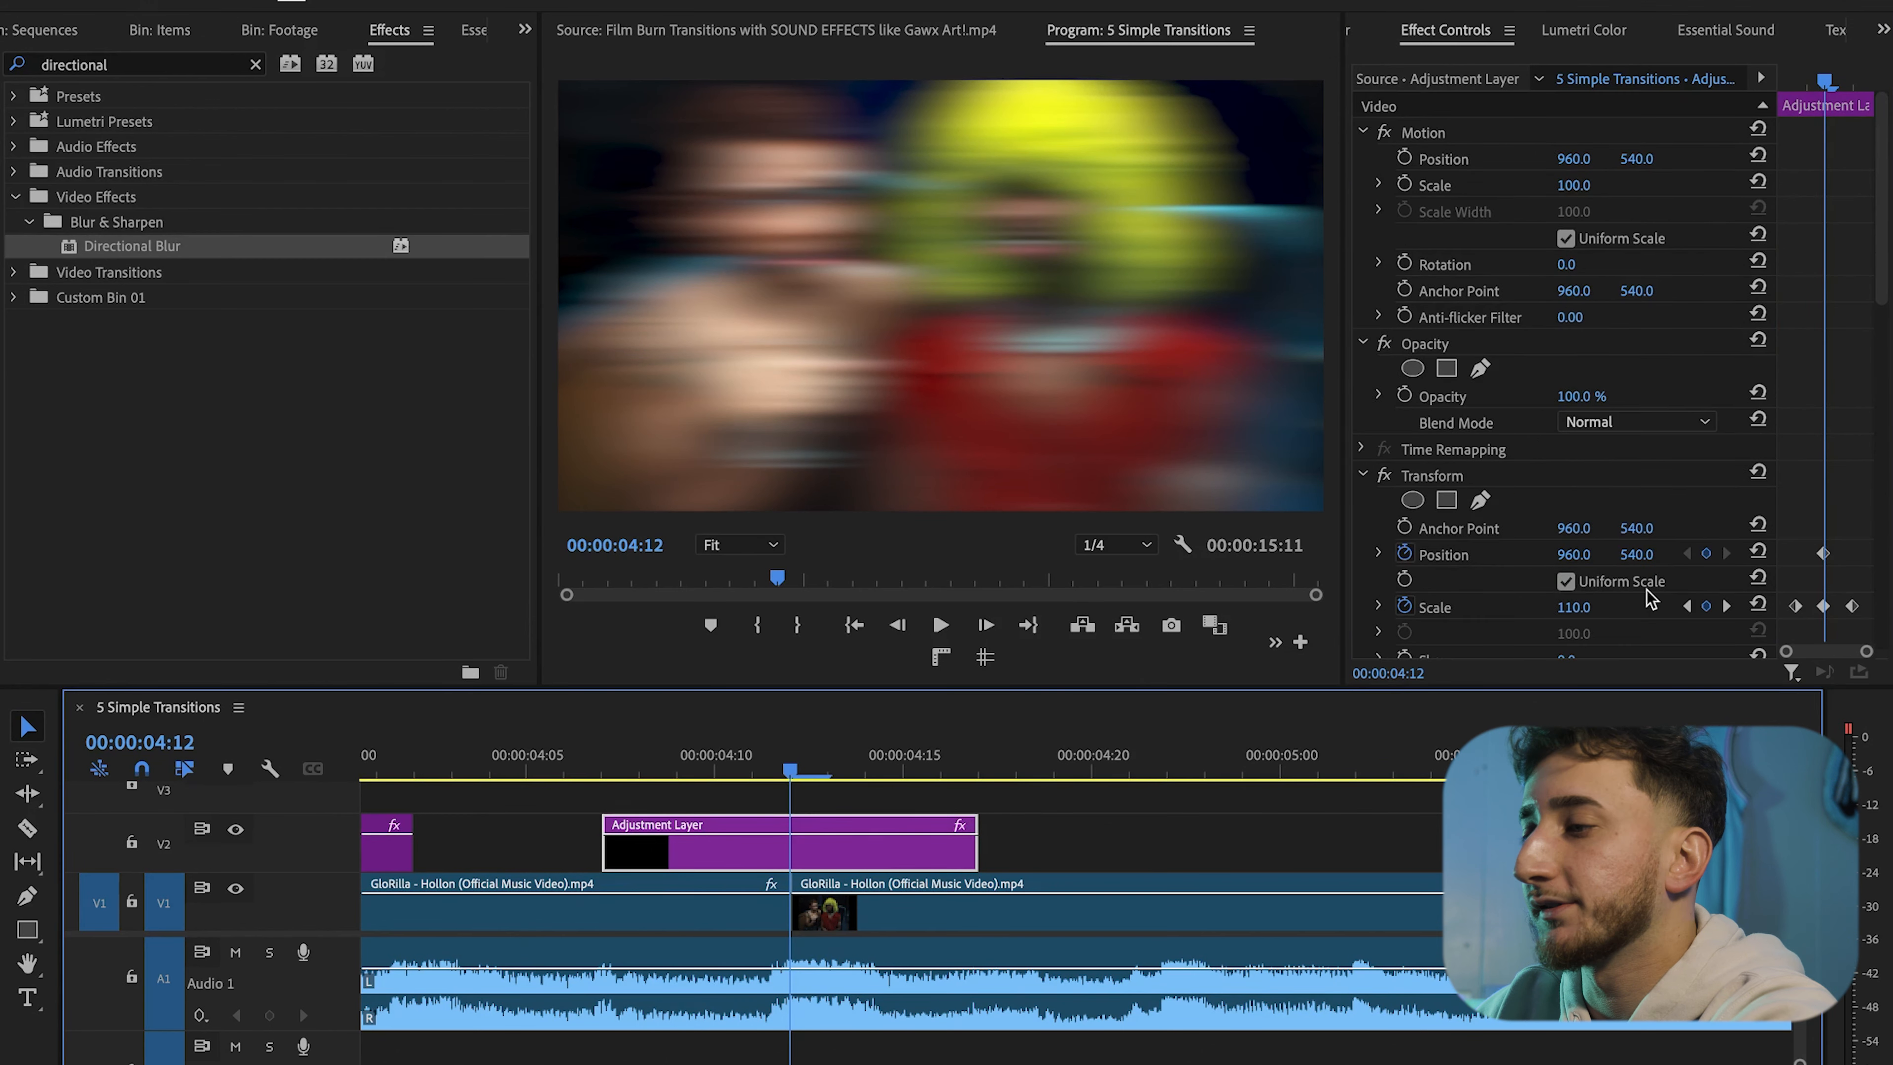
scroll(1625, 605, "down", 3)
scroll(1628, 589, "down", 3)
left_click(1583, 524)
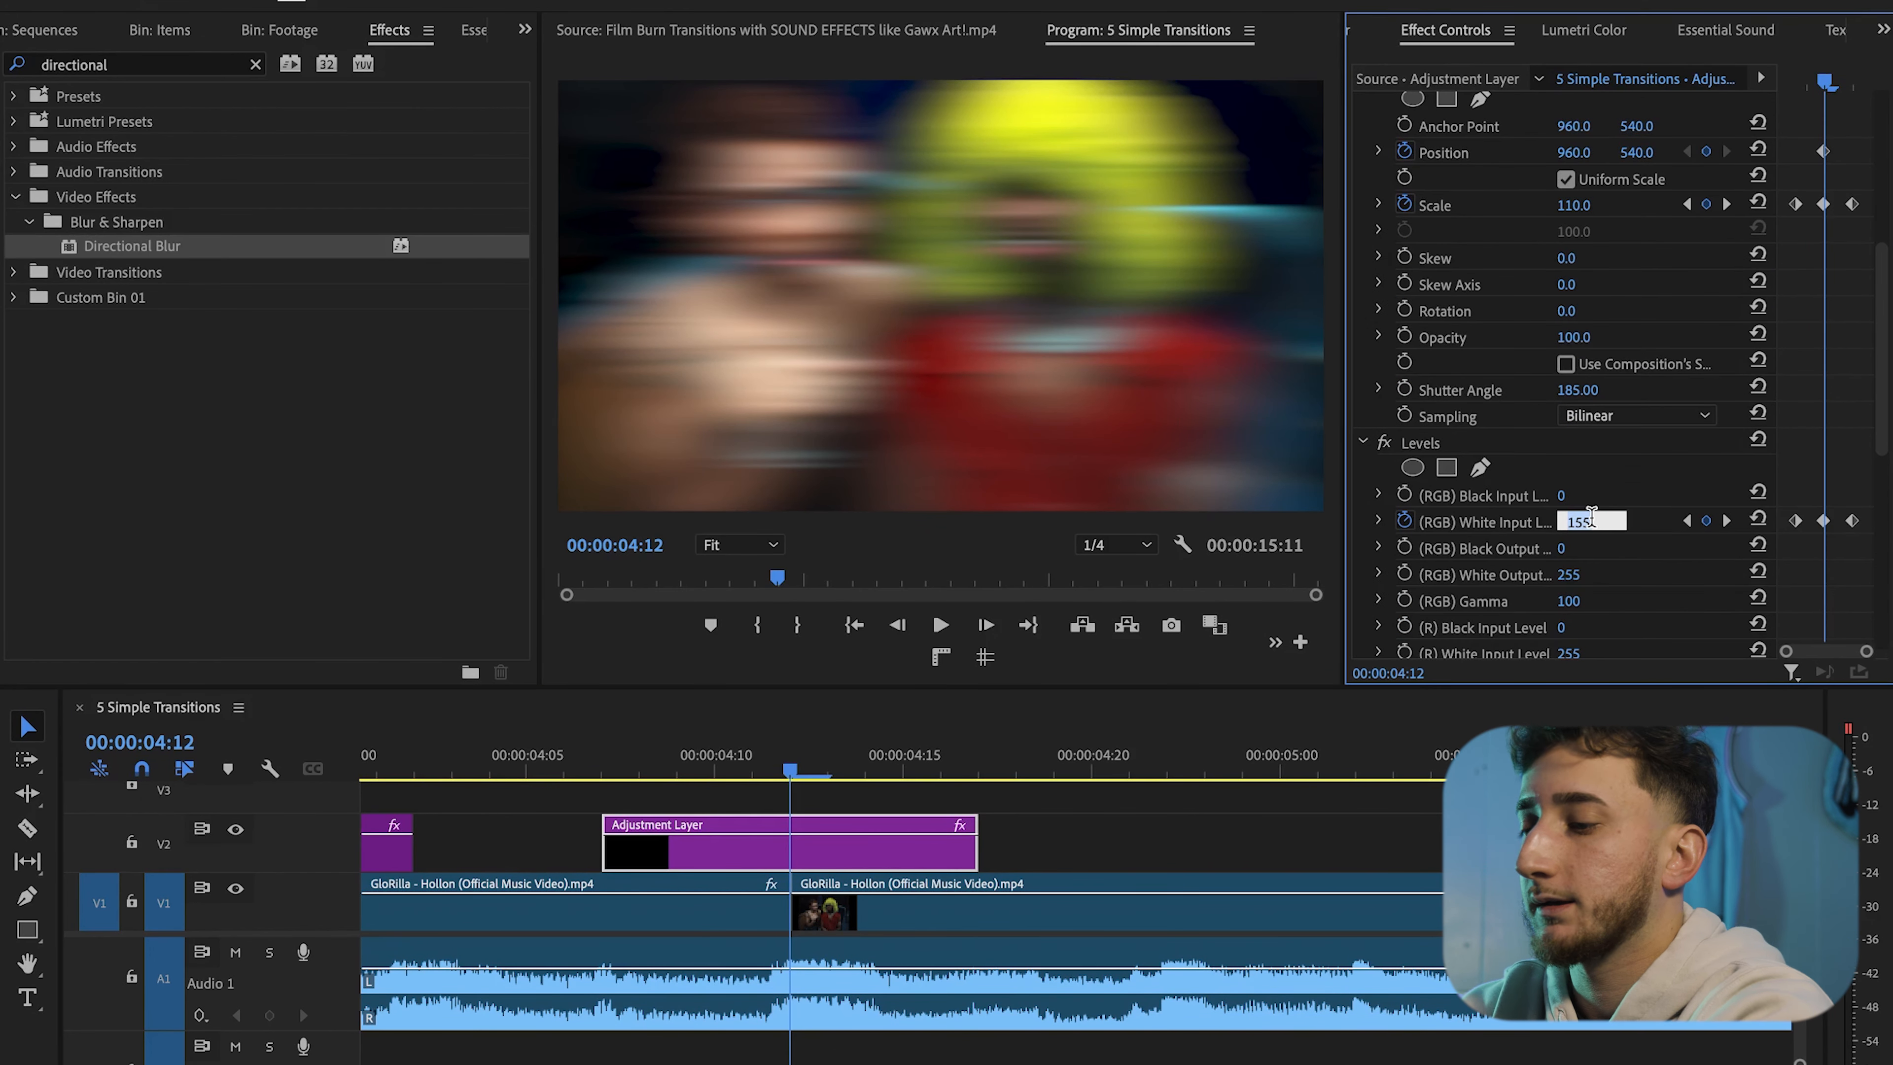
key("Return")
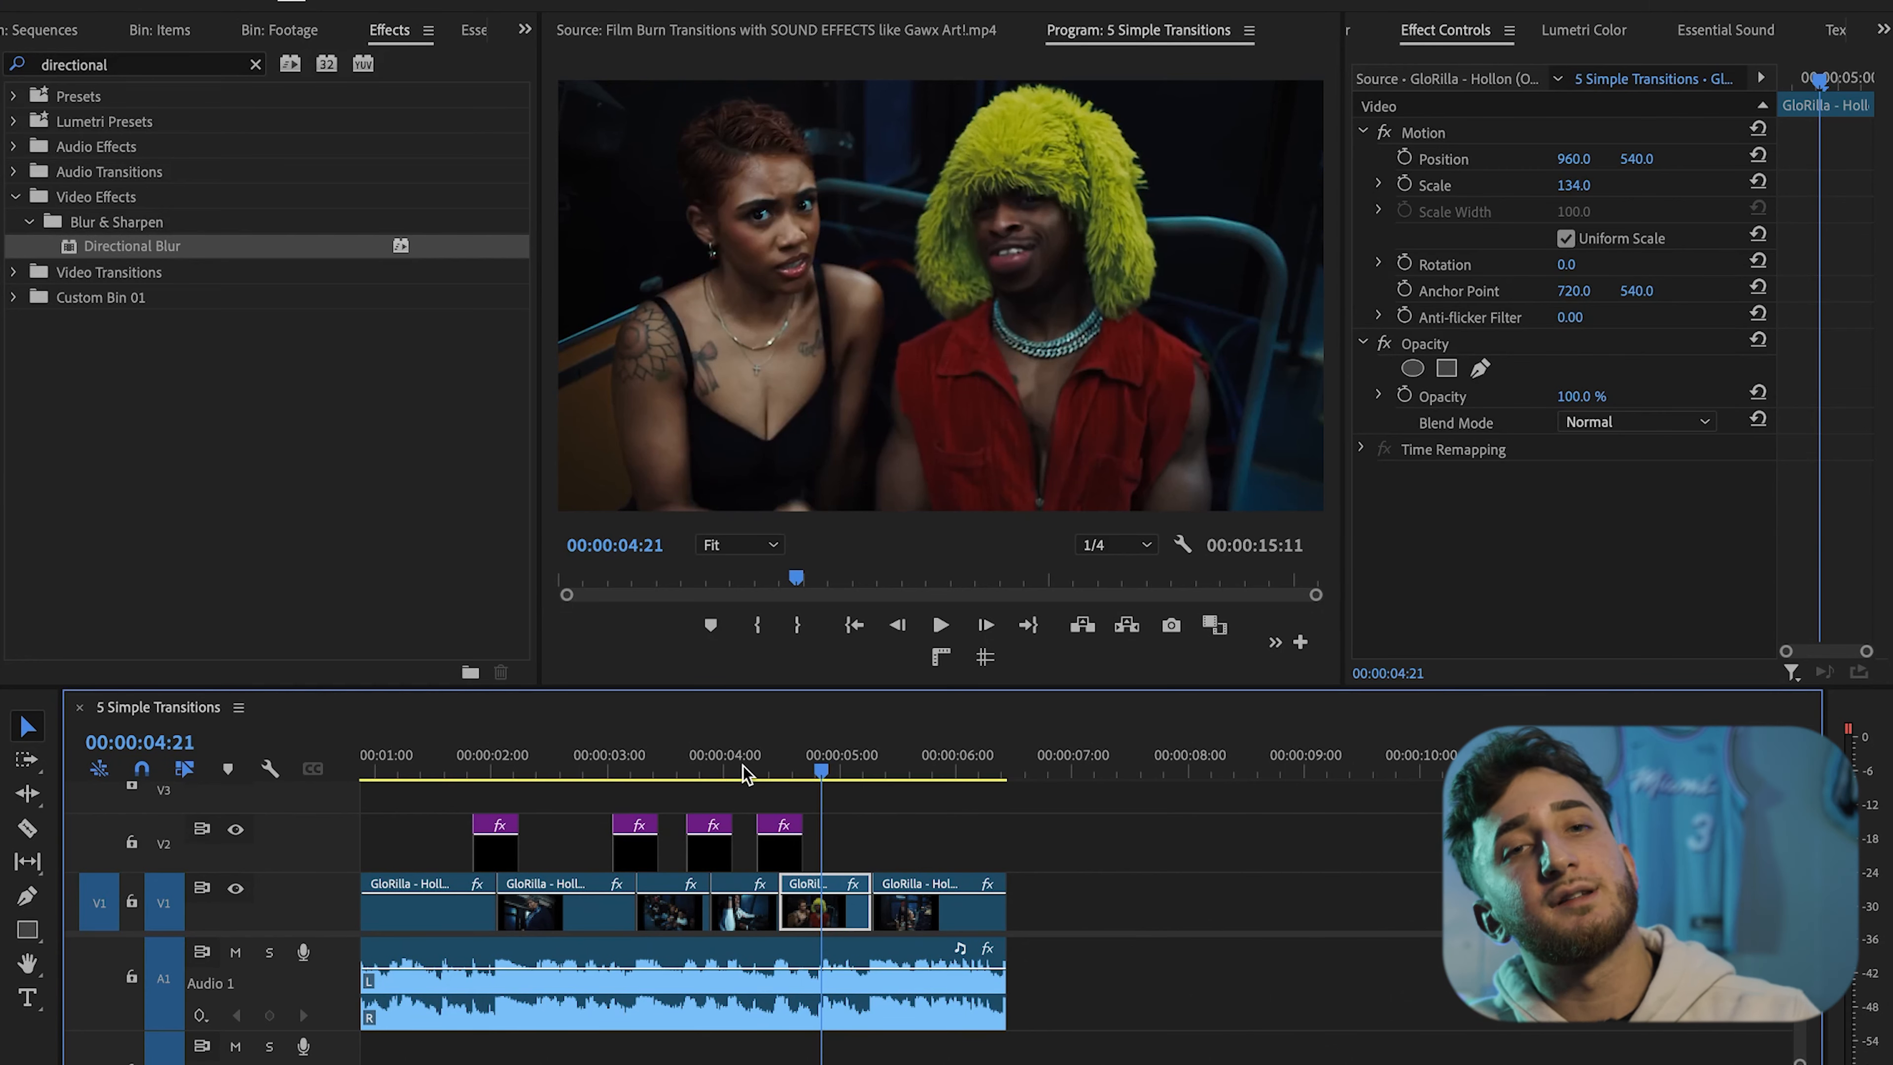
Play the whole sequence from the start to preview all the transitions
left_click_drag(433, 762, 408, 759)
key("space")
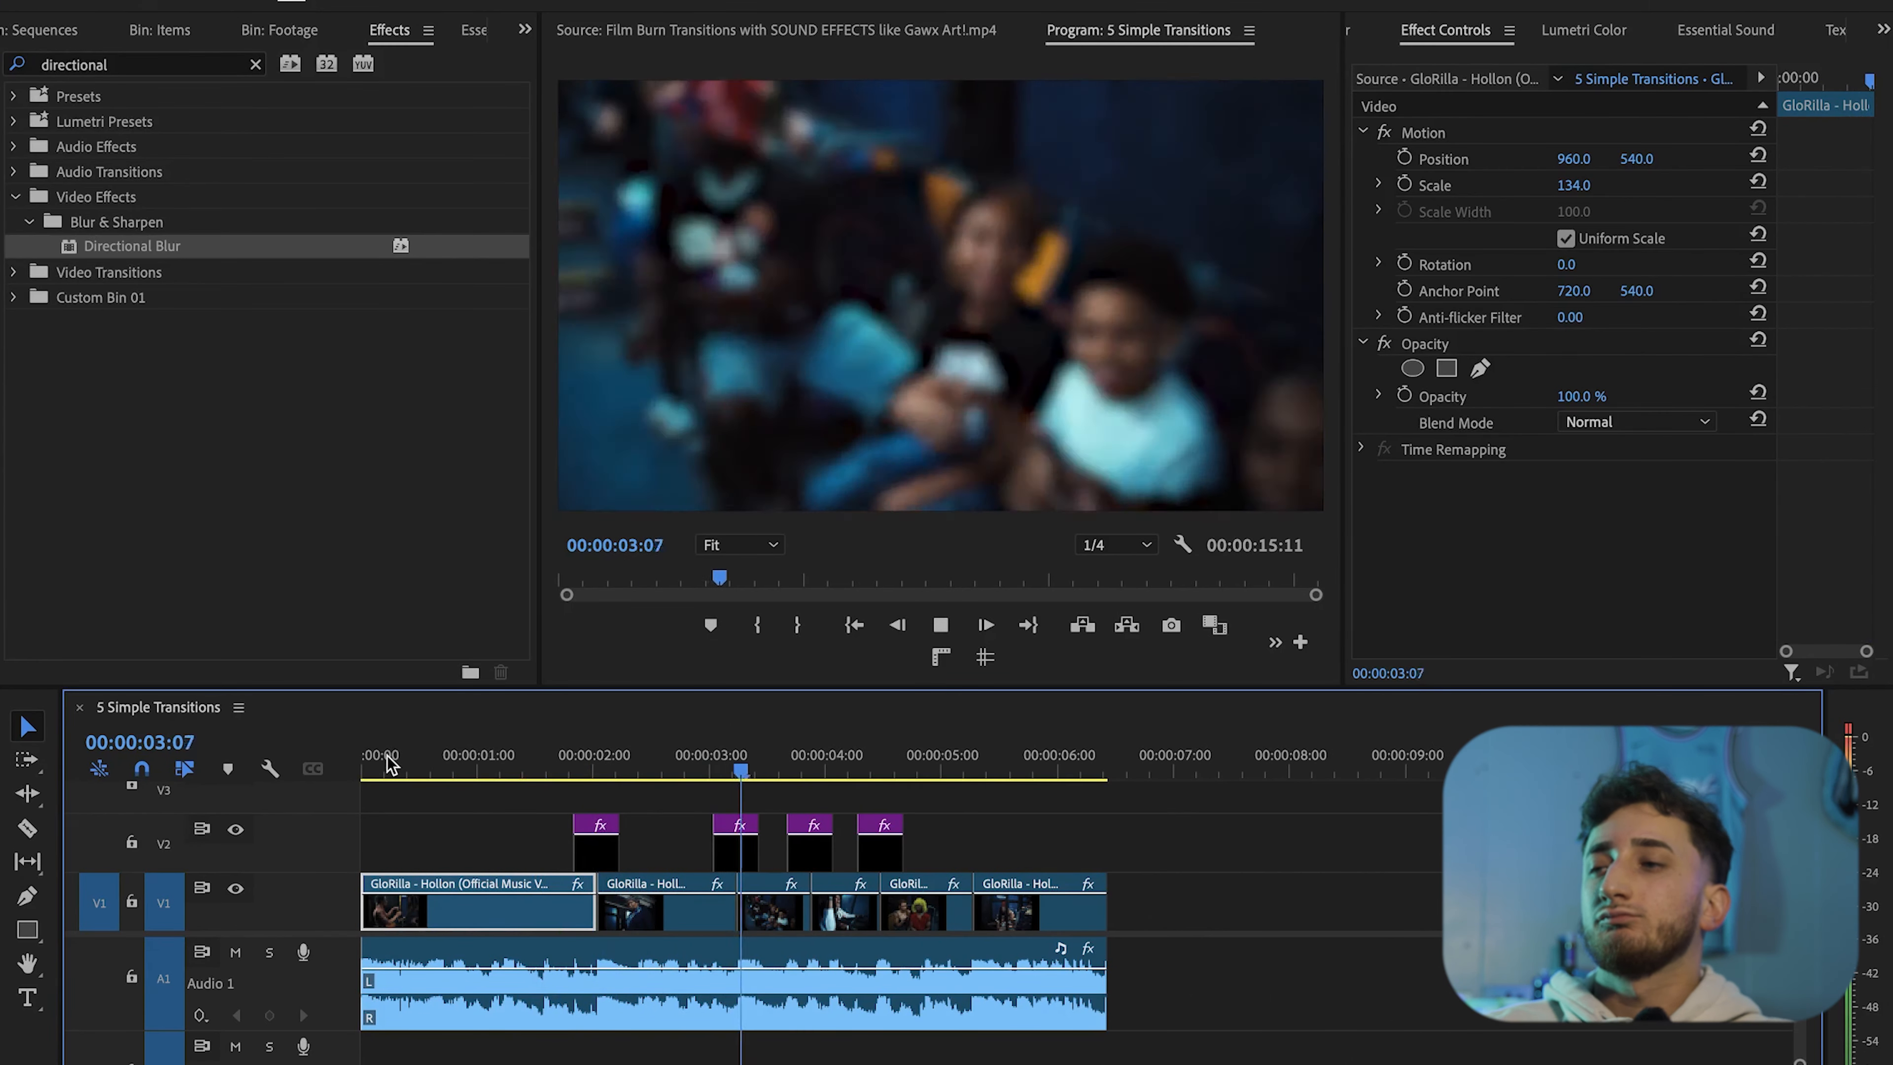
key("space")
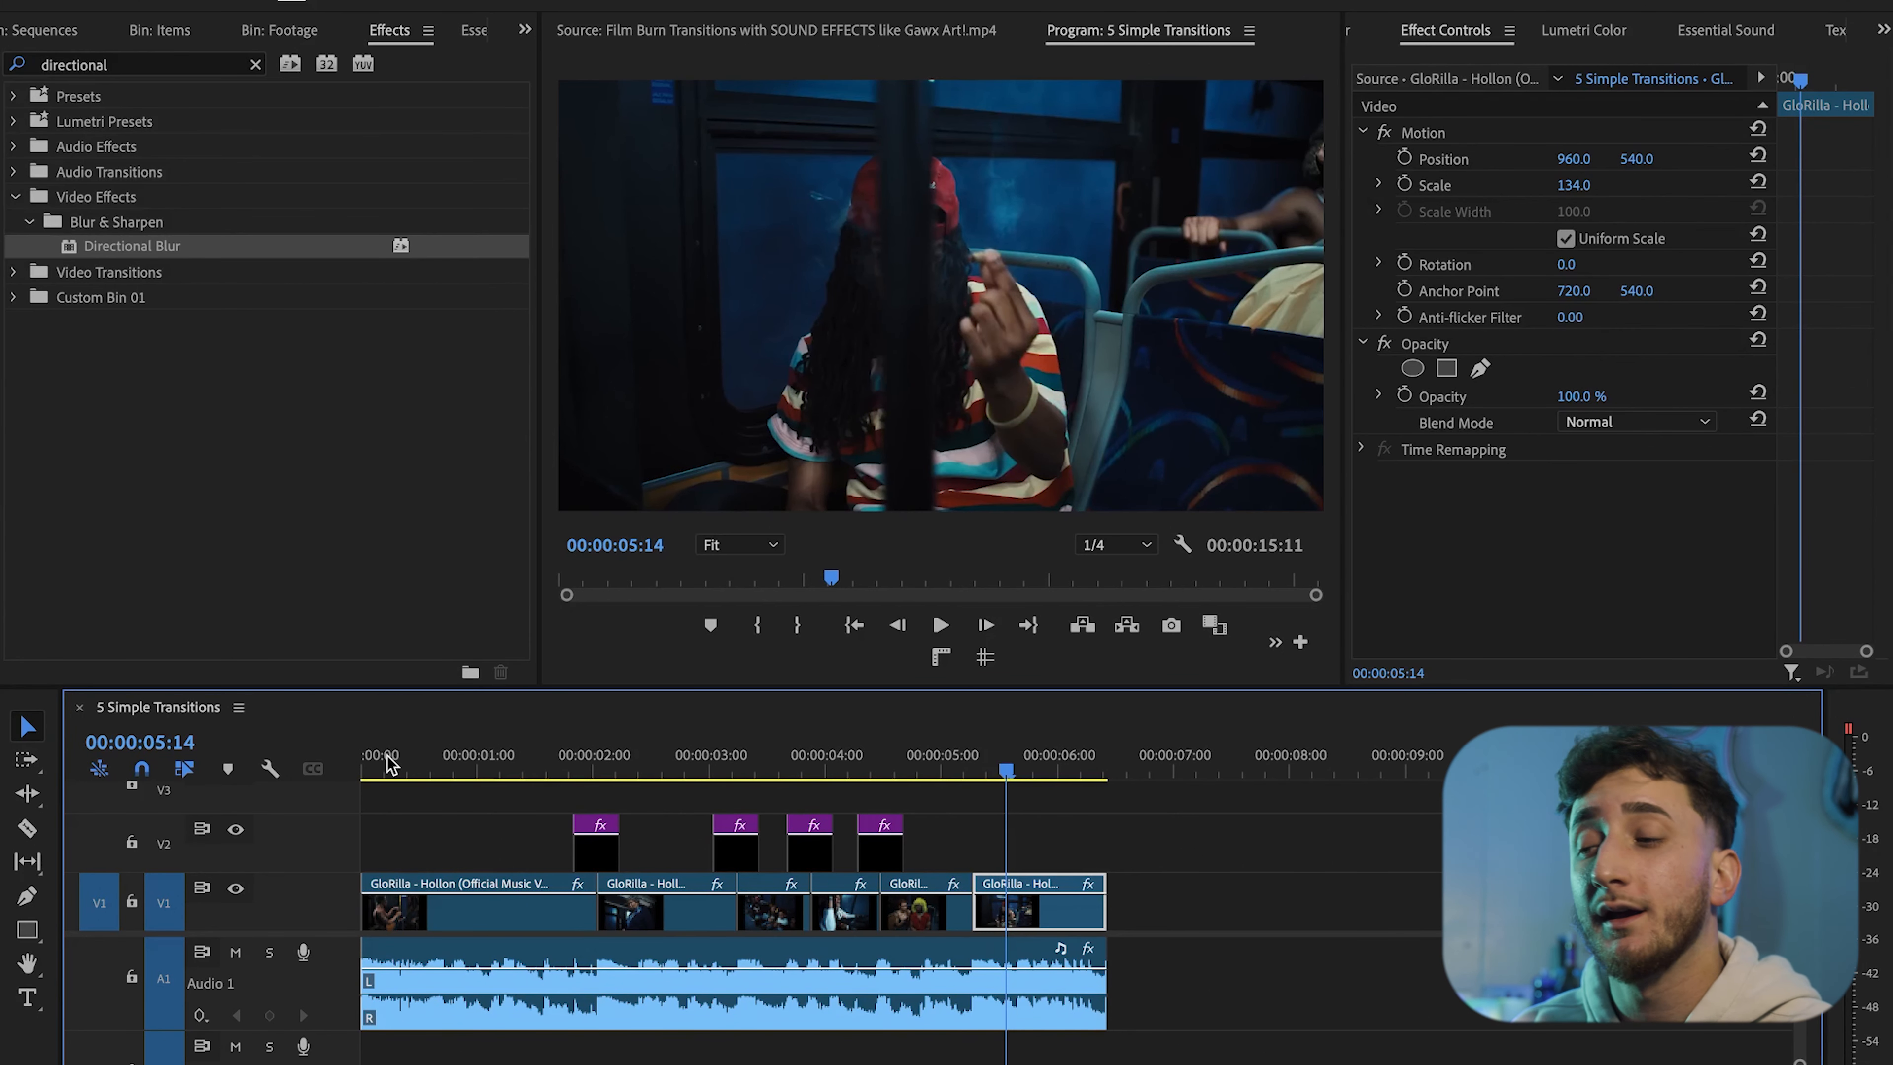
Locate the 8mm film burn overlay clip on the upper video track and preview it in the source monitor
key("minus")
left_click(1225, 854)
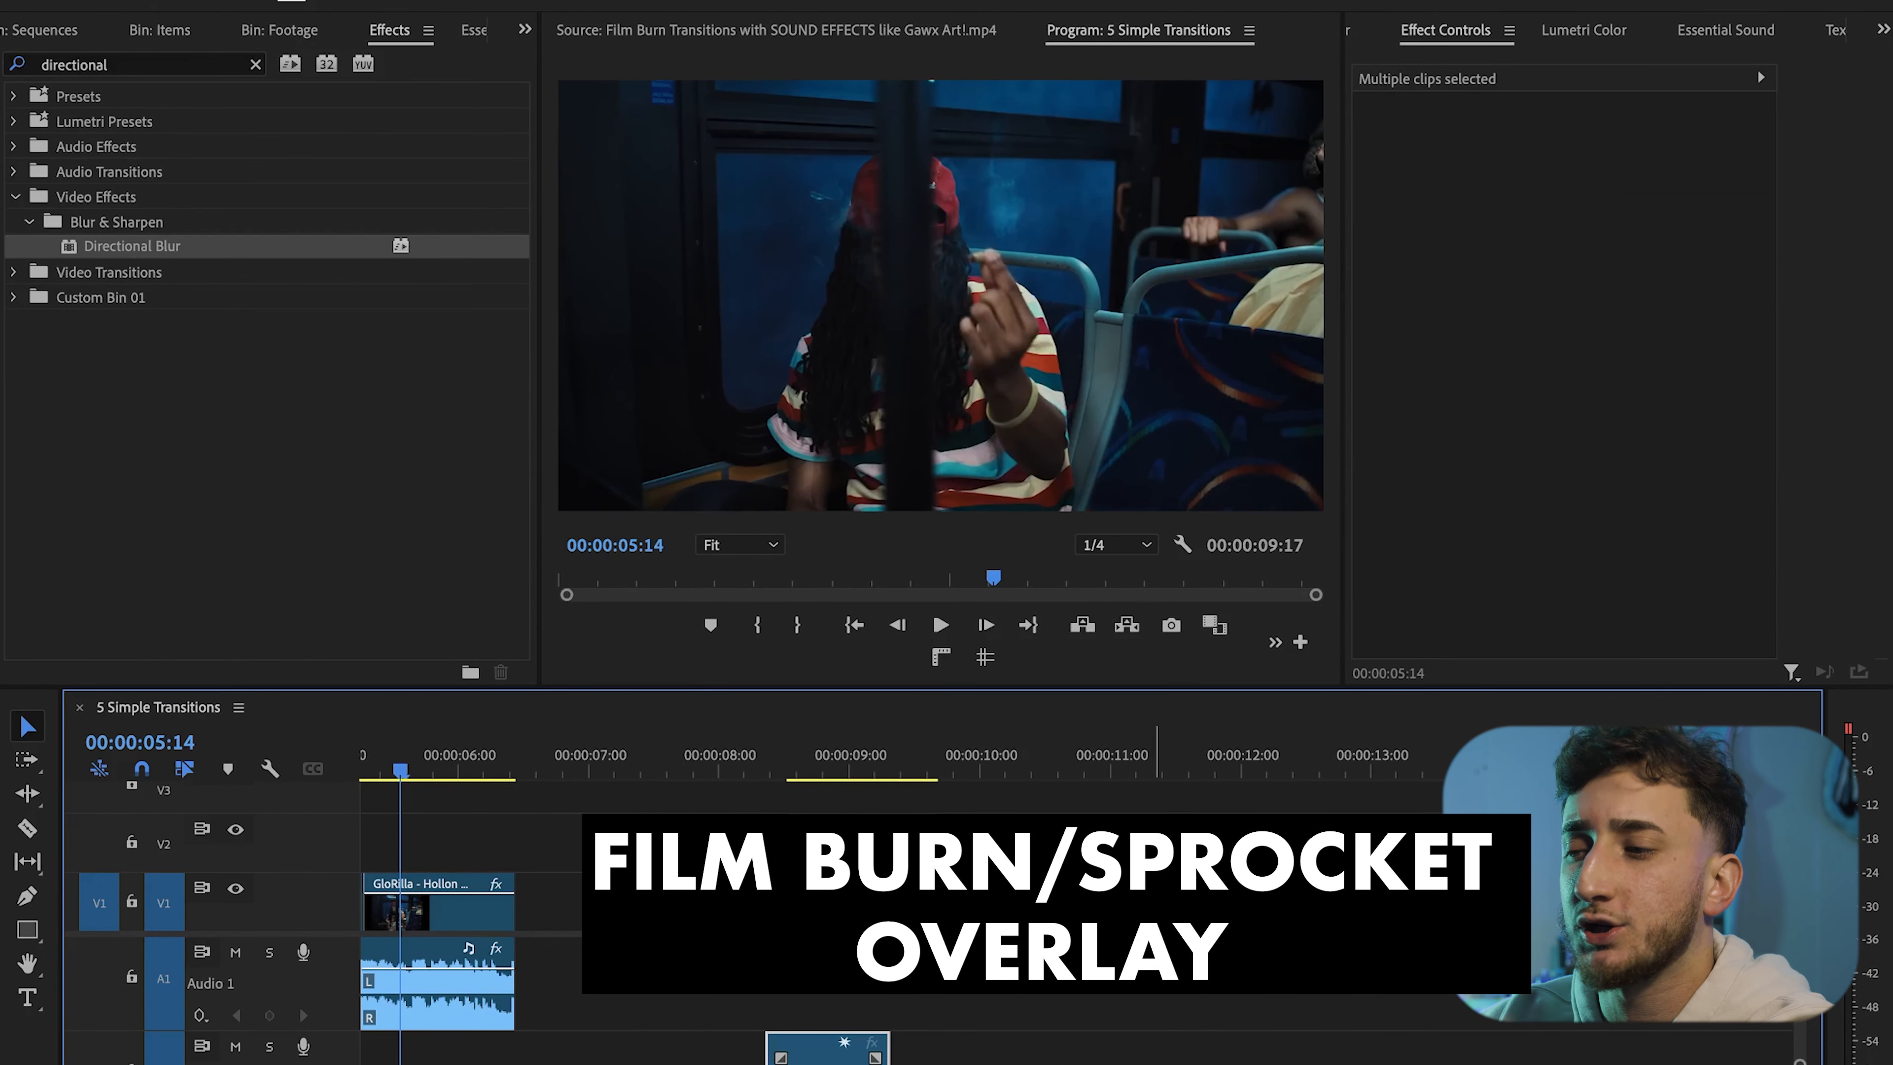
left_click(1171, 902)
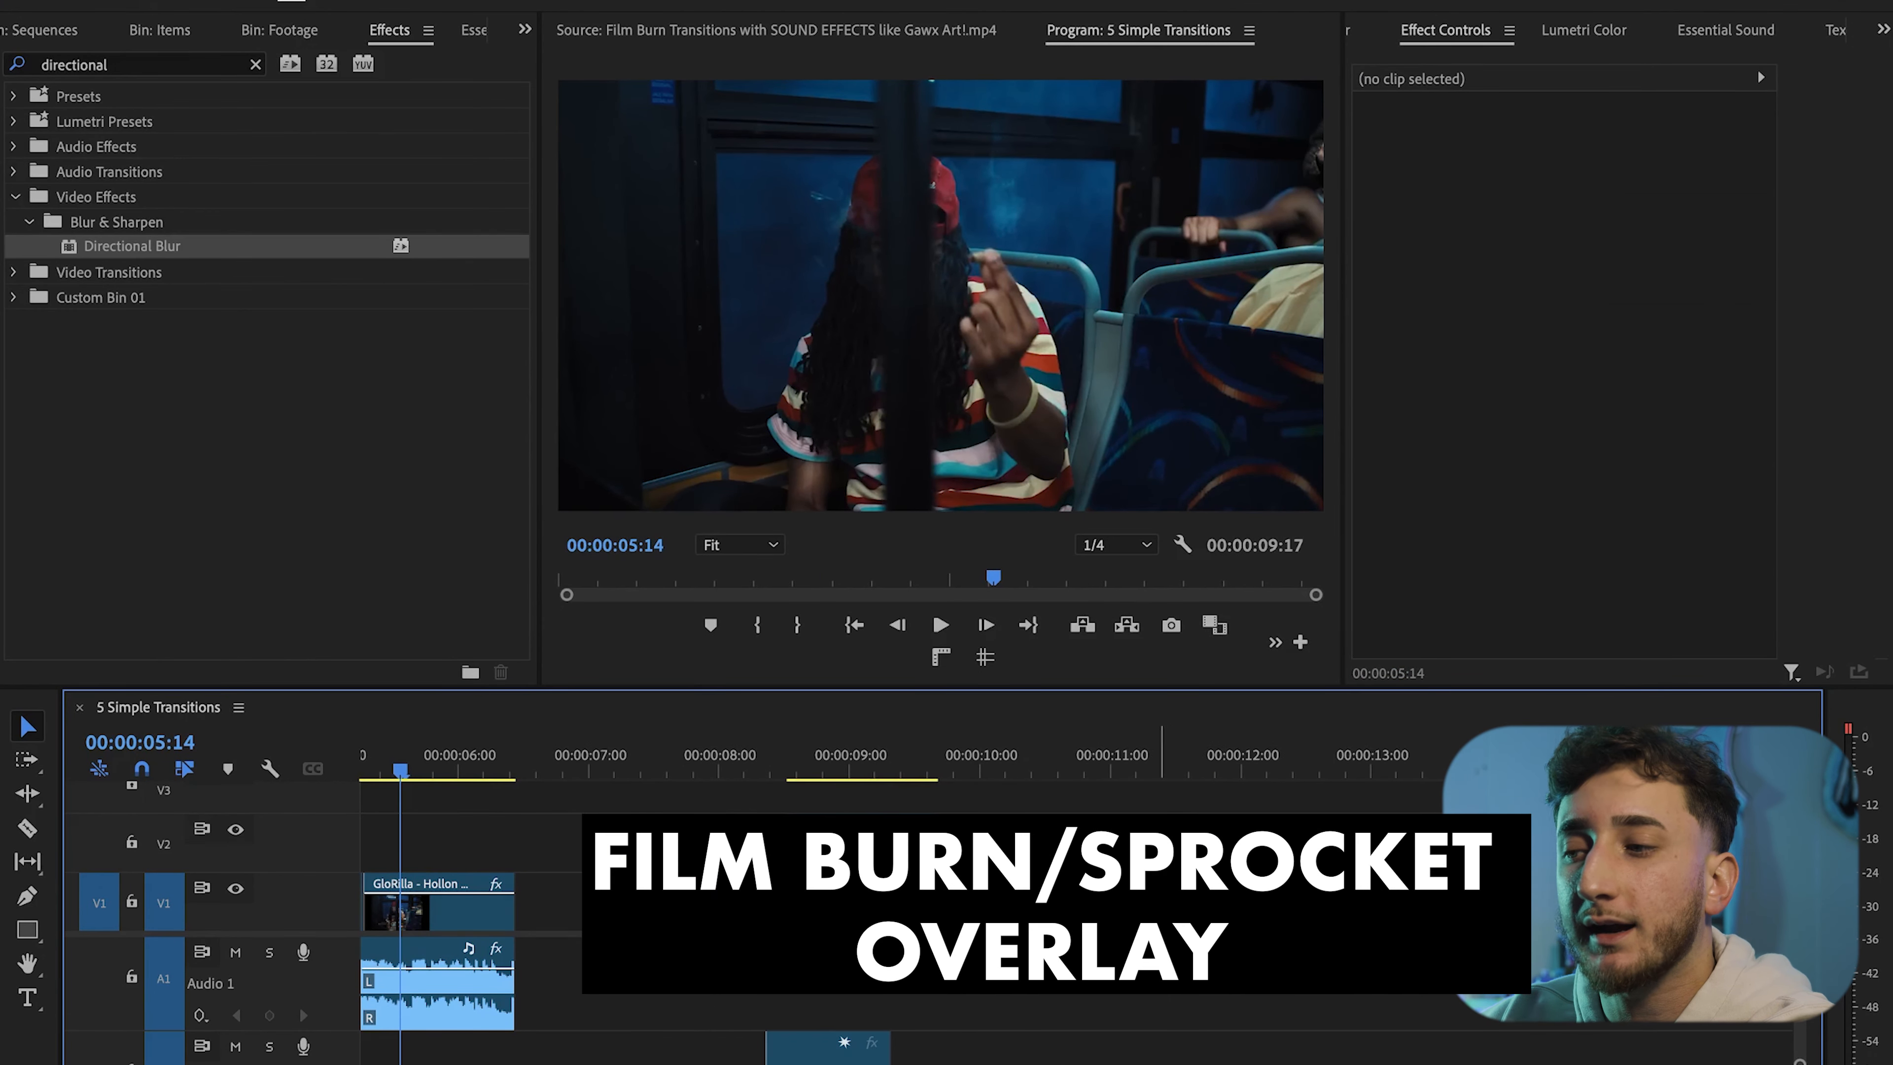
mouse_move(791, 767)
left_mouse_down()
mouse_move(912, 767)
mouse_move(877, 768)
mouse_move(897, 768)
left_mouse_up()
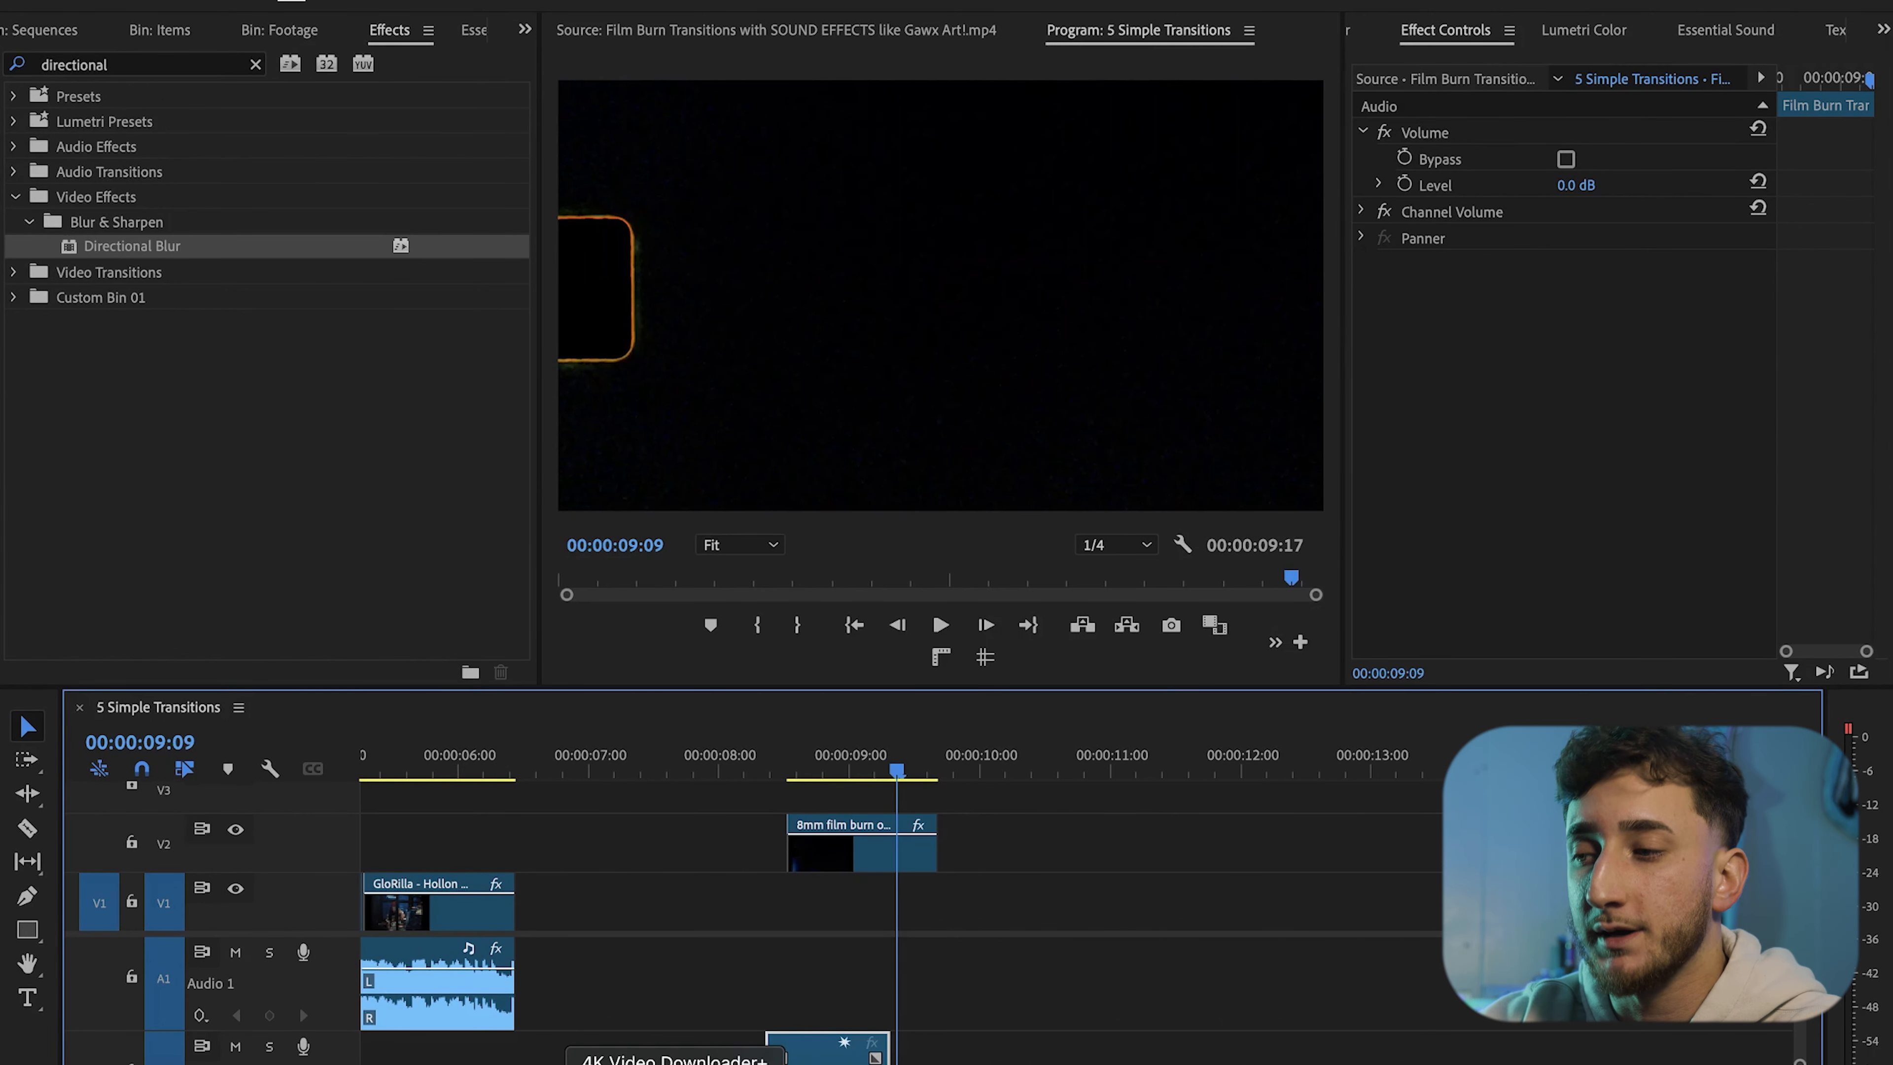
left_click(922, 1048)
left_click_drag(909, 768, 815, 779)
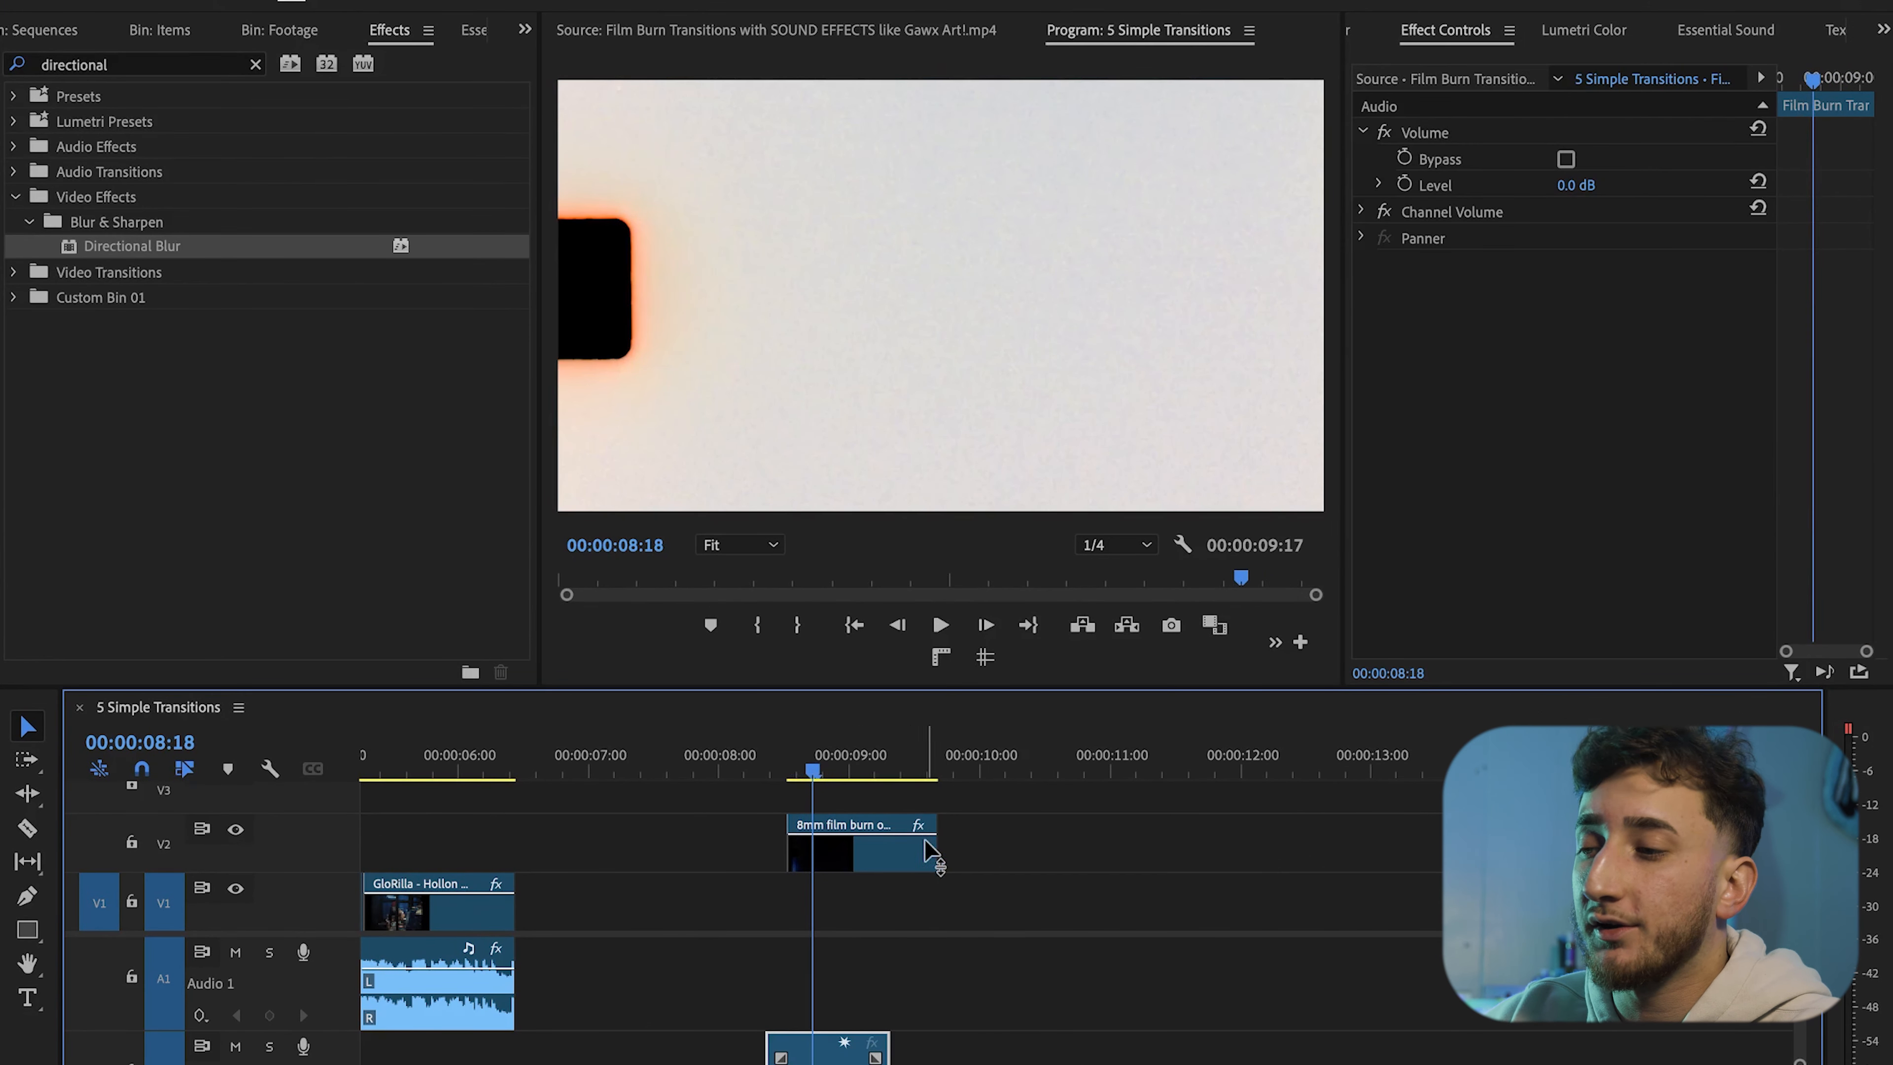
double_click(859, 854)
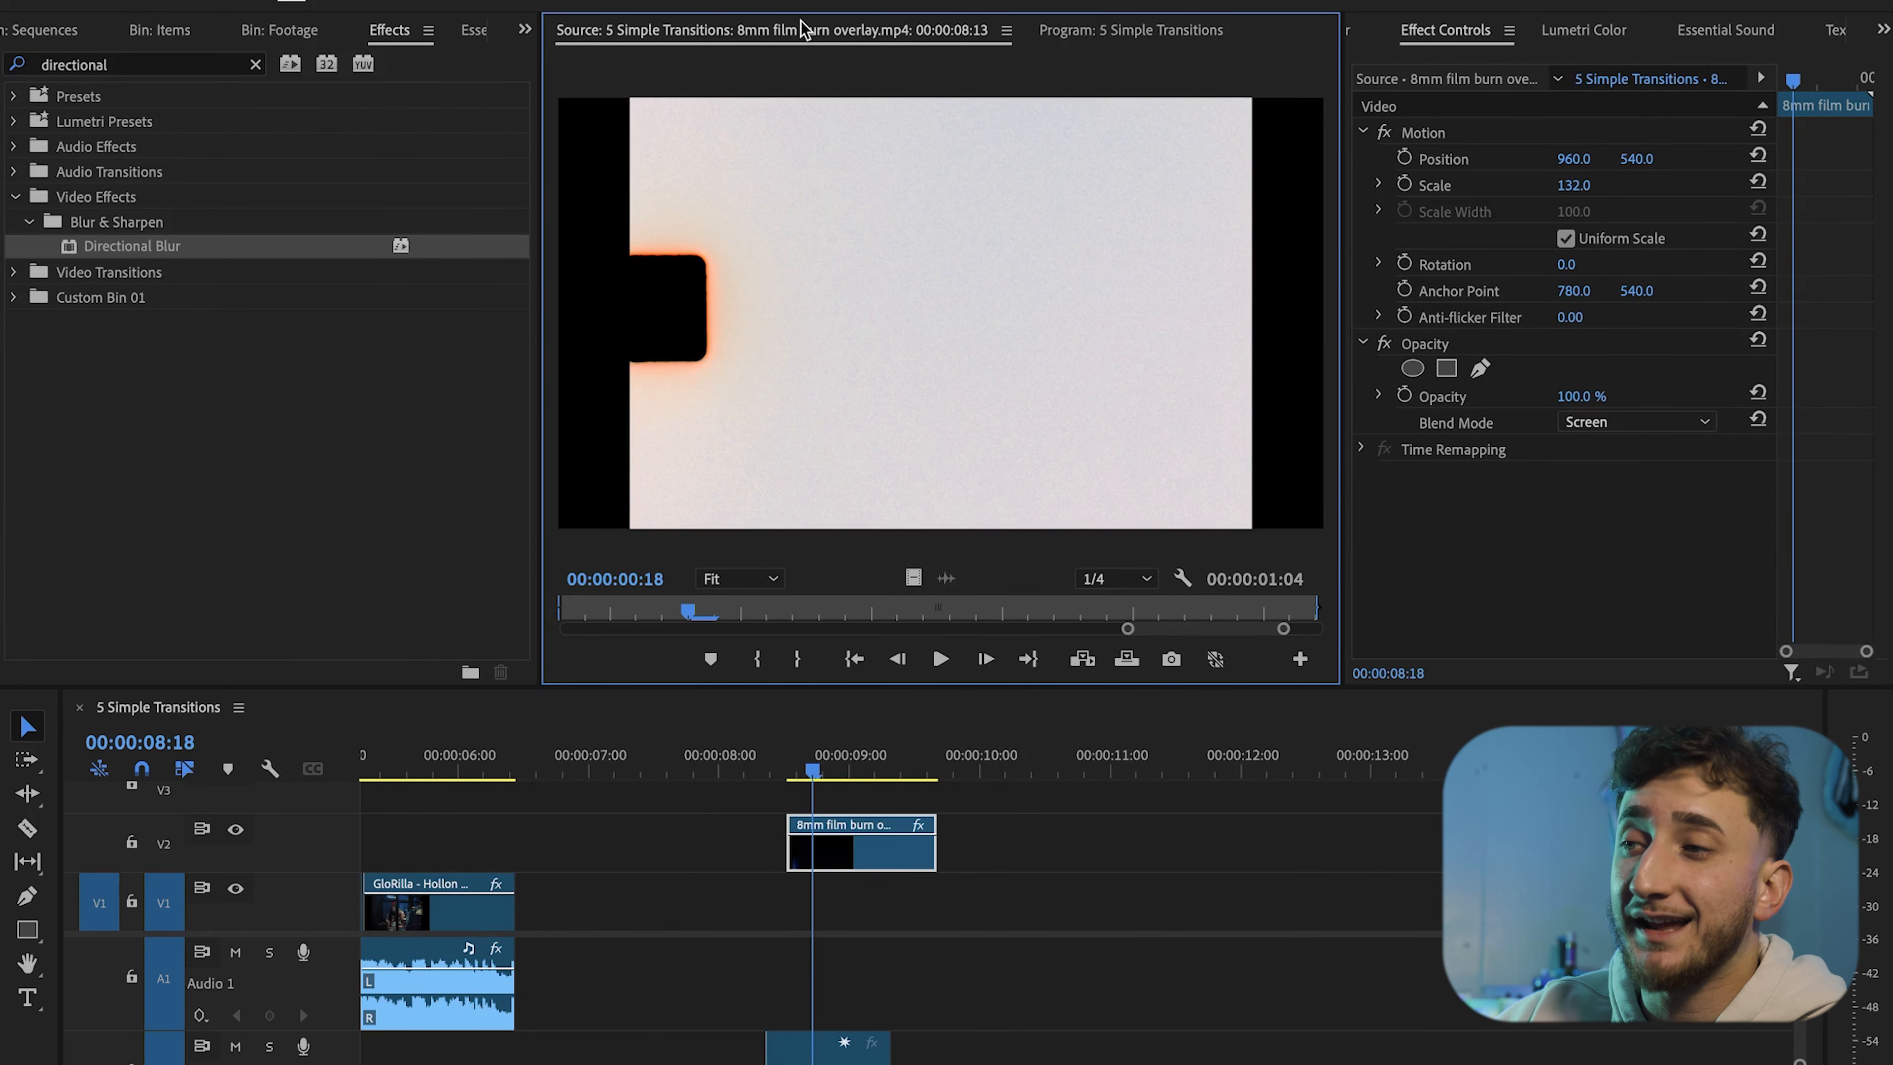
left_click(1027, 868)
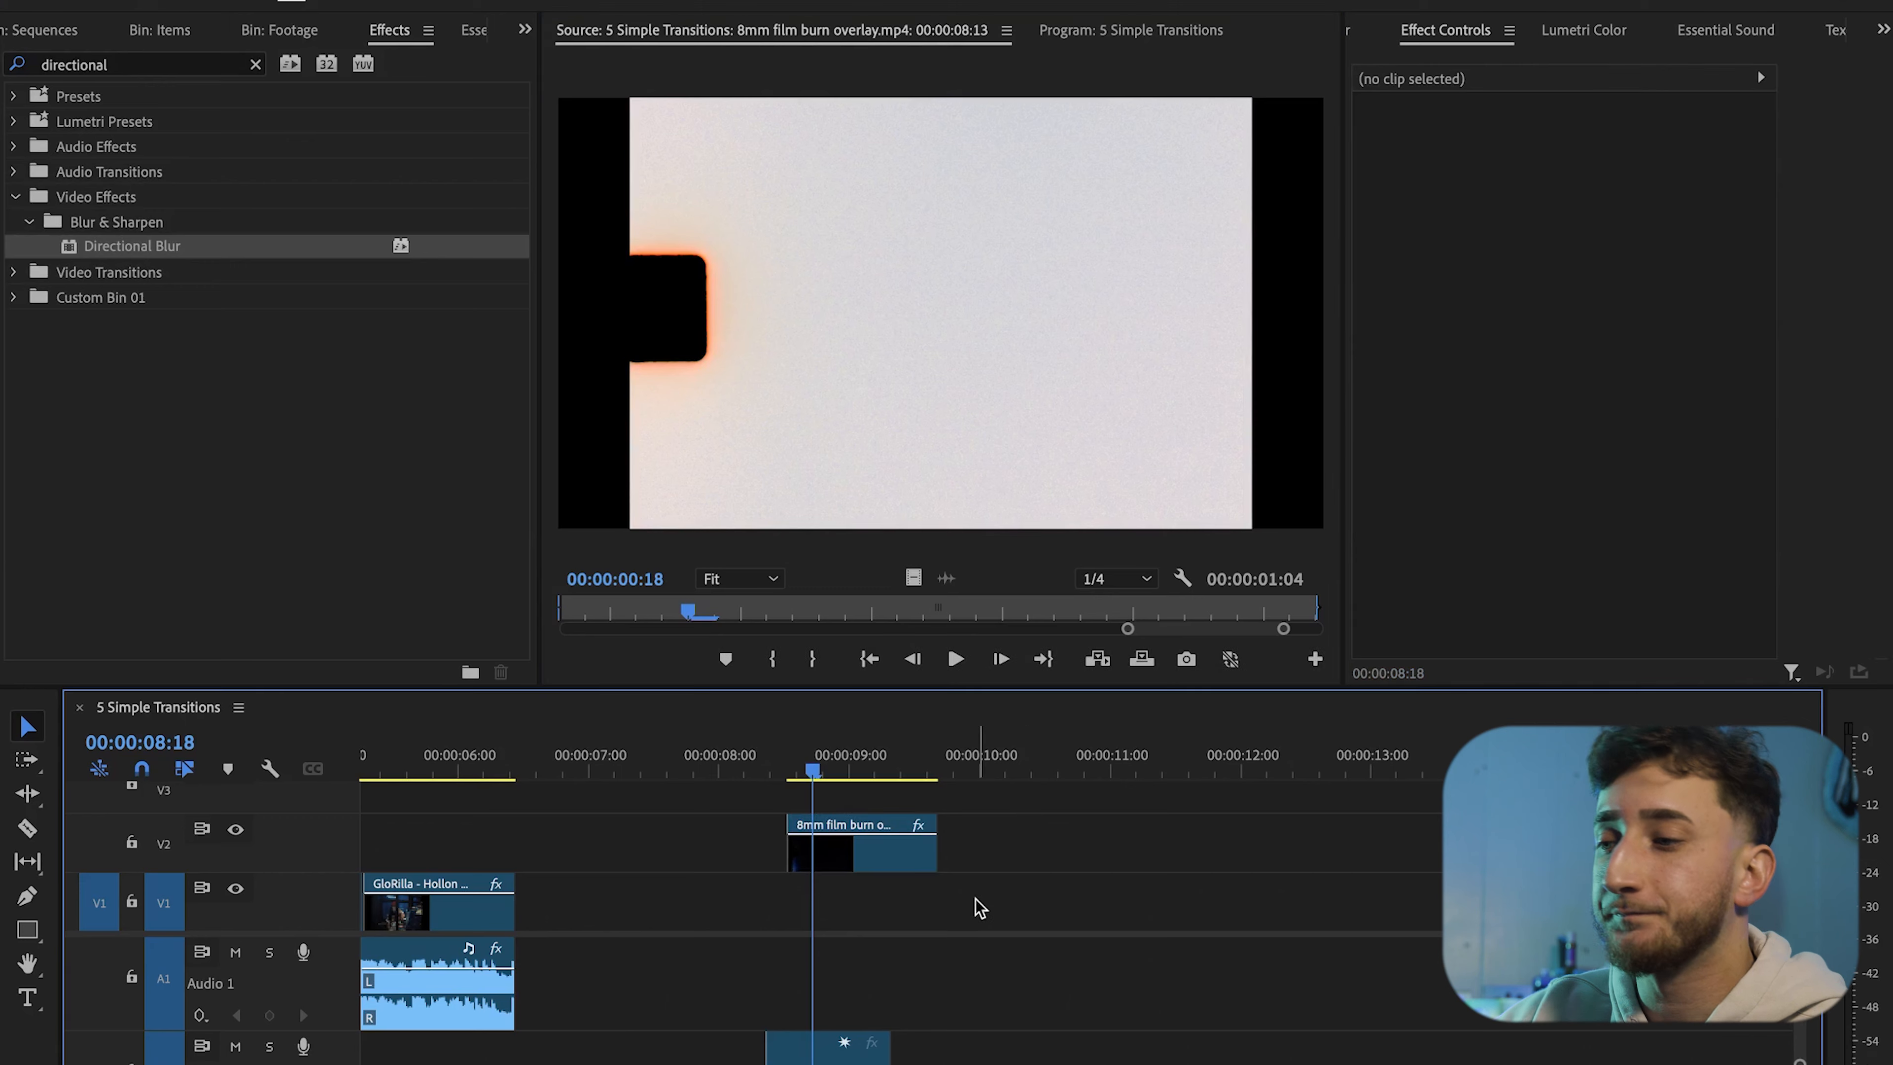
Move the 8mm film burn overlay clip onto the upper track over the cut near 5 seconds
scroll(893, 897, "left", 5)
mouse_move(1078, 857)
left_mouse_down()
mouse_move(862, 902)
mouse_move(616, 865)
left_mouse_up()
scroll(618, 860, "up", 5)
left_click(662, 765)
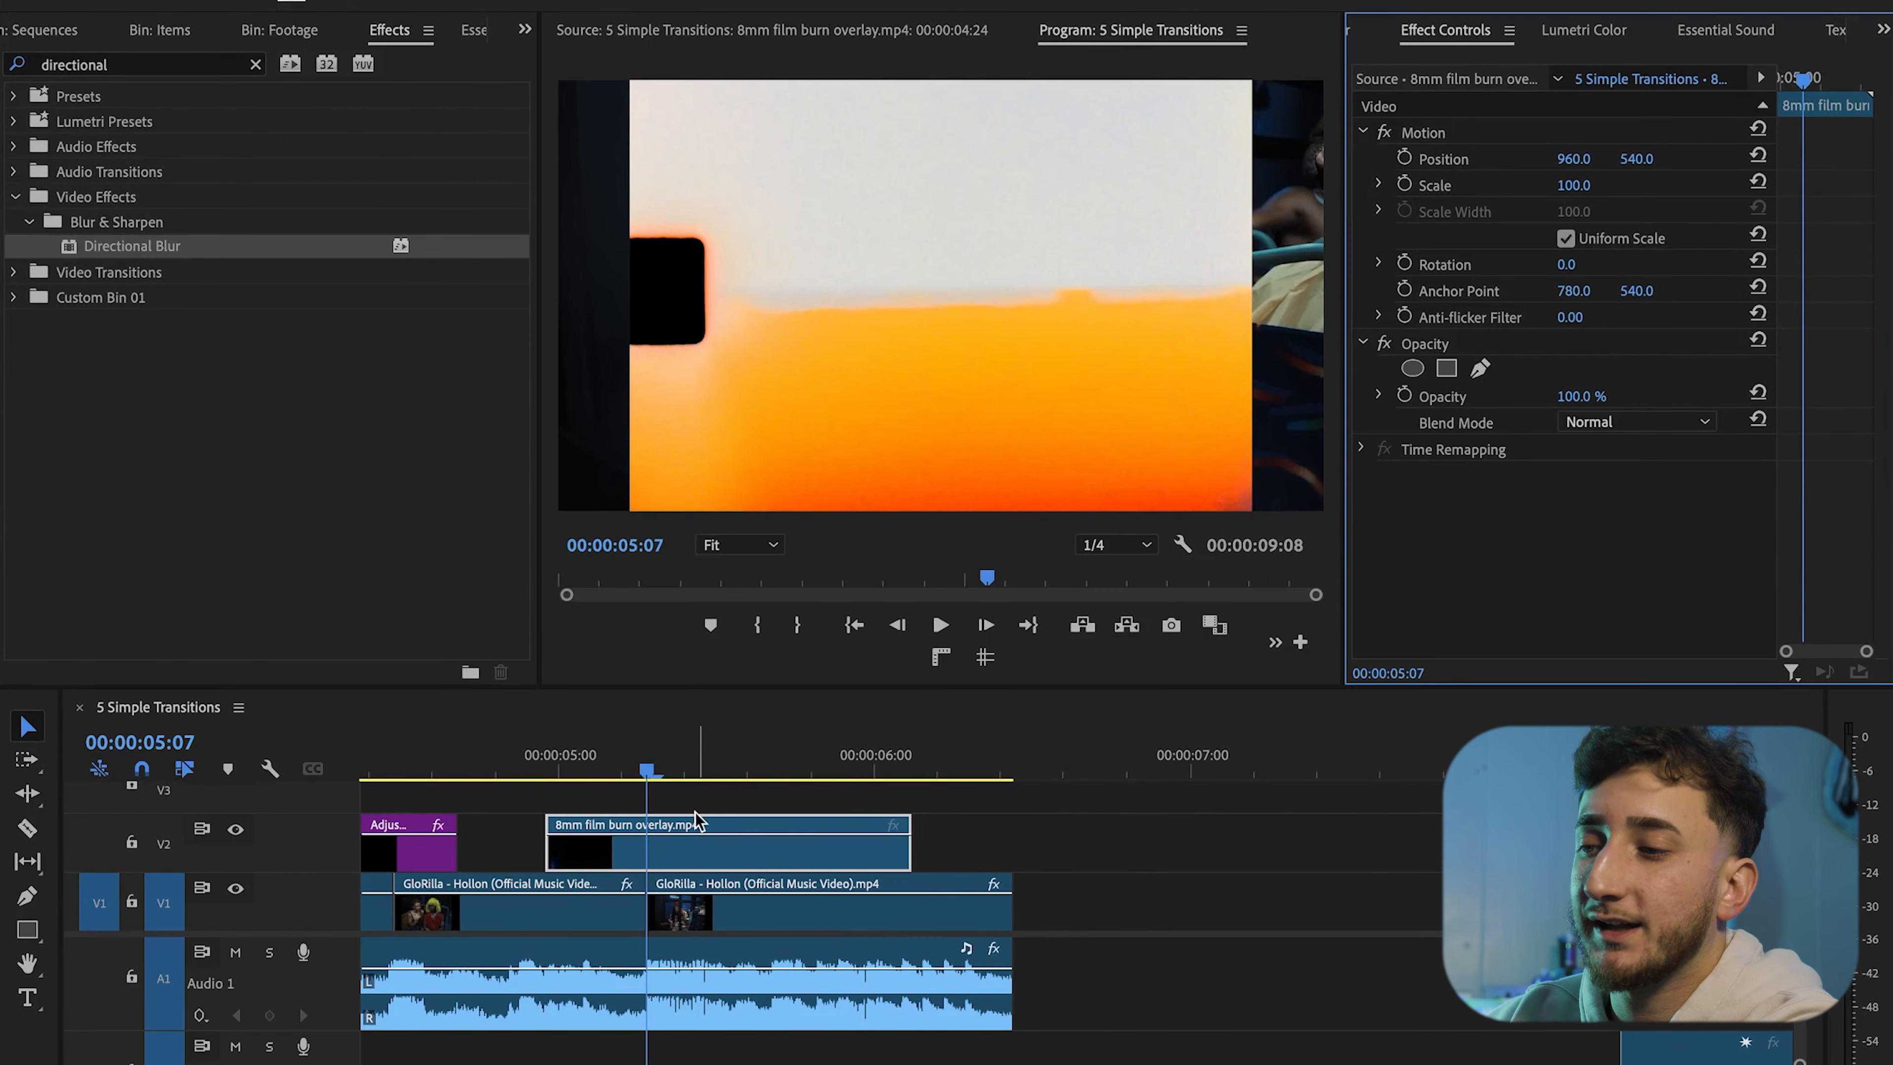
mouse_move(646, 765)
left_mouse_down()
mouse_move(582, 765)
mouse_move(646, 765)
left_mouse_up()
Set the overlay's Scale to 129 and its Blend Mode to Screen
left_click_drag(1573, 185, 1592, 185)
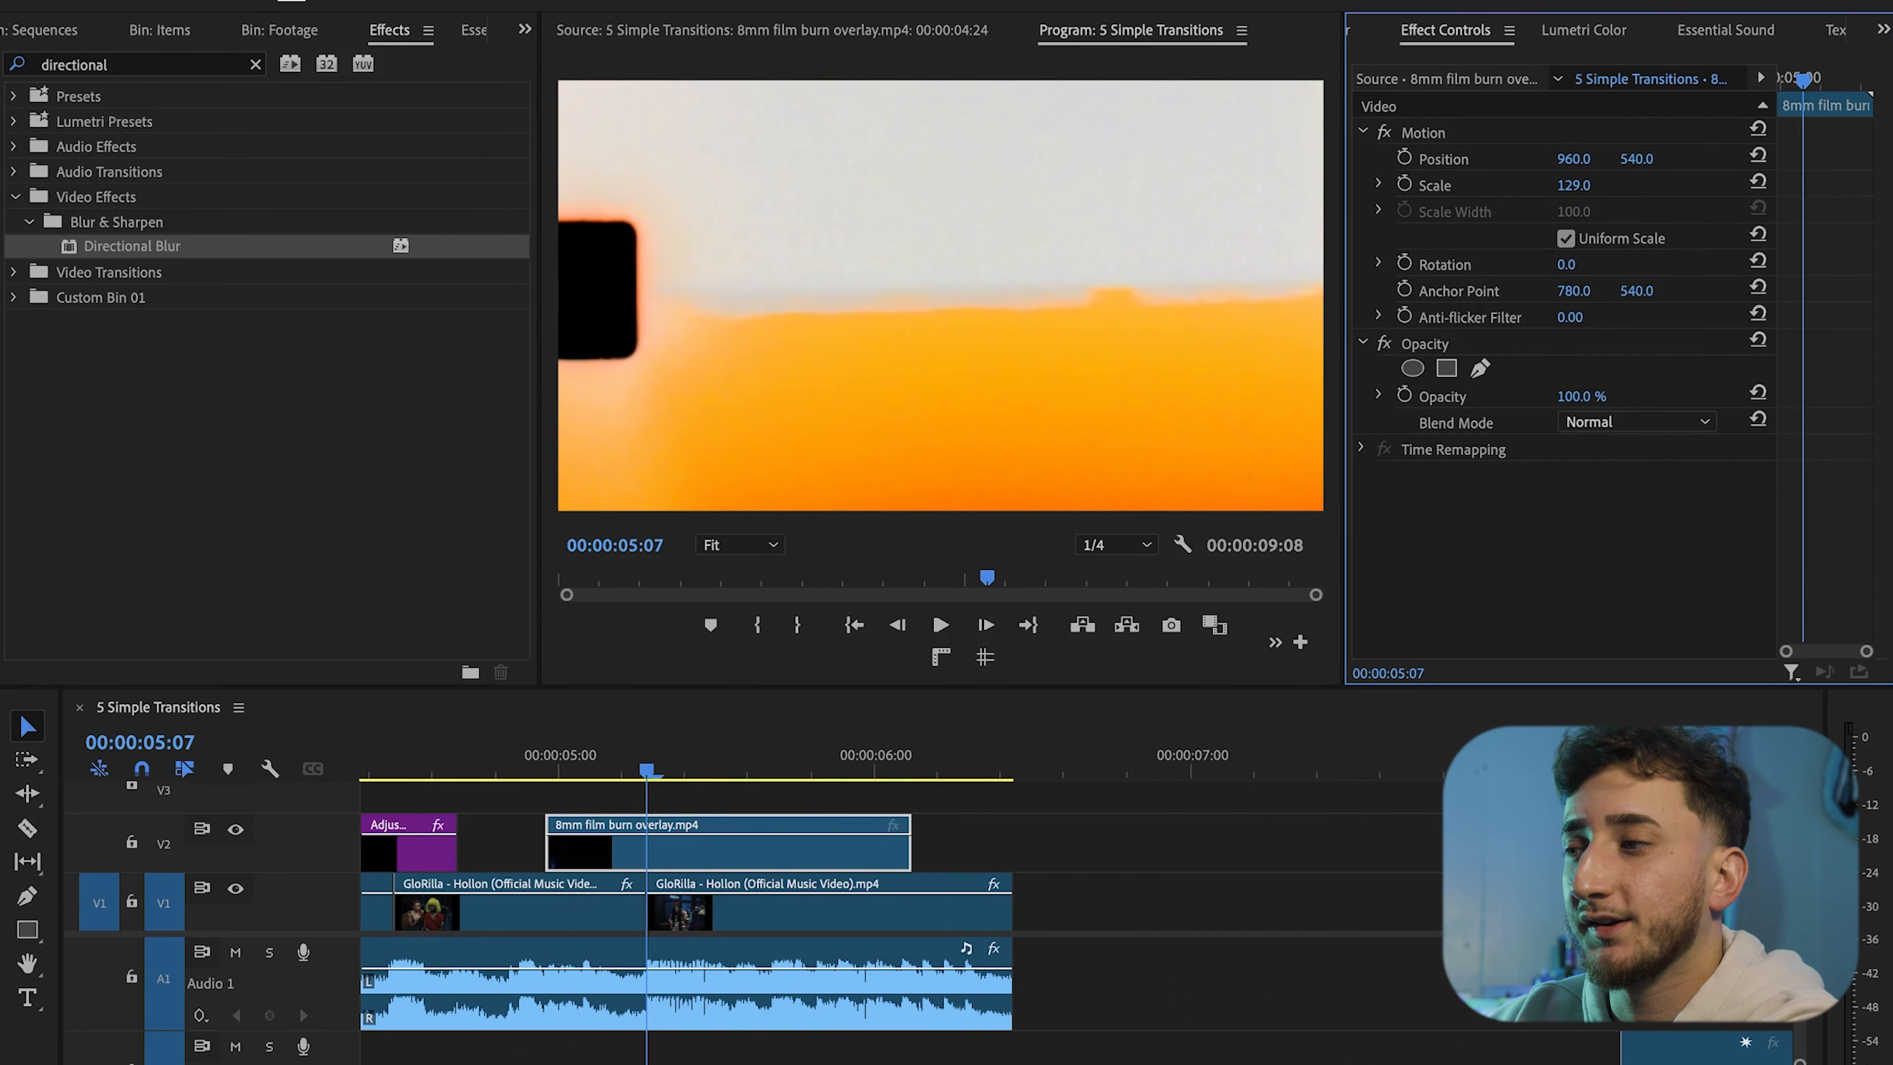
left_click(1632, 428)
left_click(1654, 673)
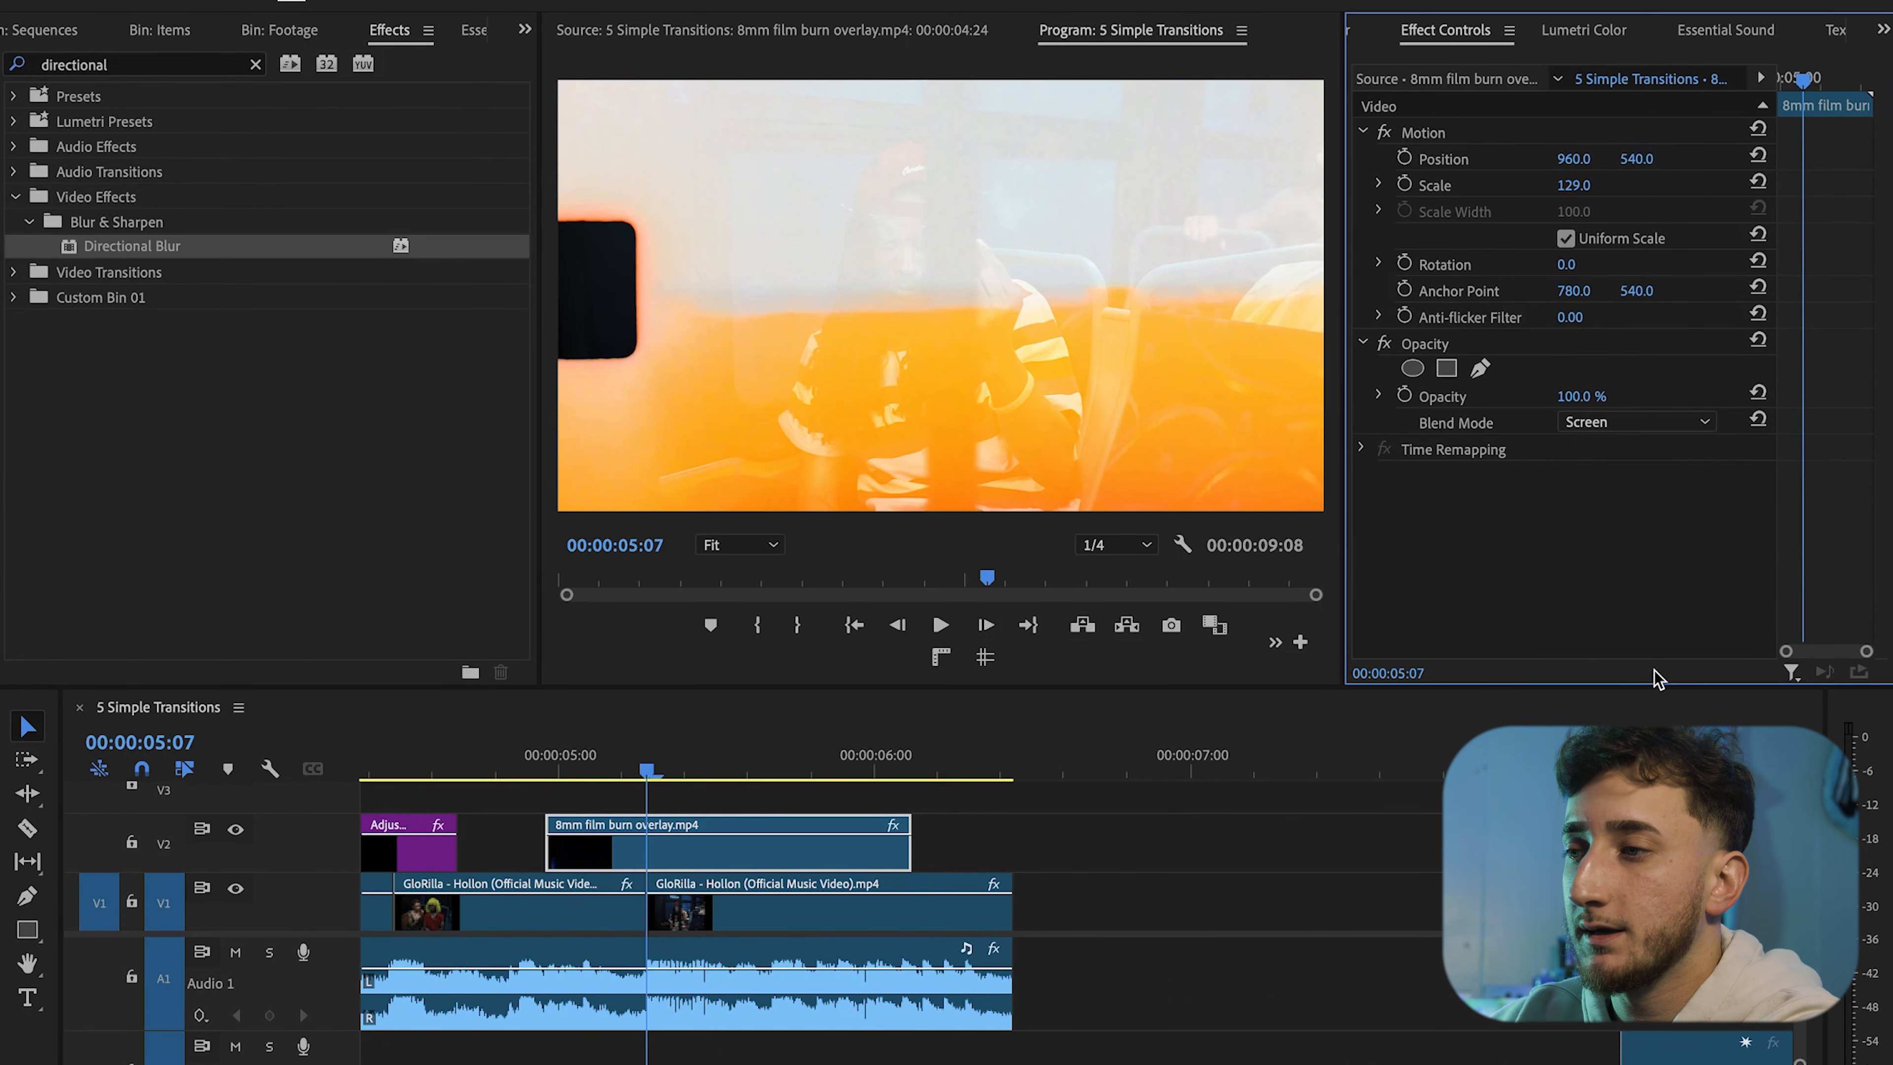
Nudge the film burn overlay clip slightly so its burn lines up with the cut
key("space")
left_click_drag(640, 775, 571, 780)
left_click_drag(540, 844, 514, 844)
left_click_drag(571, 777, 623, 776)
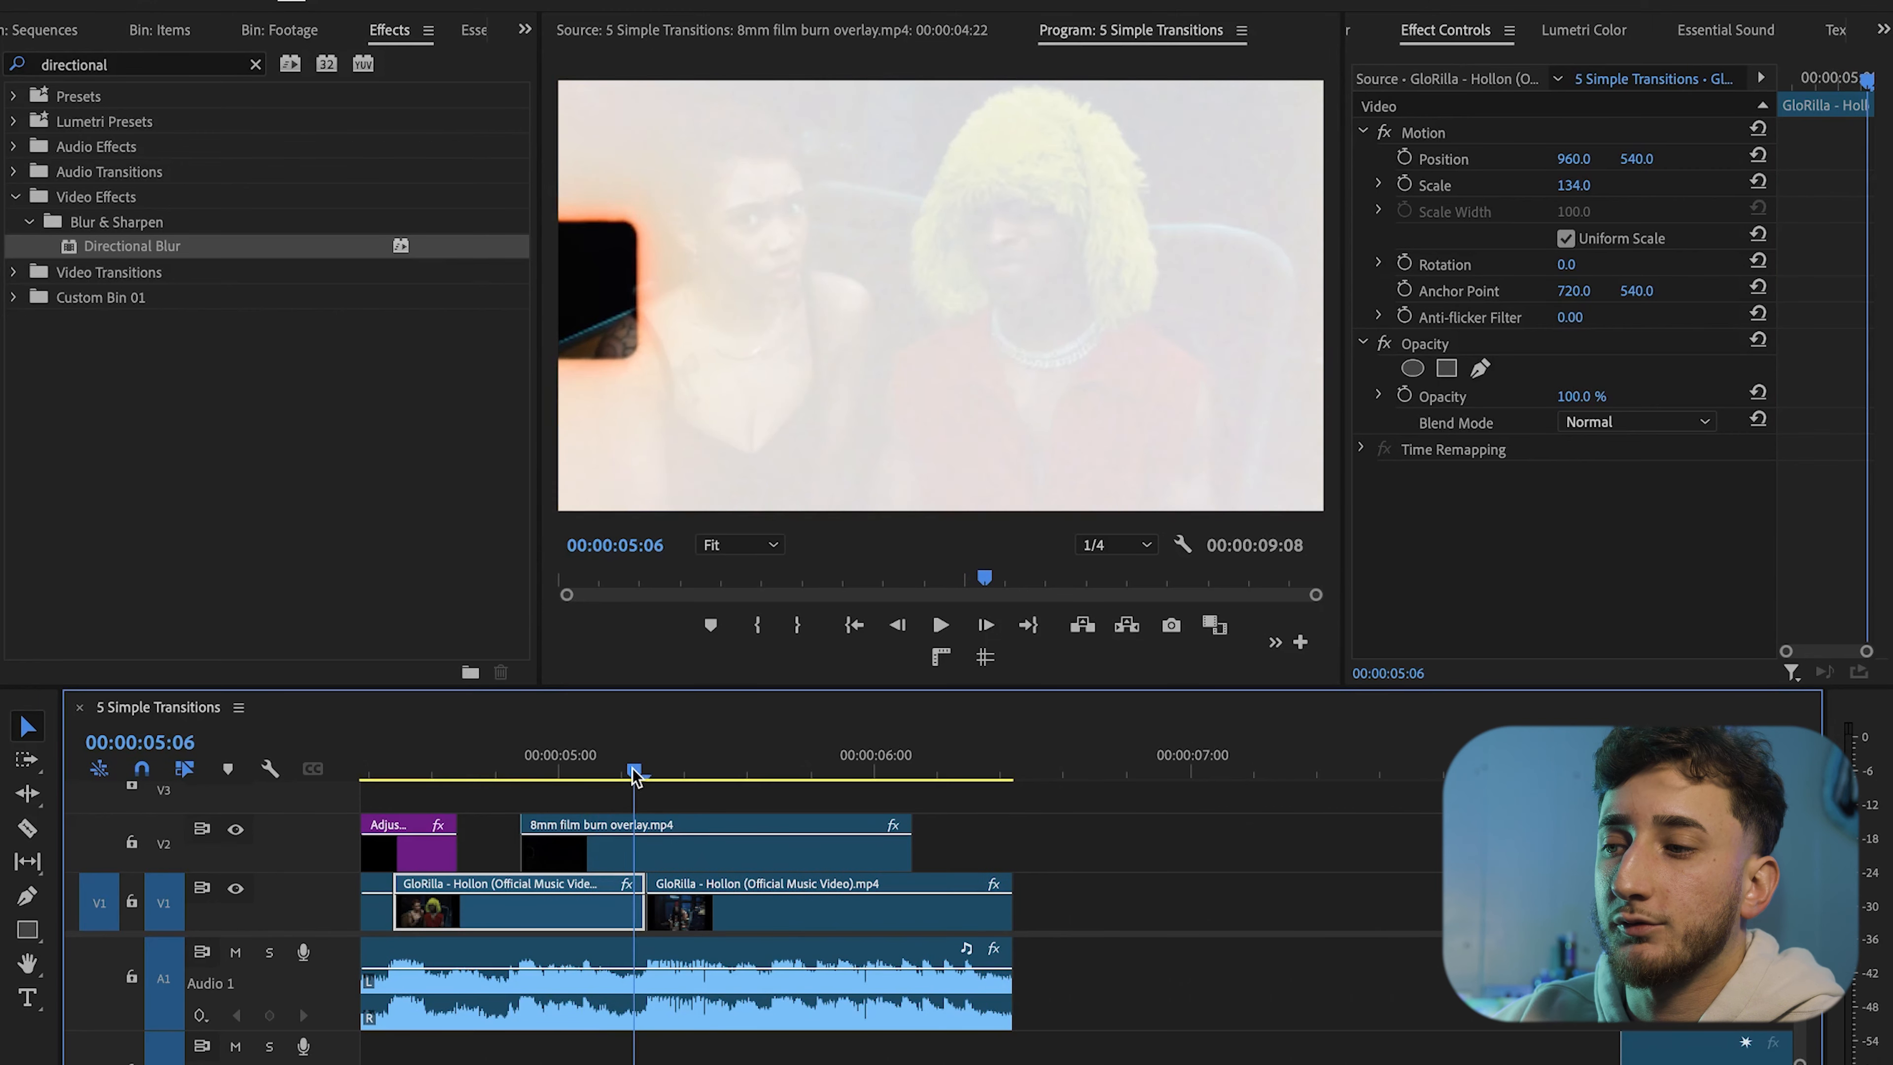
mouse_move(647, 858)
left_mouse_down()
mouse_move(629, 861)
mouse_move(668, 857)
left_mouse_up()
Play the film burn transition around the 5-second cut to preview its timing
mouse_move(625, 774)
left_mouse_down()
mouse_move(585, 774)
mouse_move(658, 770)
left_mouse_up()
key("space")
left_click(549, 773)
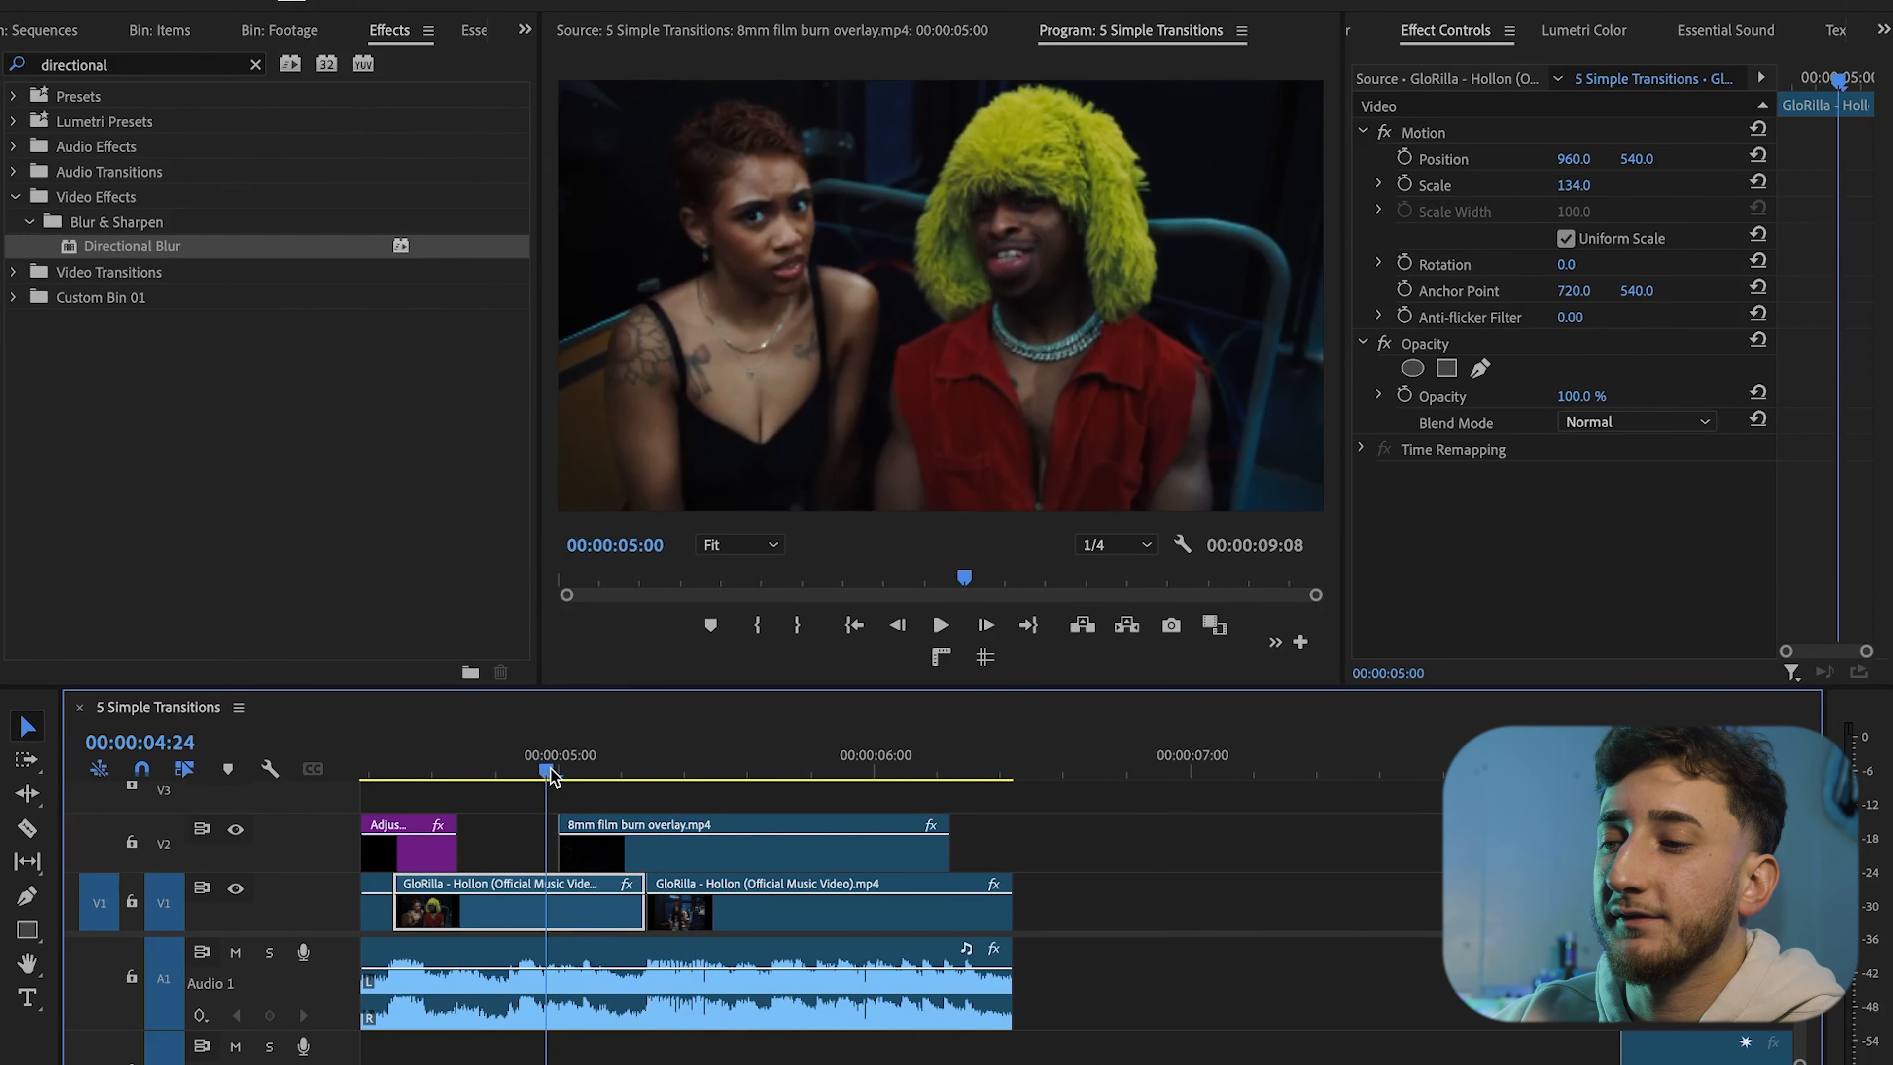
key("space")
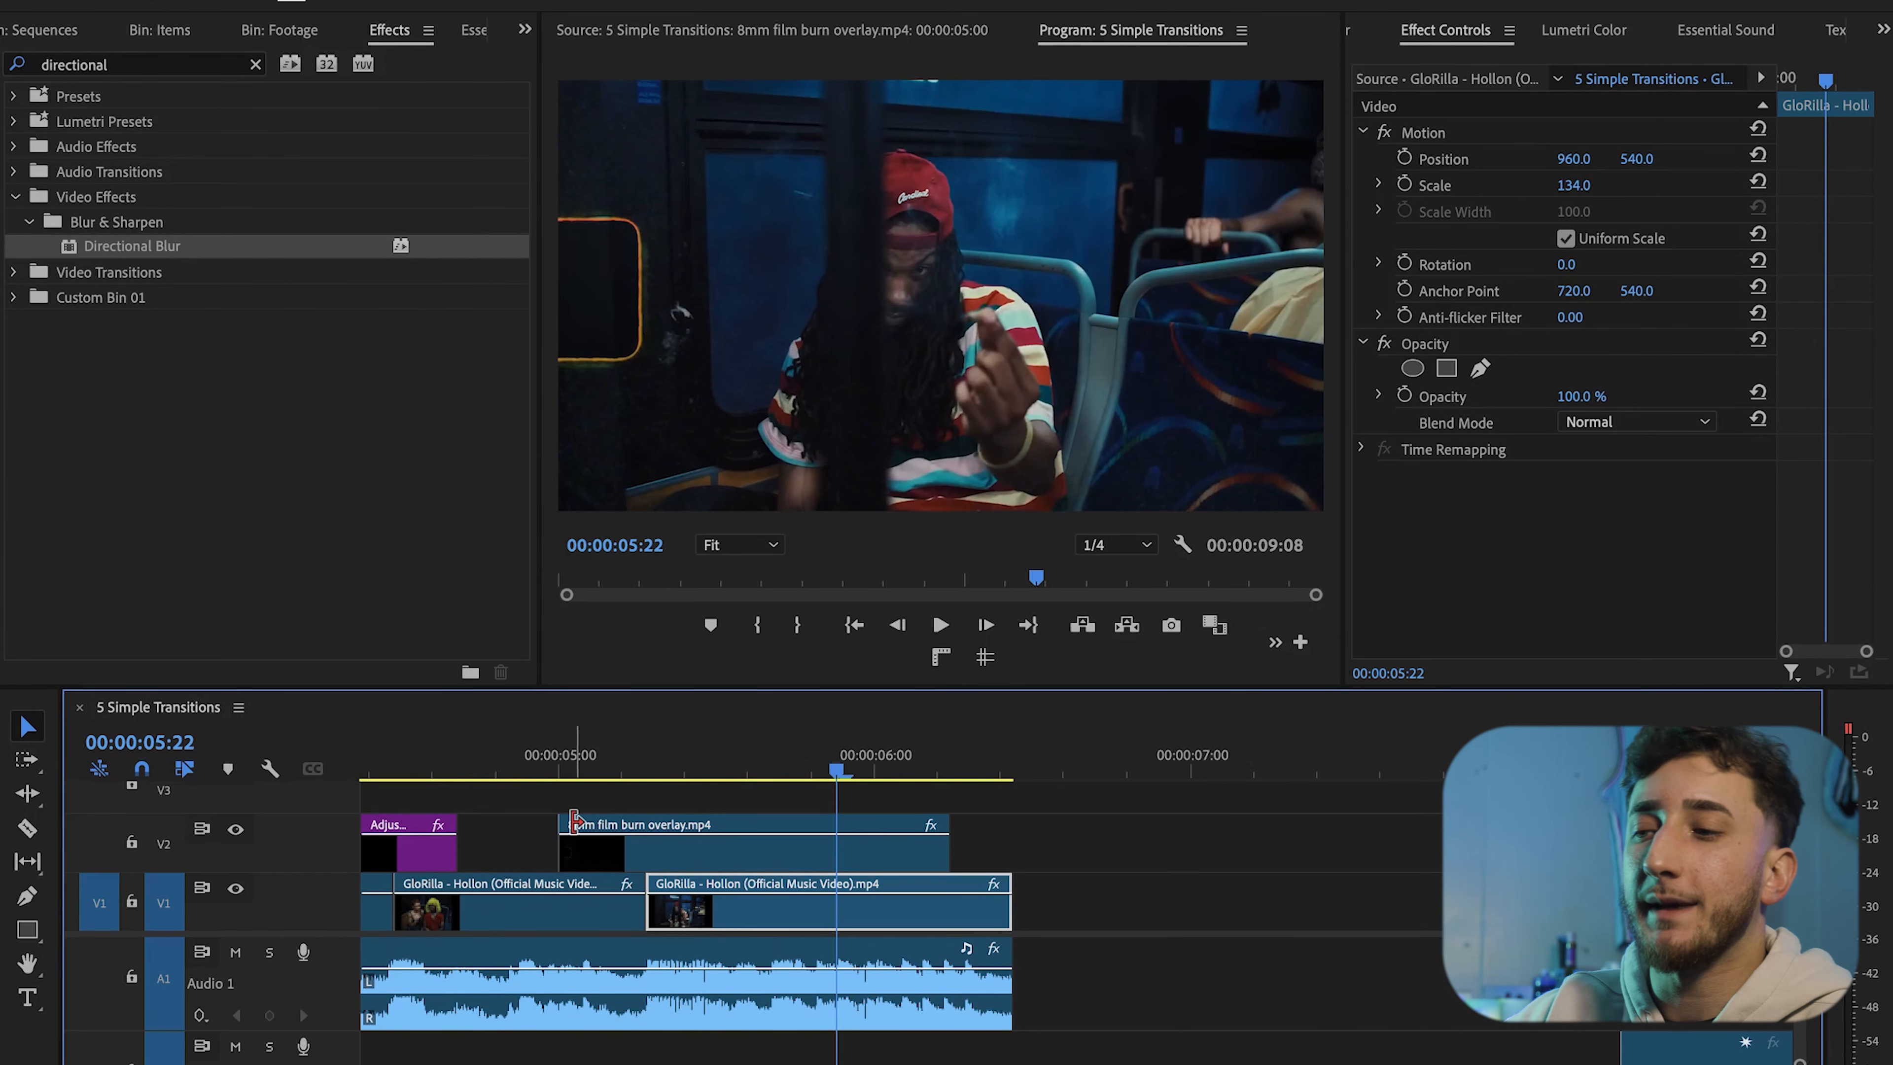
left_click(536, 766)
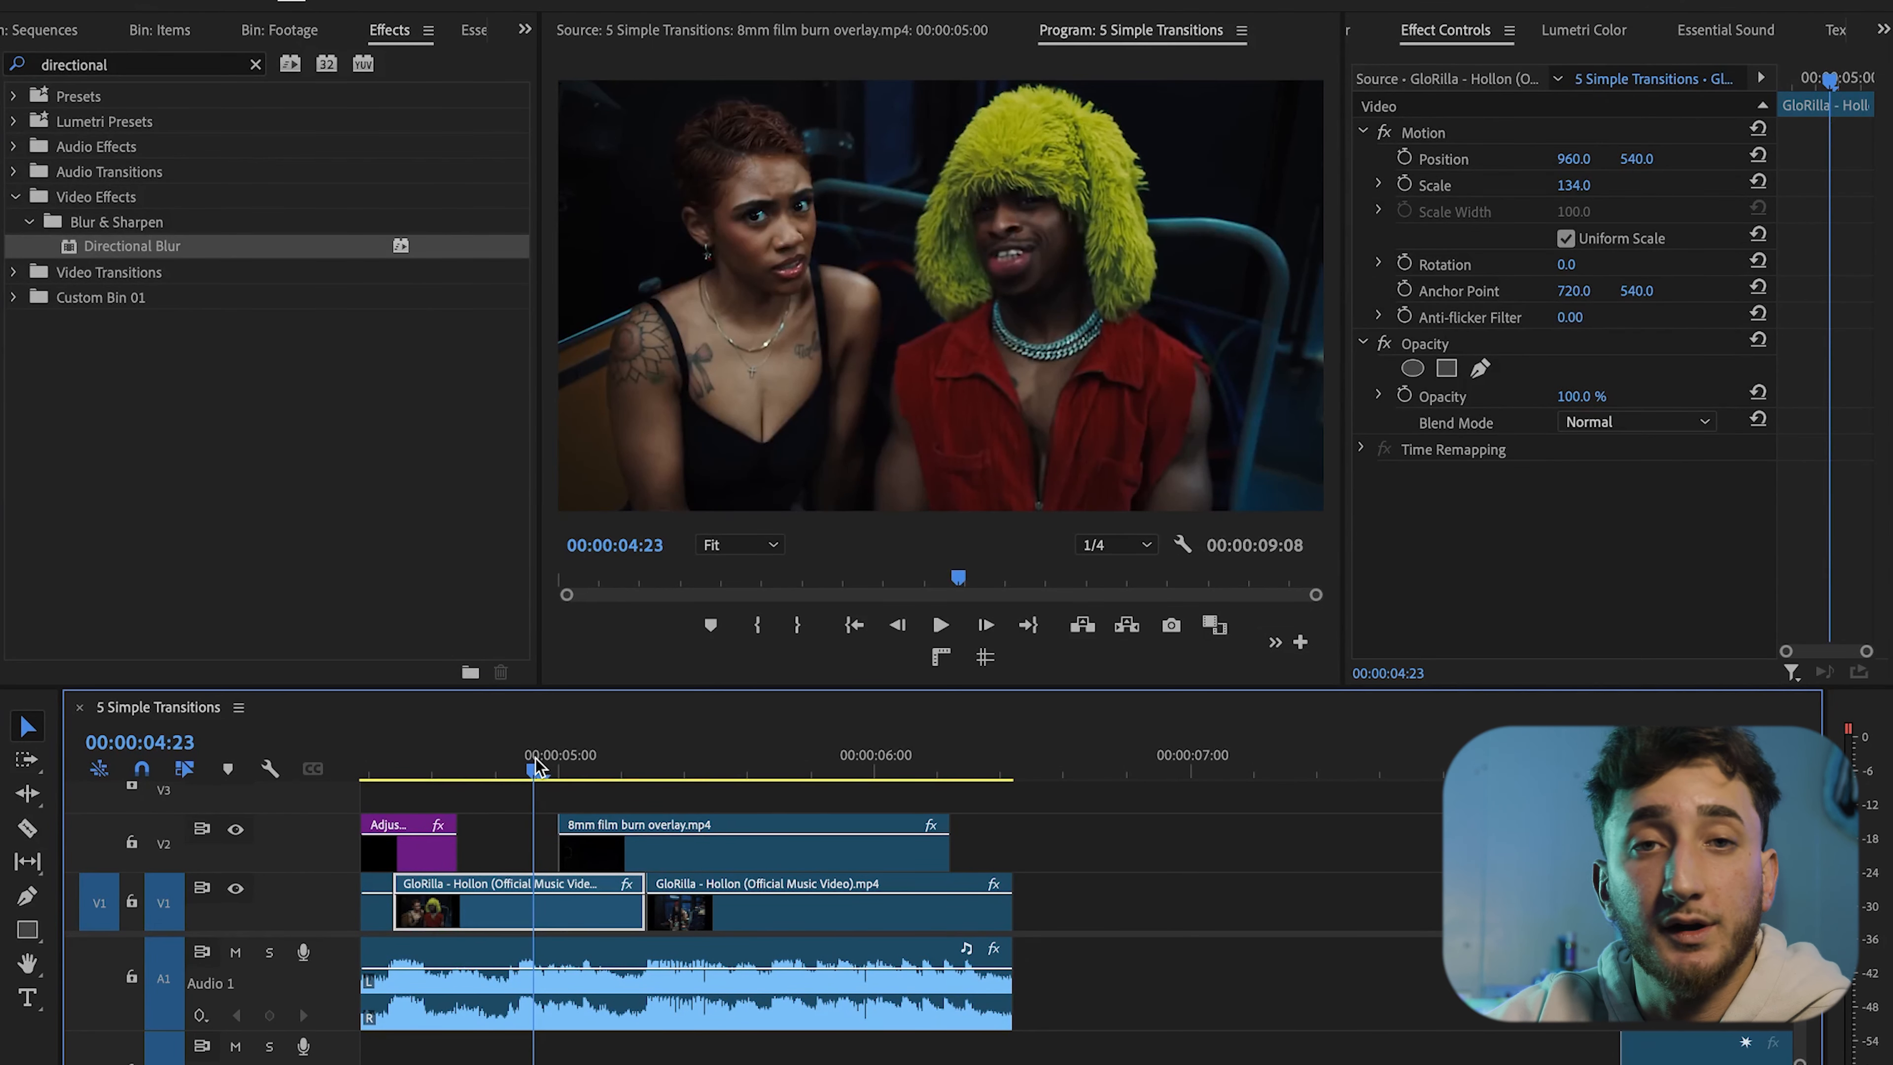
key("space")
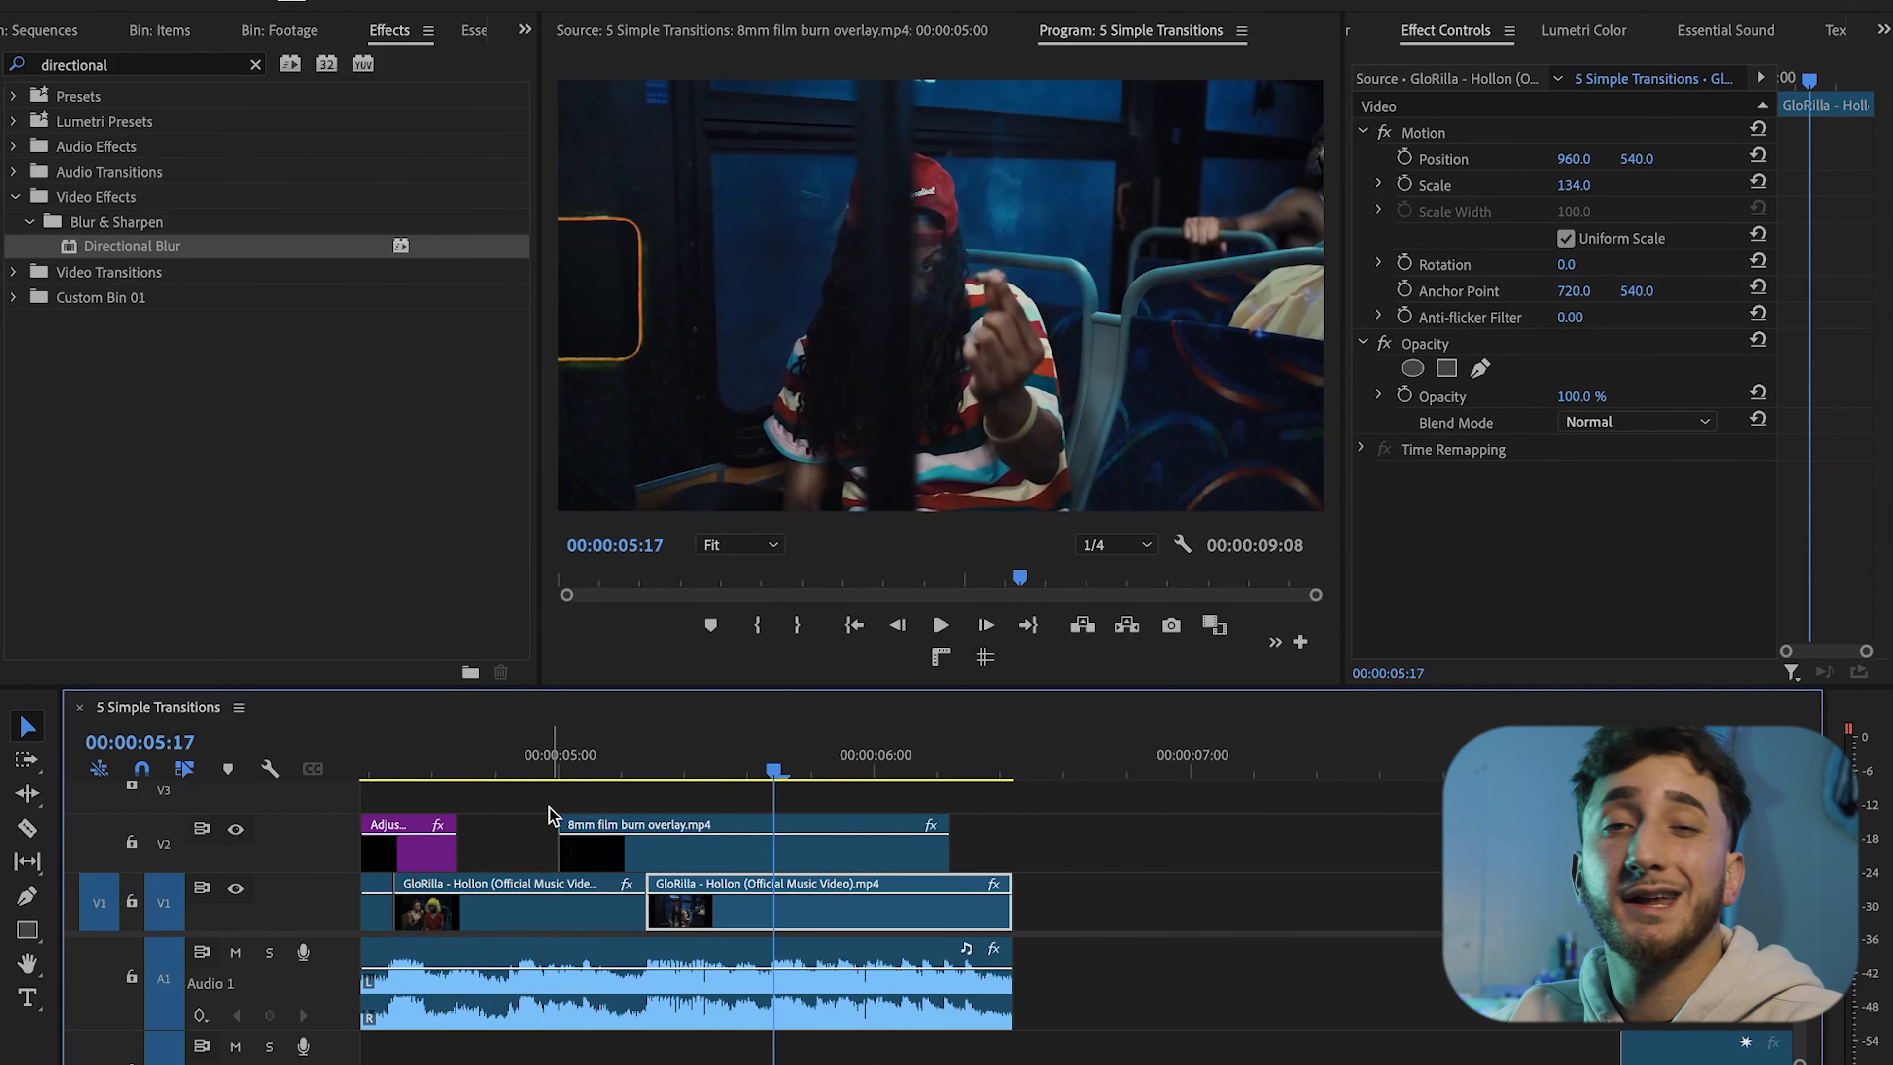
Open and listen to the film burn sound effect clip on the lower audio track
scroll(1066, 905, "down", 4)
left_click_drag(1327, 1048, 1261, 1051)
double_click(1261, 1051)
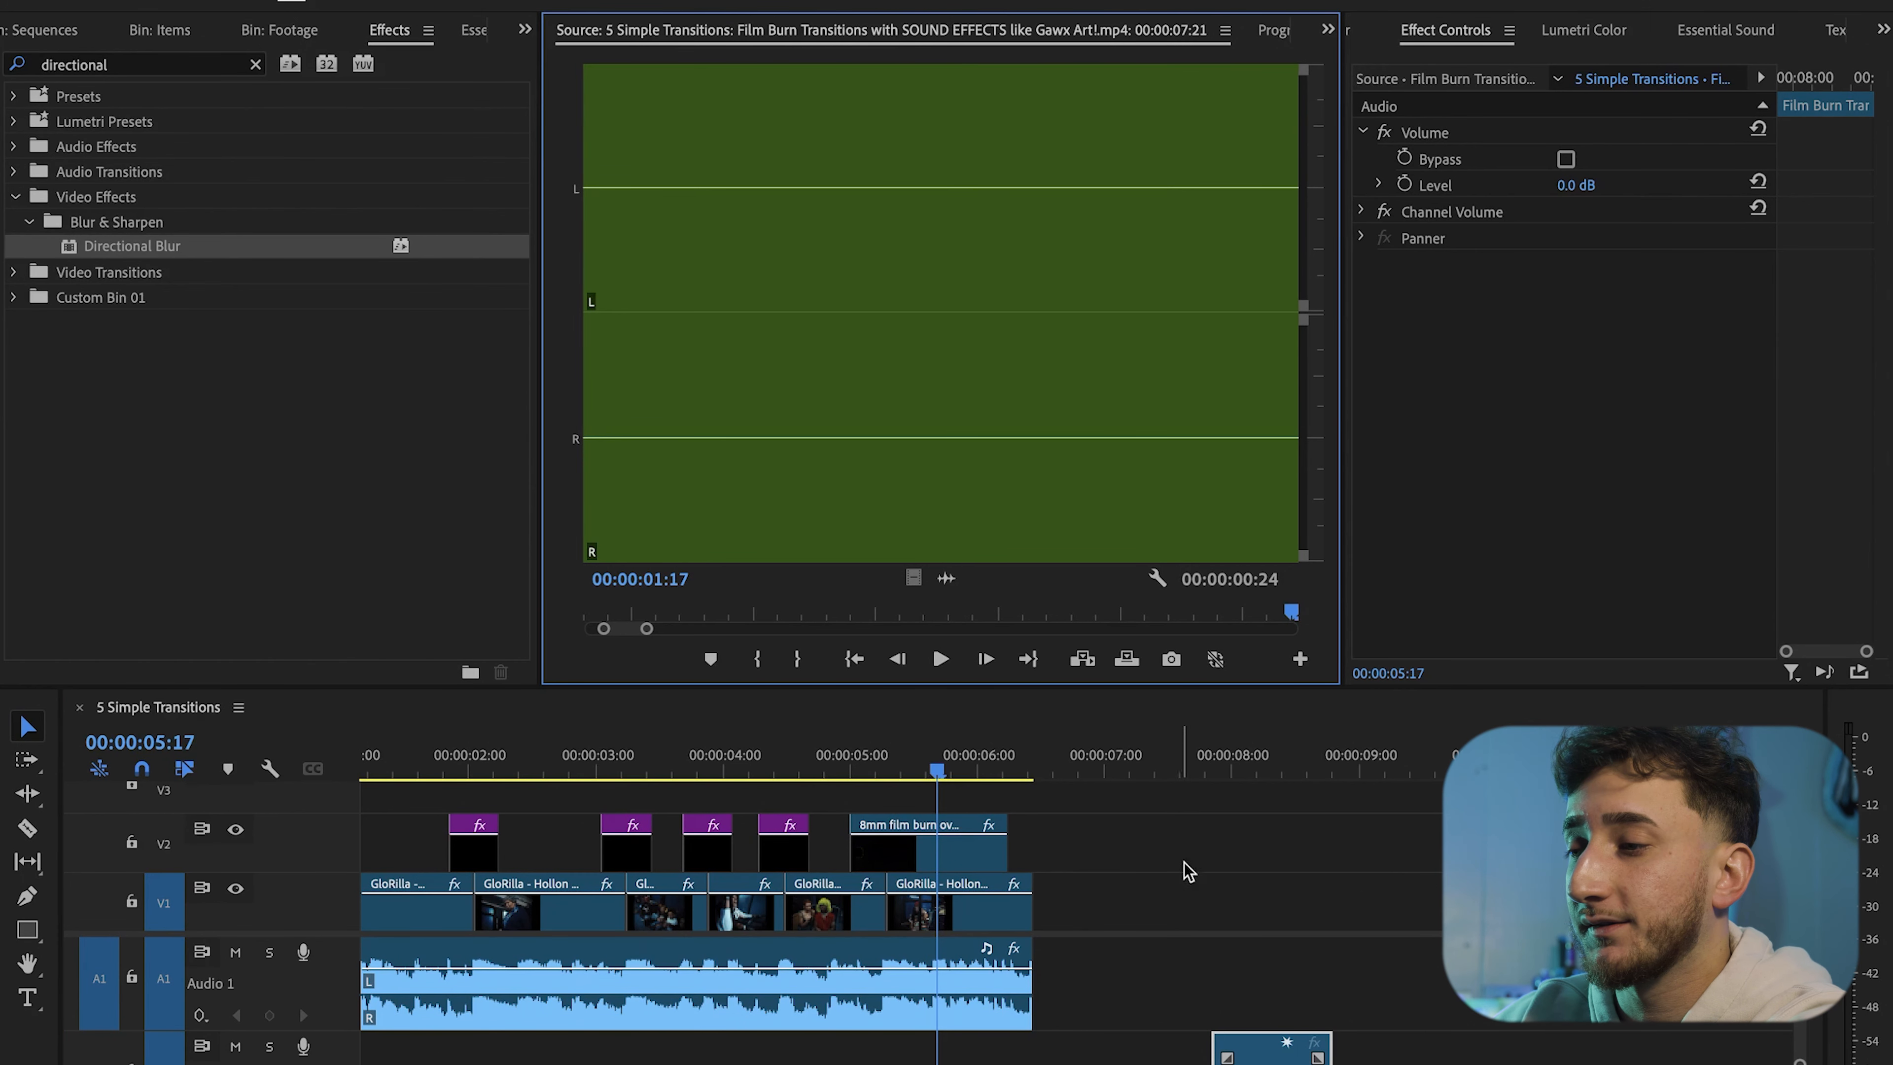
left_click(1263, 1053)
left_click(1213, 760)
key("space")
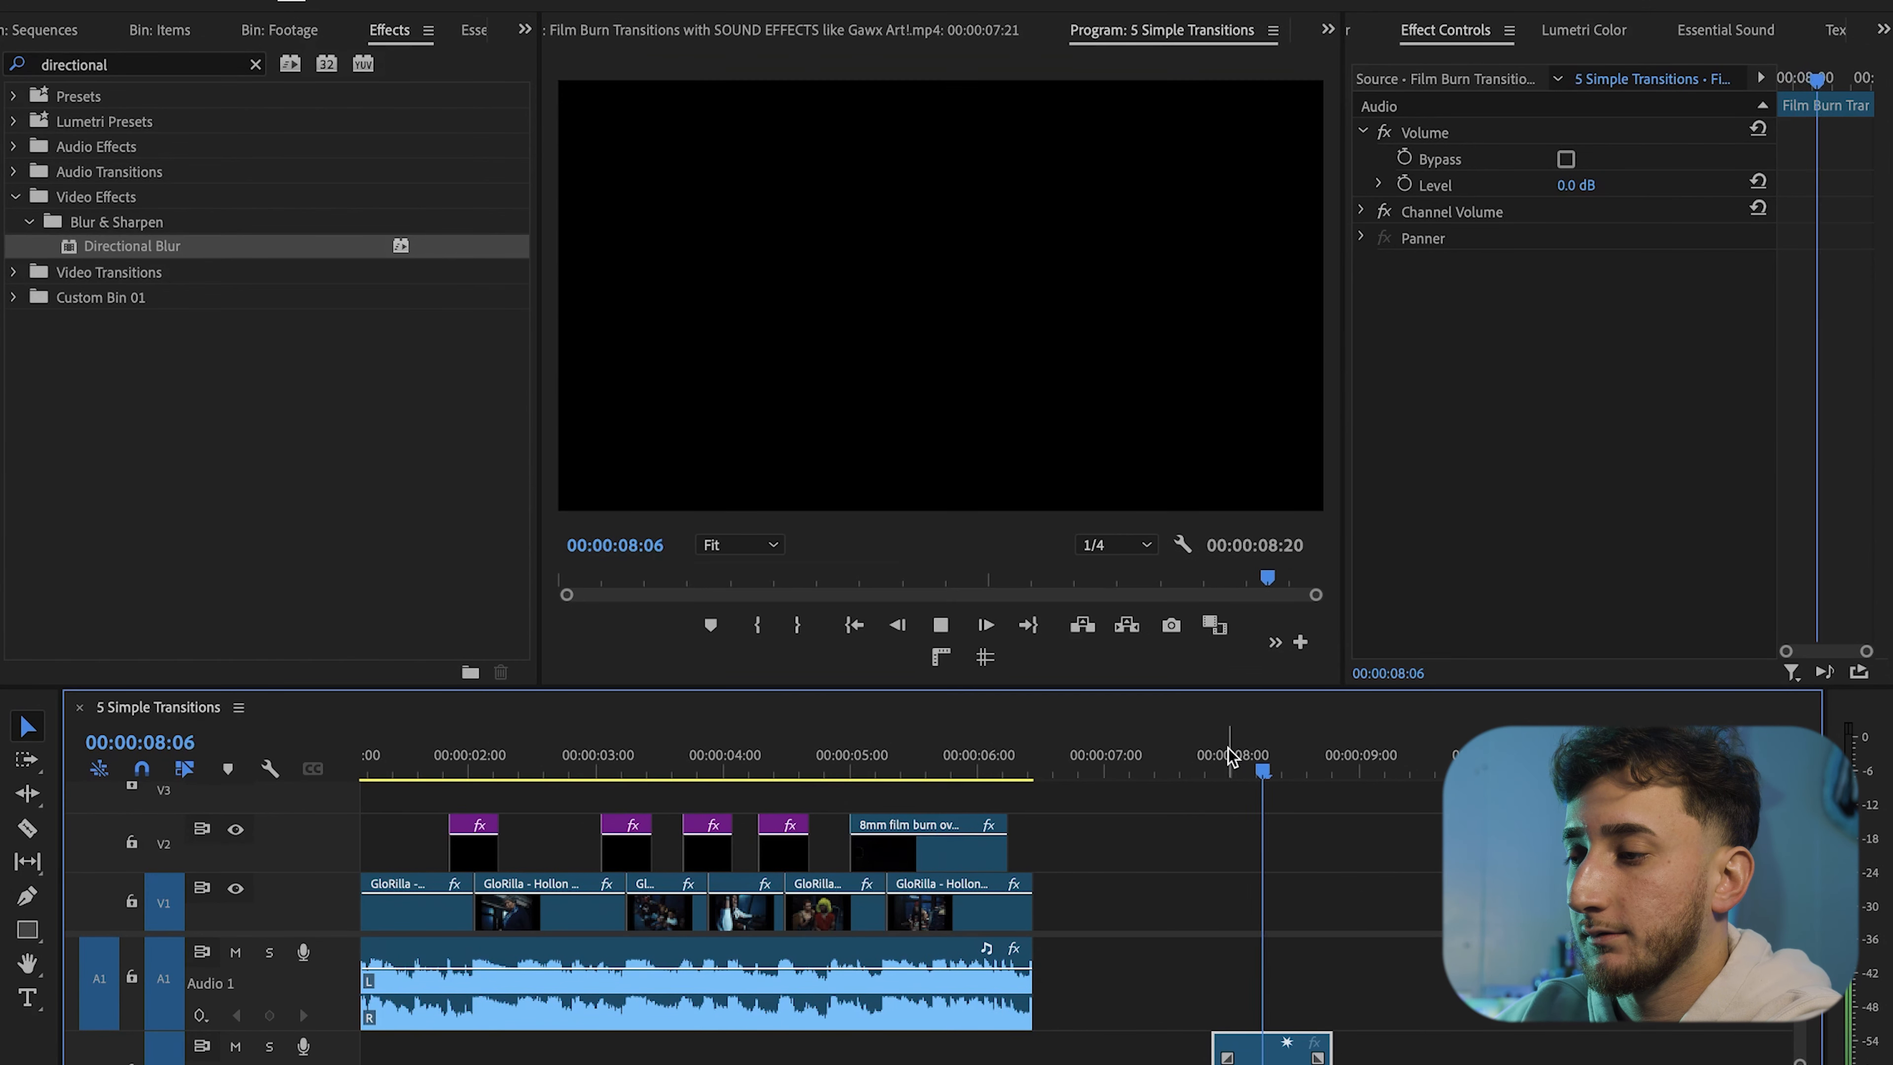
key("space")
left_click(1214, 758)
key("space")
key("space")
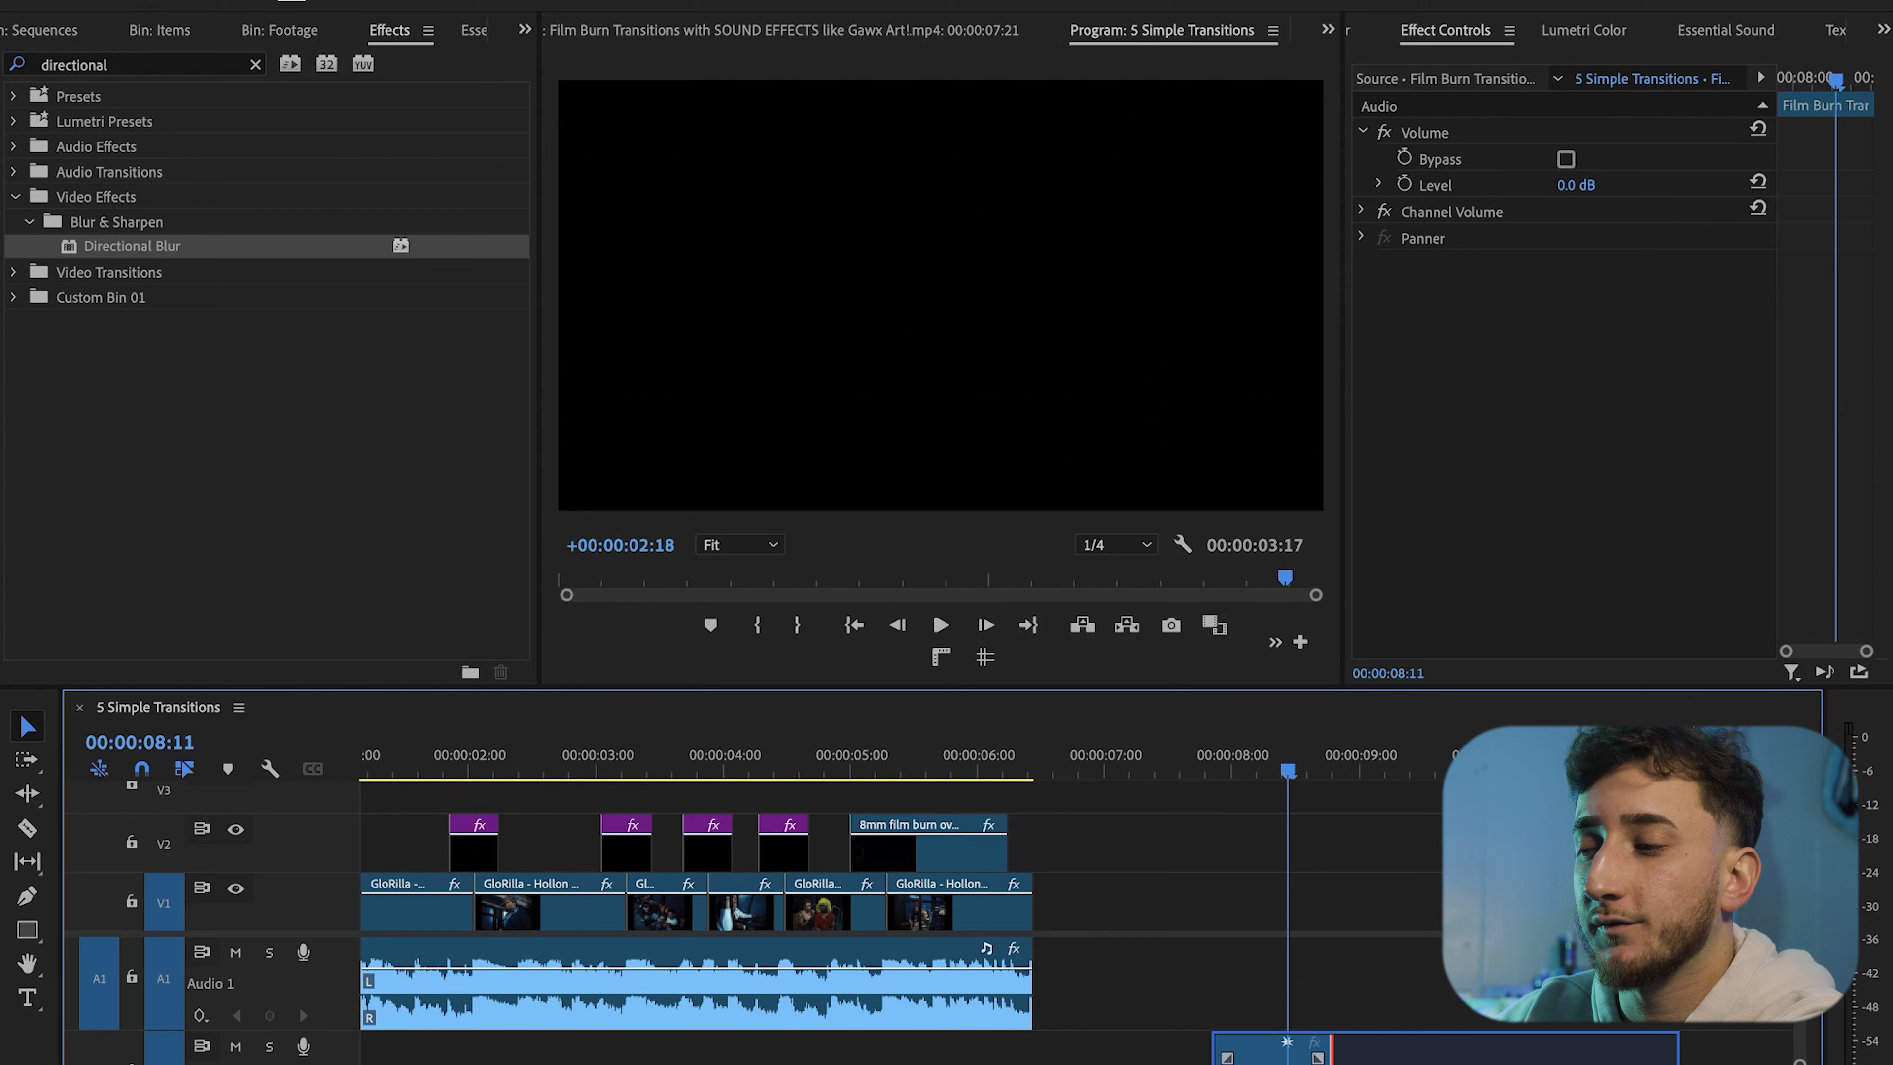
key("space")
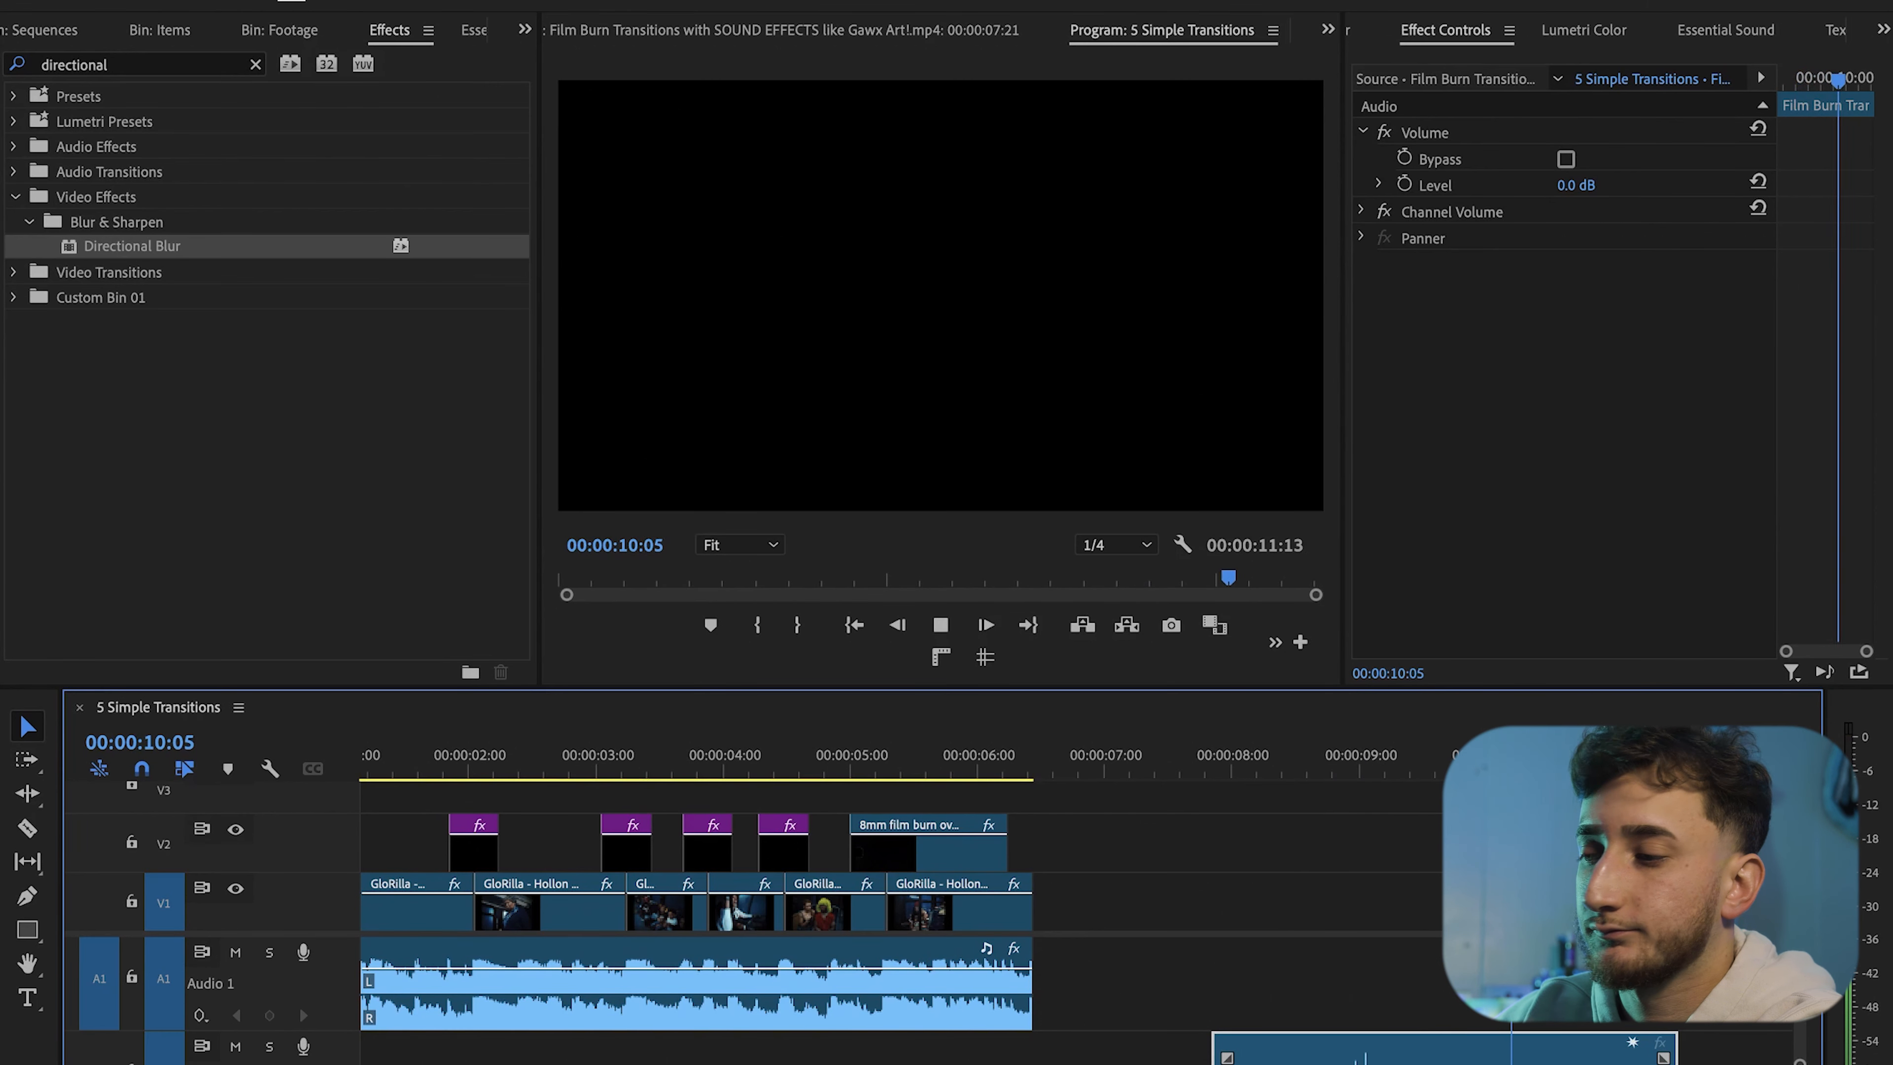
Trim the film burn sound effect clip and move it under the start of the film burn overlay
left_click_drag(1673, 1046, 1451, 1041)
left_click_drag(1324, 1051, 1323, 1052)
left_click_drag(1280, 1052, 924, 1051)
scroll(924, 1050, "up", 5)
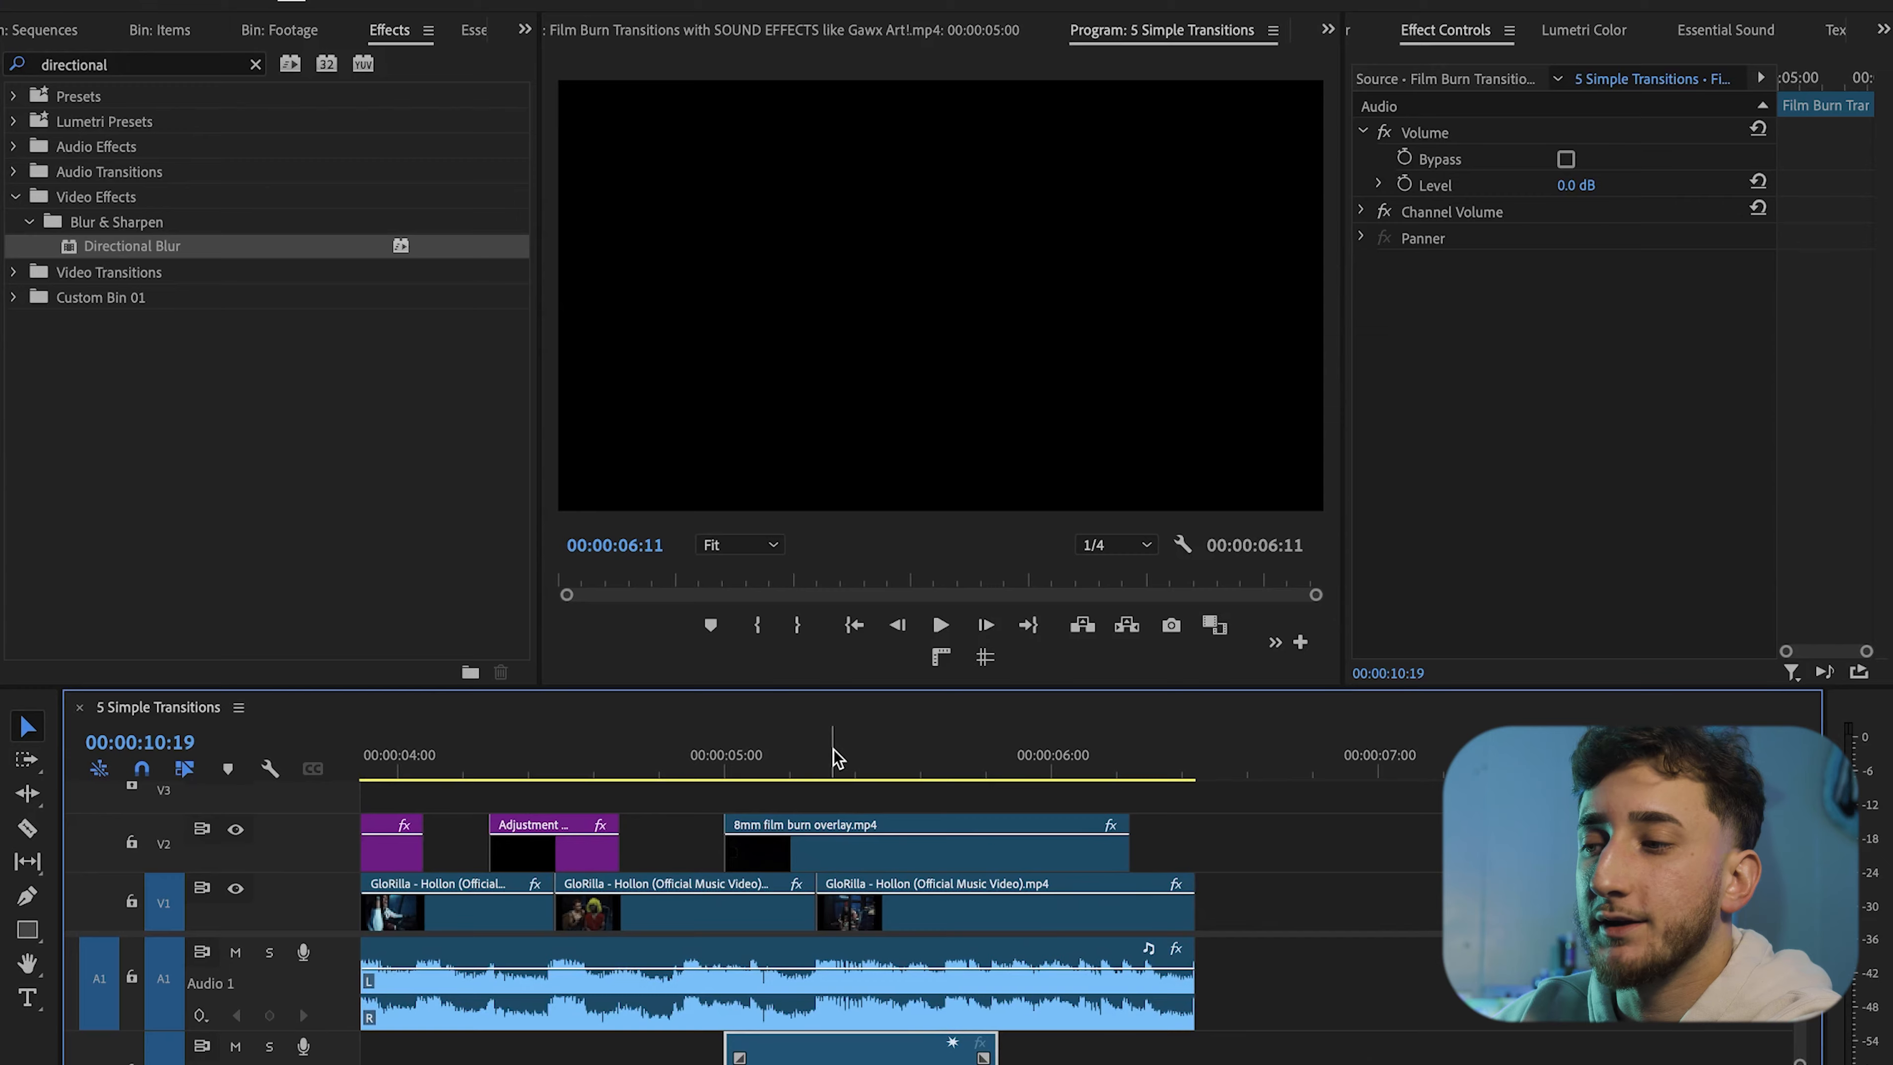
Play the film burn transition with sound in a maximized program monitor
left_click(700, 754)
key("space")
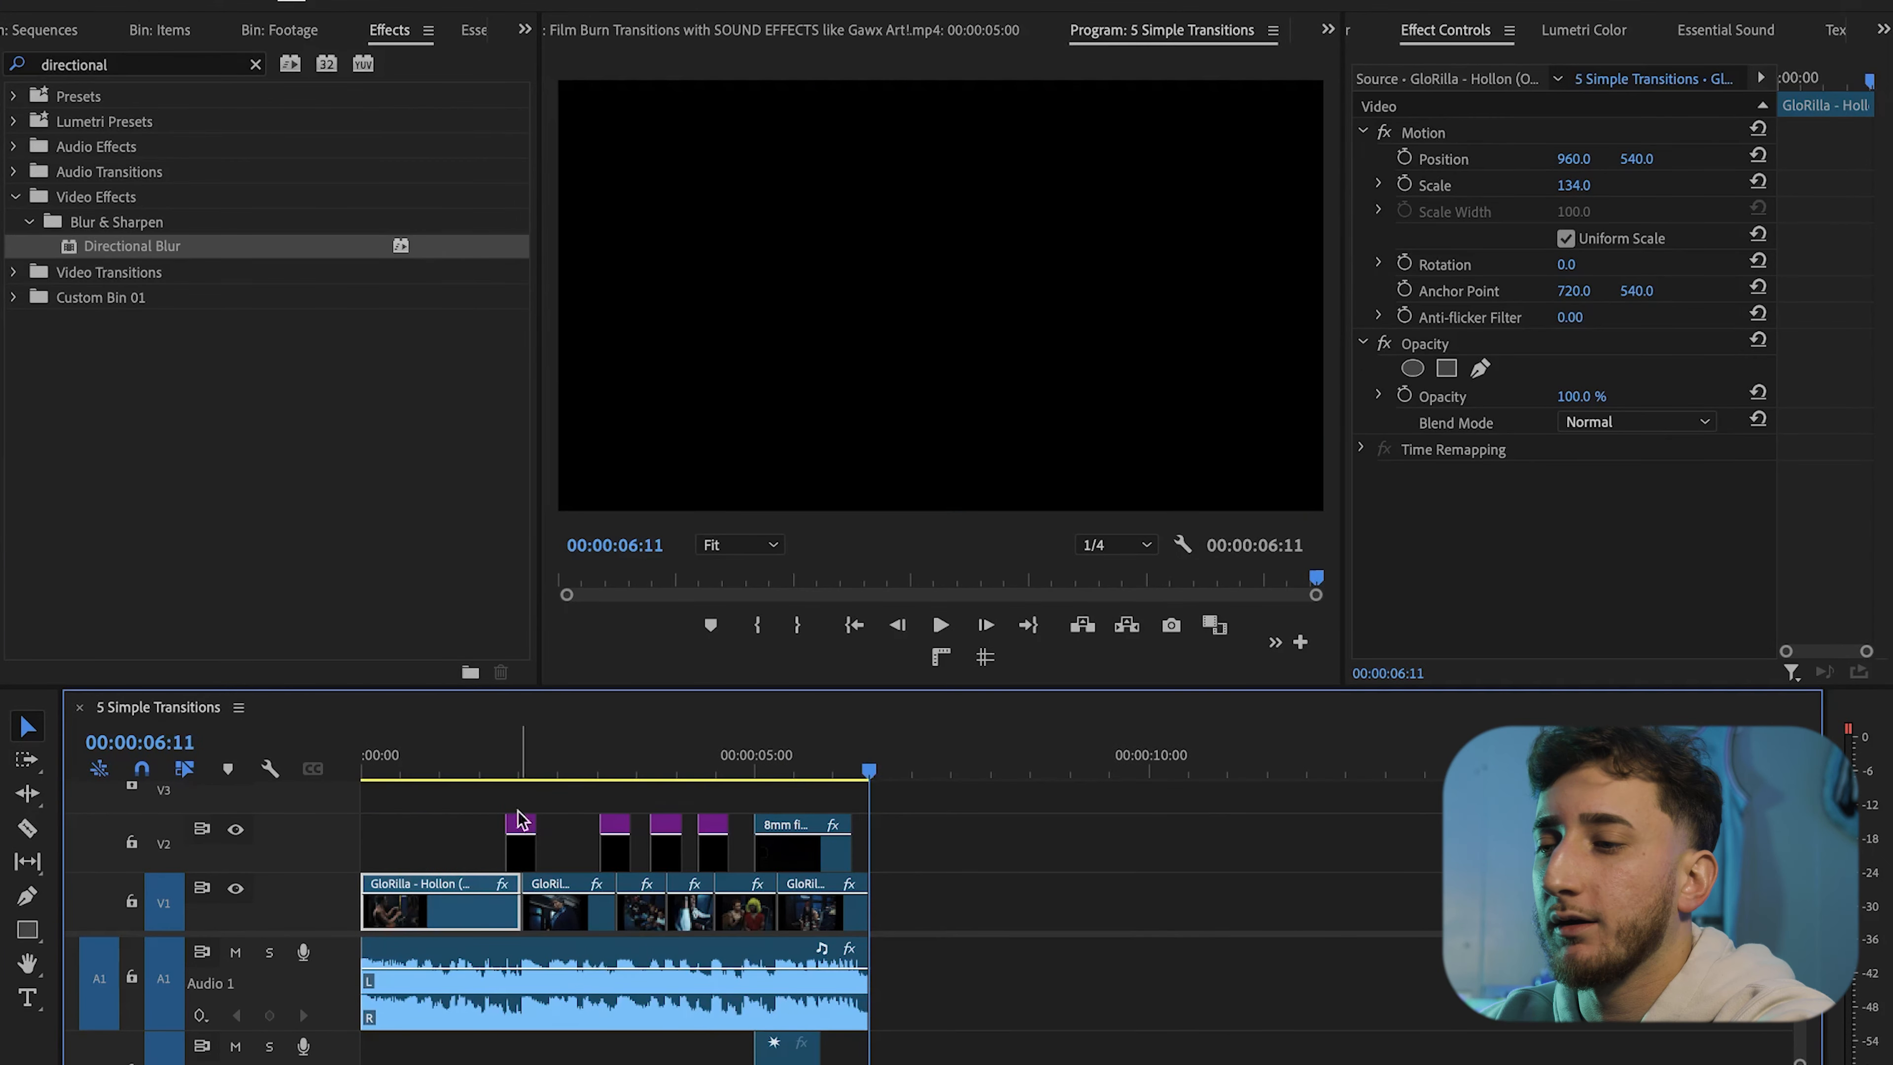
left_click_drag(395, 759, 195, 727)
left_click(1125, 261)
key("grave")
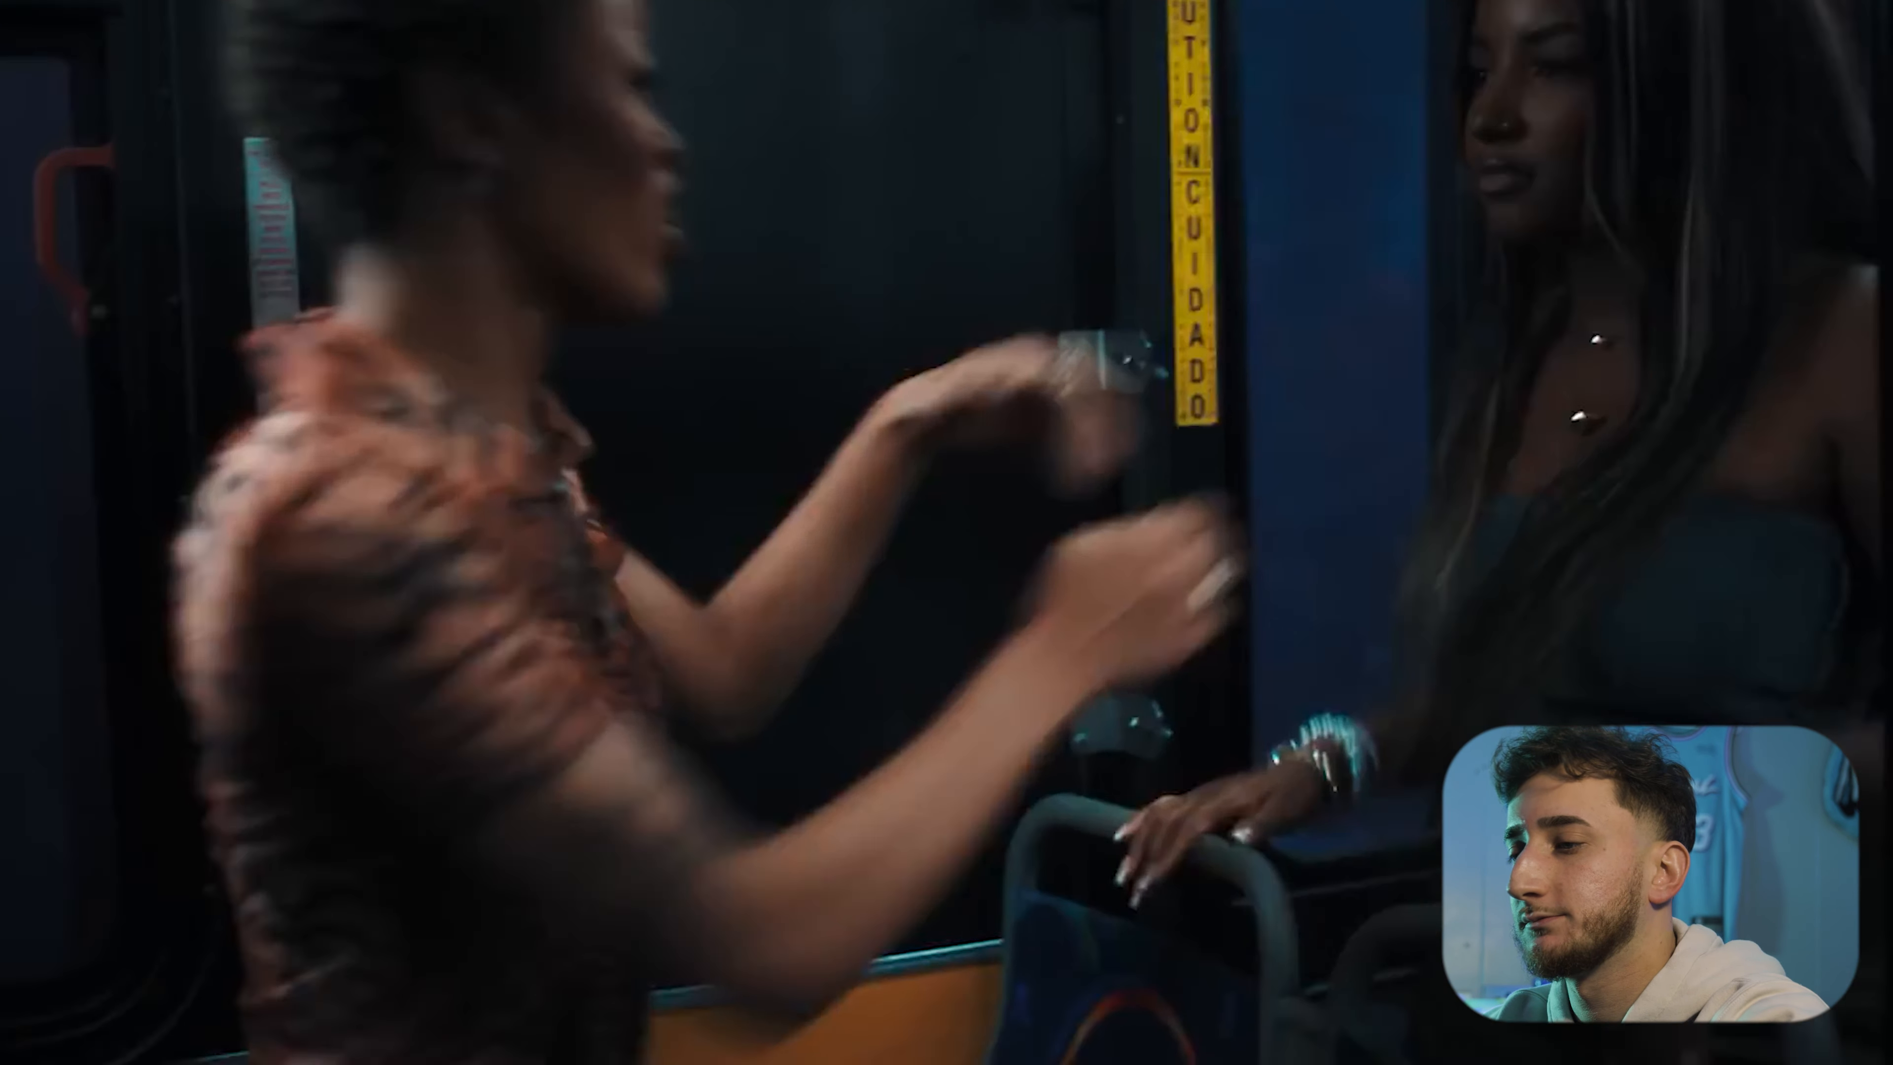